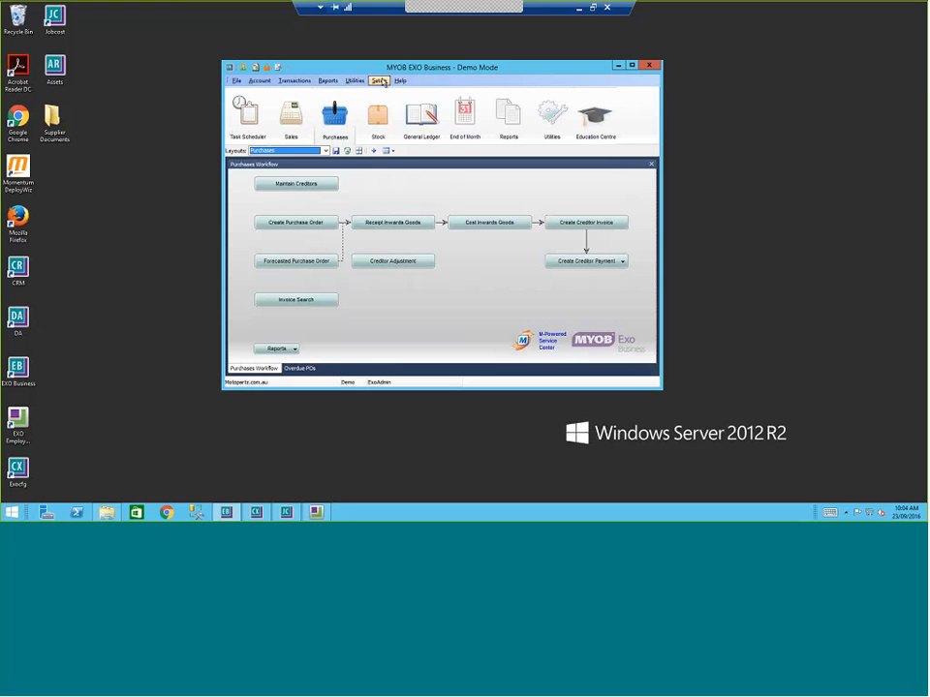
Step: Bring the EXO Configurator forward and search General Profiles for 'auth'
click(378, 81)
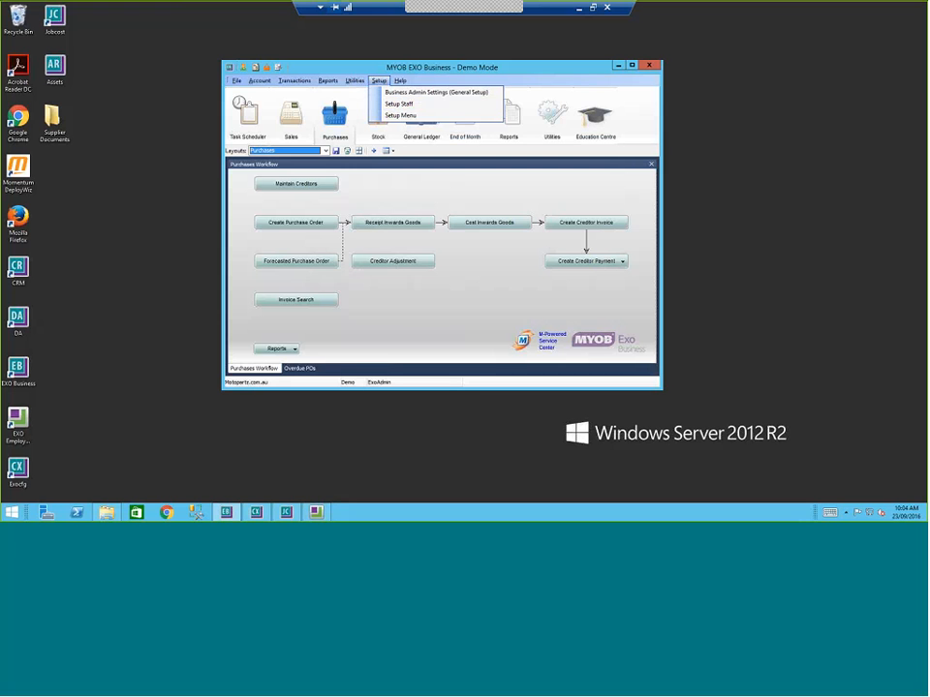
click(396, 334)
click(258, 511)
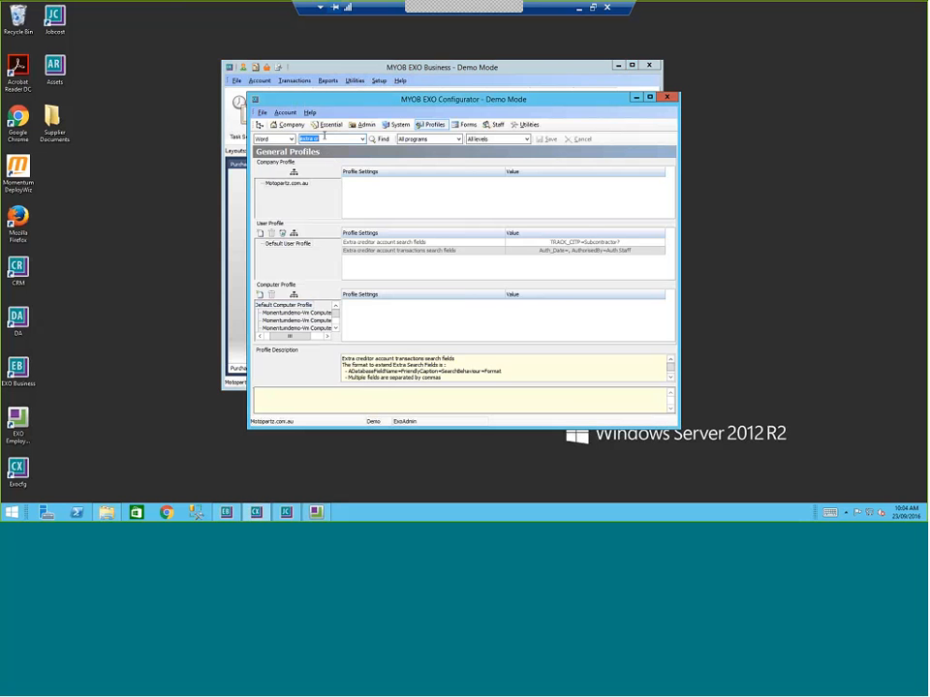
text(autho)
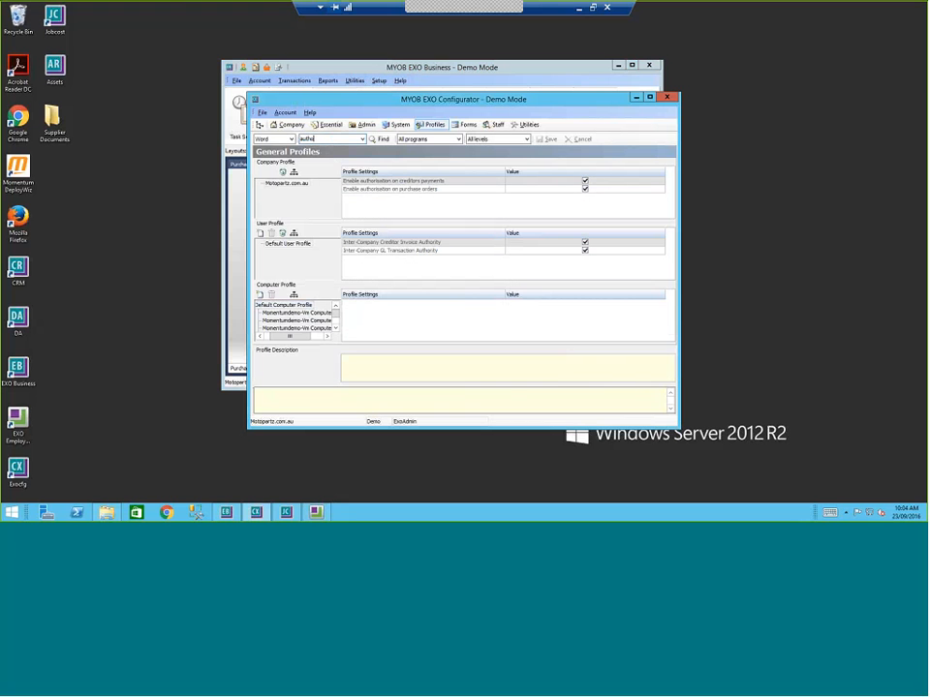
Step: Check that creditor payment and purchase order authorisation are enabled, then minimise the Configurator
click(376, 182)
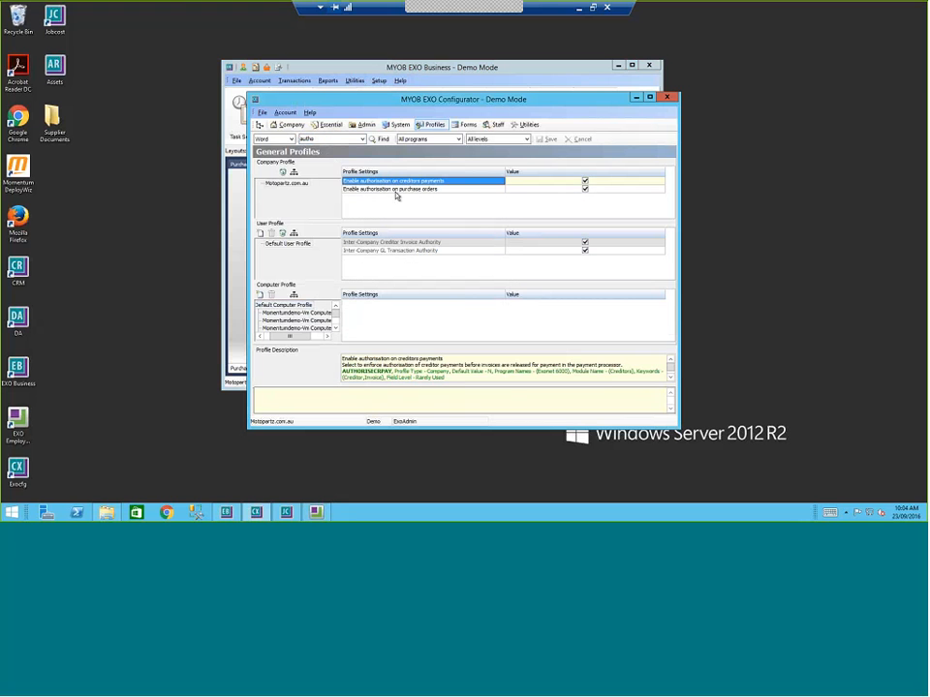
click(387, 190)
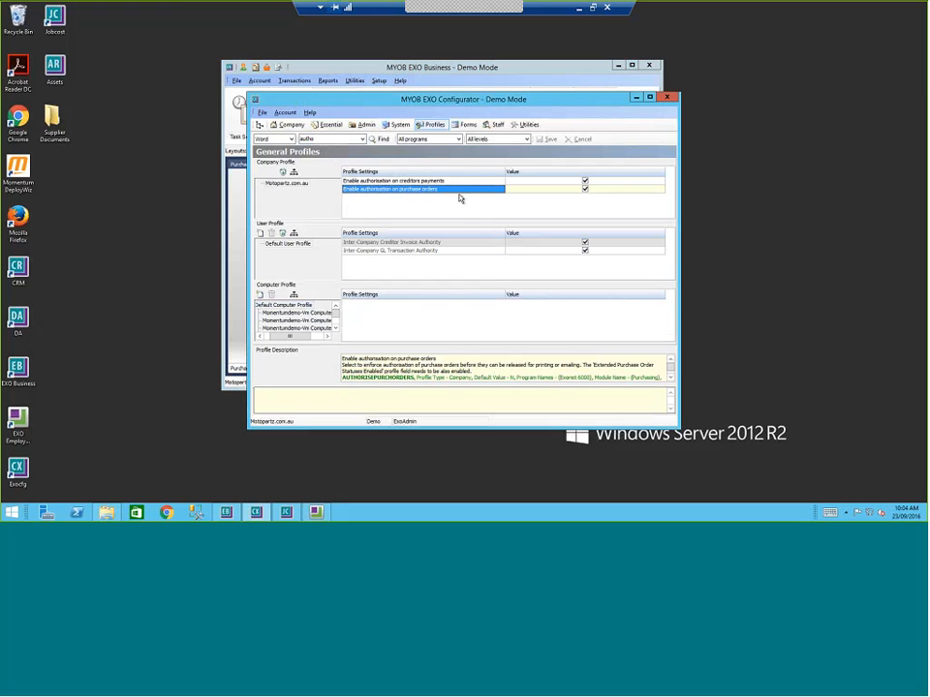
click(429, 182)
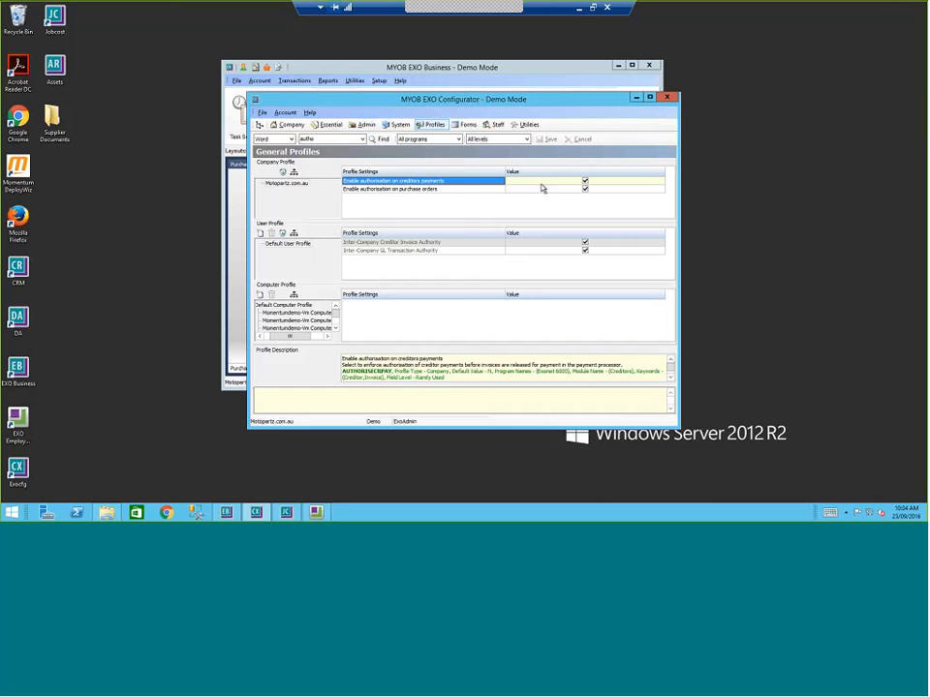
click(637, 97)
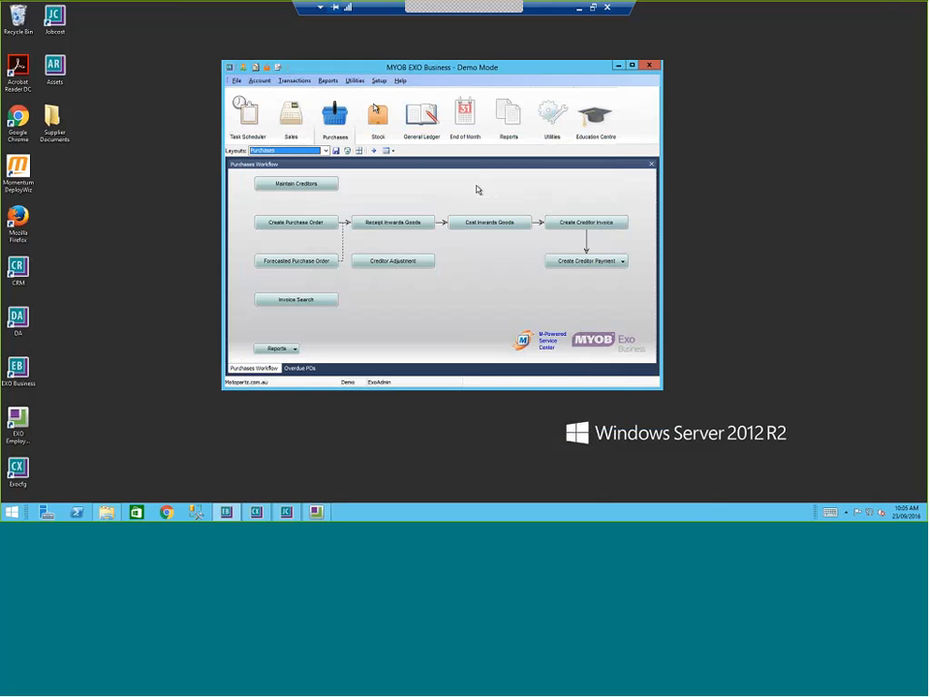
Step: Check a staff member's creditor invoice and purchase order limits on the Authority tab in Setup Staff
click(379, 80)
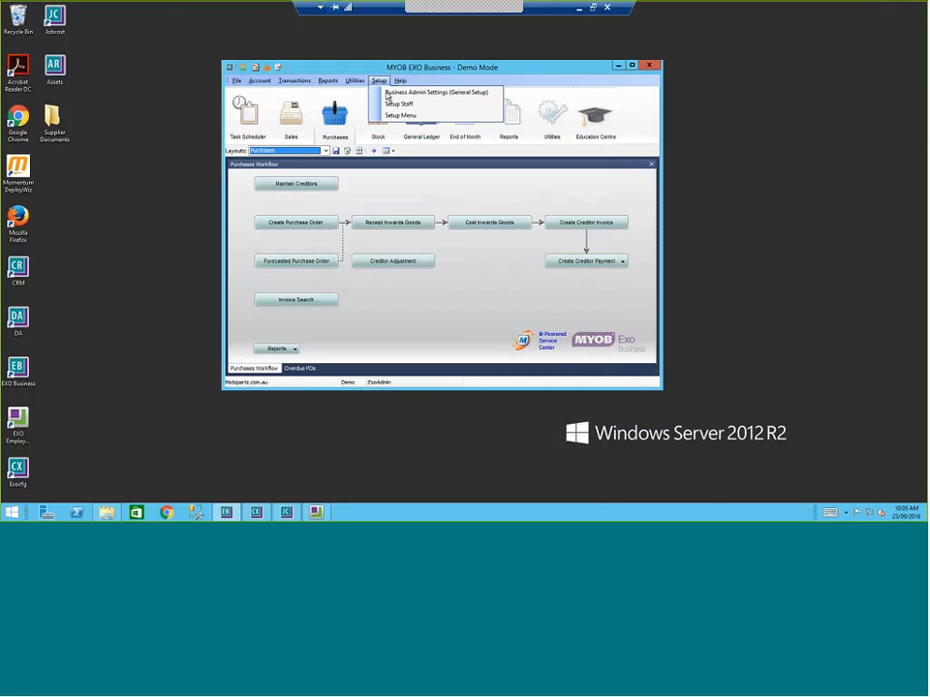
click(392, 103)
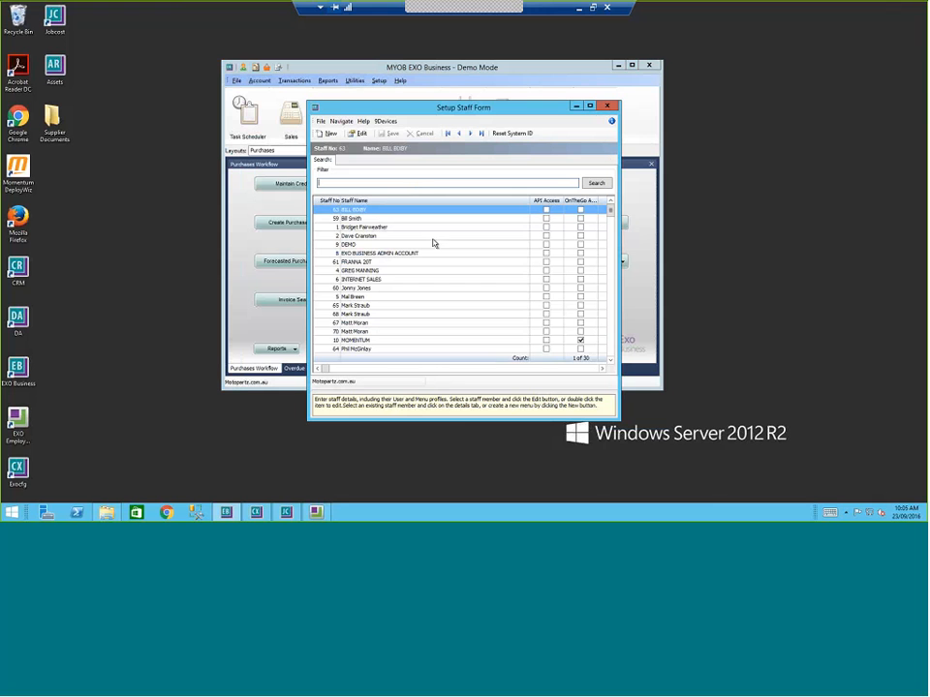
double_click(353, 219)
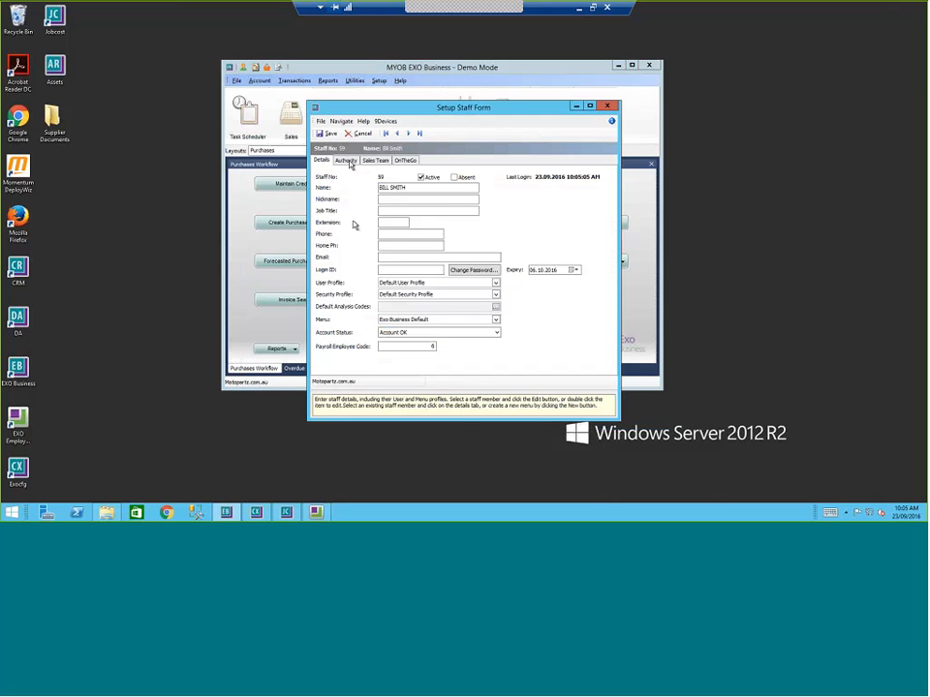
click(348, 160)
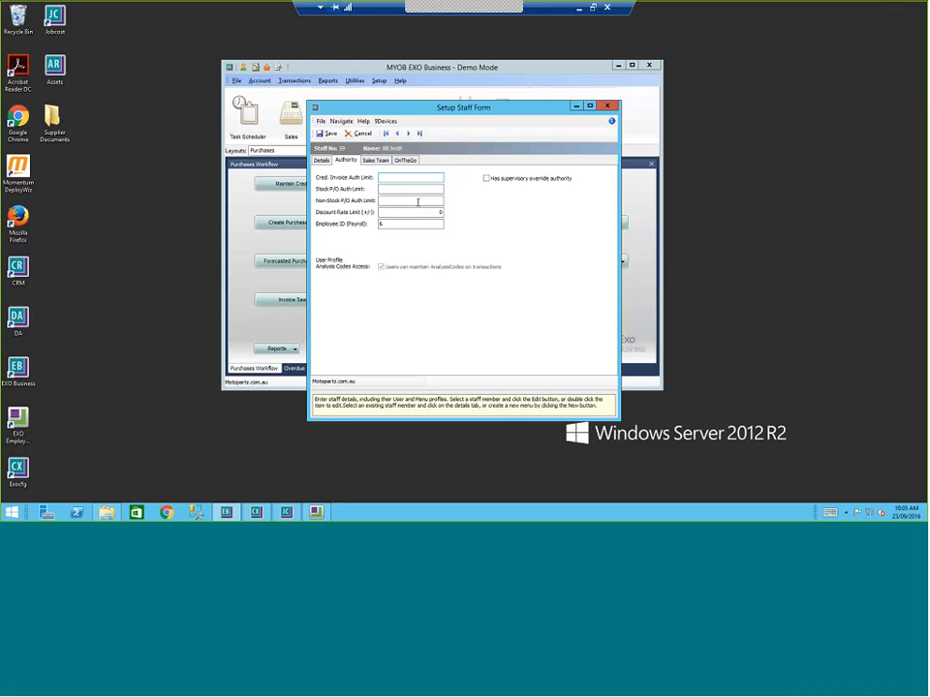
click(607, 106)
click(623, 262)
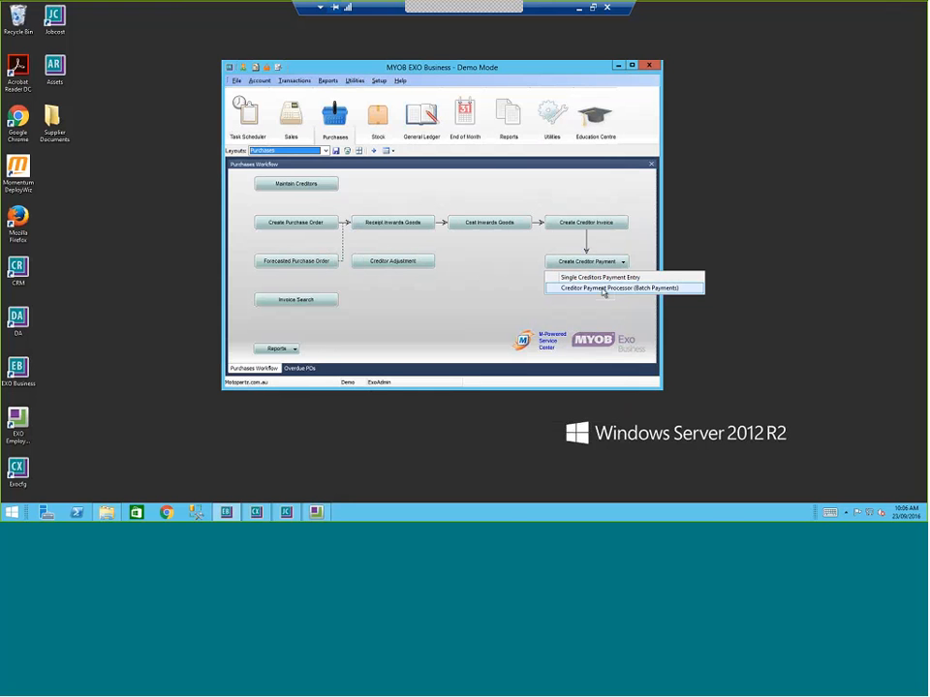
Step: Open the MISC PURCHASES creditor account and show its Transactions tab
click(515, 278)
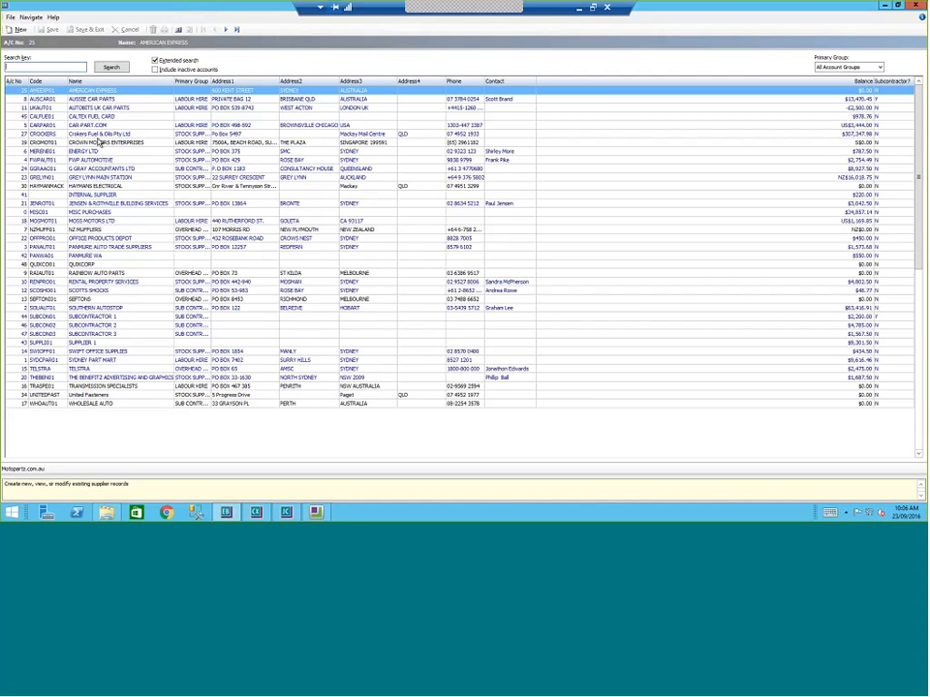
click(90, 212)
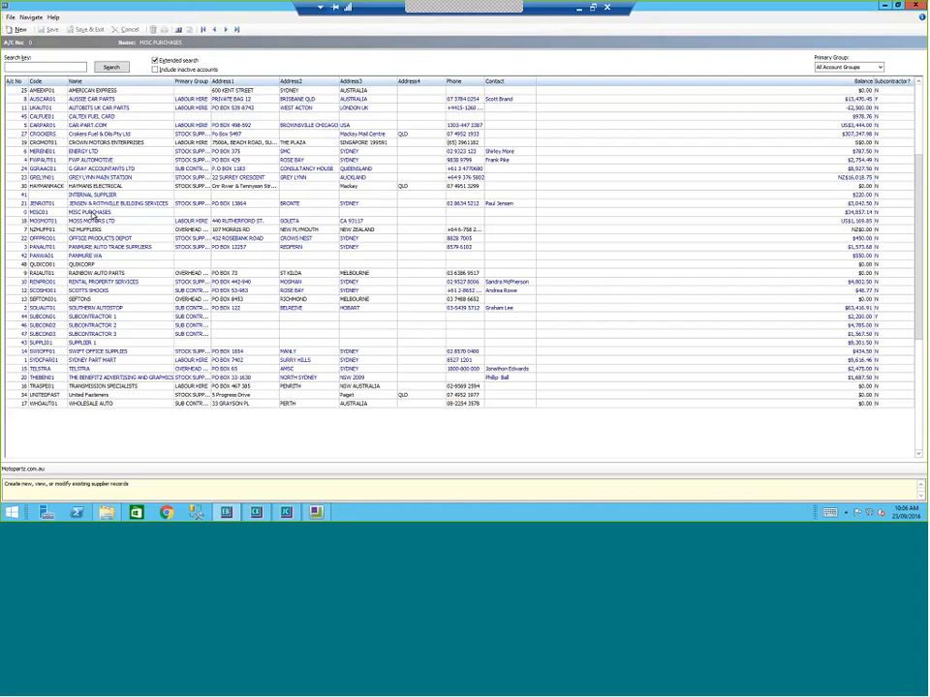
double_click(93, 212)
click(105, 56)
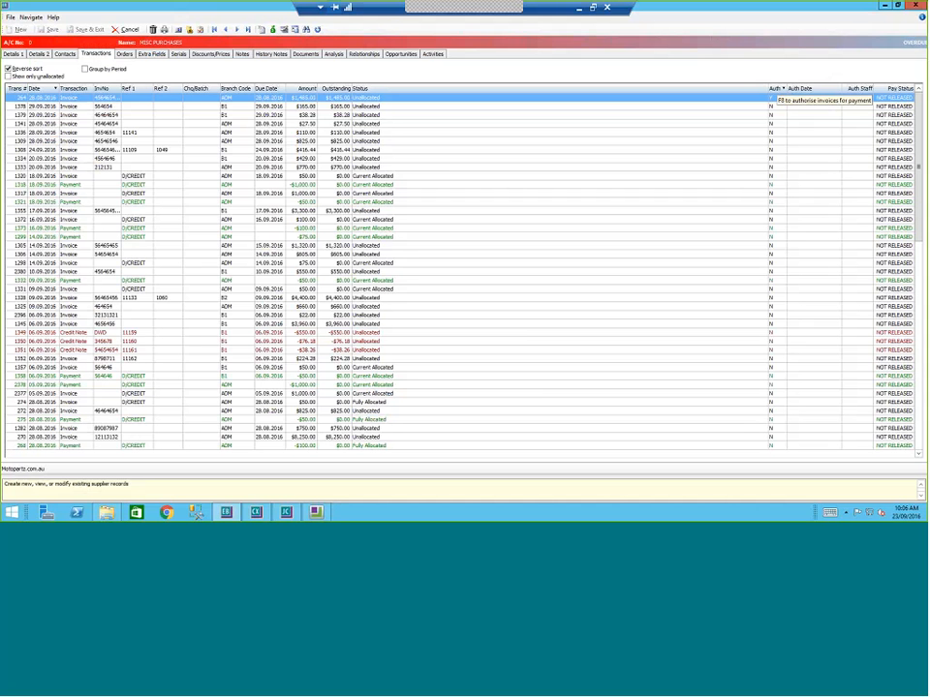
Step: Authorise the first invoice, invoice 1378 and invoice 1308 for payment
key(F3)
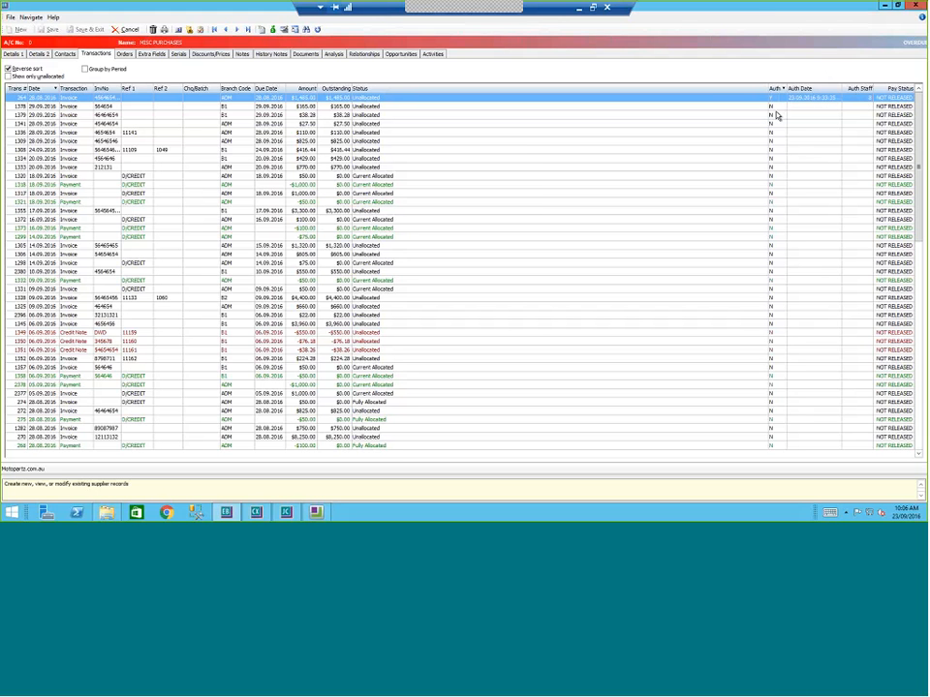
click(301, 107)
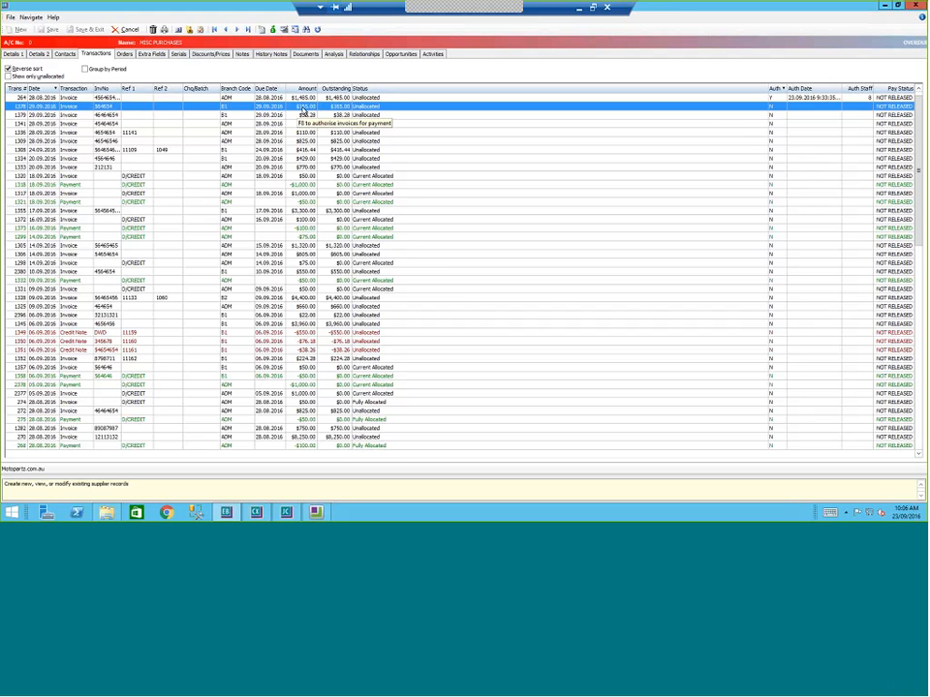
right_click(304, 114)
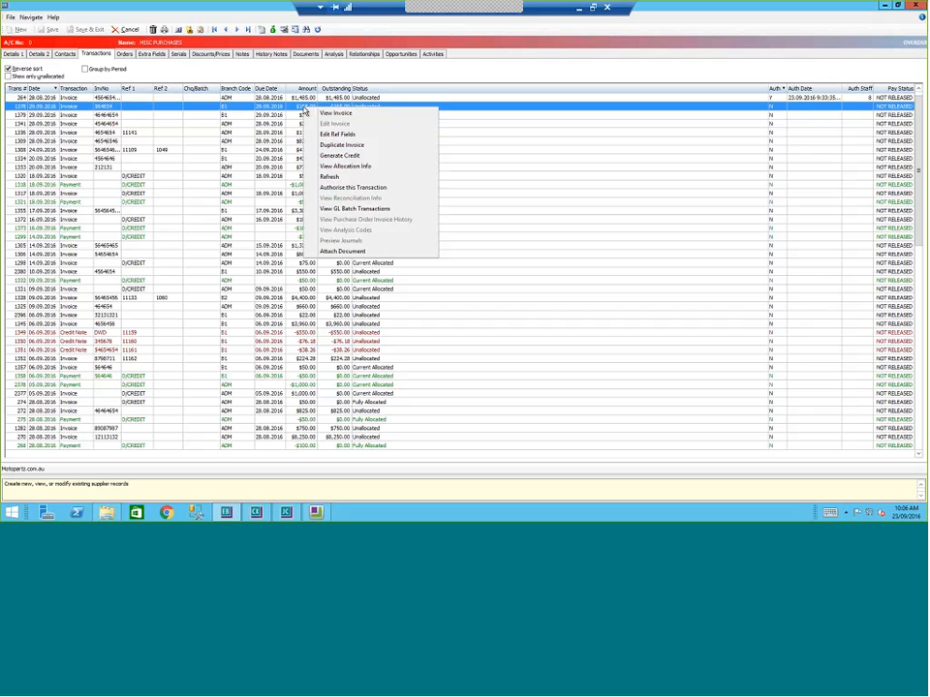
click(353, 188)
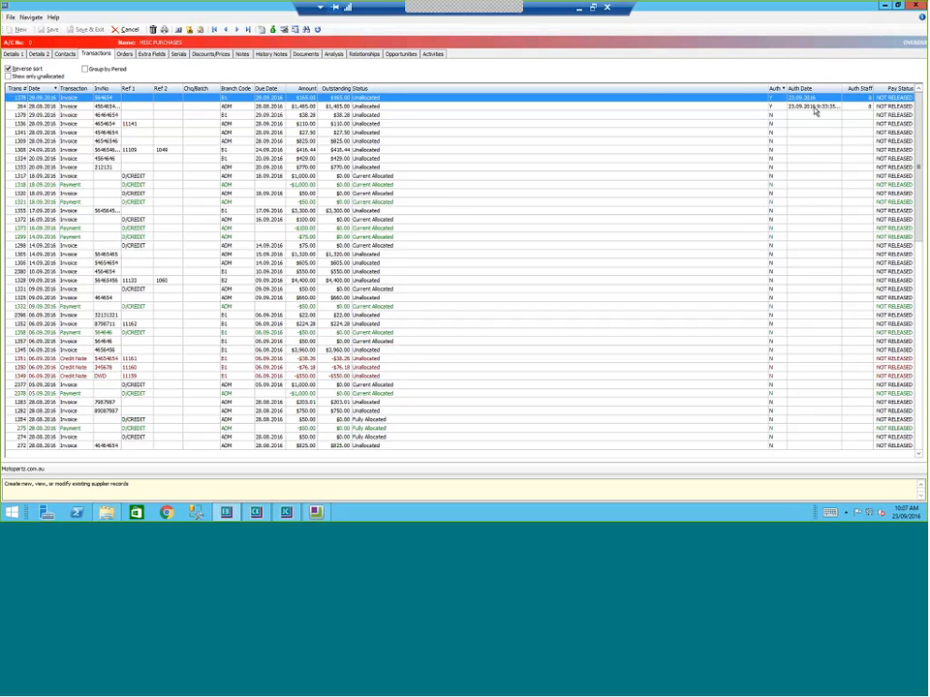
click(869, 108)
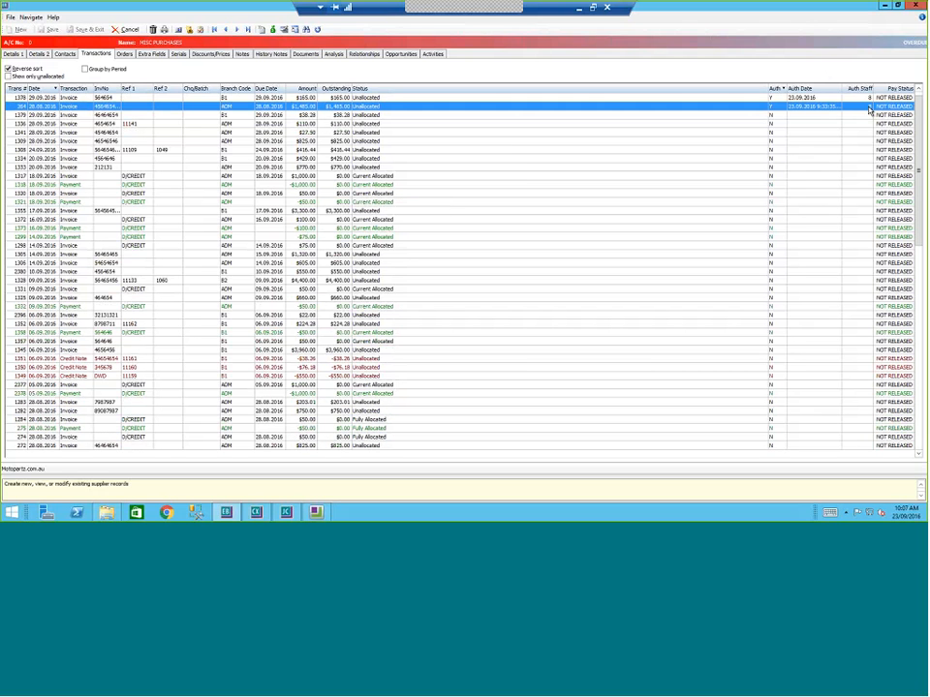
right_click(384, 152)
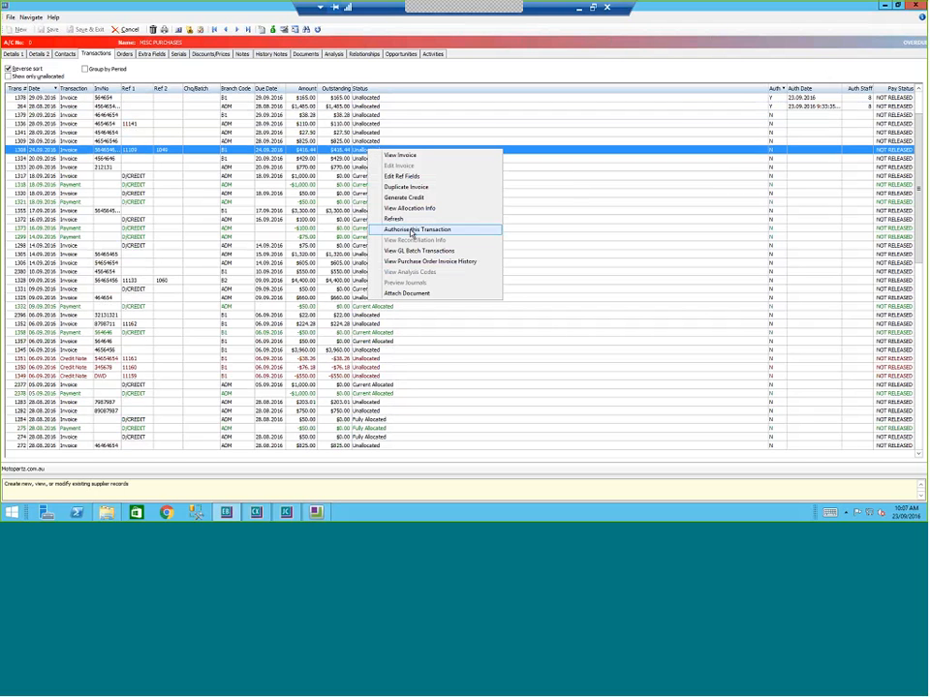
click(410, 233)
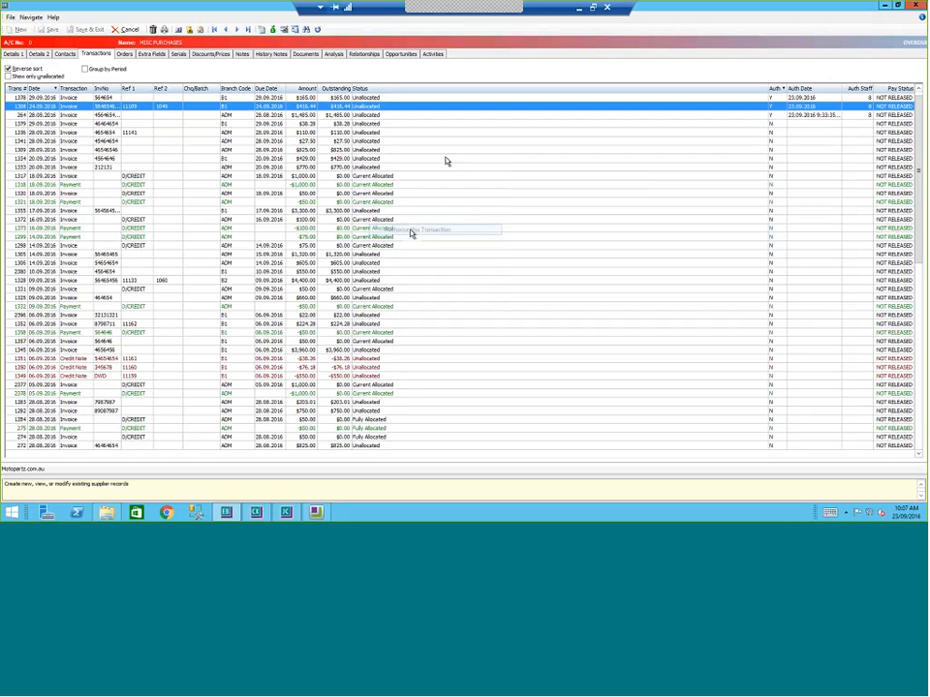
Step: View the details of invoice 264, then close it
click(236, 117)
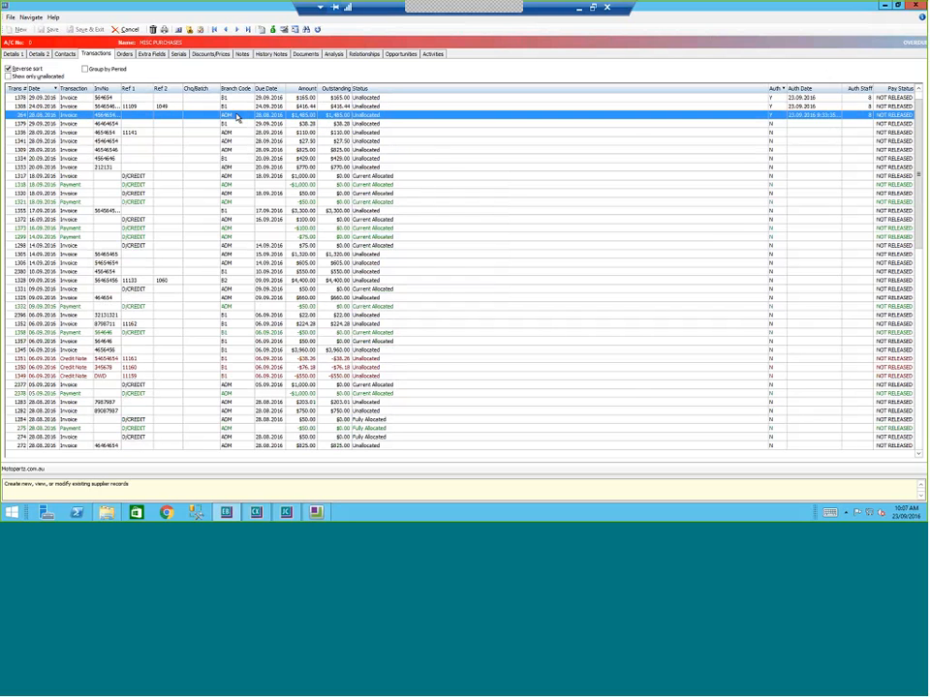
double_click(236, 116)
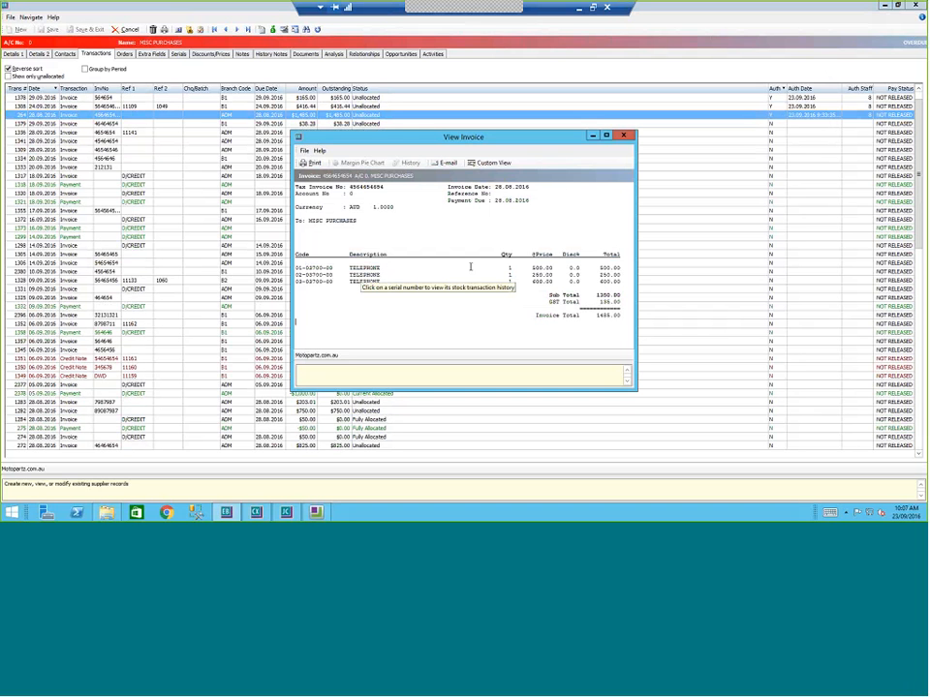
click(624, 136)
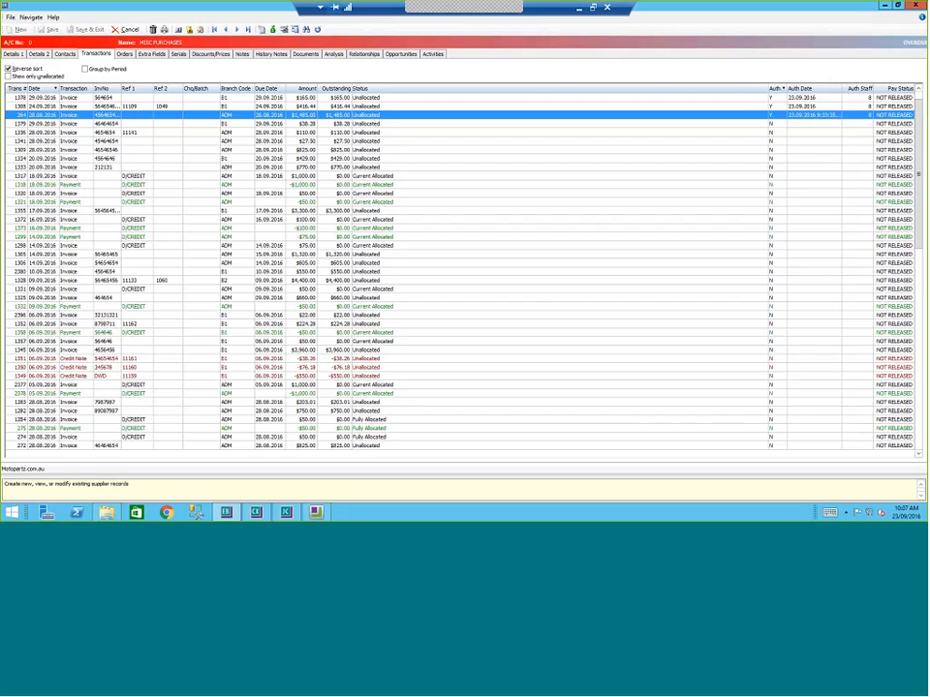
Step: Check the supplier's attached documents, then close the MISC PURCHASES record and supplier list
click(305, 54)
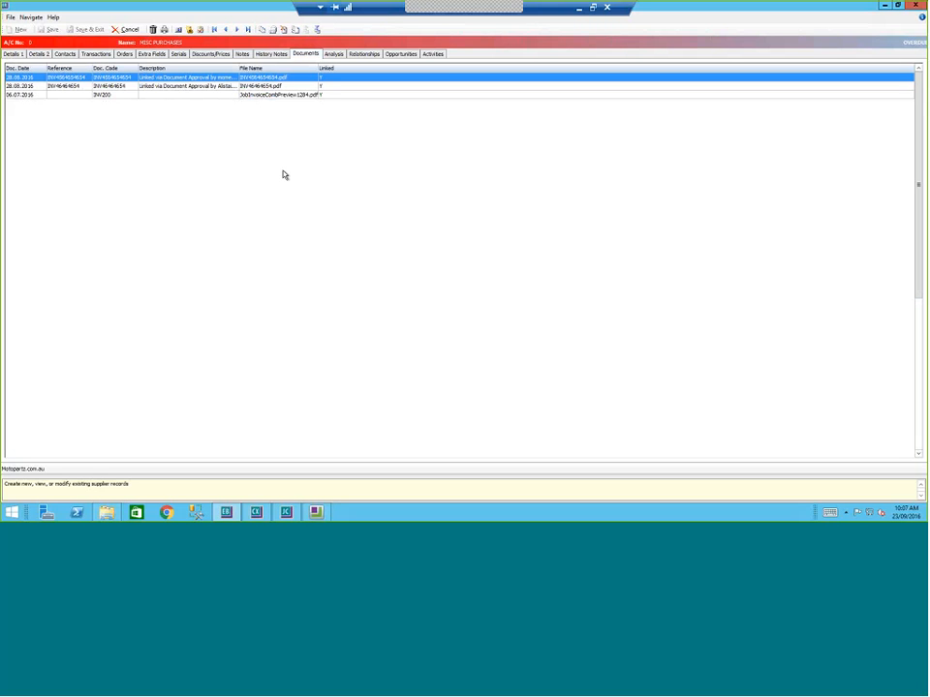
click(126, 29)
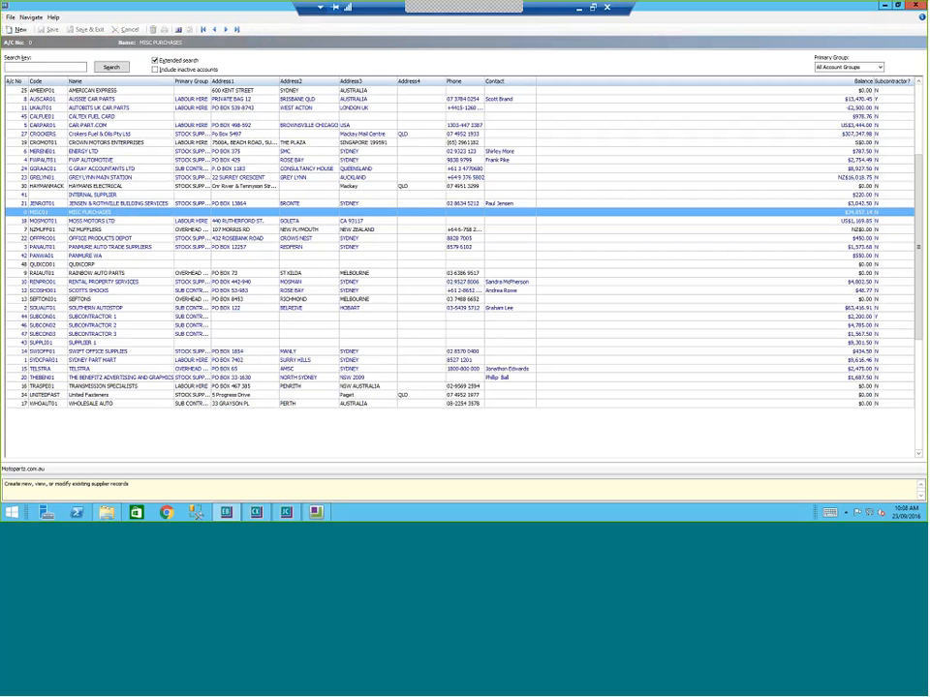
click(141, 170)
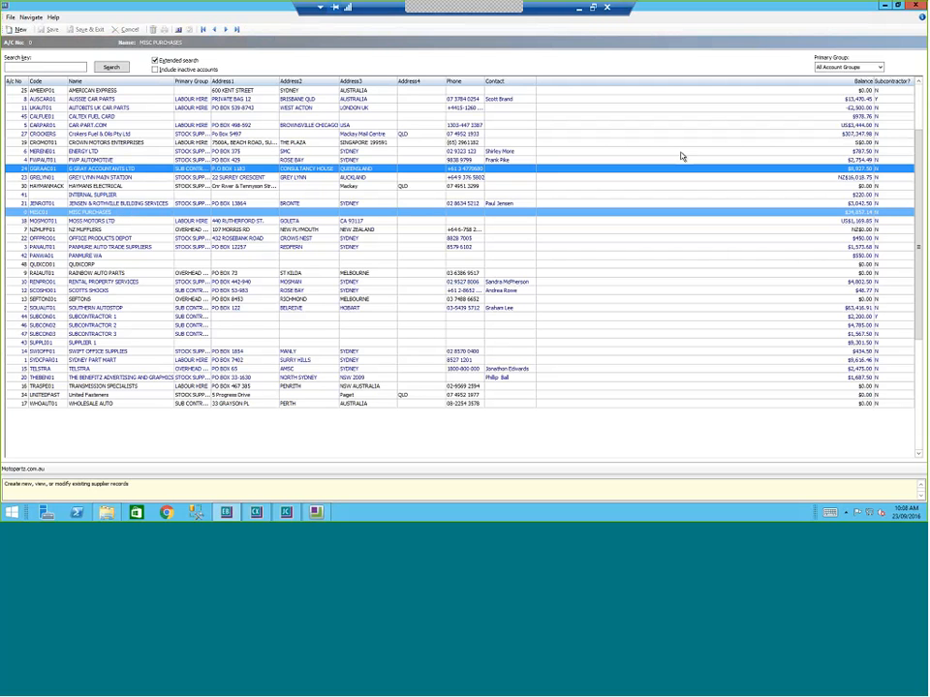
click(917, 6)
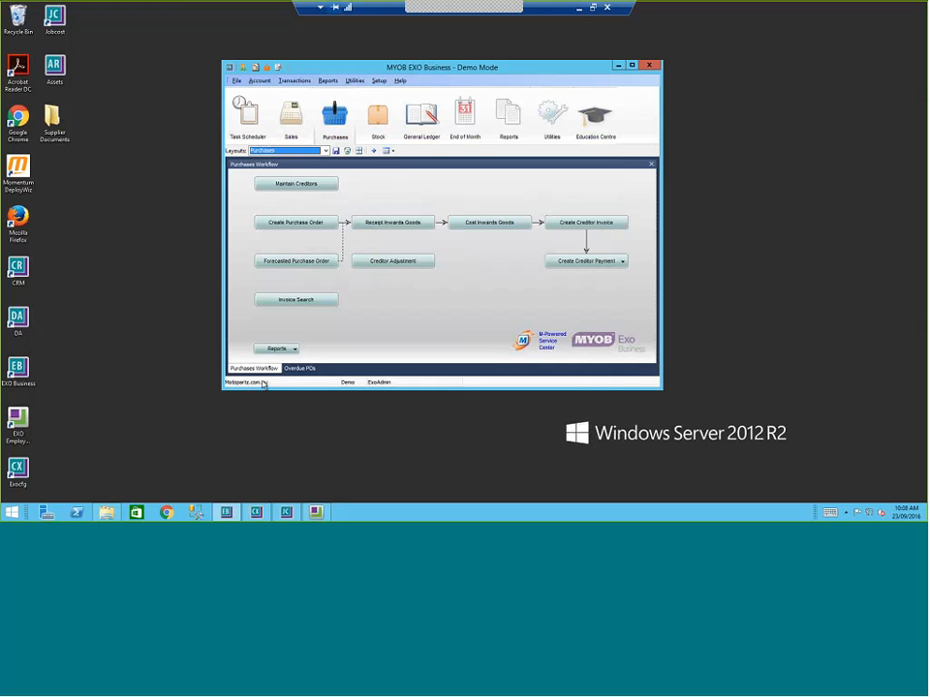
Step: Launch Momentum Approval Advantage from Utilities > Momentum to list invoices awaiting approval
mouse_move(256, 386)
click(355, 80)
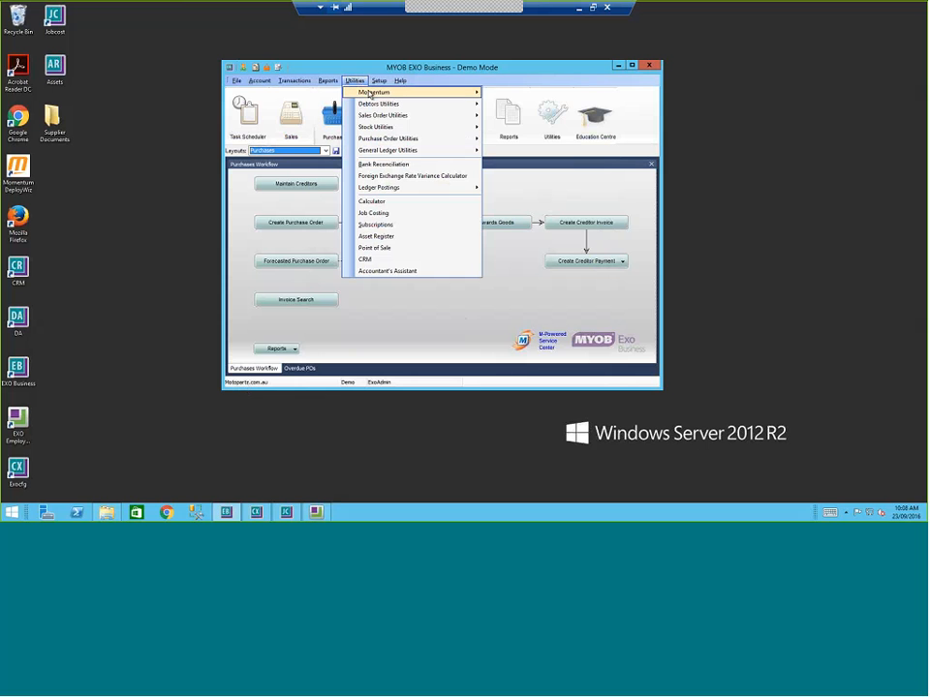
mouse_move(369, 96)
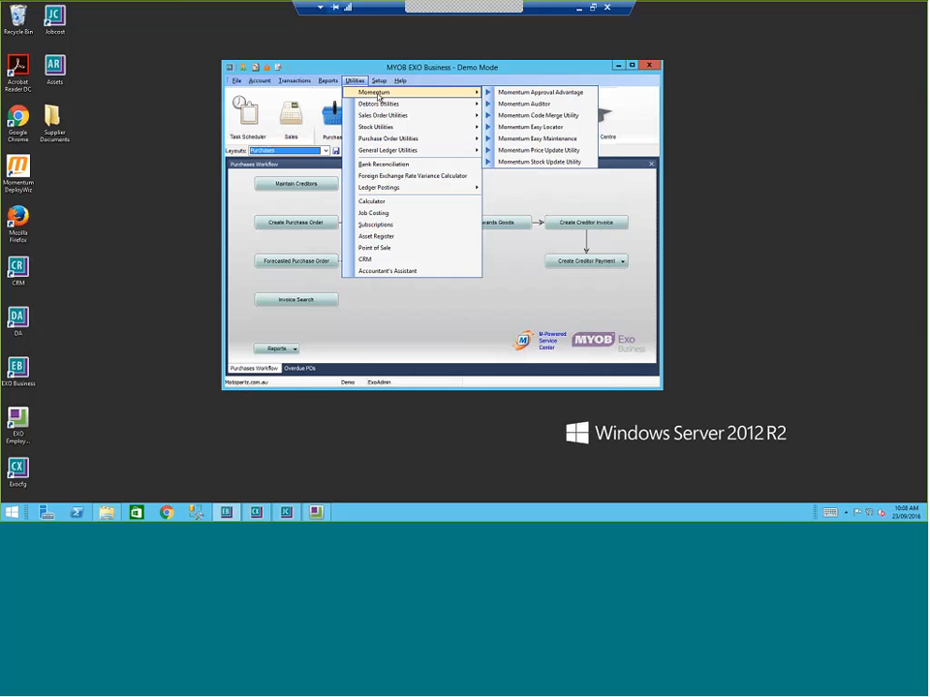
click(523, 93)
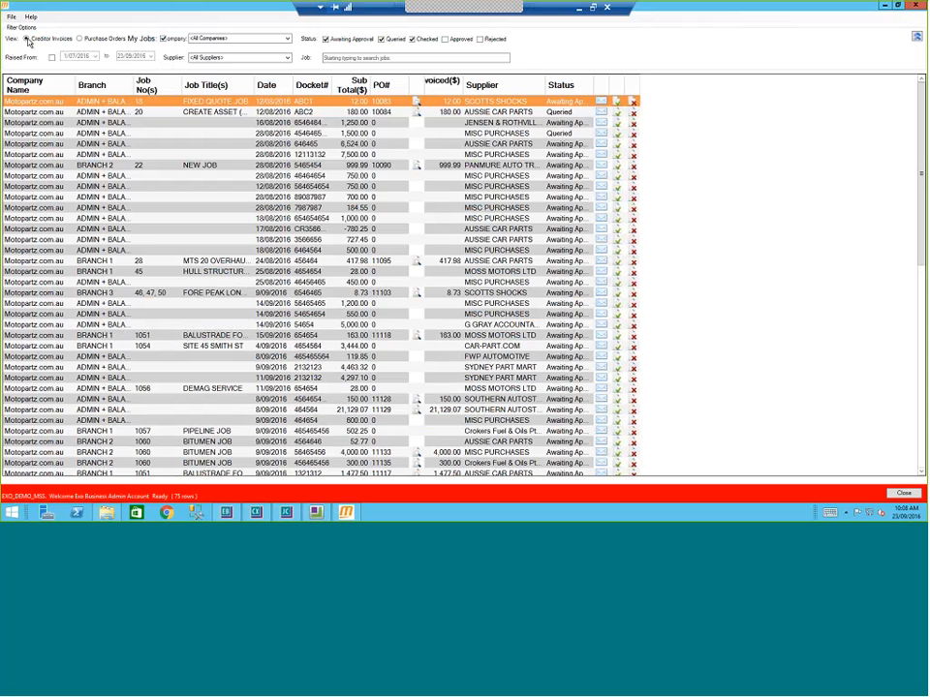
Step: Add a new job security group named 'Global Group' in Security Groups
click(11, 17)
click(35, 51)
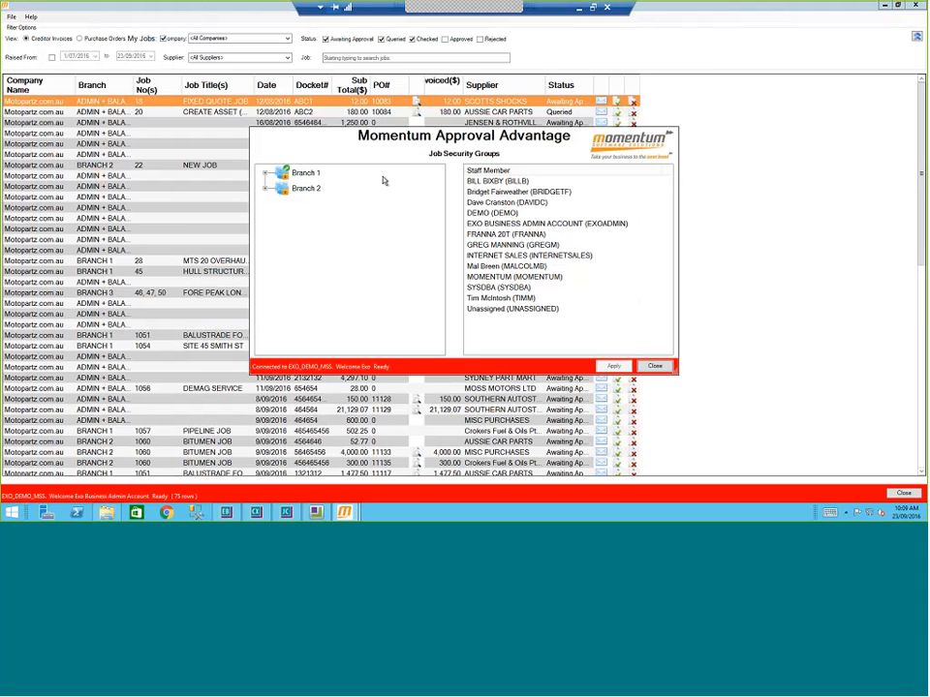
click(265, 174)
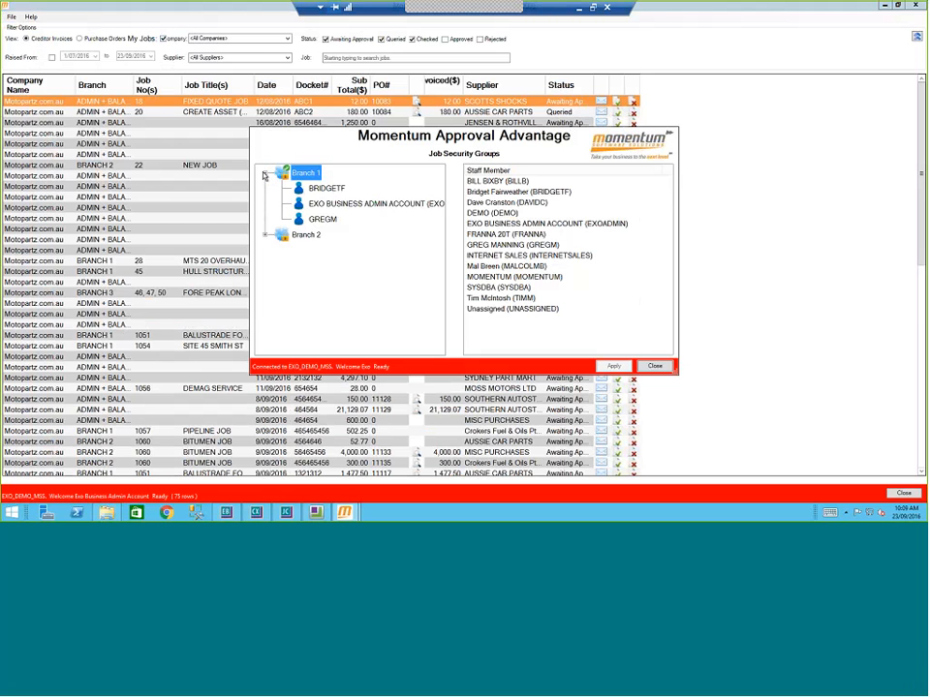
right_click(342, 292)
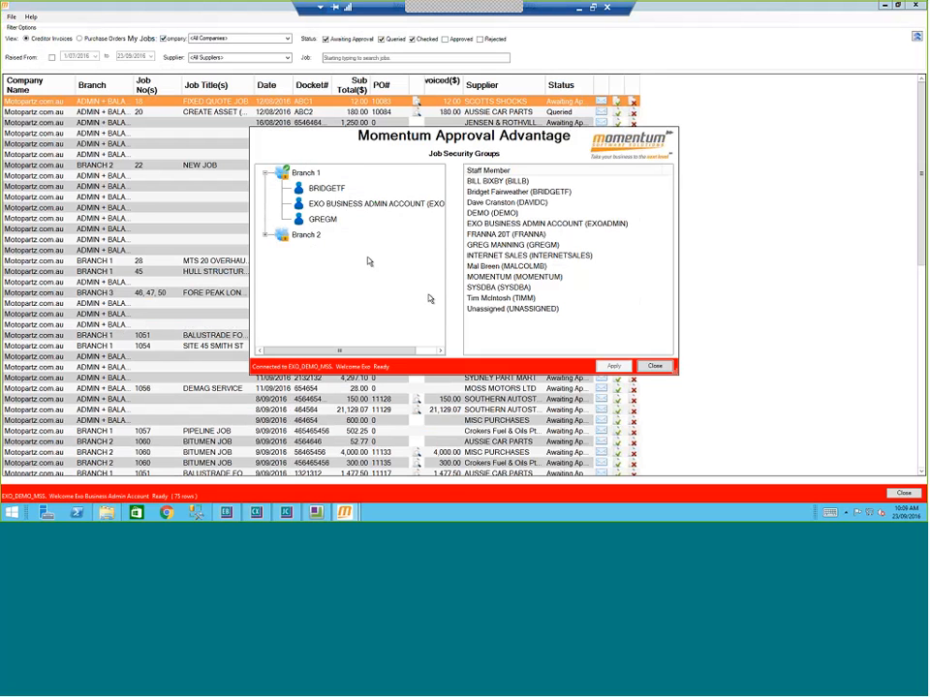
right_click(339, 278)
click(338, 275)
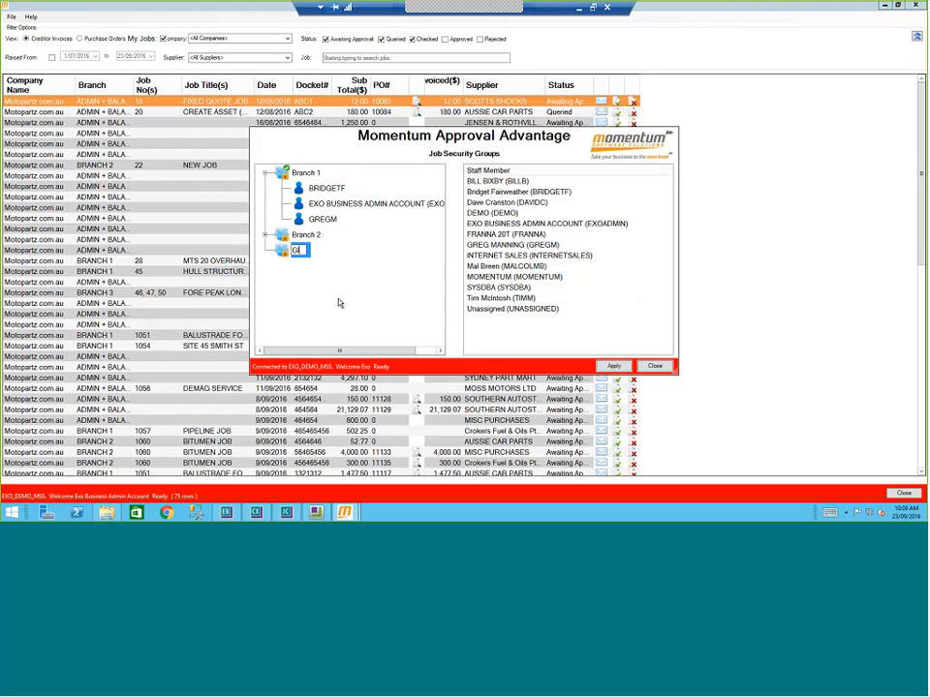
text(Global Group)
key(Return)
Step: Put the MOMENTUM staff member into Global Group and apply the changes
click(498, 277)
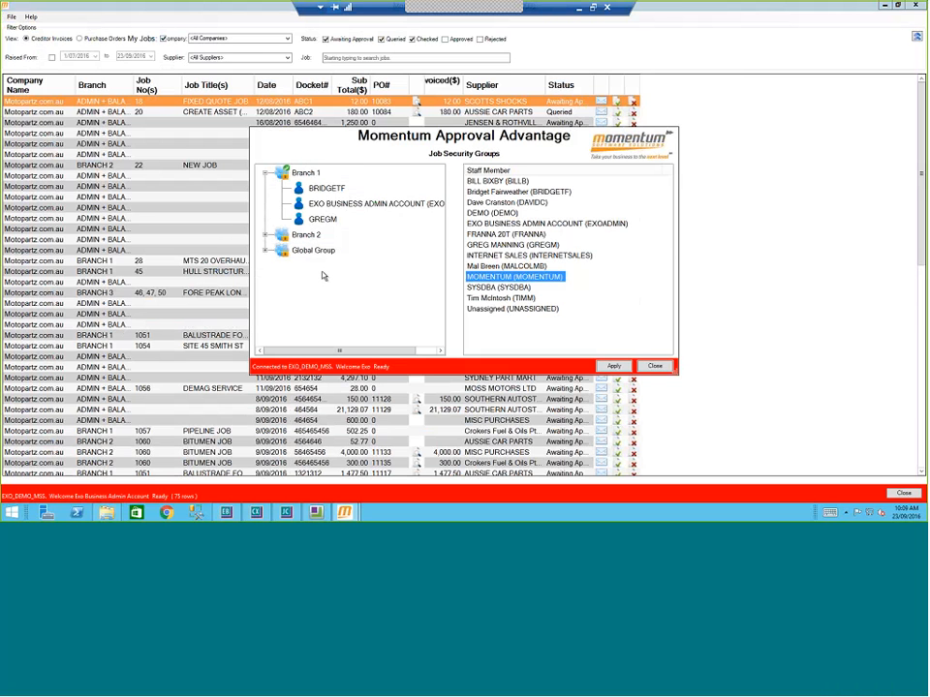
click(265, 252)
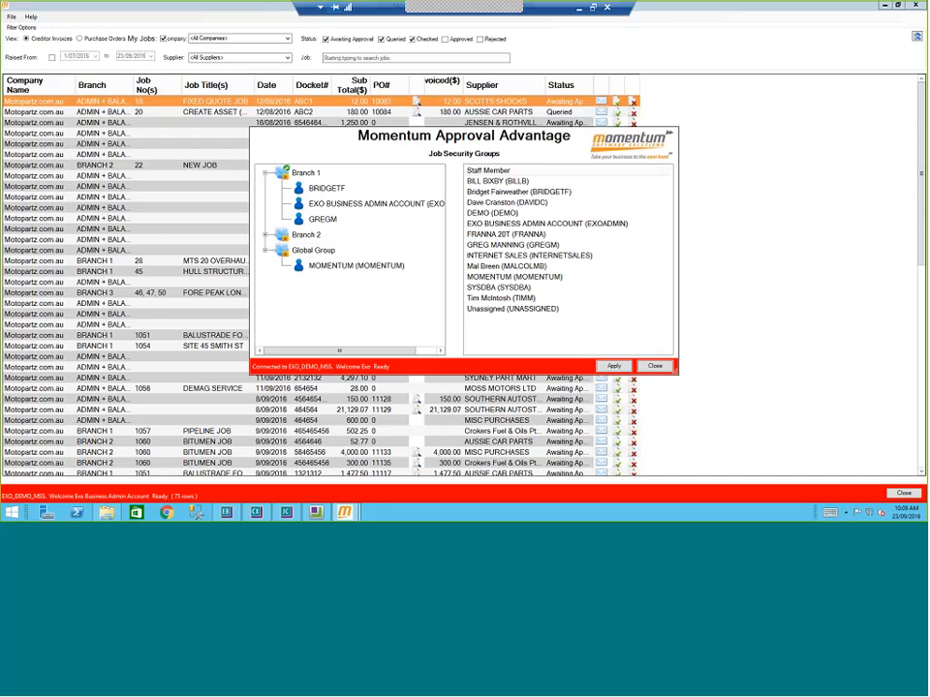
click(614, 366)
Step: Close Security Groups and show the Setup's Security tab with each staff member's approval limits
click(654, 366)
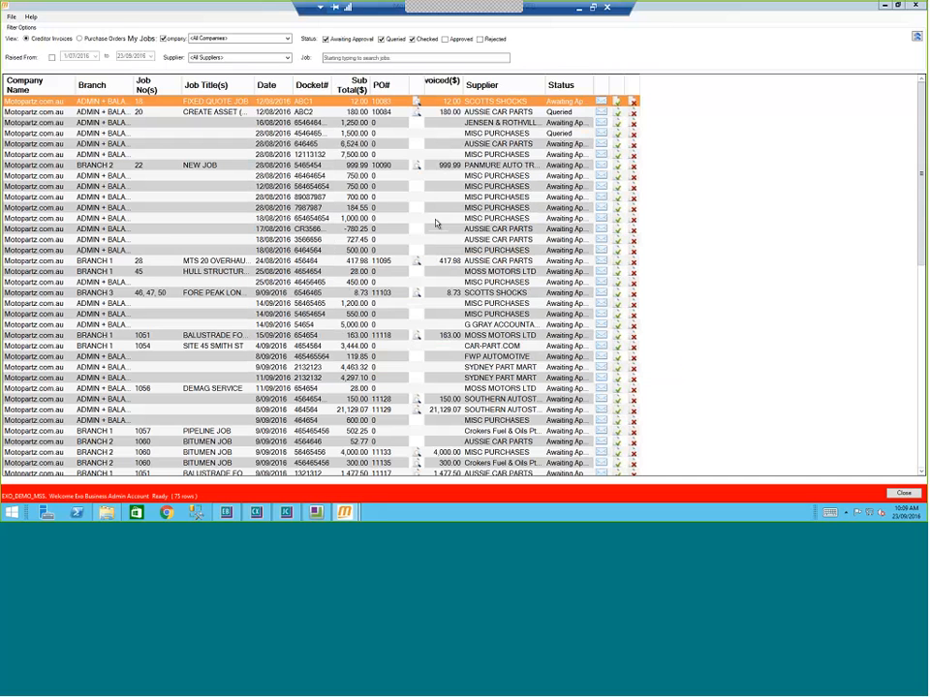
click(11, 17)
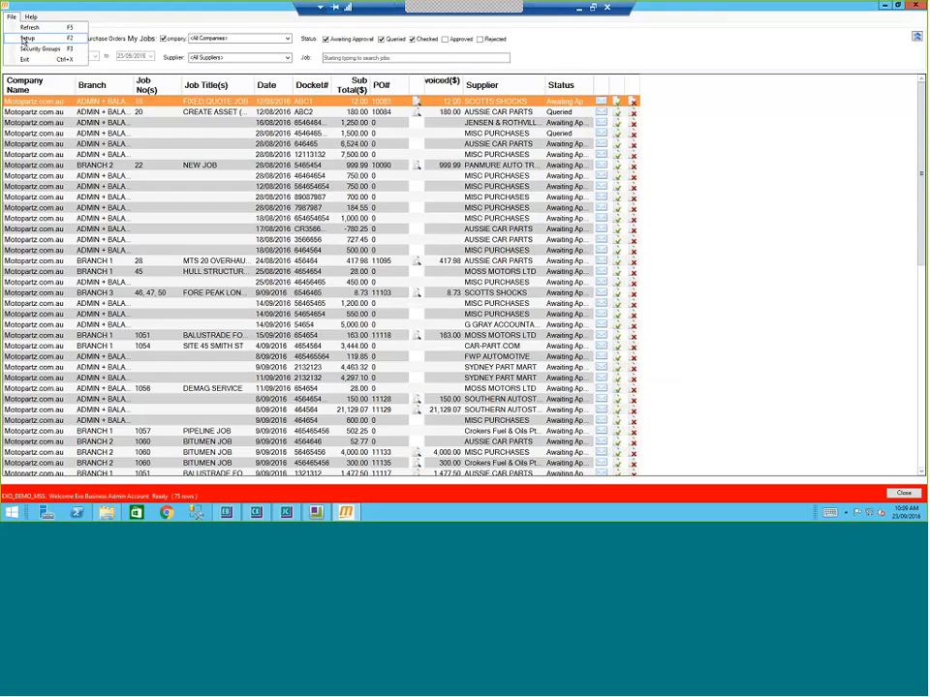
click(25, 38)
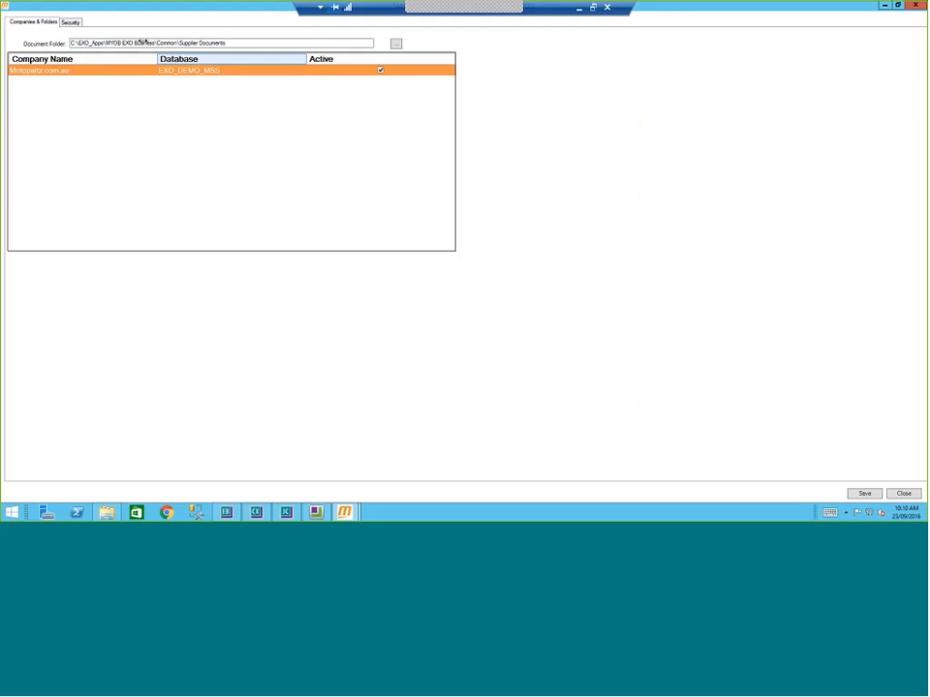
click(70, 23)
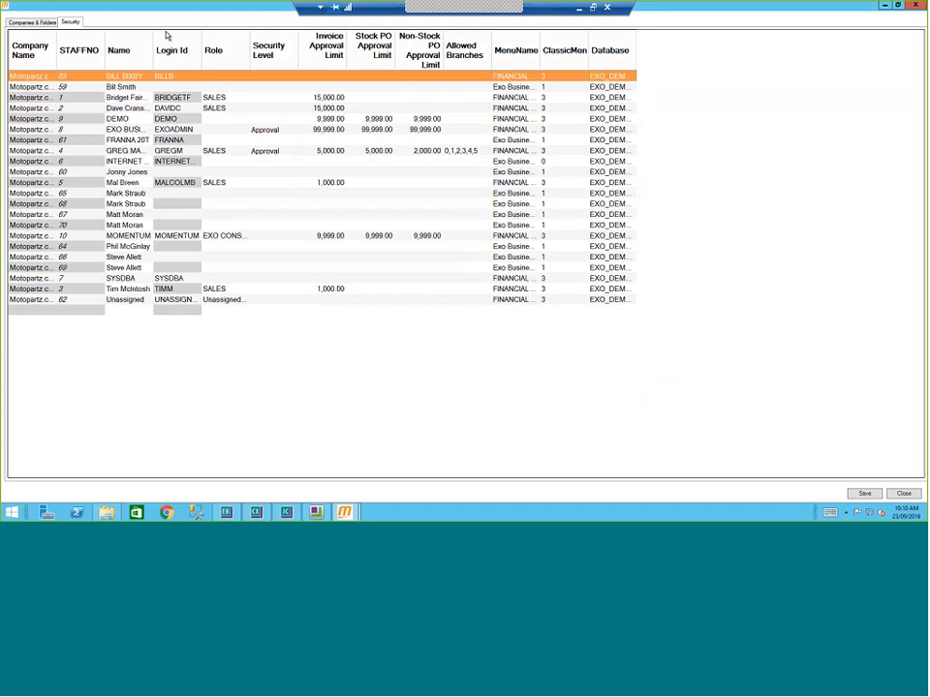
Step: Widen the staff security columns and select the third staff member's Security Level cell
drag(152, 53, 118, 58)
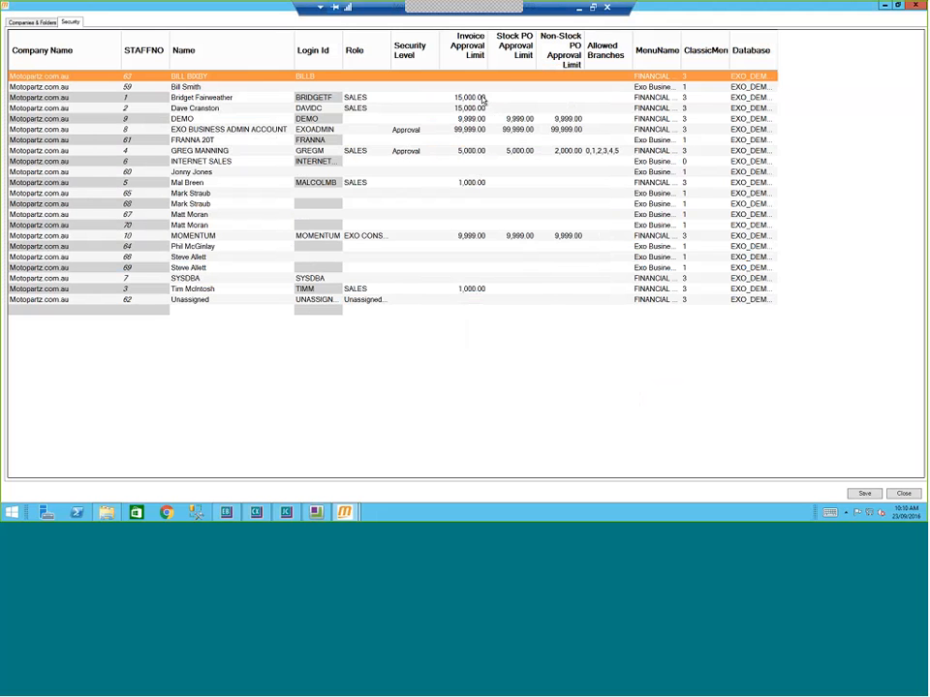
click(415, 99)
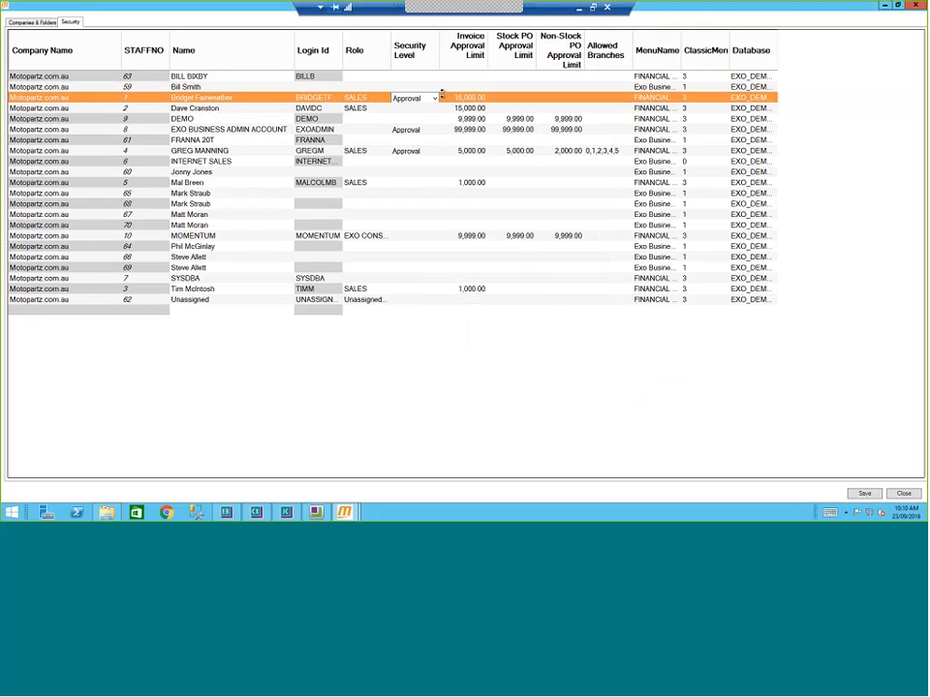
Step: Give the 15,000.00-limit SALES staff member Approval level with allowed branch BRANCH 1, and save
click(436, 98)
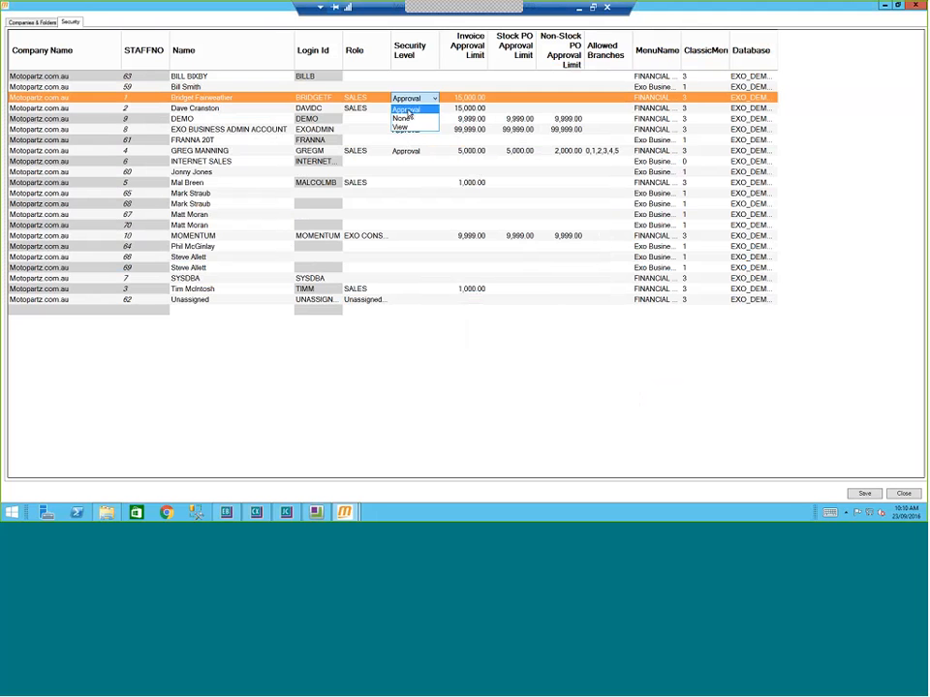
click(406, 111)
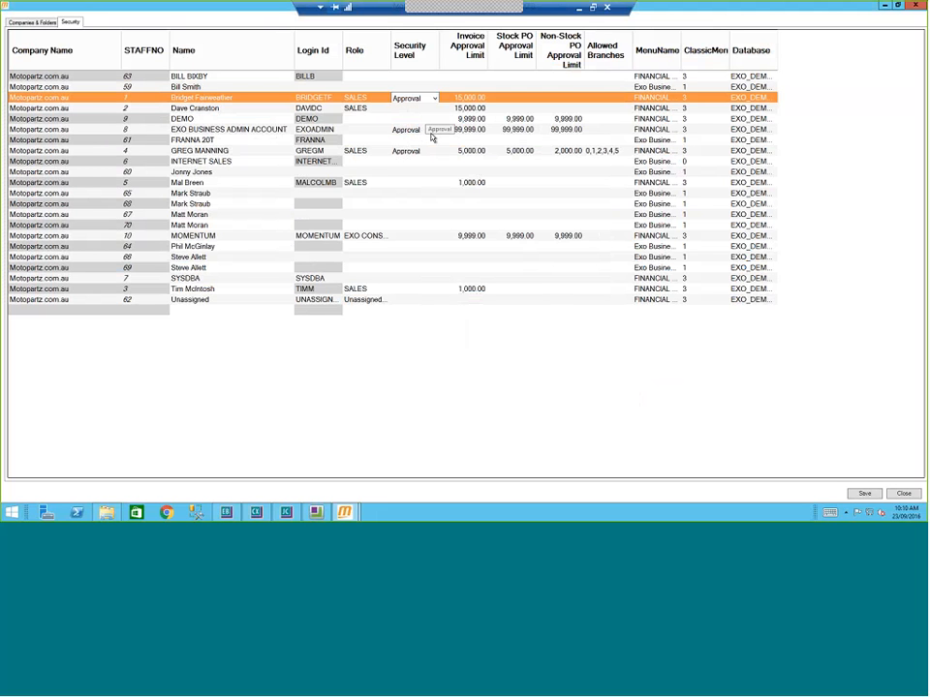
click(606, 96)
click(606, 97)
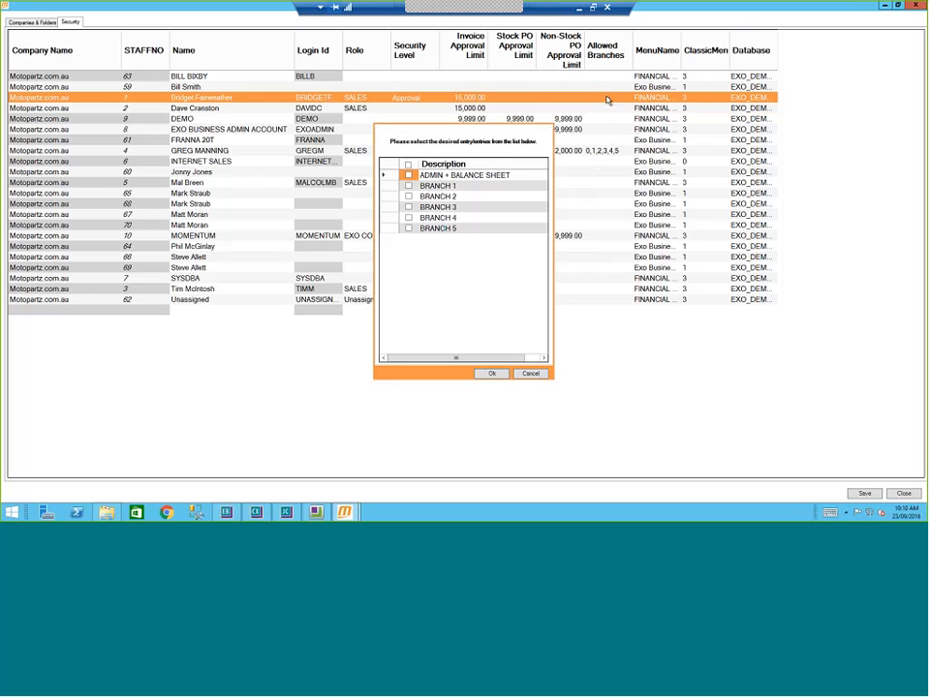
click(407, 185)
click(492, 374)
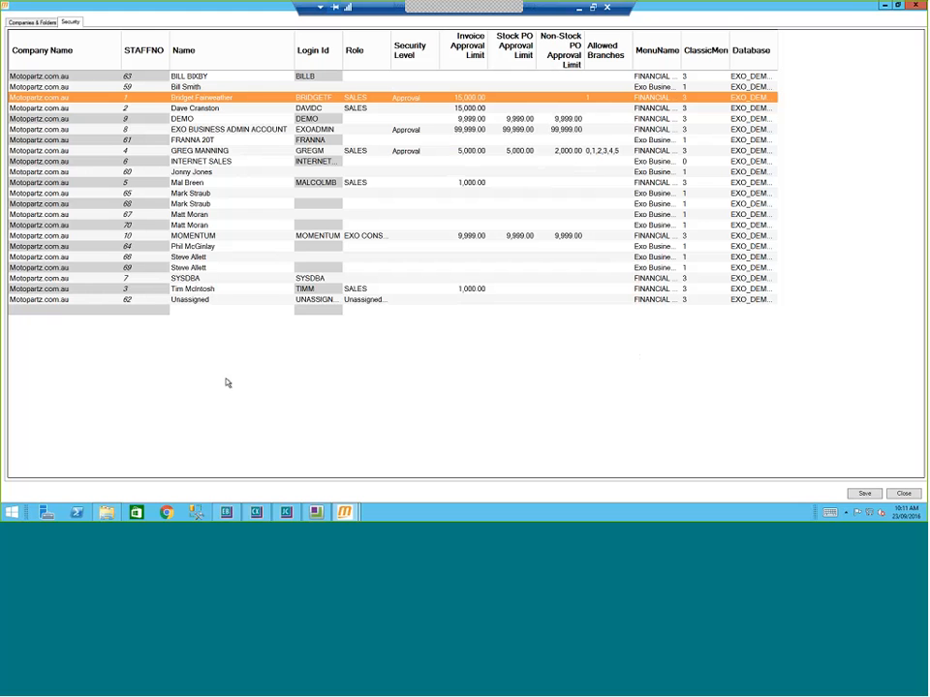
click(872, 494)
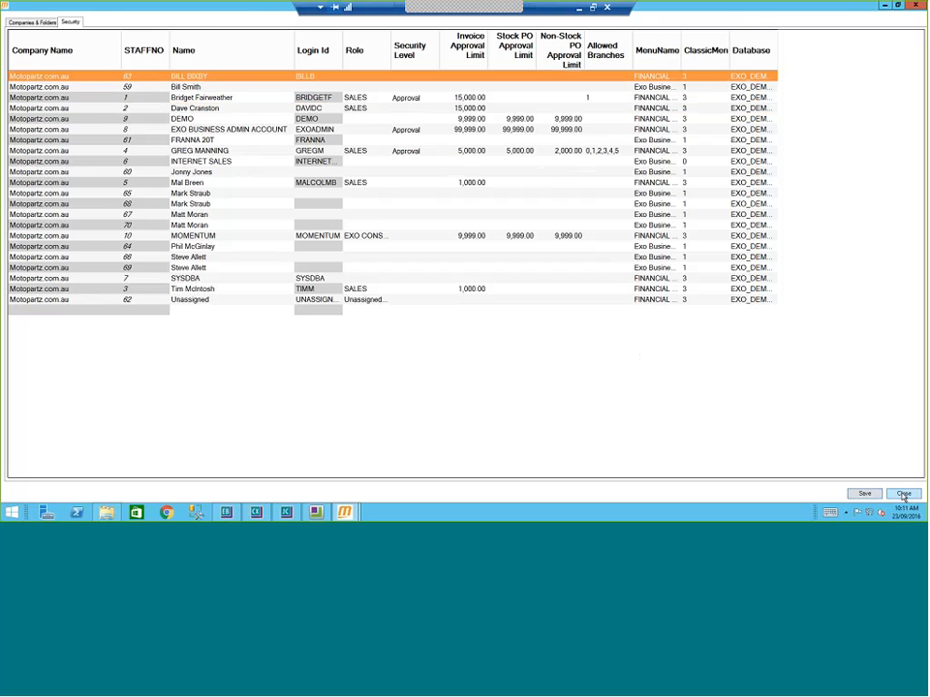
Step: Close the approval setup and widen the Job No(s) column of the invoice grid
click(904, 495)
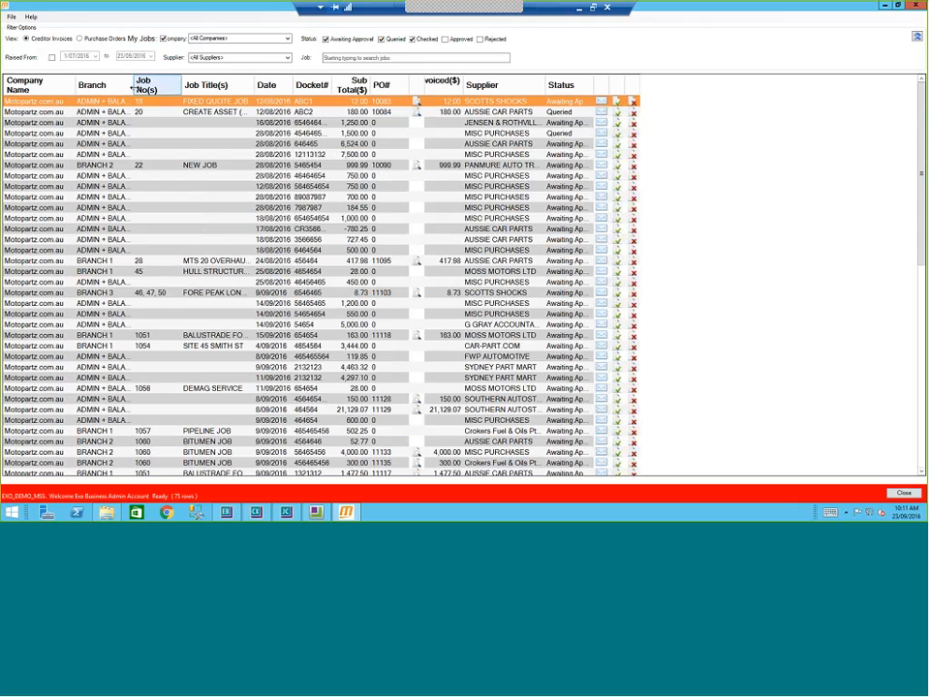
drag(133, 88, 181, 89)
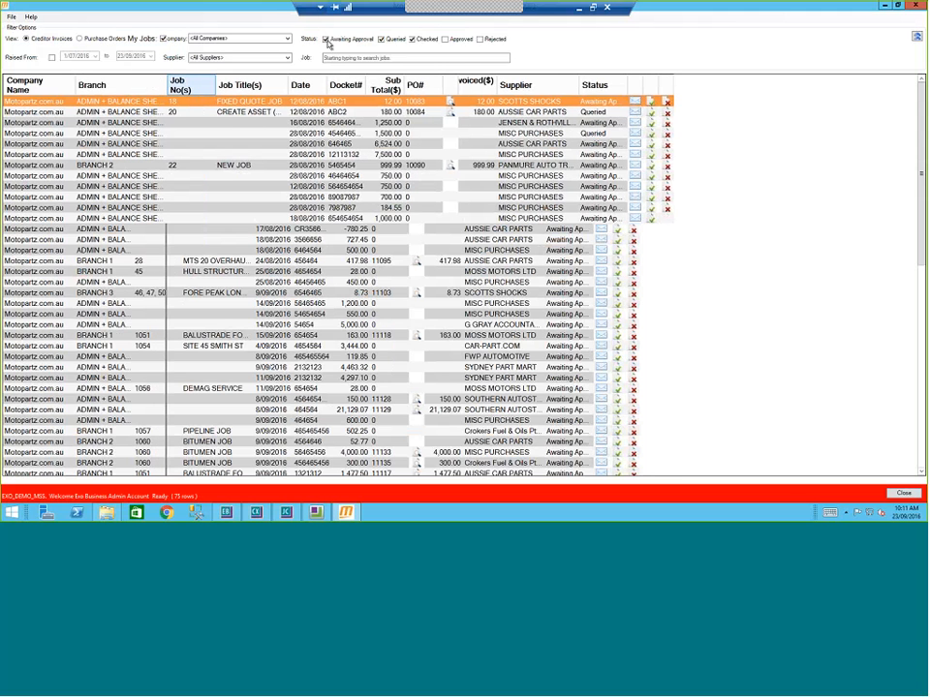
click(381, 40)
click(412, 40)
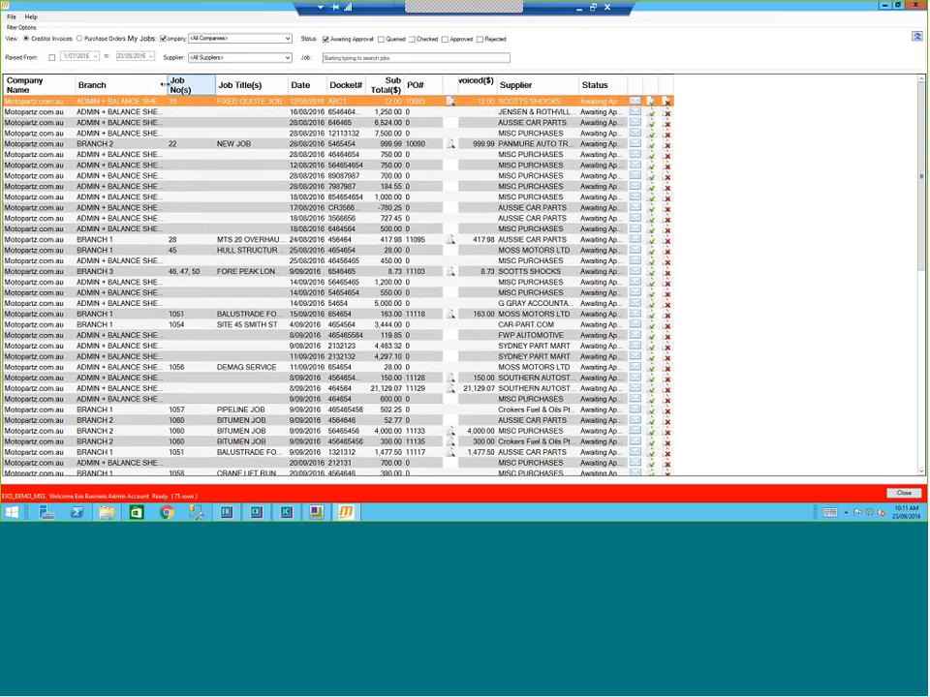
Step: Widen the Branch, Job Title, Docket# and Invoiced($) columns so their contents show in full
drag(167, 89, 203, 89)
drag(323, 86, 355, 85)
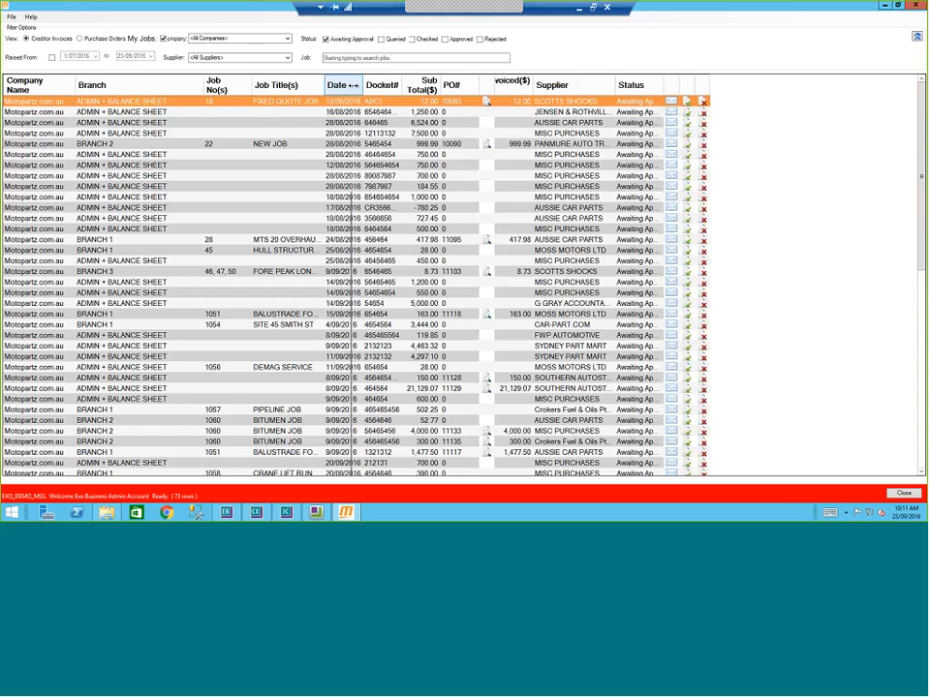
drag(80, 106, 68, 108)
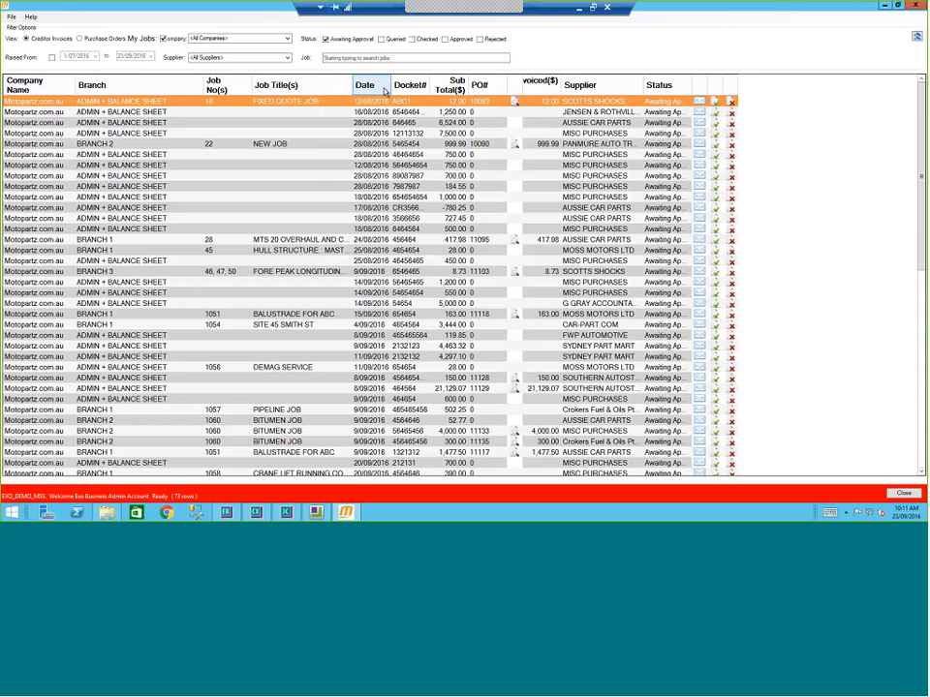
drag(430, 87, 473, 101)
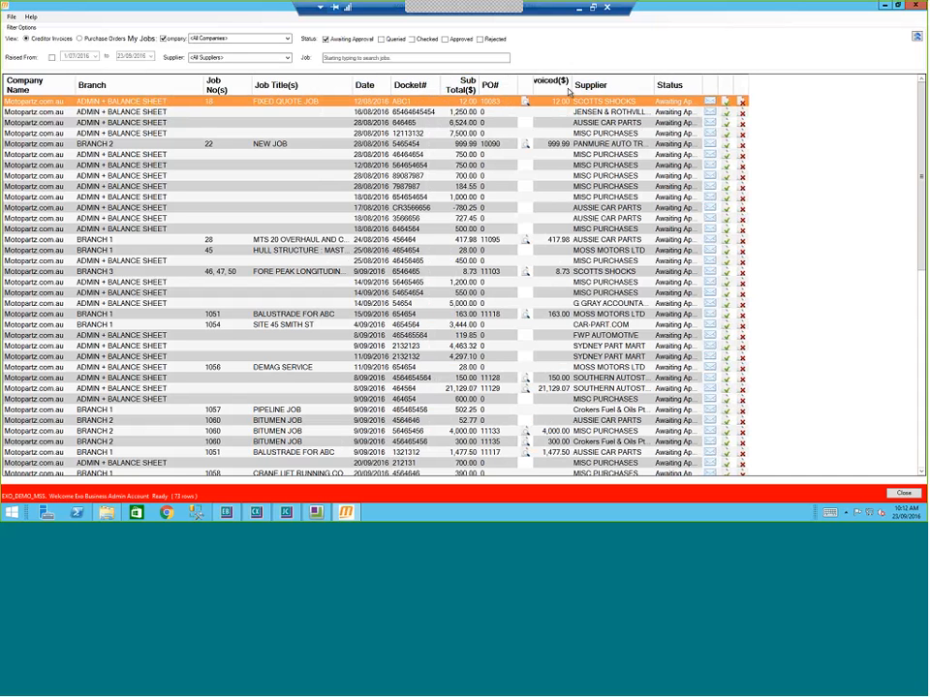
drag(573, 86, 584, 85)
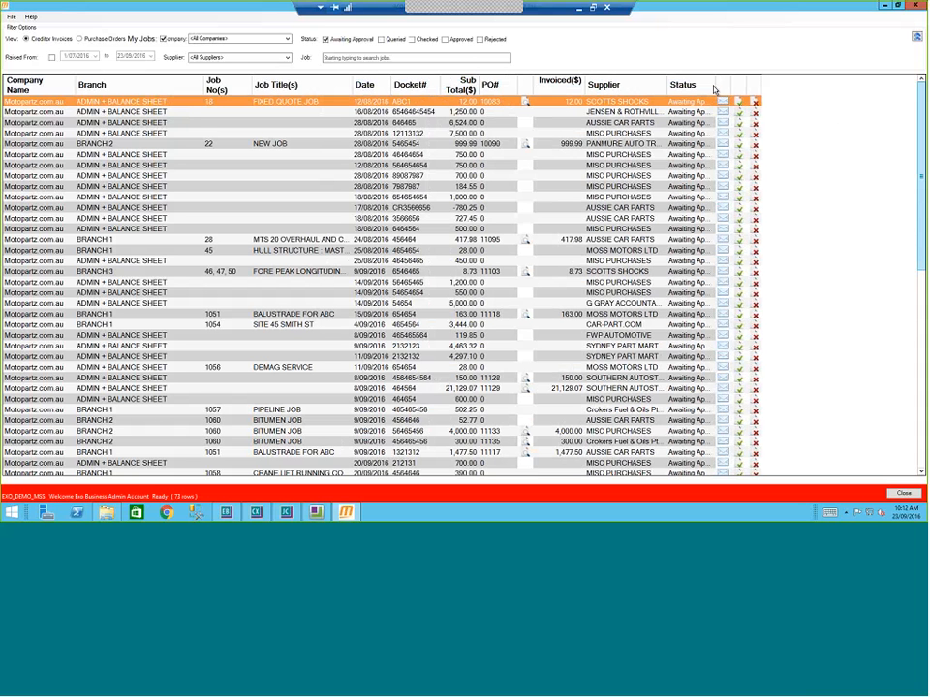
Step: Auto-fit the Status column to show 'Awaiting Approval', then bring up the MiscPurchases supplier documents folder
click(684, 113)
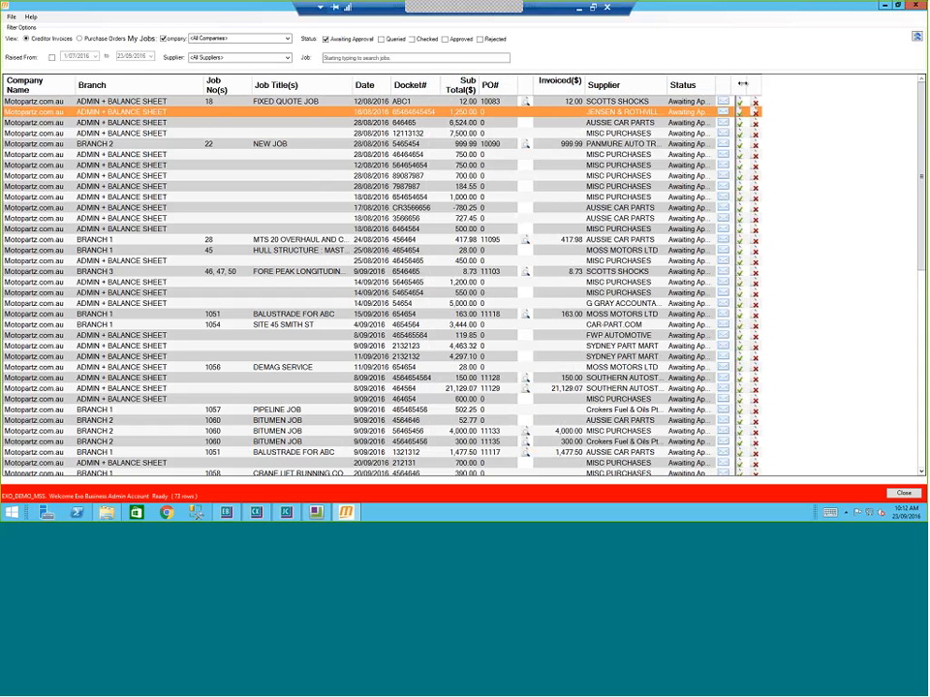
double_click(718, 85)
key(Up)
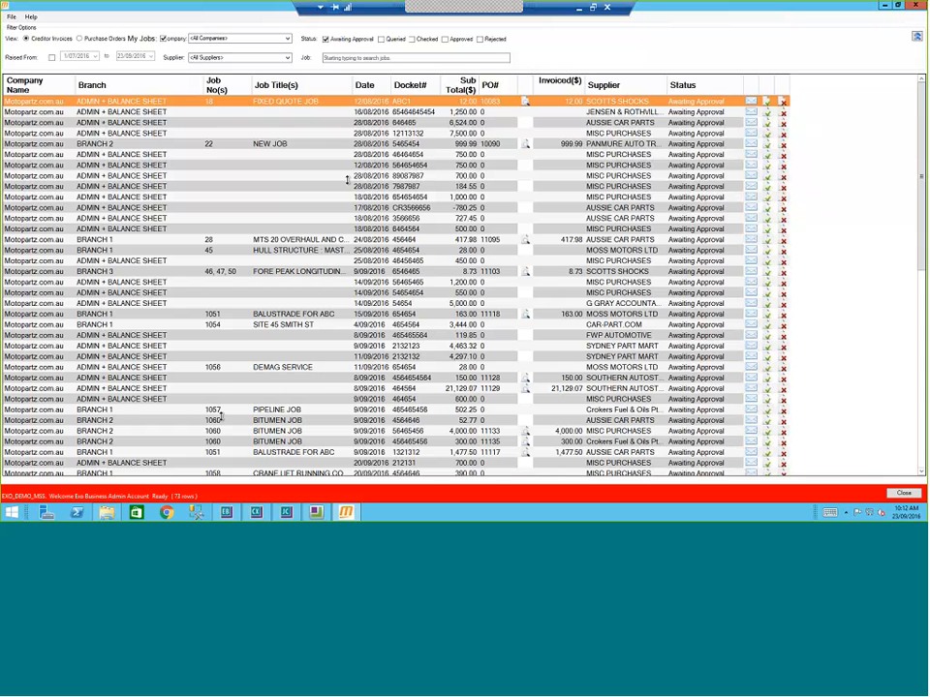
click(106, 514)
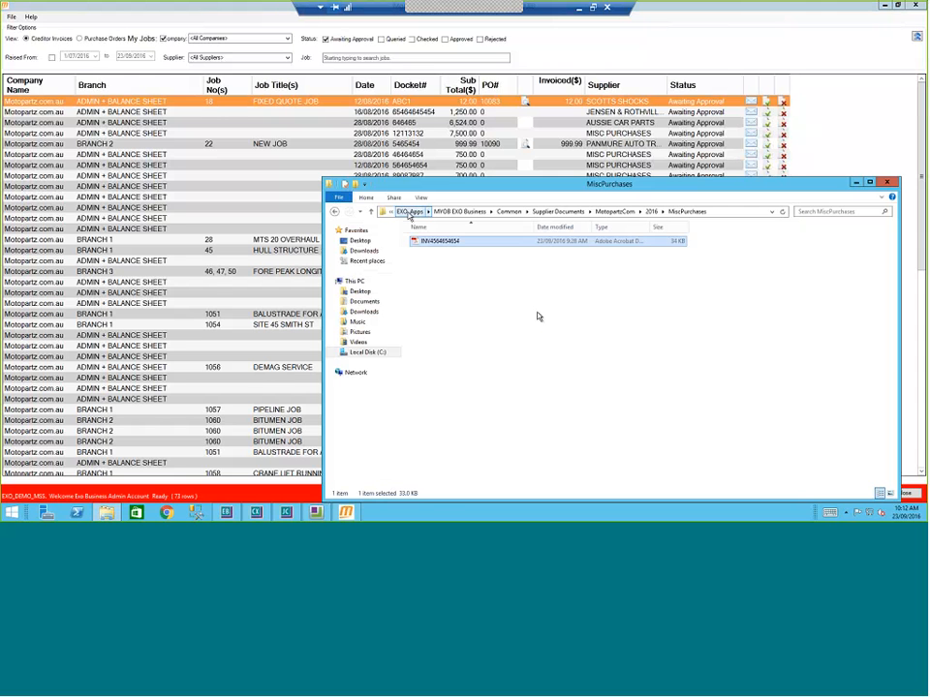
Step: Navigate from EXO_Apps into MYOB EXO Business > TEMP, where Scan1, Scan2 and Scan3 are stored
click(409, 212)
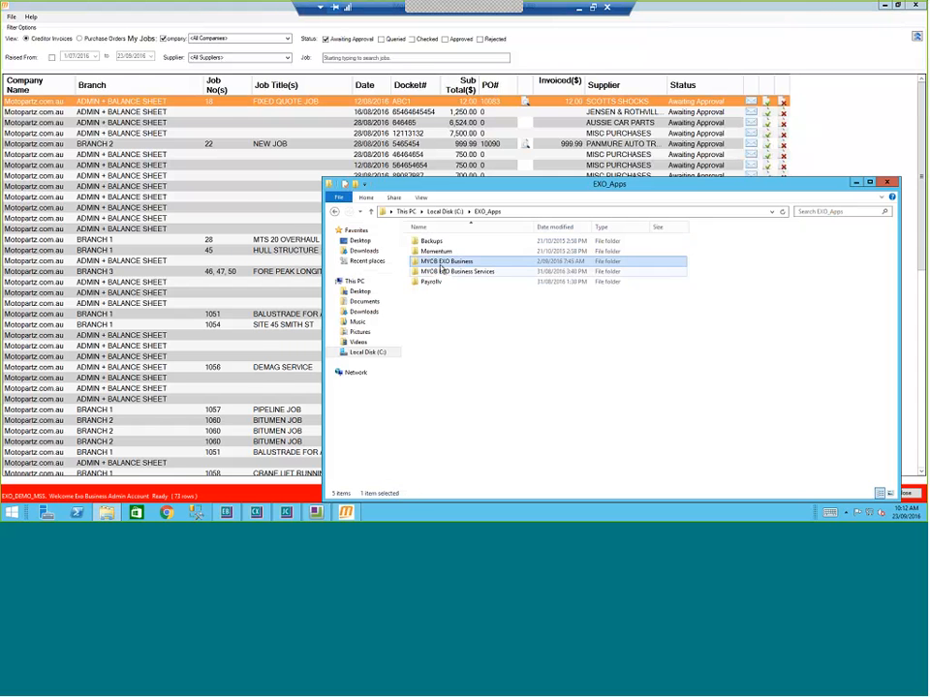
double_click(442, 263)
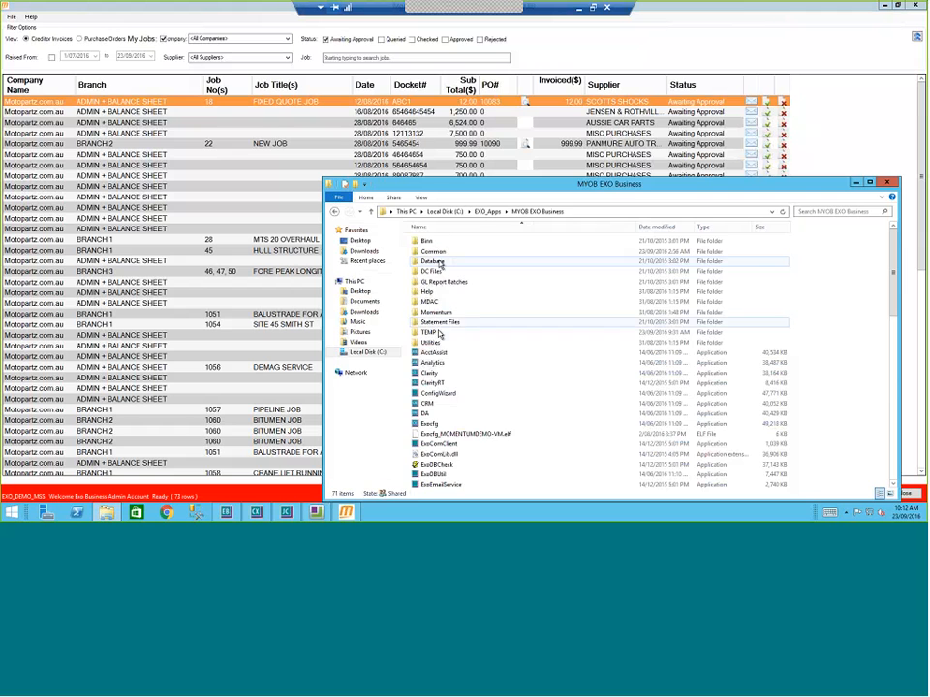
double_click(436, 332)
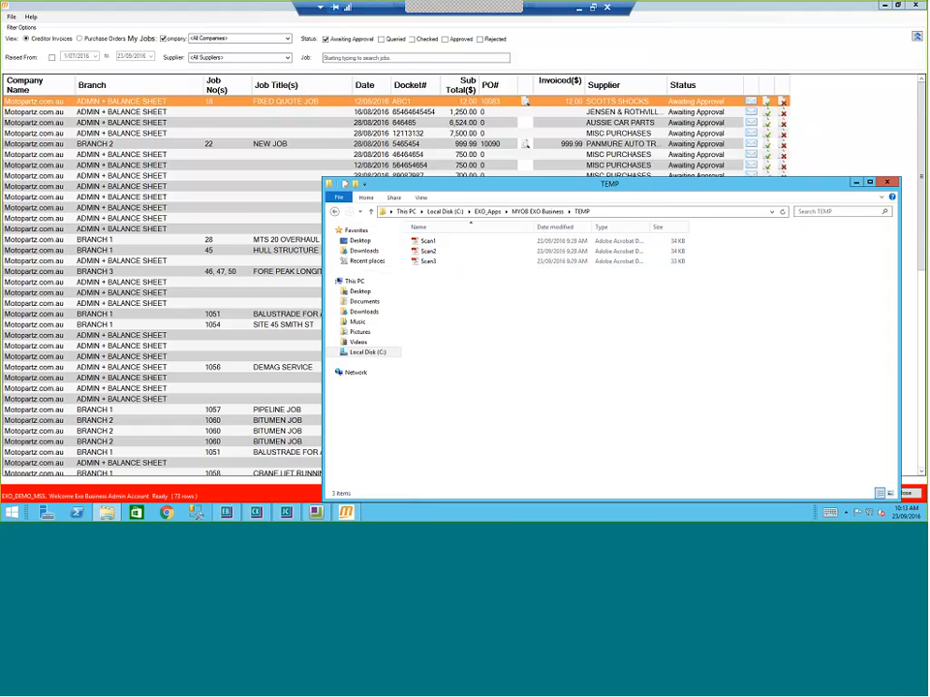
Step: Link Scan1 to the Jensen & Rothville invoice and Scan3 to a Misc Purchases invoice, then return to EXO_Apps
click(427, 243)
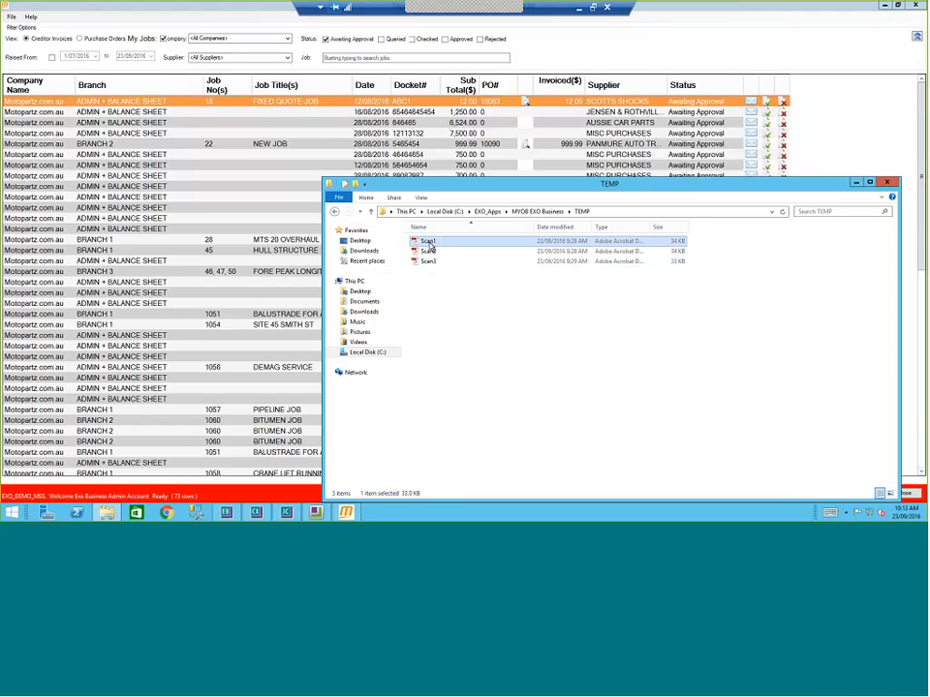
drag(430, 247, 415, 114)
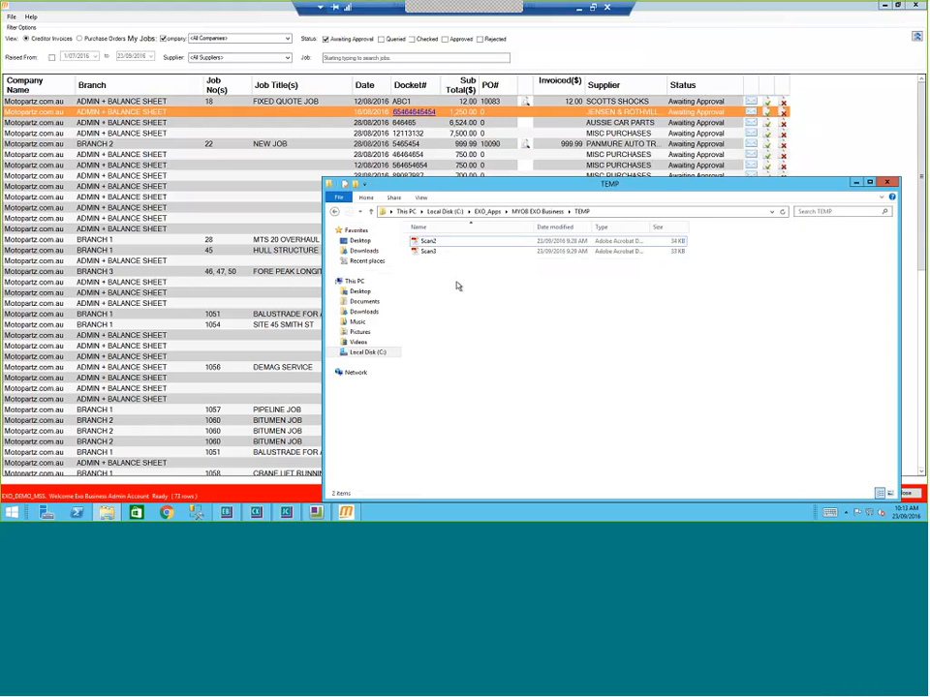
drag(427, 251, 406, 136)
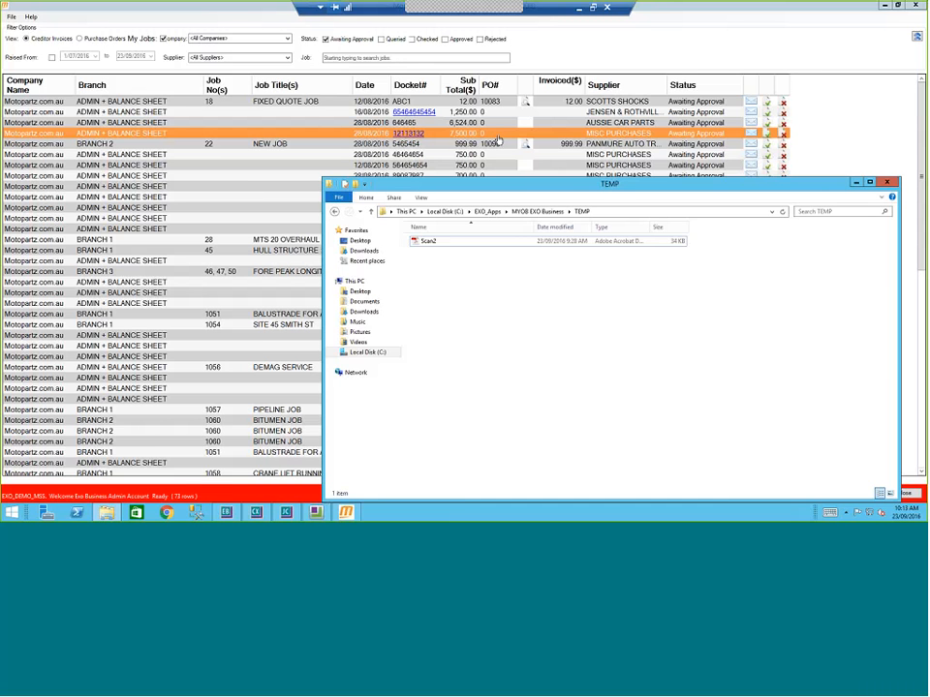
click(486, 211)
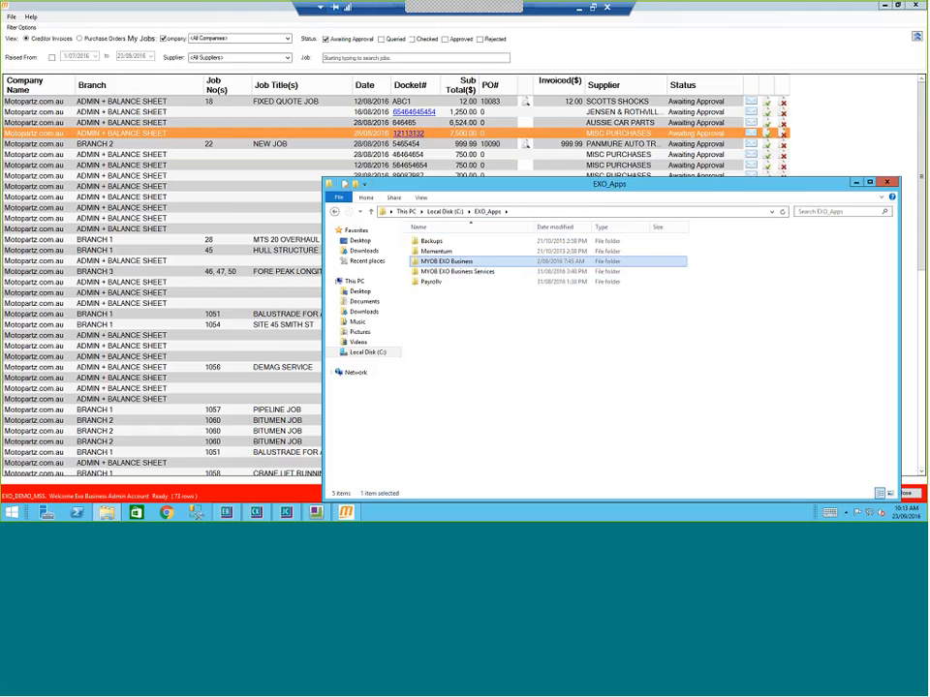
Step: Browse Common > Supplier Documents > MotopartzCom > 2016 > JensenRothvilleBuildingServices to find the invoice PDF, then close Explorer
double_click(433, 262)
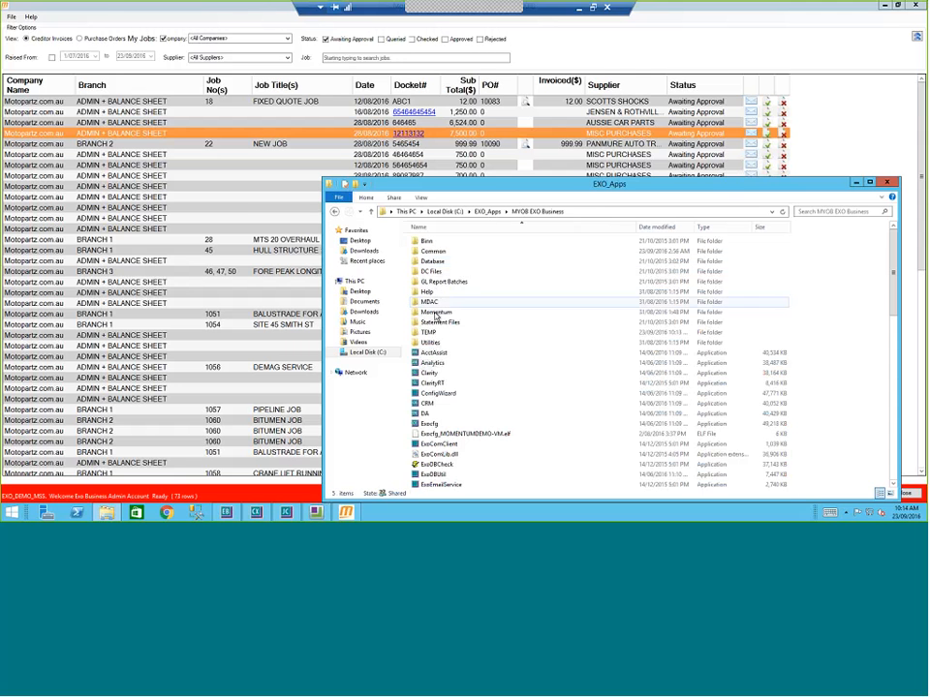
double_click(433, 252)
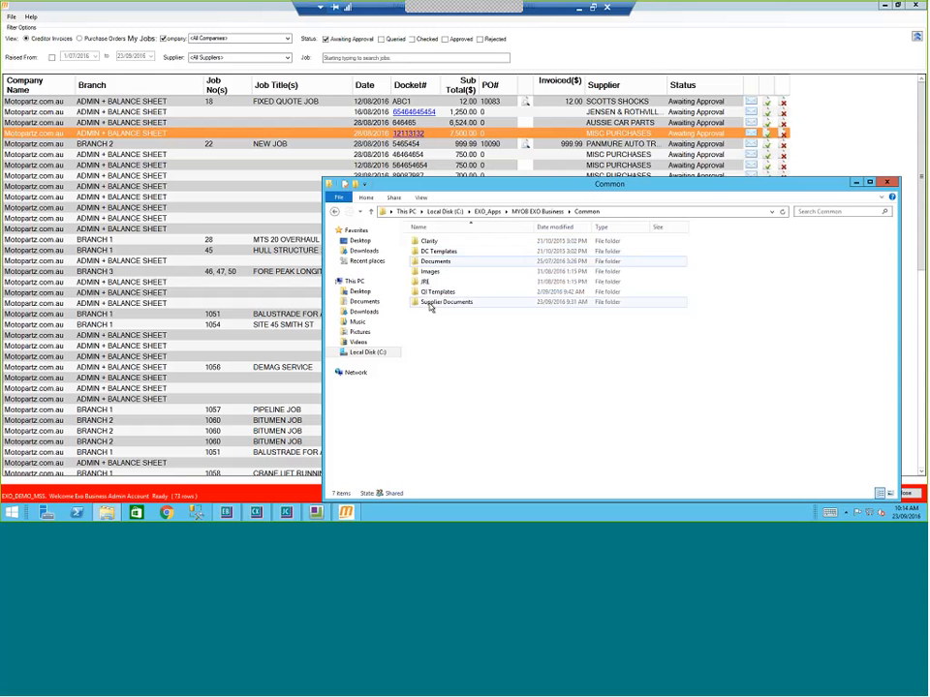
double_click(430, 303)
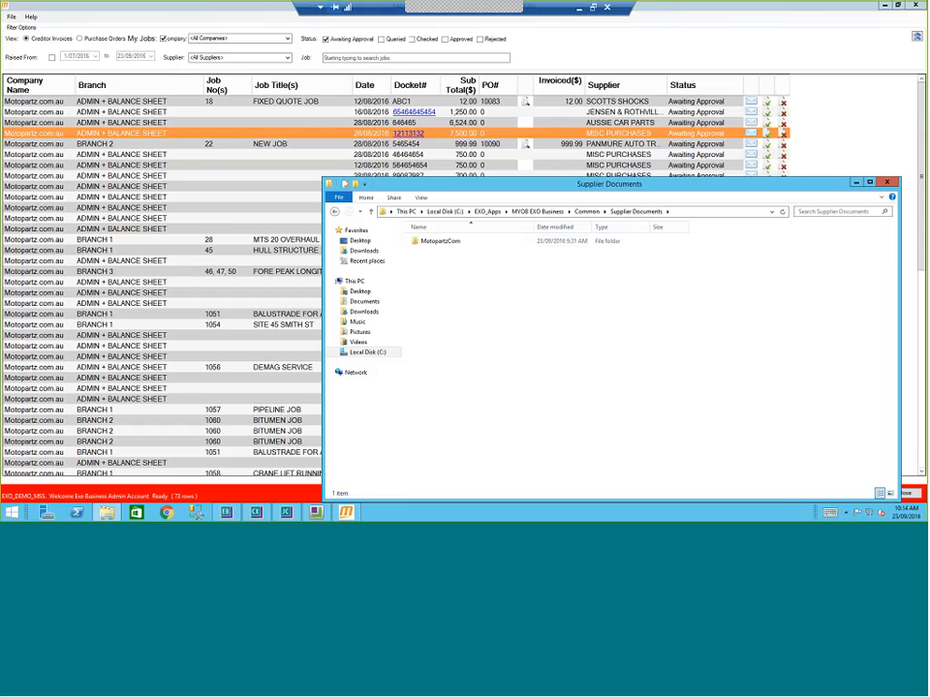
double_click(439, 245)
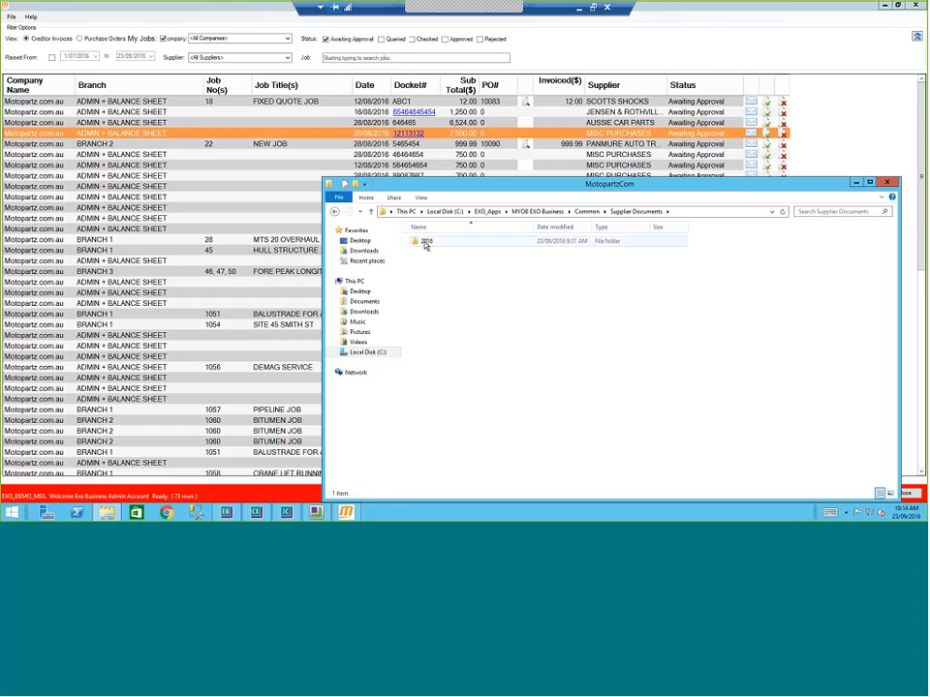
double_click(426, 244)
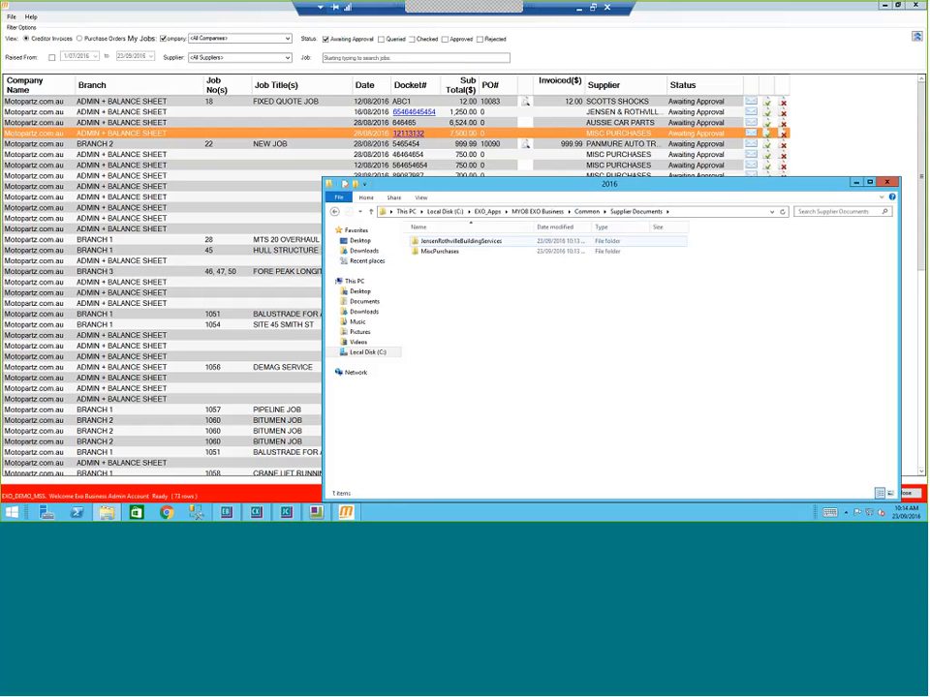
double_click(436, 242)
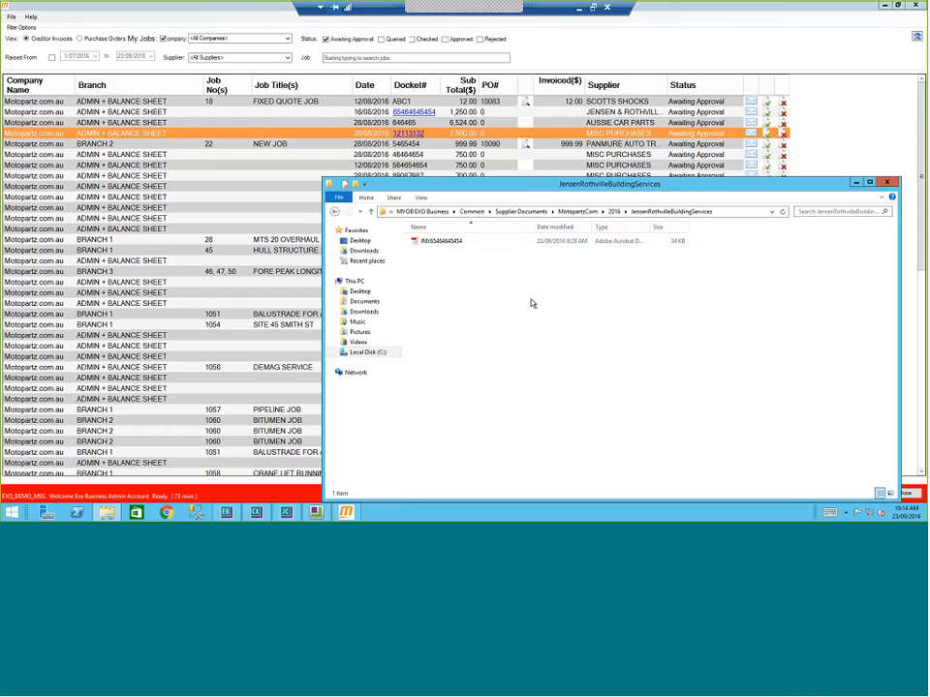
click(890, 183)
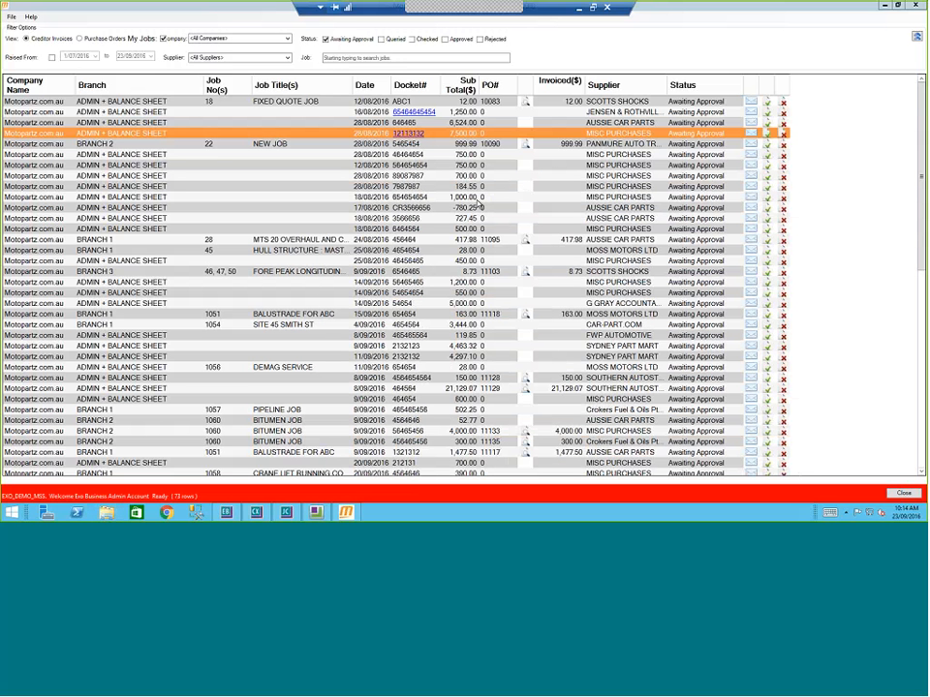
Step: Open and scroll through the linked Tax Invoice 10004 for $243.86, then put Acrobat away
click(432, 112)
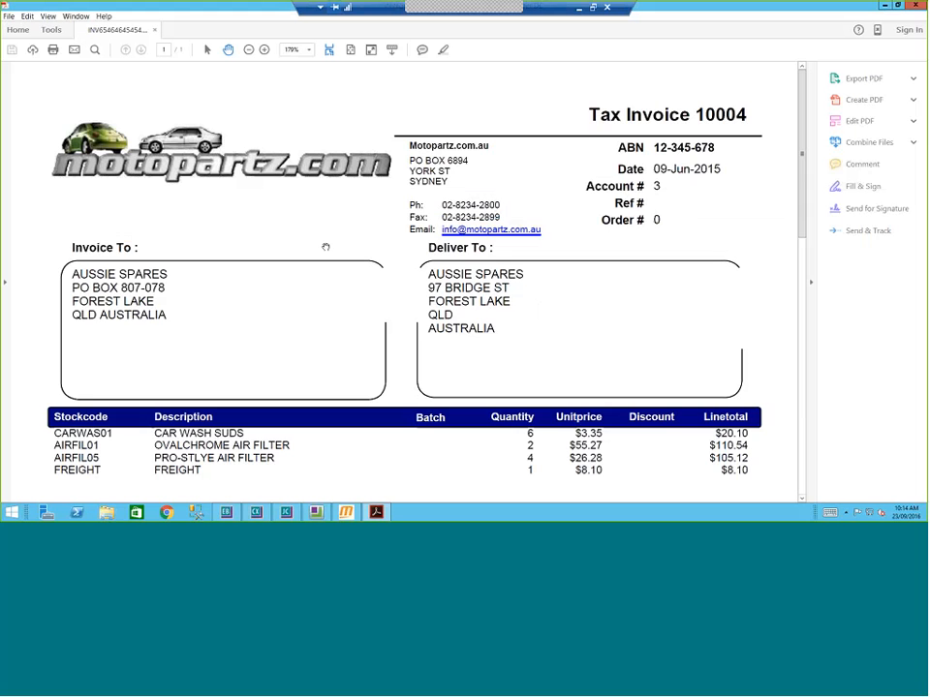
scroll(330, 250, down, 5)
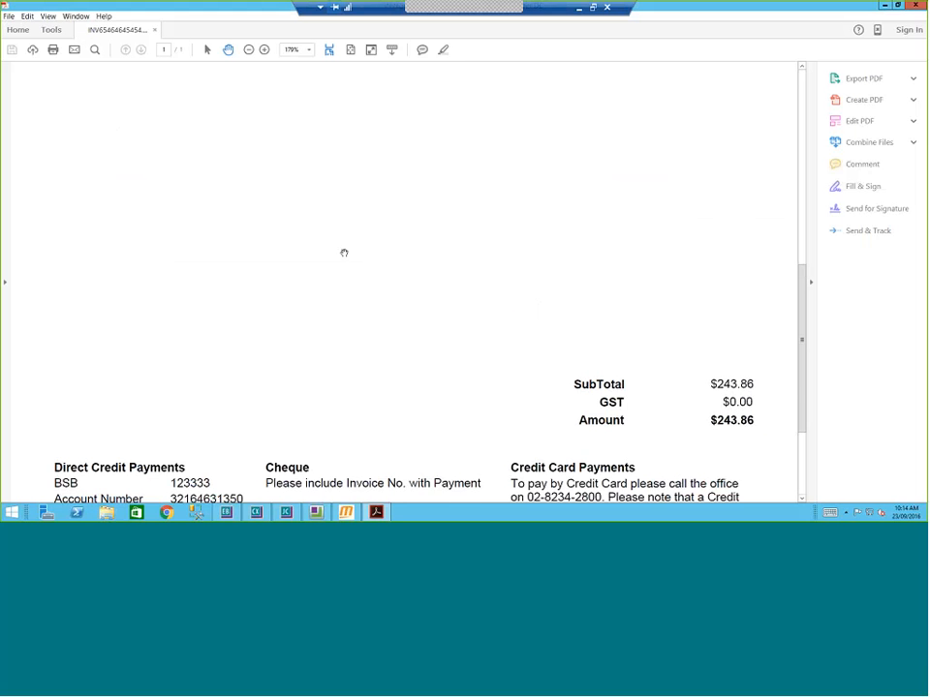
scroll(344, 253, up, 5)
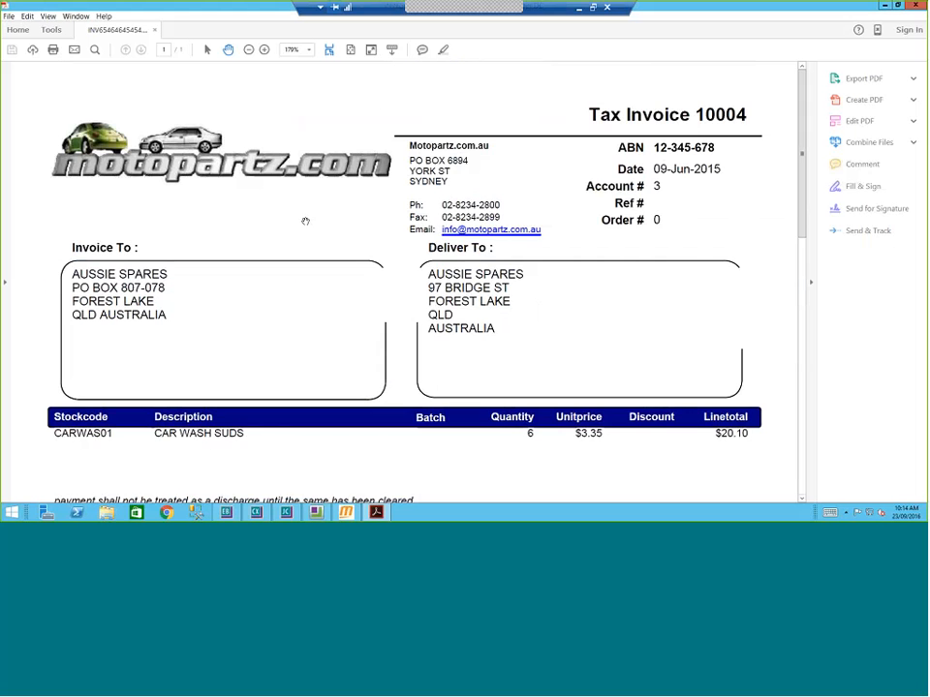
click(884, 7)
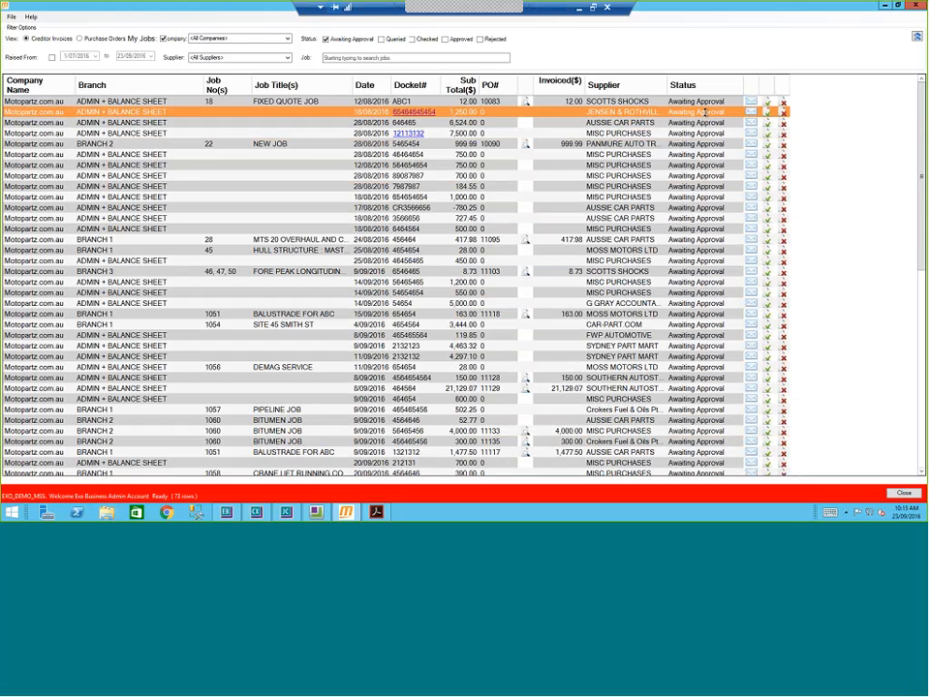
Step: Query the second invoice with 'What the hell is this? I don't remember ordering it.' and review its comment history
click(751, 112)
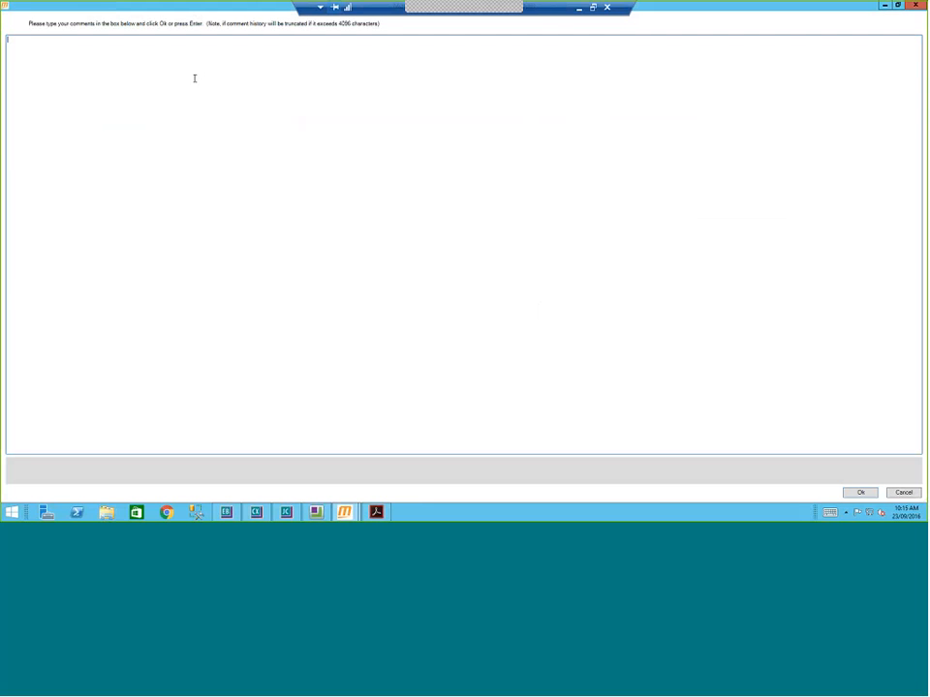
text(What the hell is this? I don't remember ordering it.)
click(861, 492)
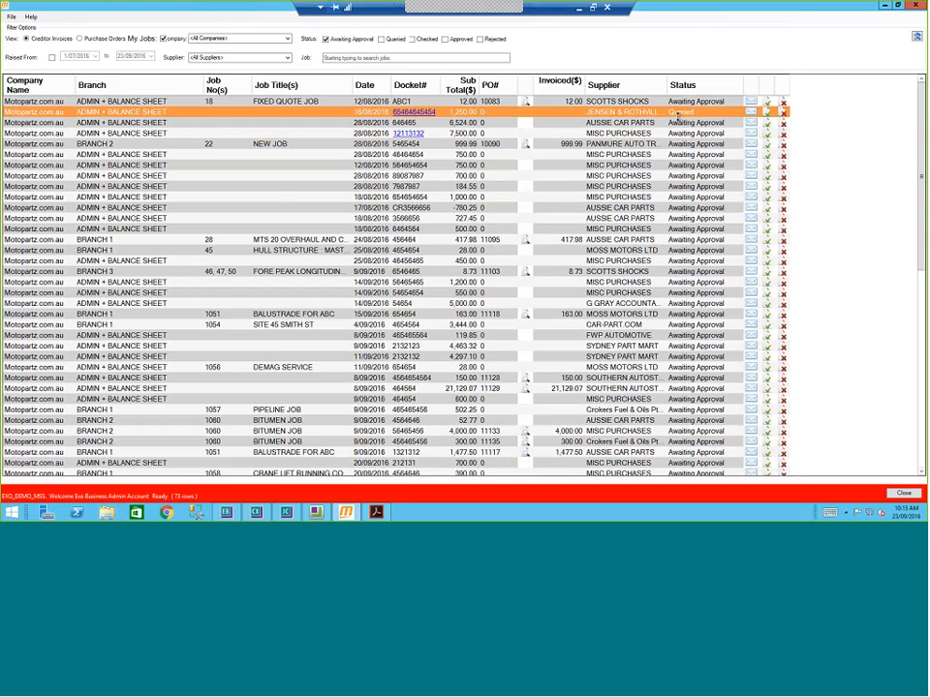
click(752, 114)
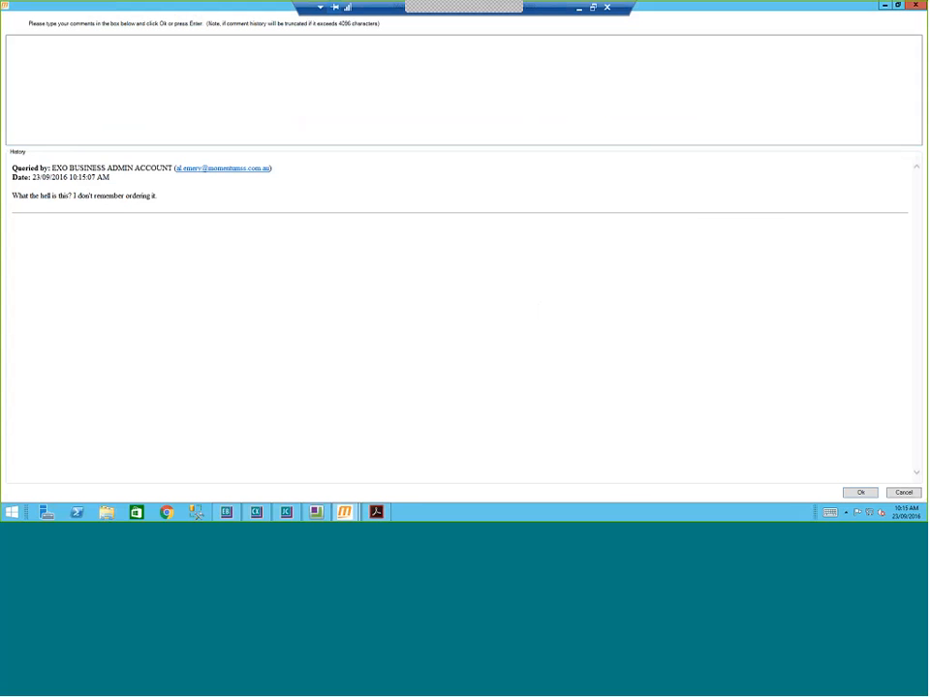
click(903, 493)
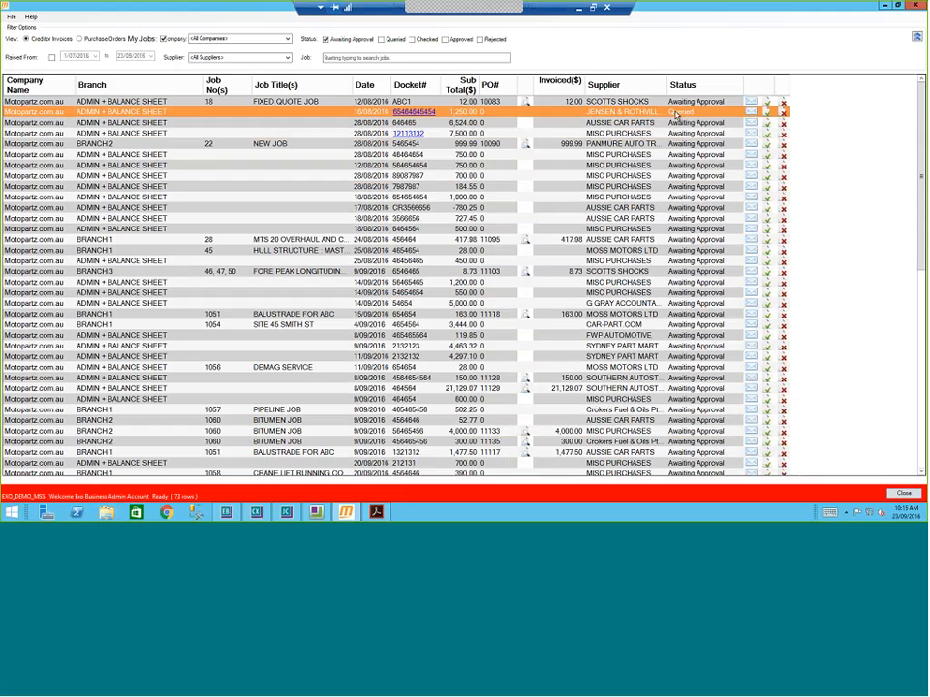
Step: Approve the queried Jensen & Rothville invoice and open the JENSEN & ROTHVILLE BUILDING SERVICES supplier record
click(767, 115)
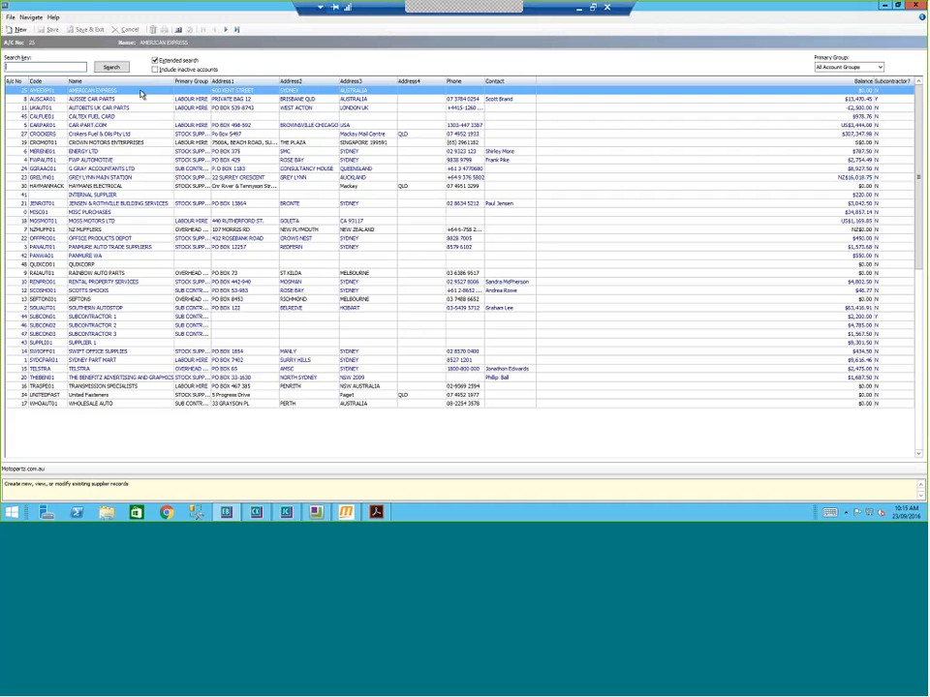
double_click(124, 203)
Step: Show the supplier's transactions with a wider InvNo column, then its two linked invoice documents
click(95, 54)
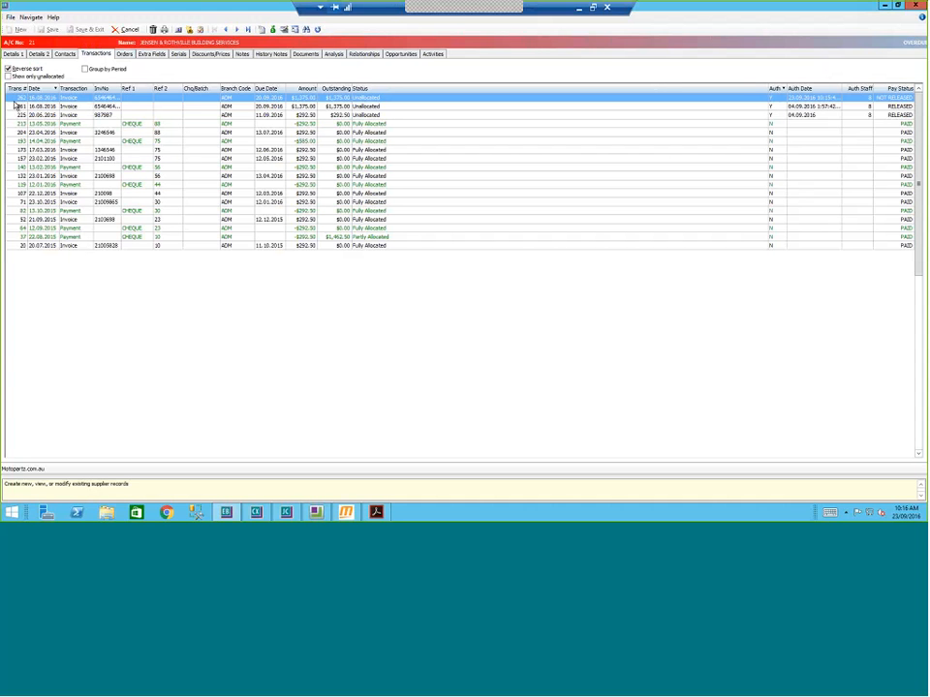
drag(118, 89, 127, 88)
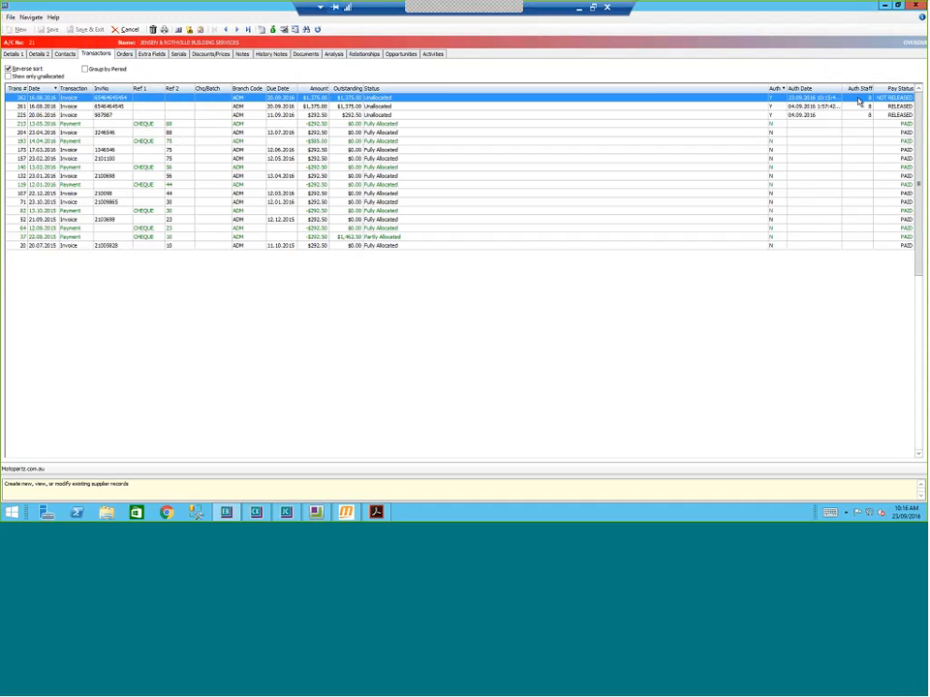
click(312, 55)
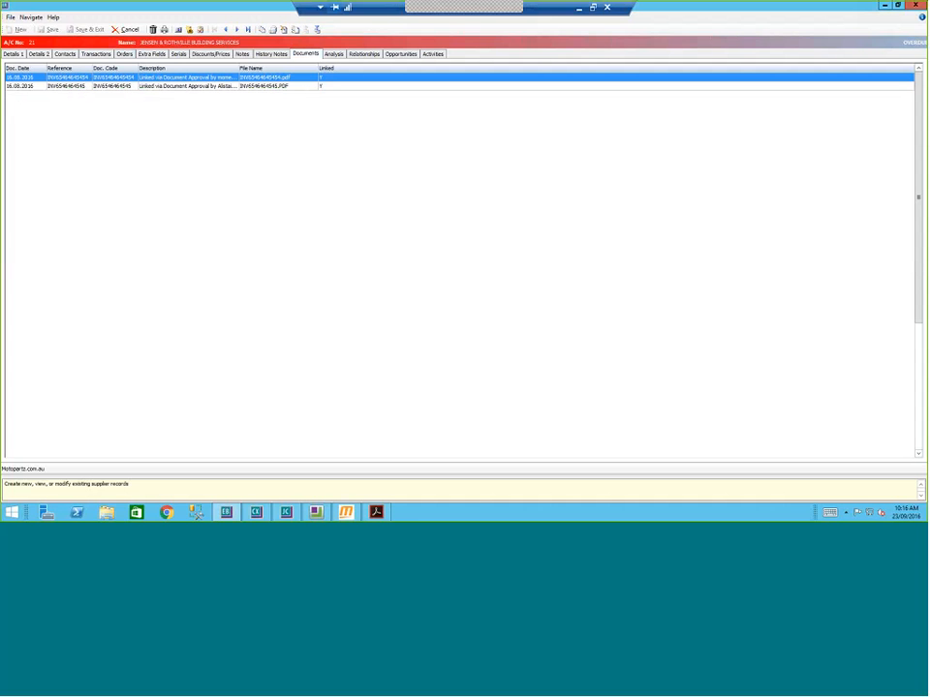
Step: View each of the two linked invoice PDFs, then close the supplier record without saving
click(376, 516)
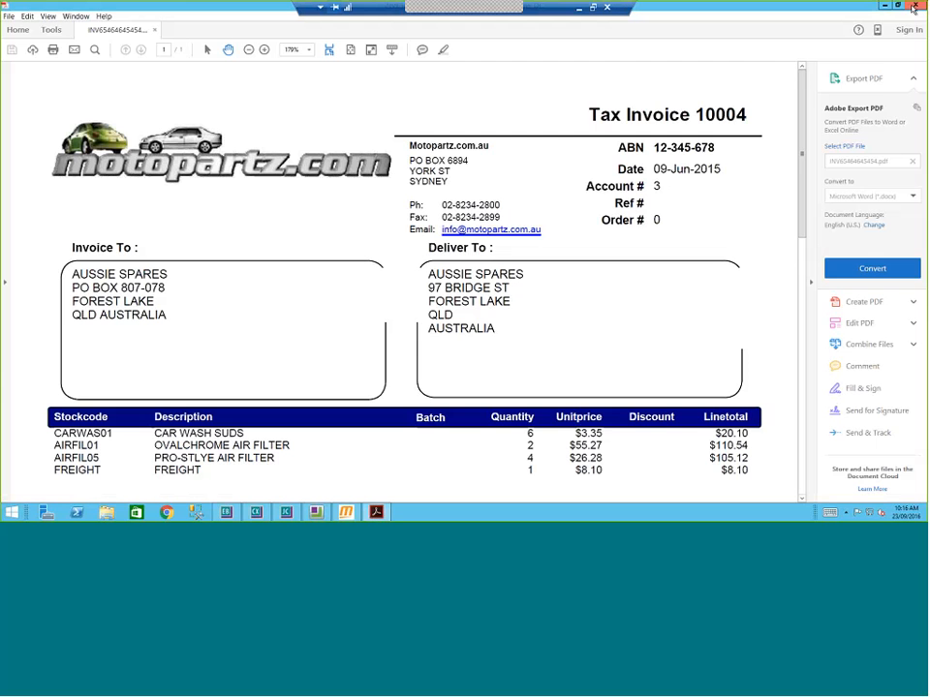
click(914, 6)
double_click(129, 86)
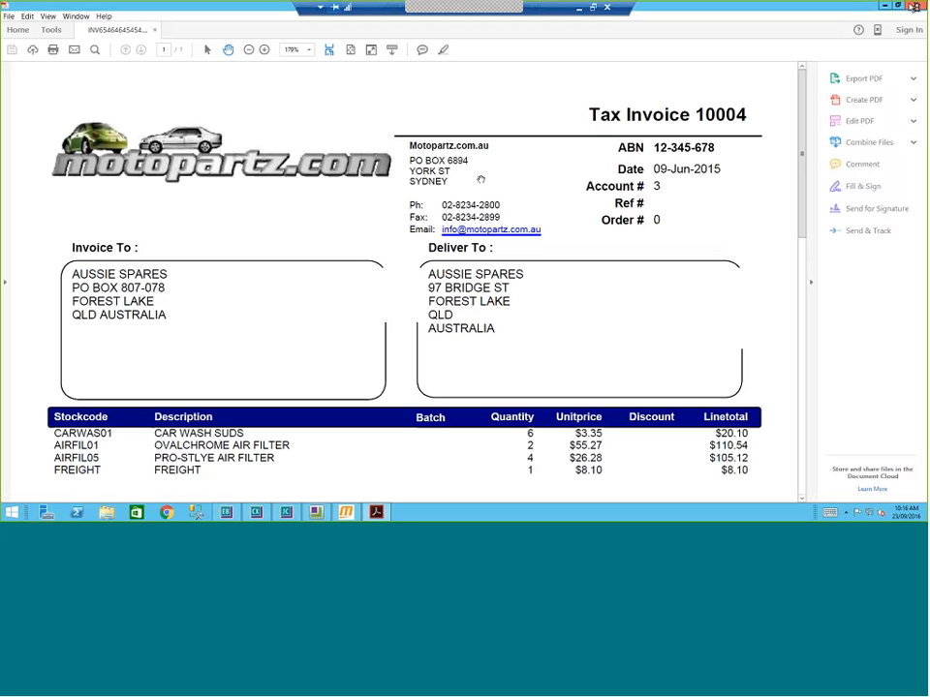
click(914, 6)
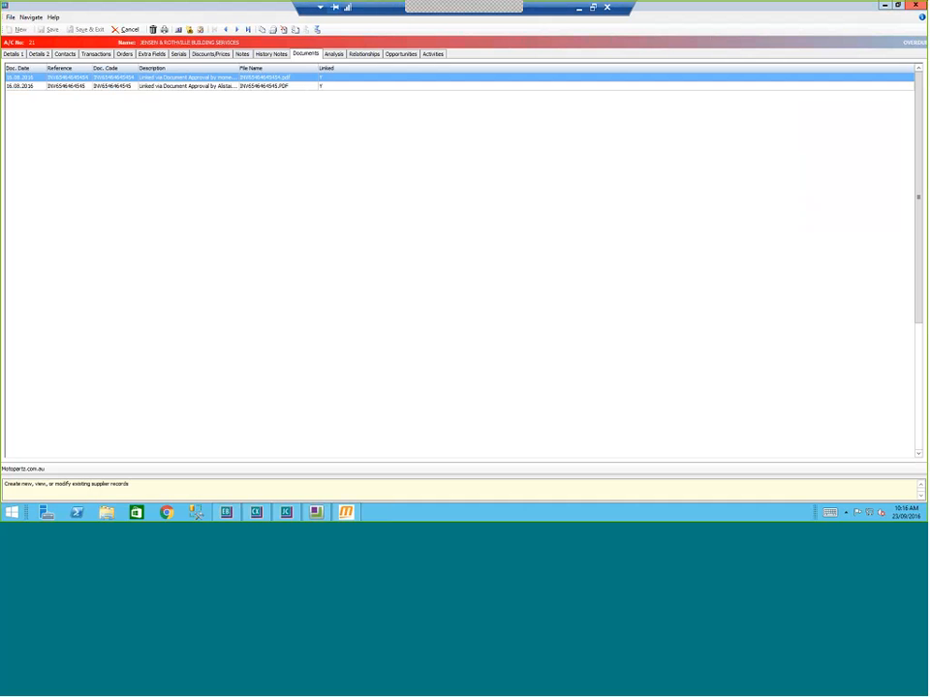
click(126, 30)
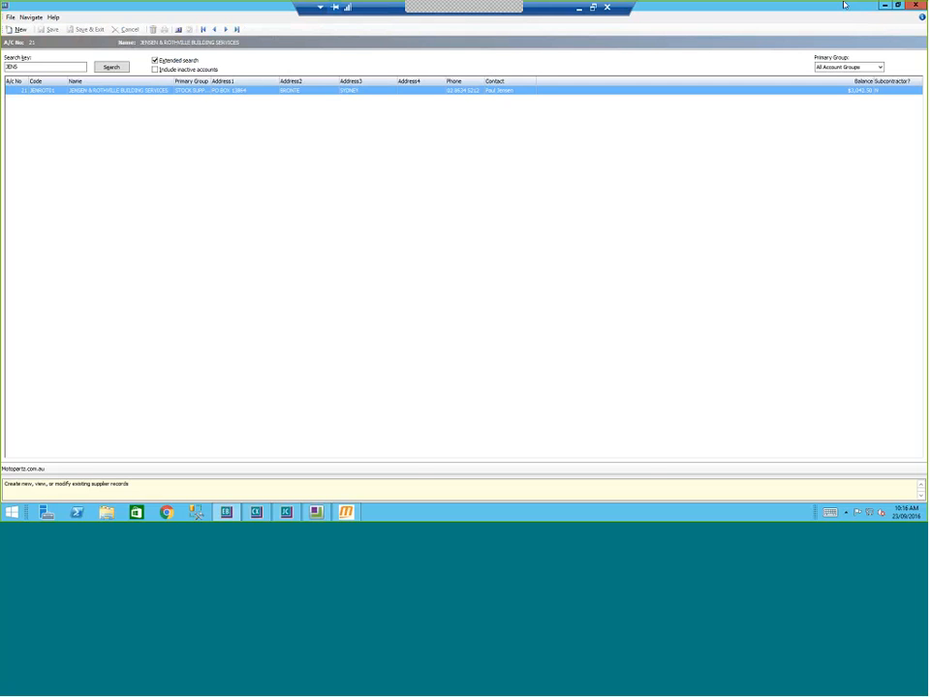
Step: Filter invoices by supplier JENSEN & ROTHVILLE, then HAYMANS ELECTRICAL, toggling queried invoices on and off
click(885, 6)
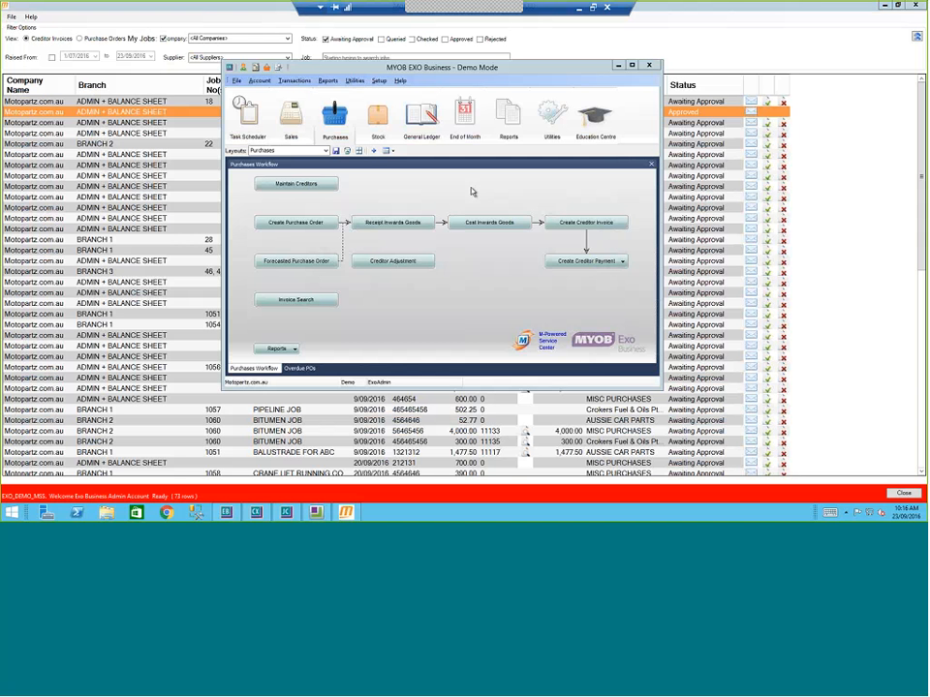
click(121, 123)
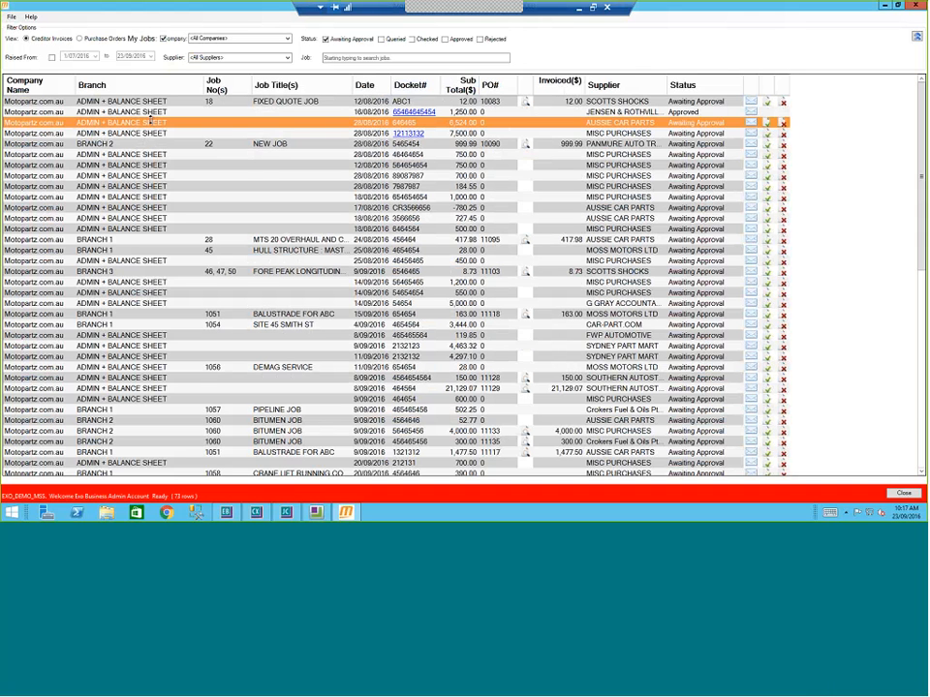
click(287, 59)
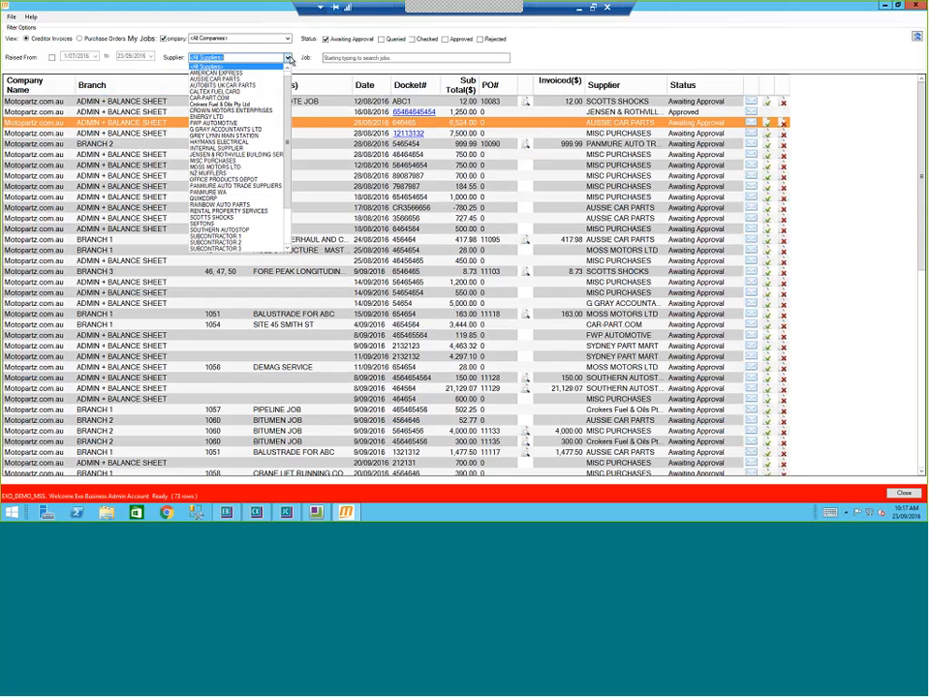
click(209, 154)
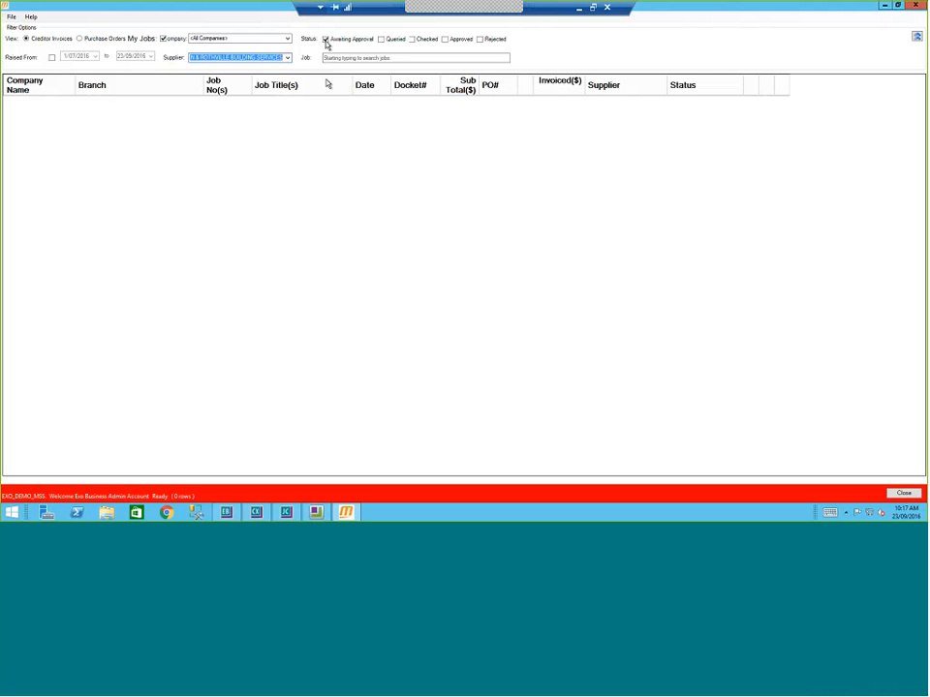
click(382, 39)
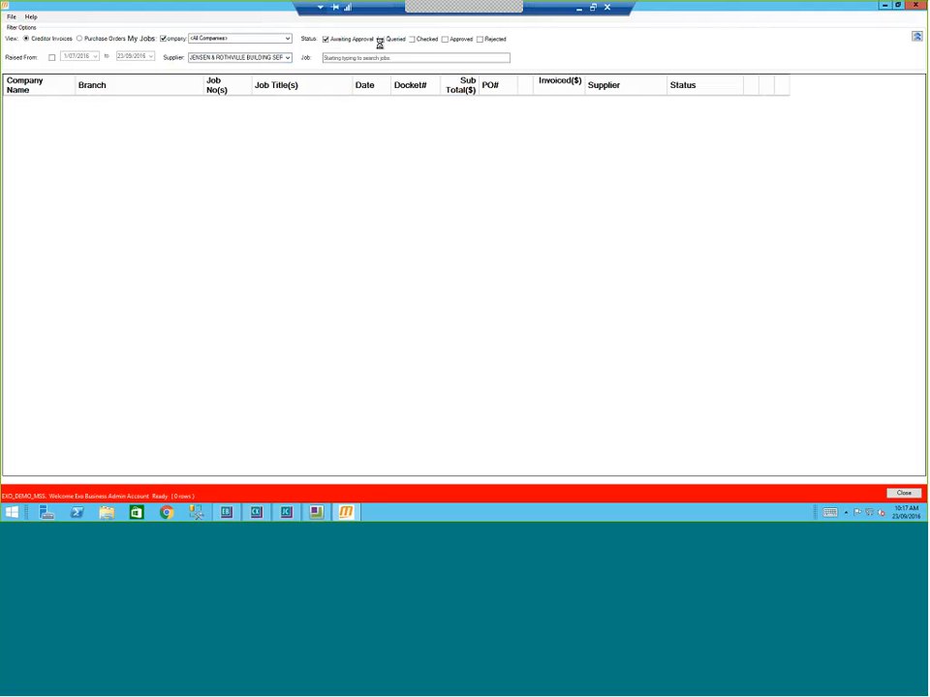
click(288, 58)
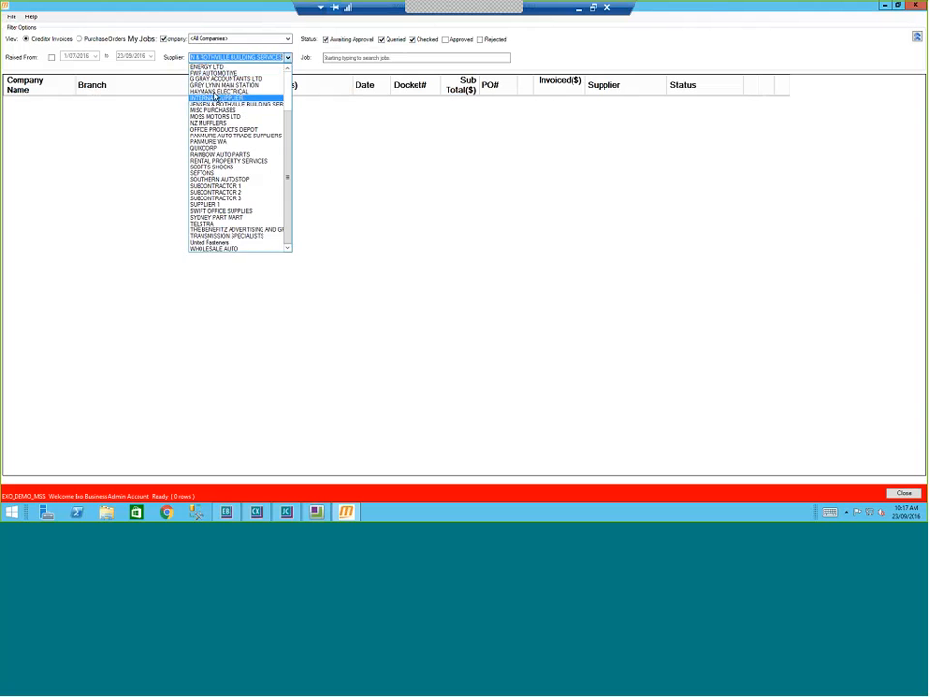
click(213, 92)
click(381, 39)
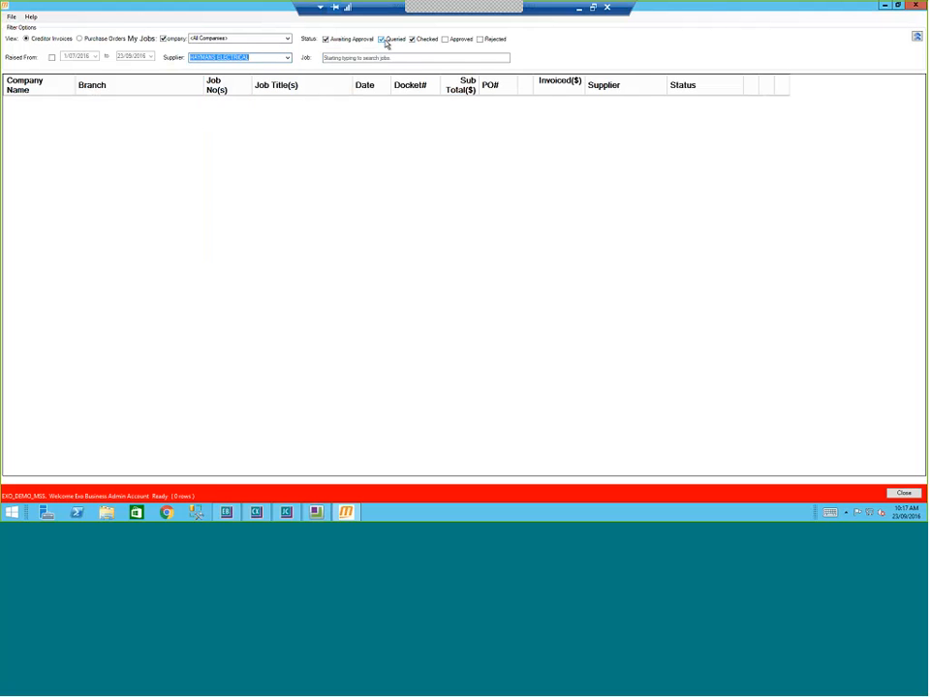
Step: Filter to AUSSIE CAR PARTS, showing its 12 invoices, then clear the supplier filter
click(287, 58)
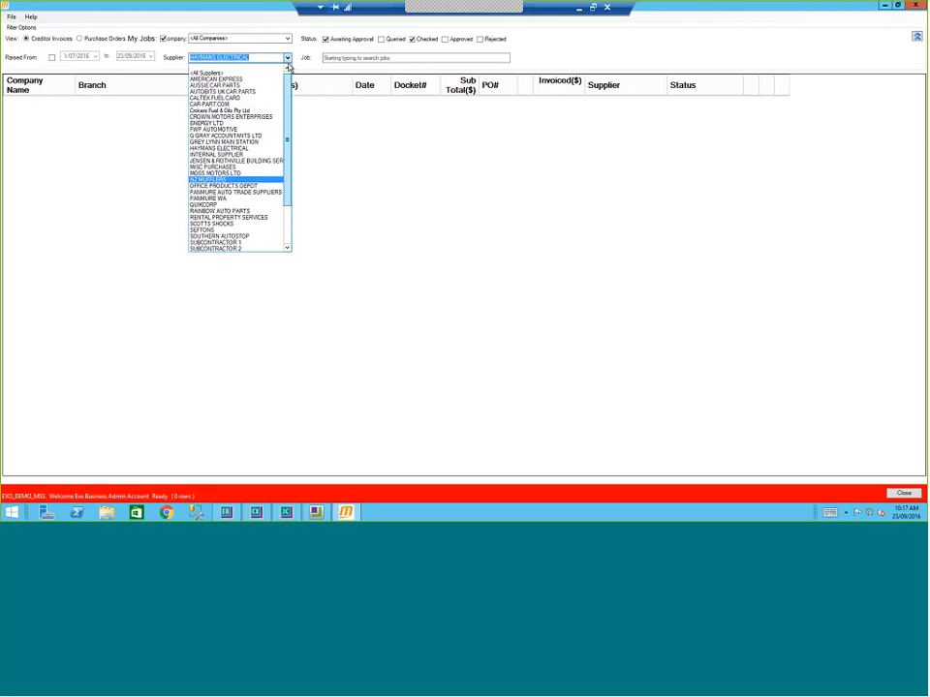
click(211, 85)
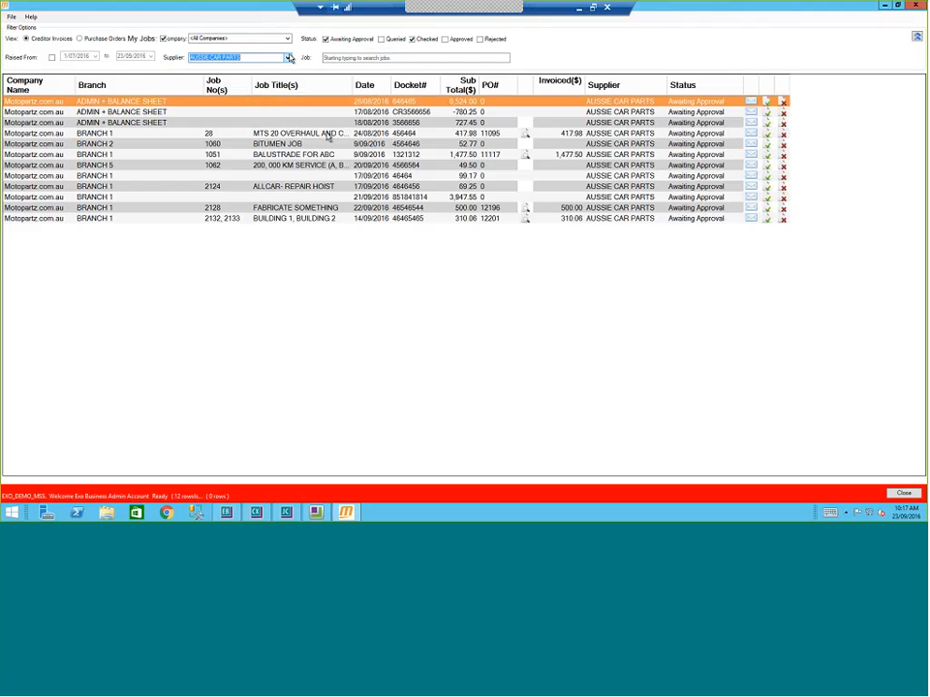
click(288, 58)
drag(289, 83, 289, 65)
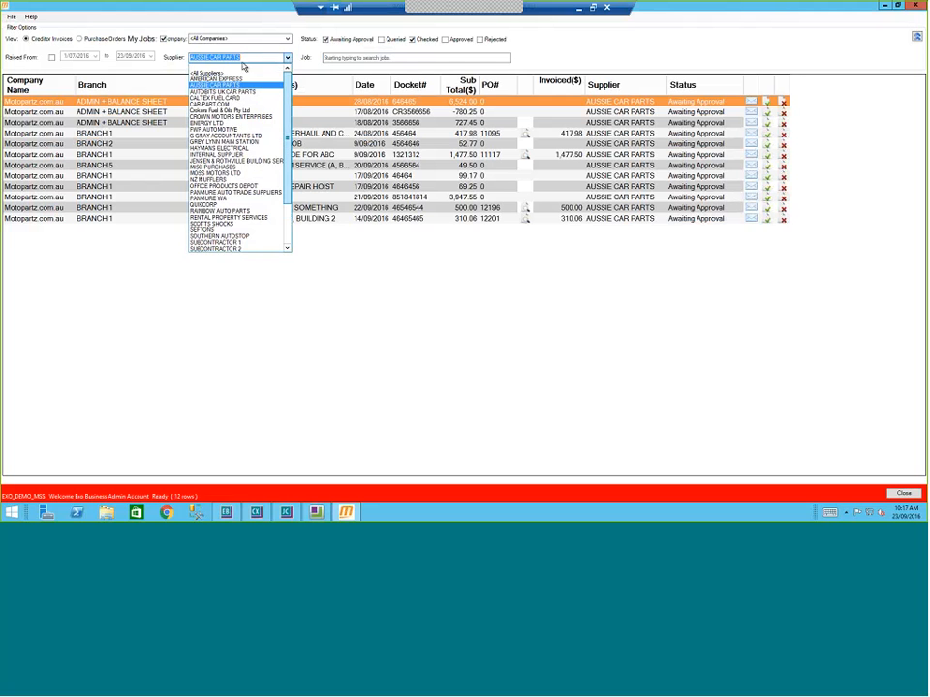
click(209, 67)
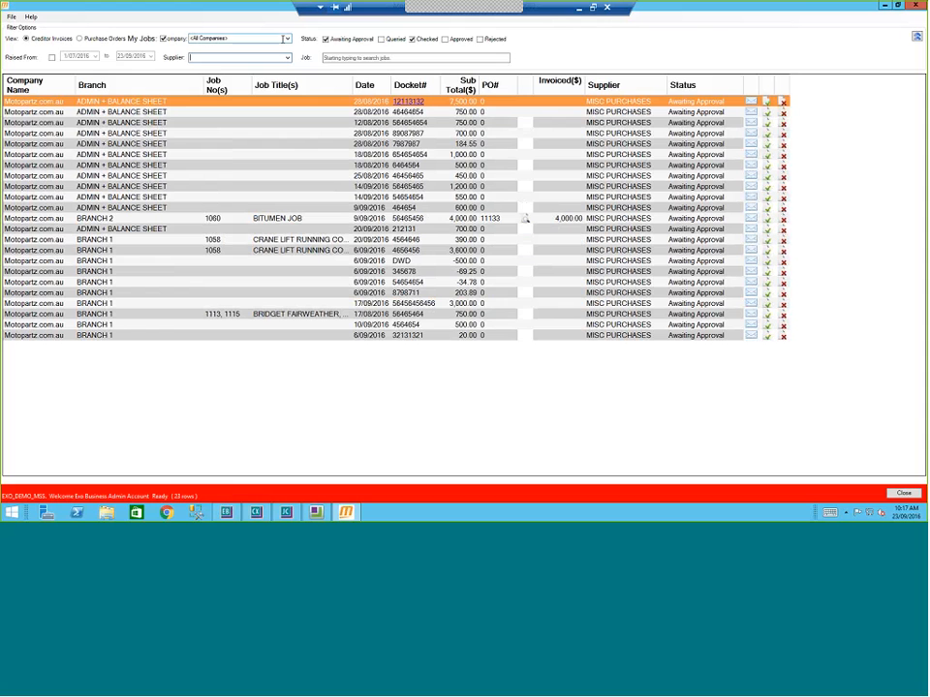
Step: Filter the approval list to job 1058 CRANE LIFT RUNNING COSTS, leaving two invoices
click(342, 58)
text(1050)
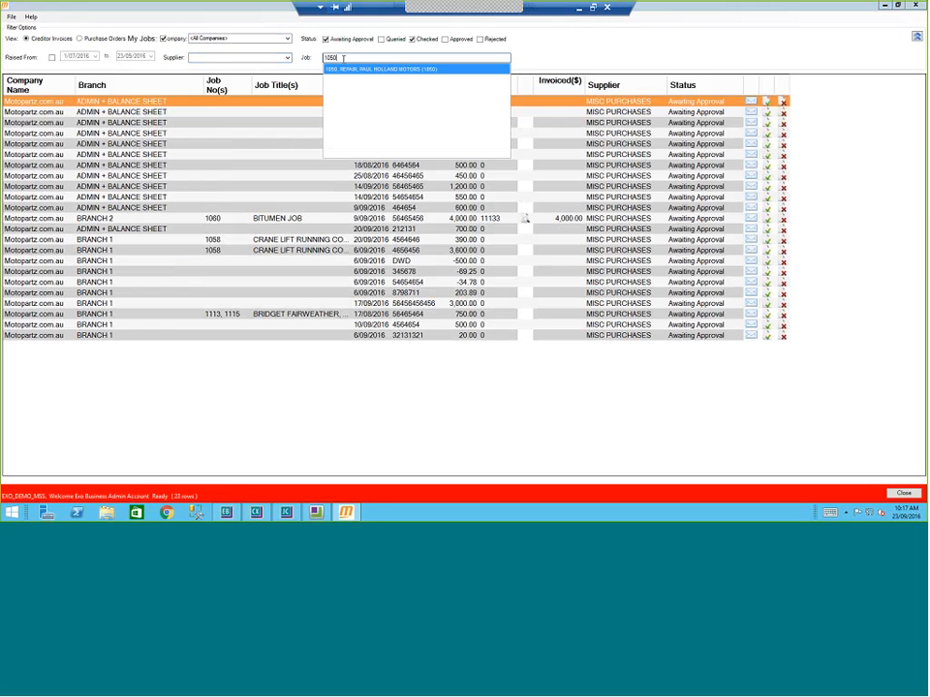
key(BackSpace)
text(8)
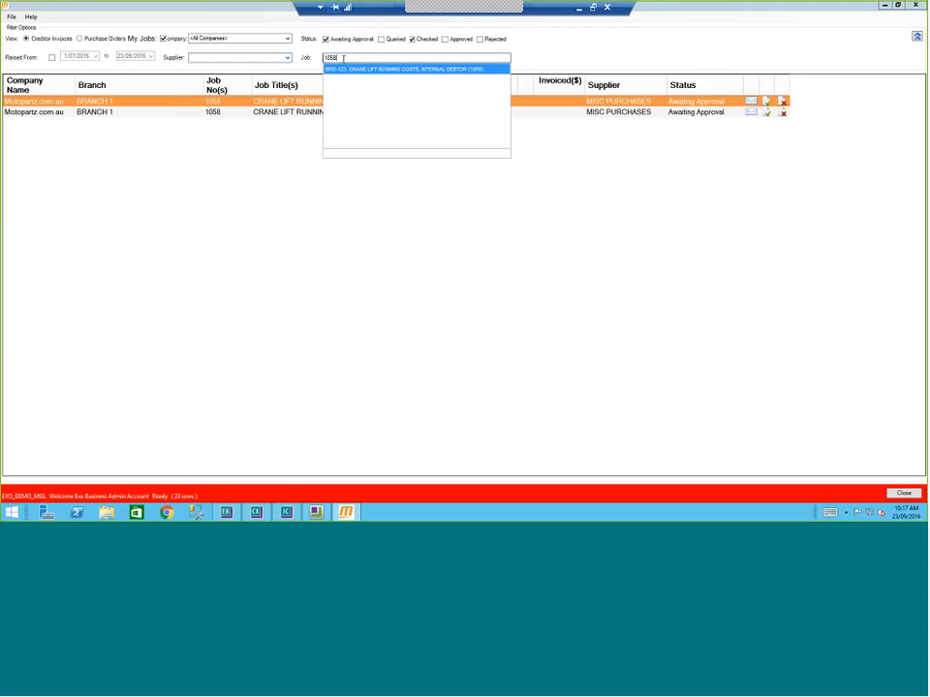
click(343, 69)
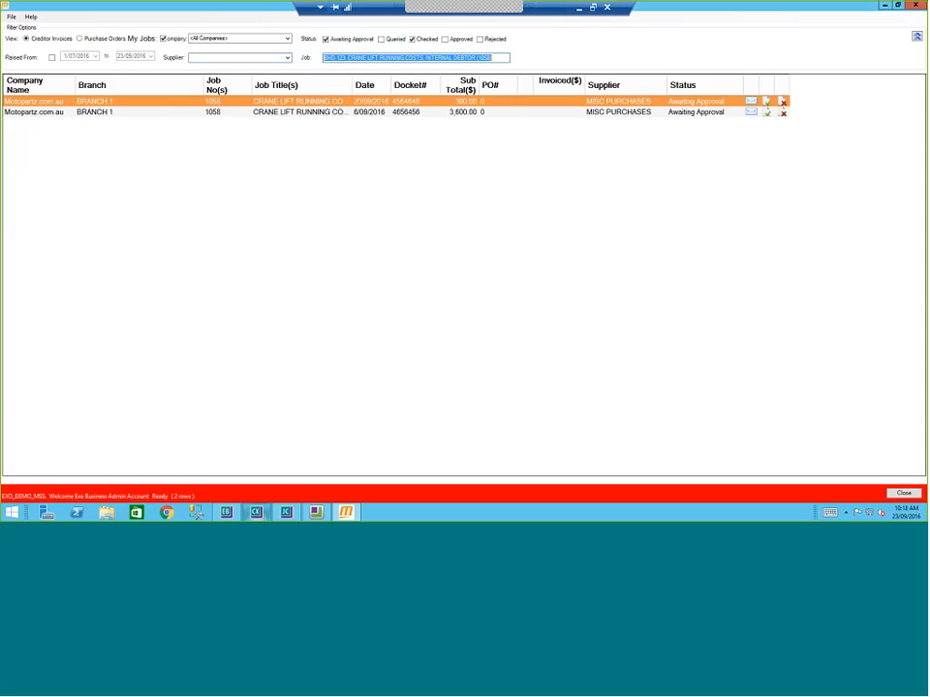
click(369, 178)
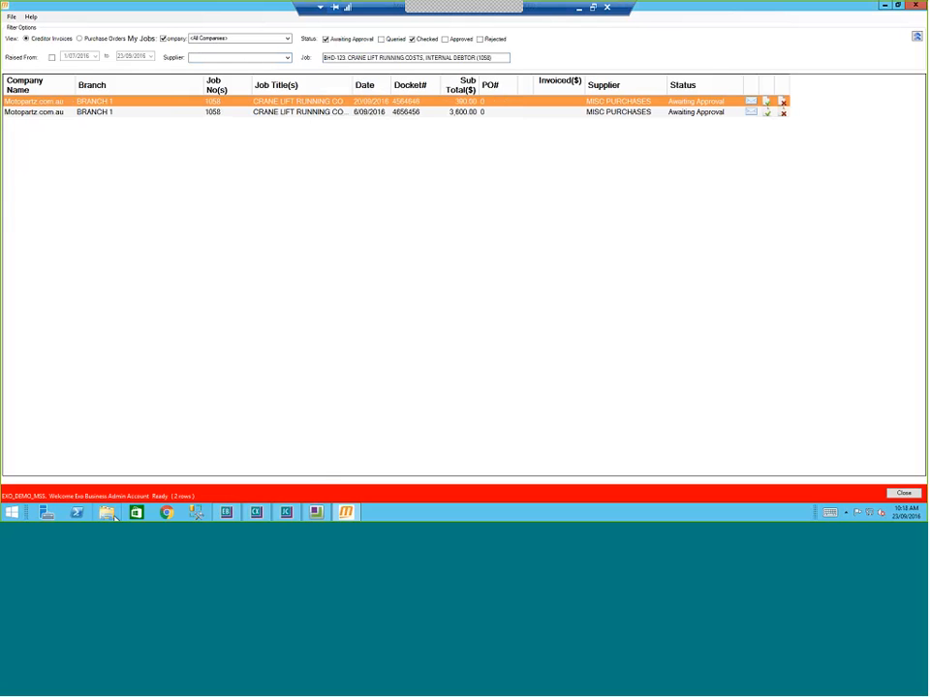
Step: Attach the scanned PDF from C:\EXO_Apps\MYOB EXO Business\TEMP to invoice row 4656456
key(super+e)
double_click(476, 321)
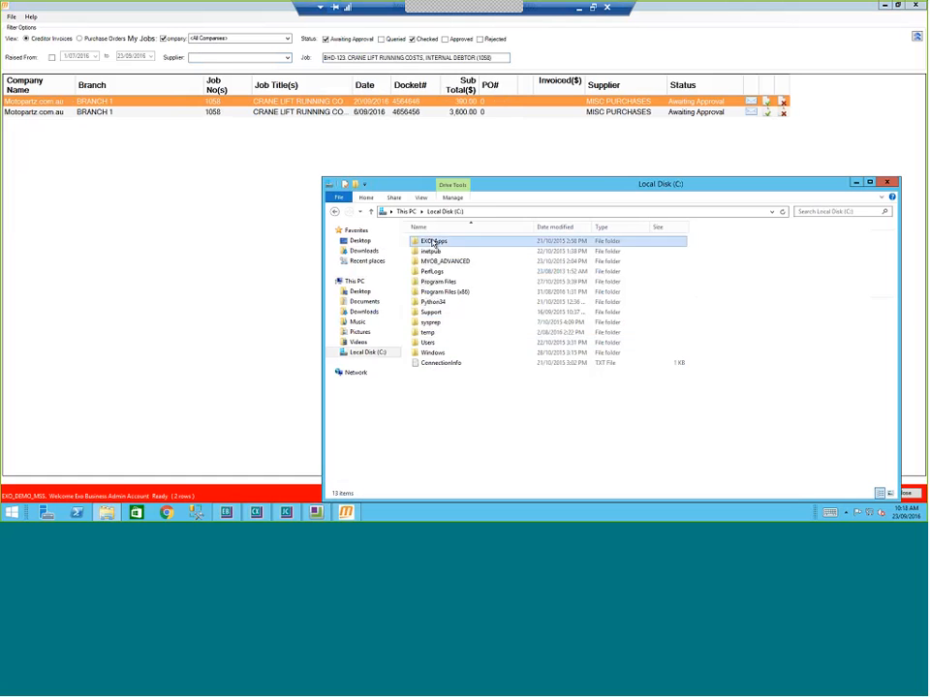
double_click(433, 242)
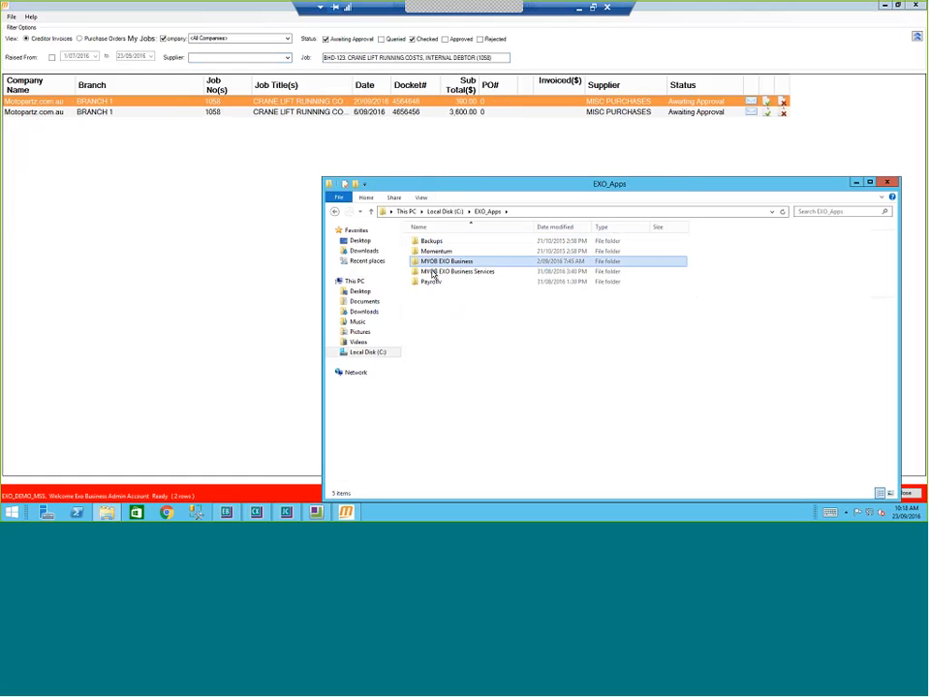
double_click(436, 262)
double_click(443, 344)
drag(429, 238, 289, 111)
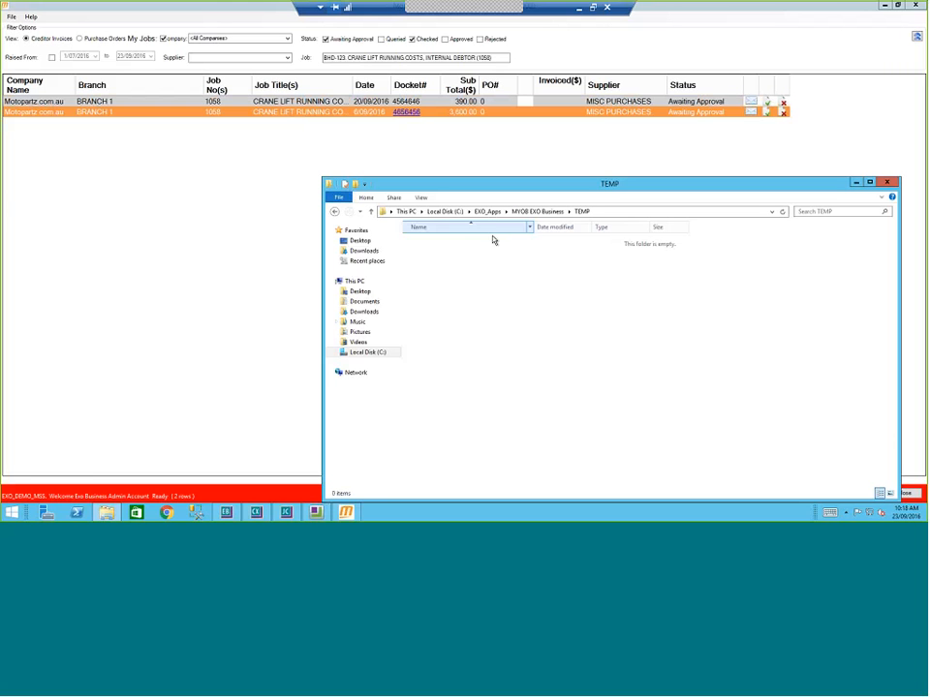
Step: Confirm INV4656456 is filed under Common\Supplier Documents\MotopartzCom\2016\MiscPurchases, then close Explorer
click(524, 212)
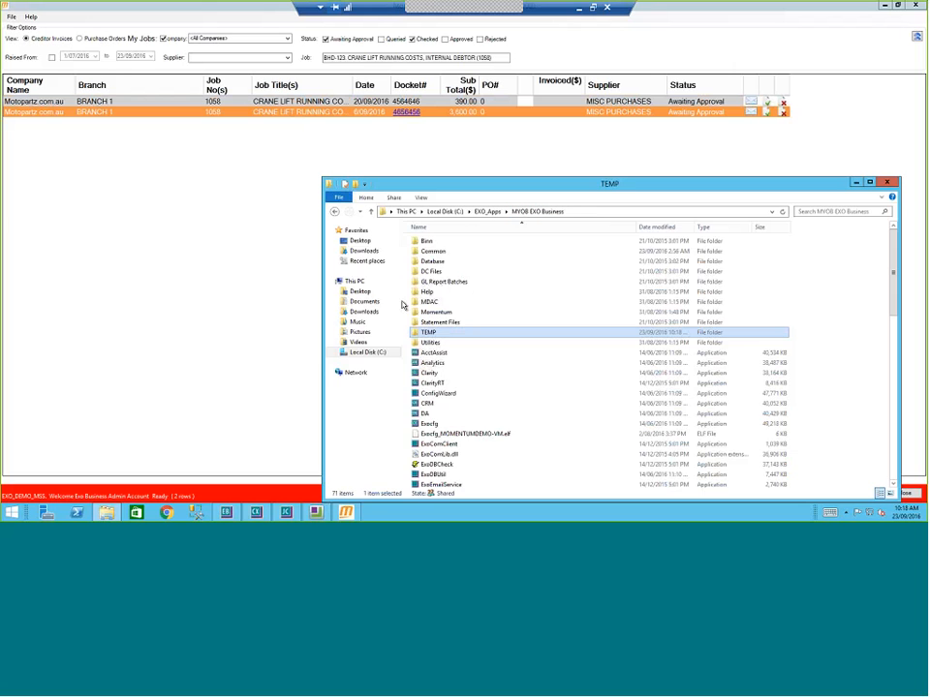
click(433, 252)
double_click(433, 252)
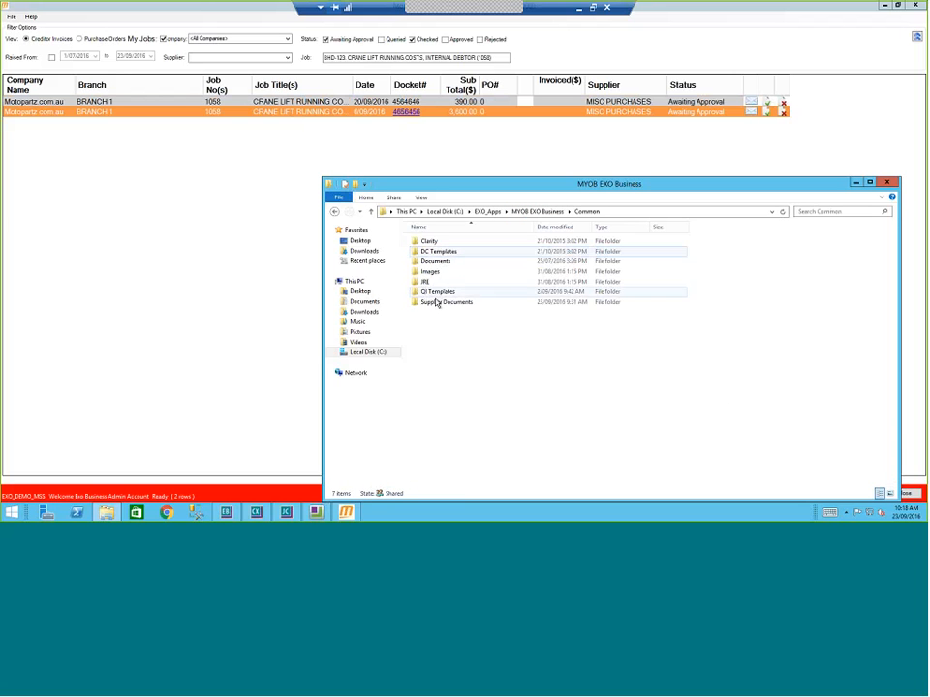
double_click(434, 303)
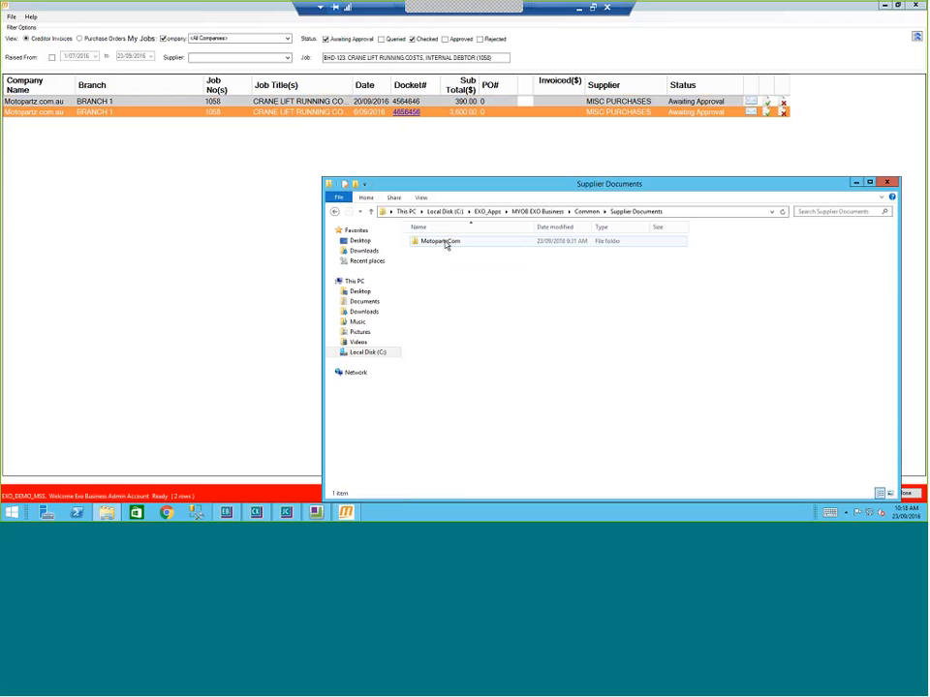
double_click(444, 241)
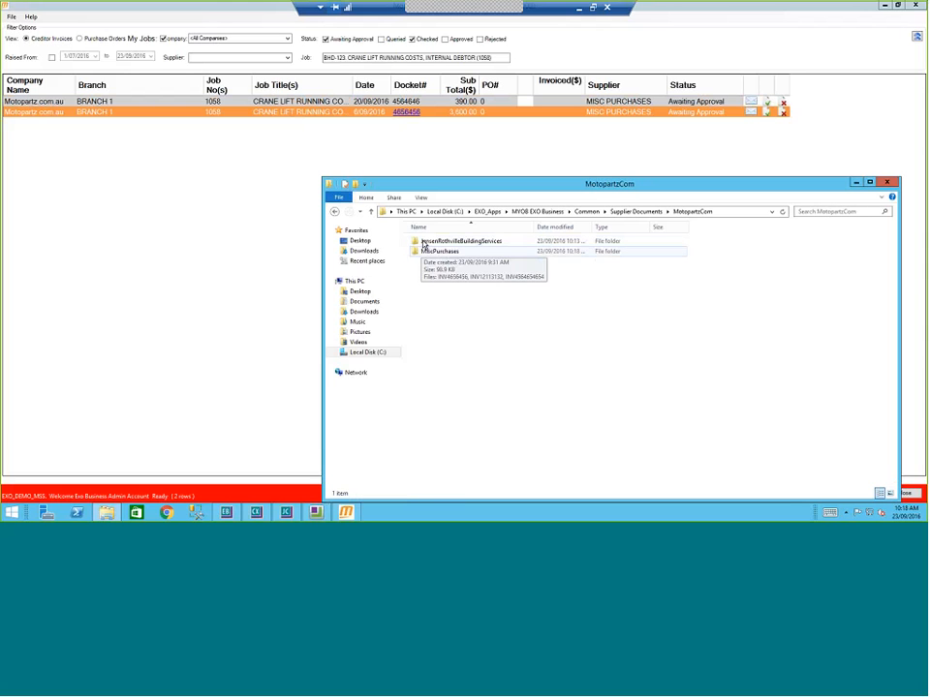
double_click(421, 242)
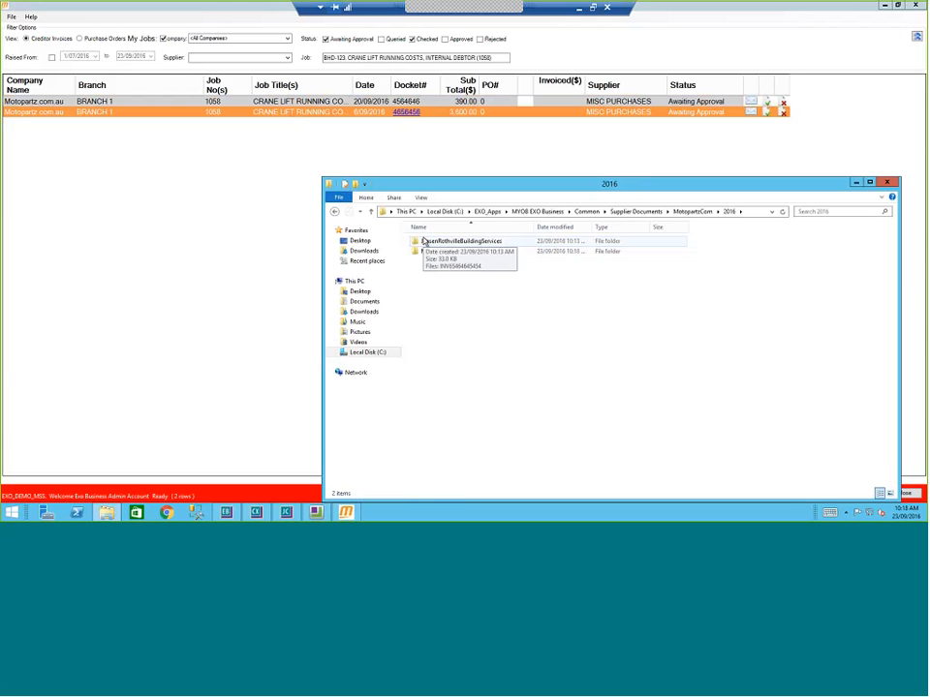
double_click(436, 250)
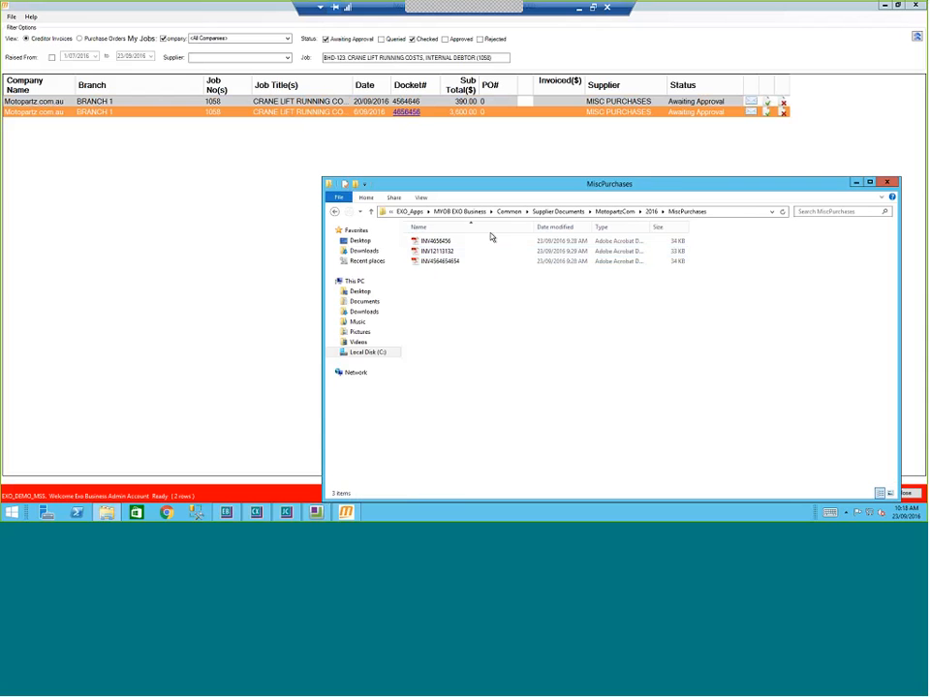
click(442, 241)
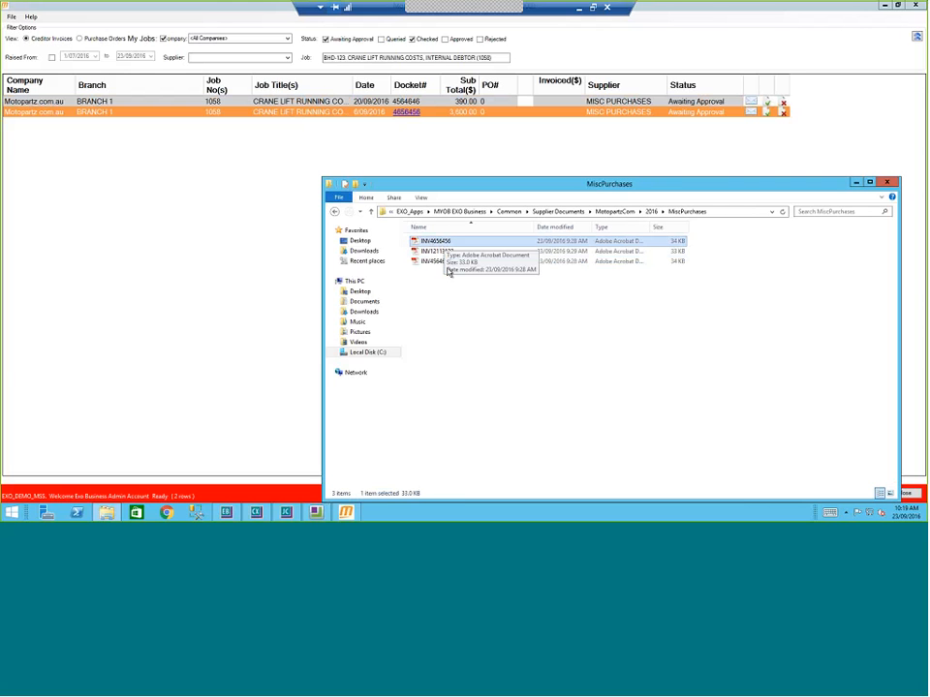
click(885, 182)
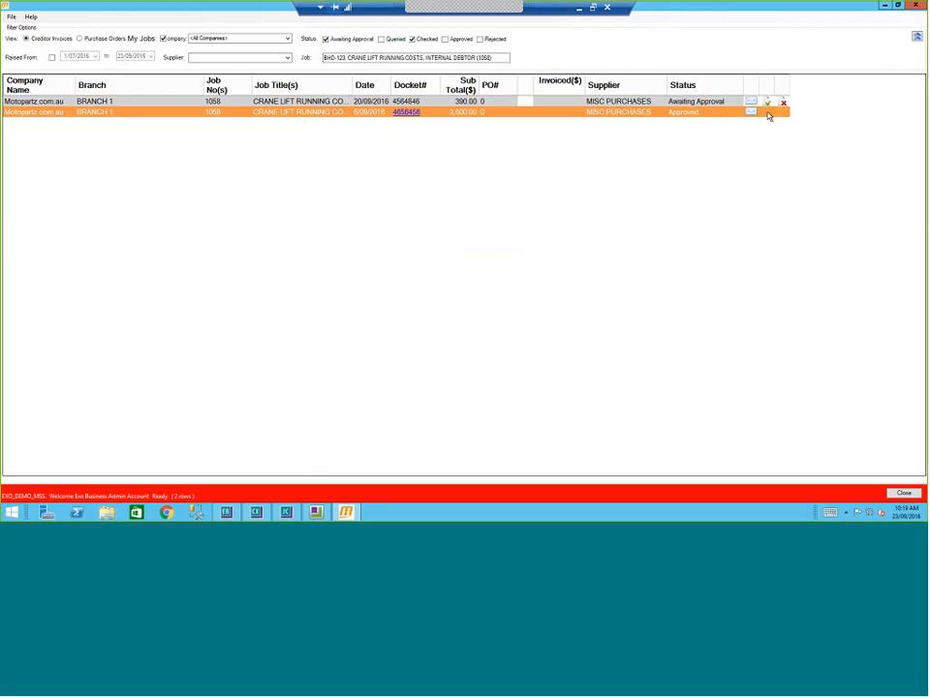
Step: Approve invoice 4656456, then list purchase orders with Checked unticked and the job filter cleared
click(768, 113)
click(79, 40)
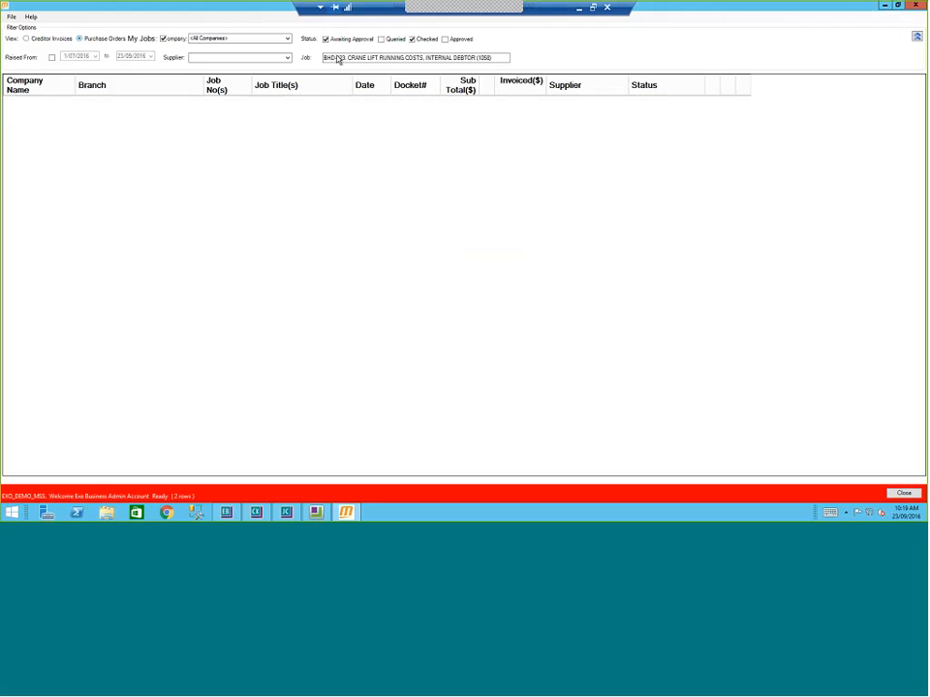
click(413, 40)
click(320, 58)
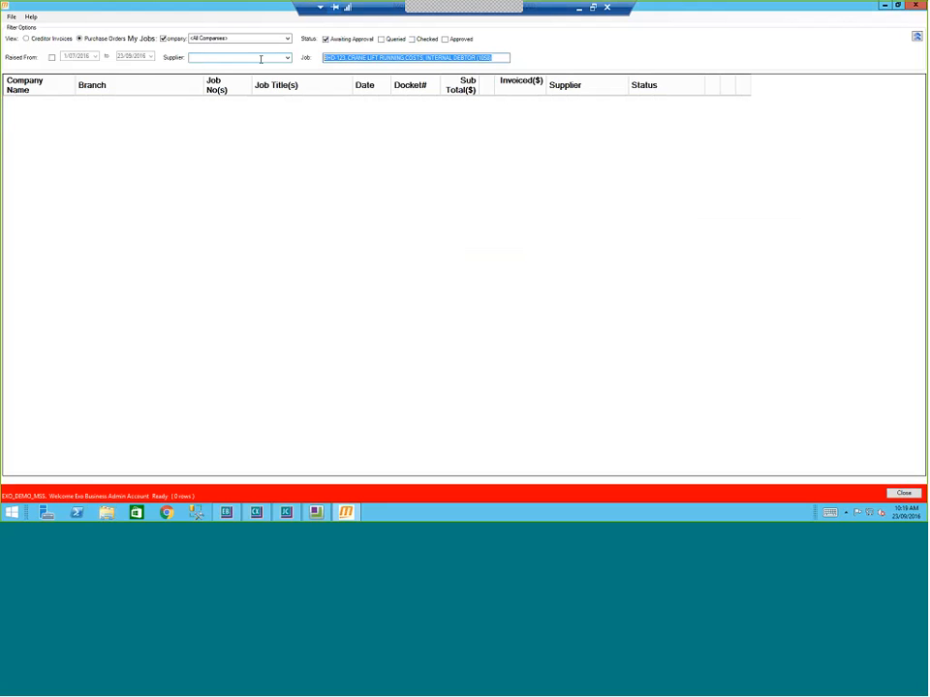
key(Delete)
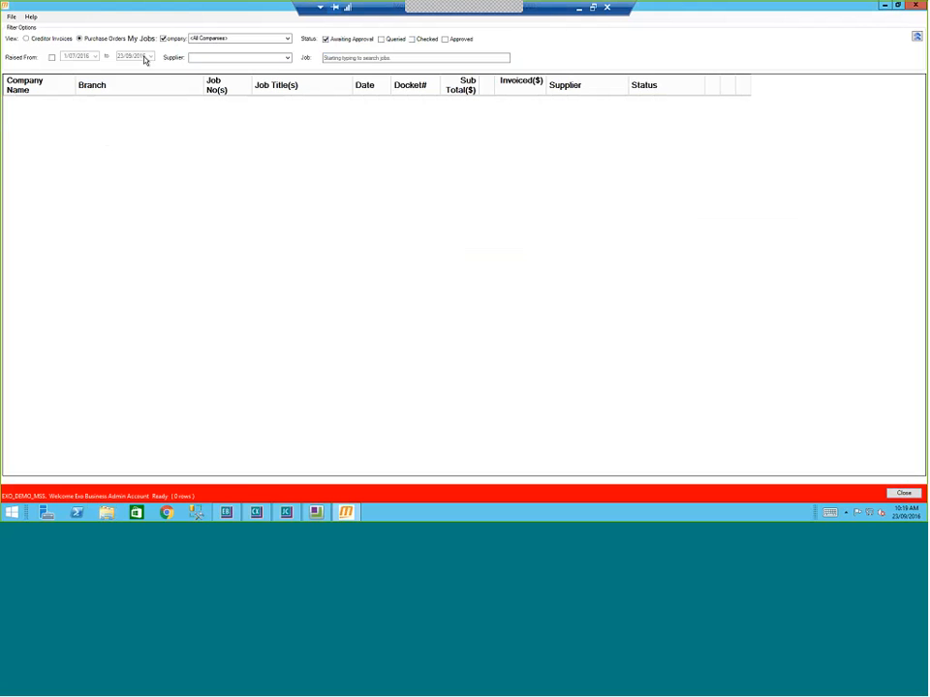
click(227, 514)
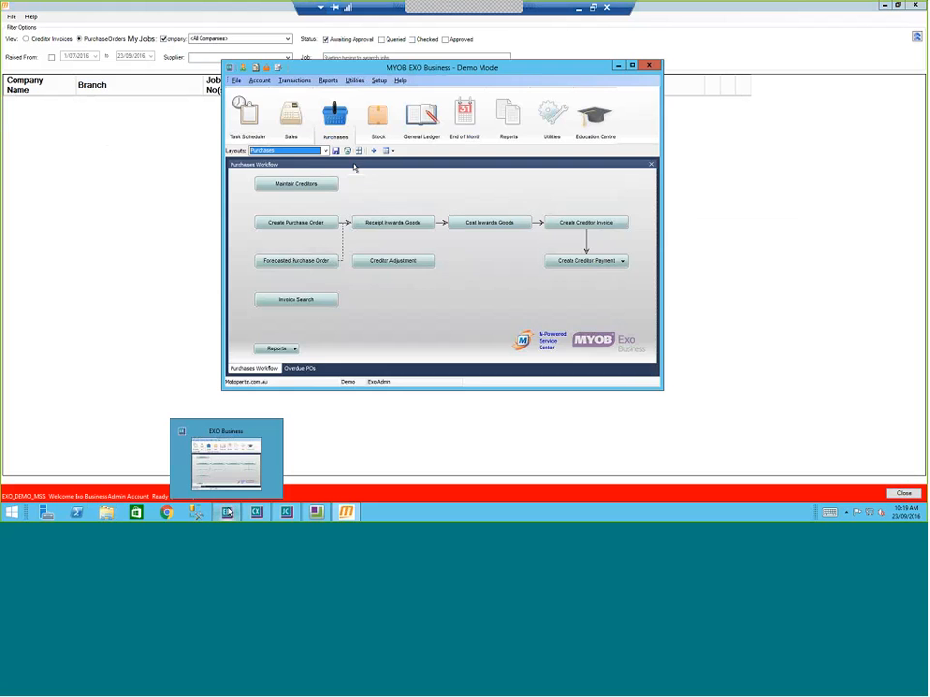
click(298, 224)
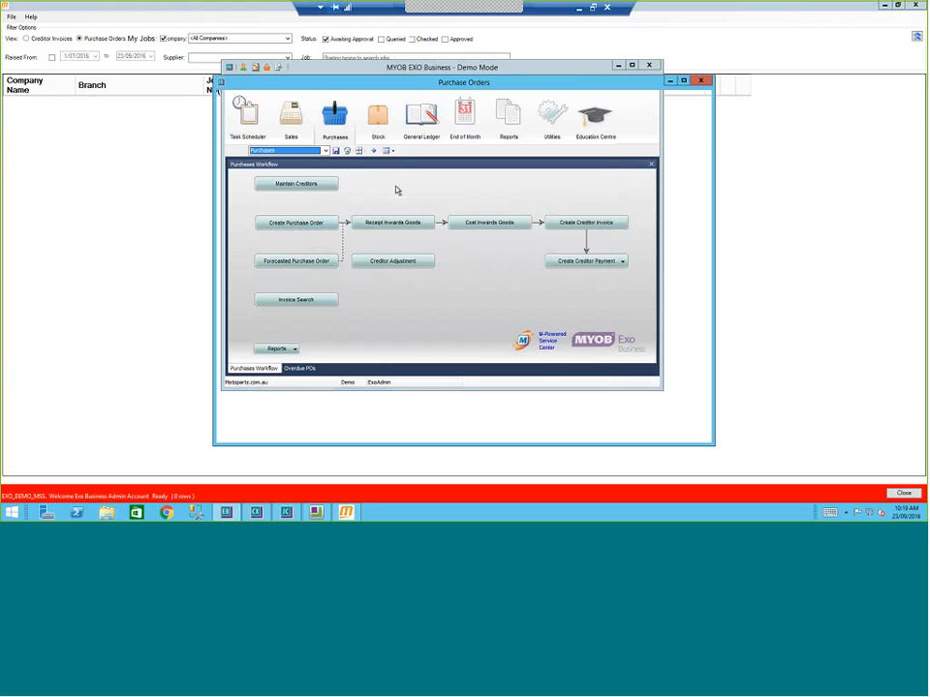
click(344, 216)
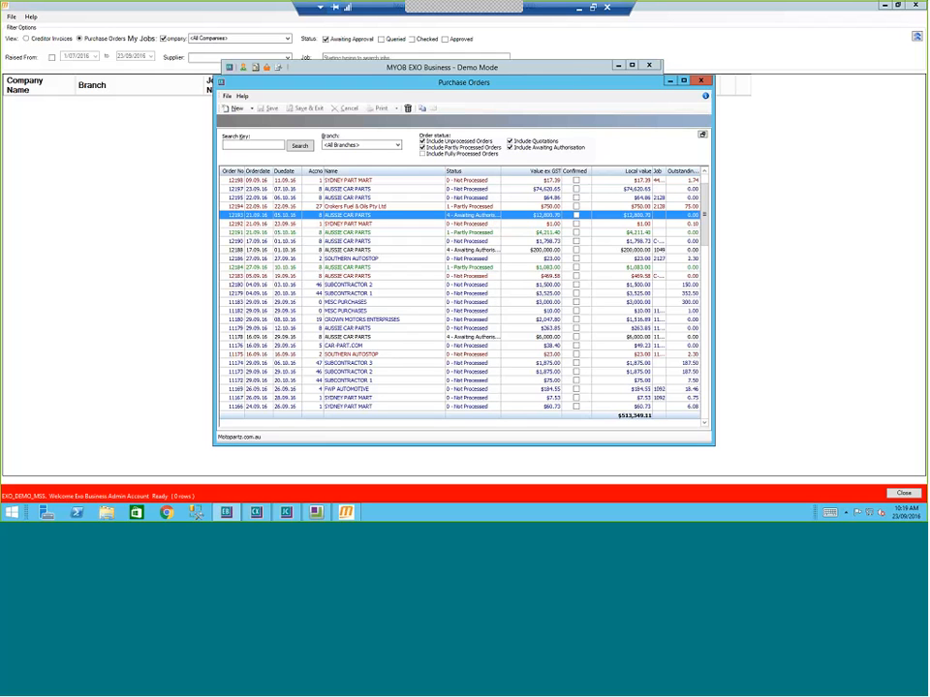
drag(501, 171, 524, 171)
right_click(403, 217)
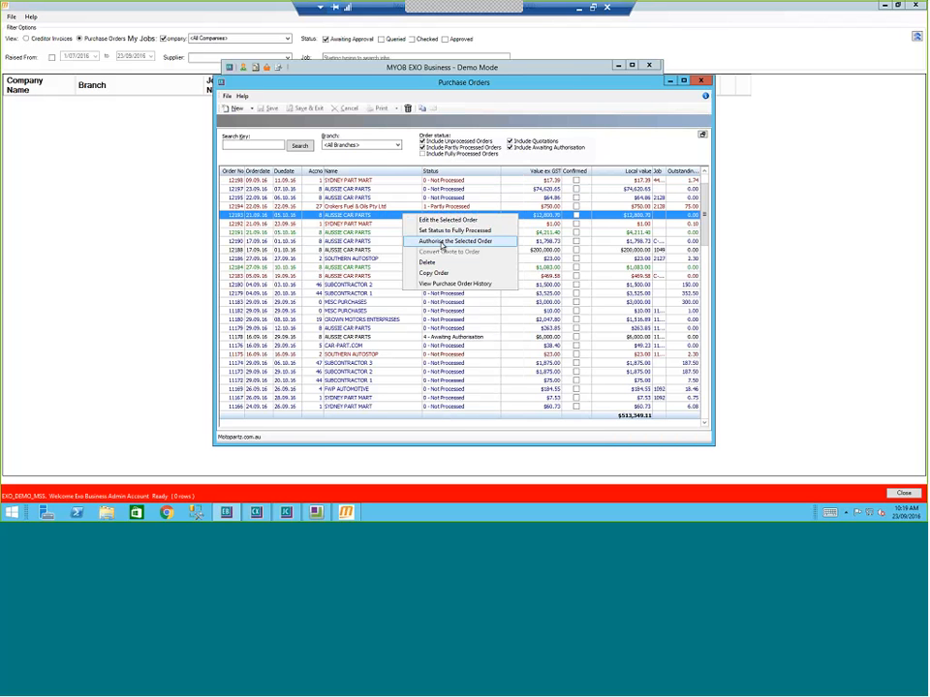
click(360, 240)
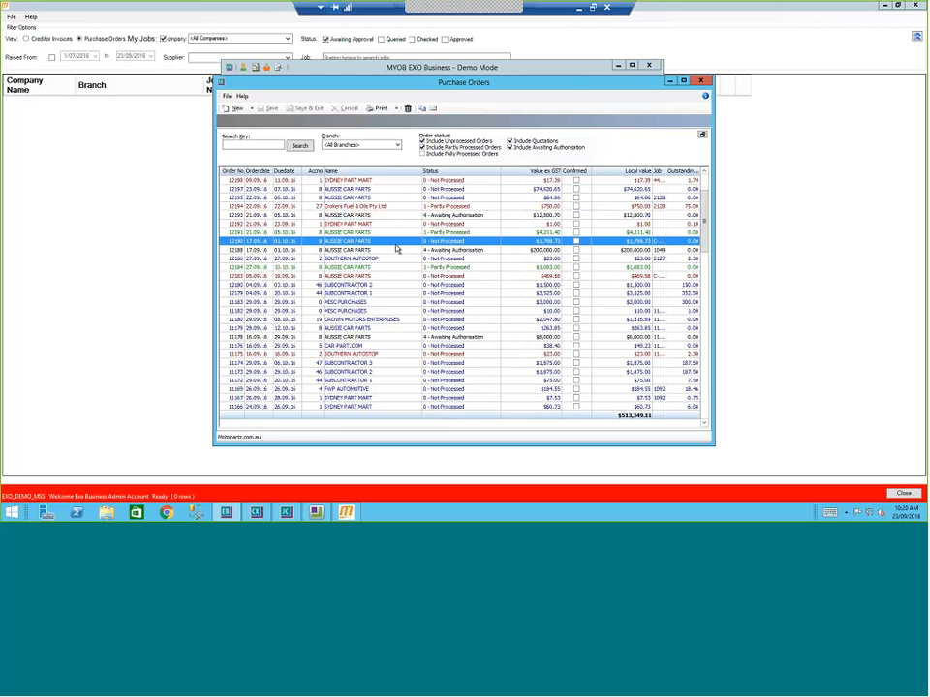
click(700, 81)
Step: Untick My Jobs in the purchase order approval list, then close it
click(171, 162)
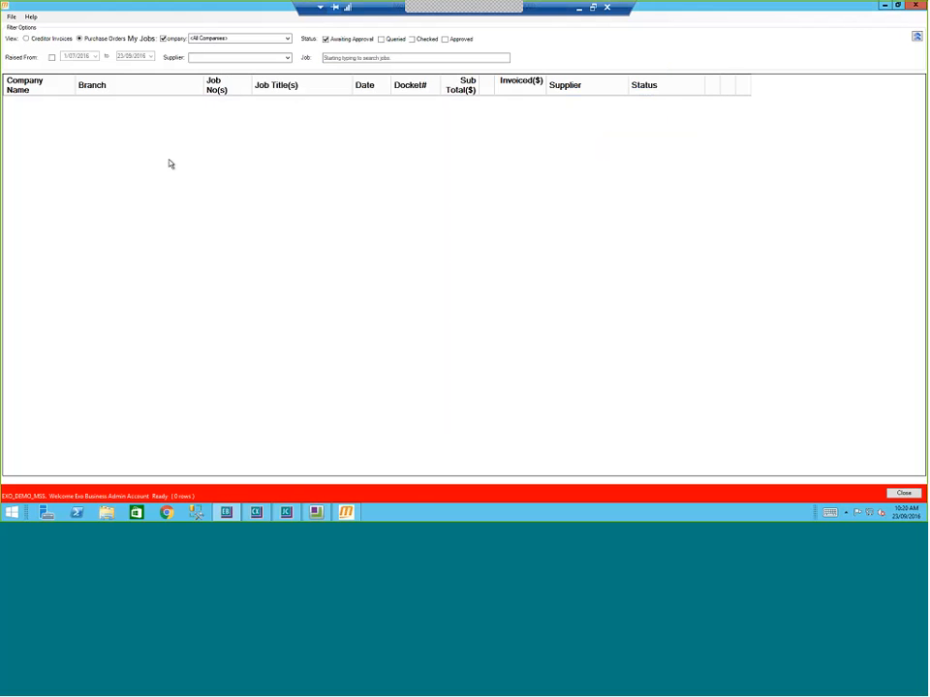
click(163, 39)
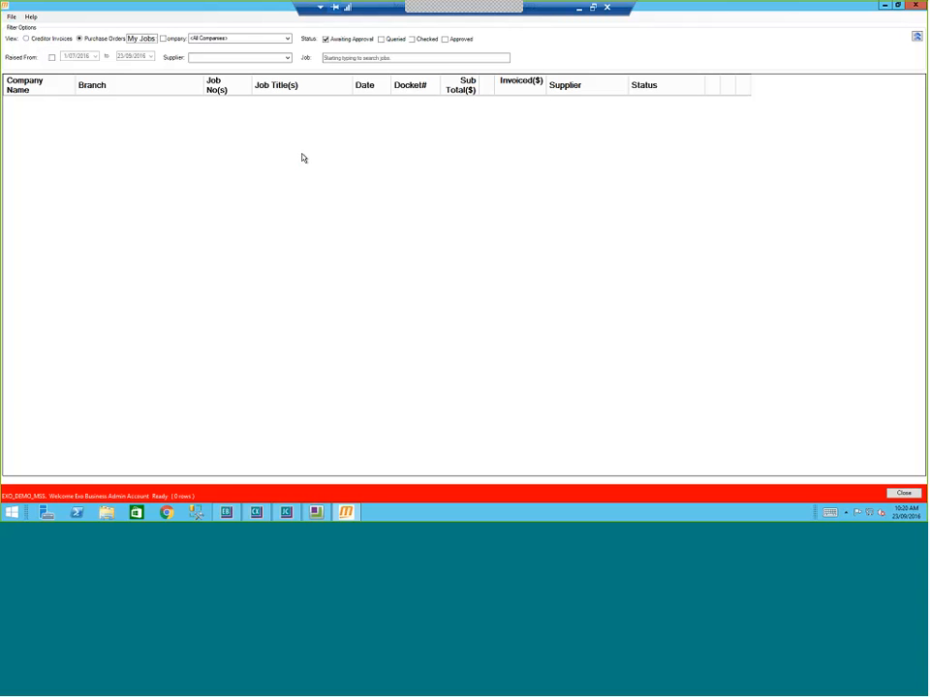
click(903, 494)
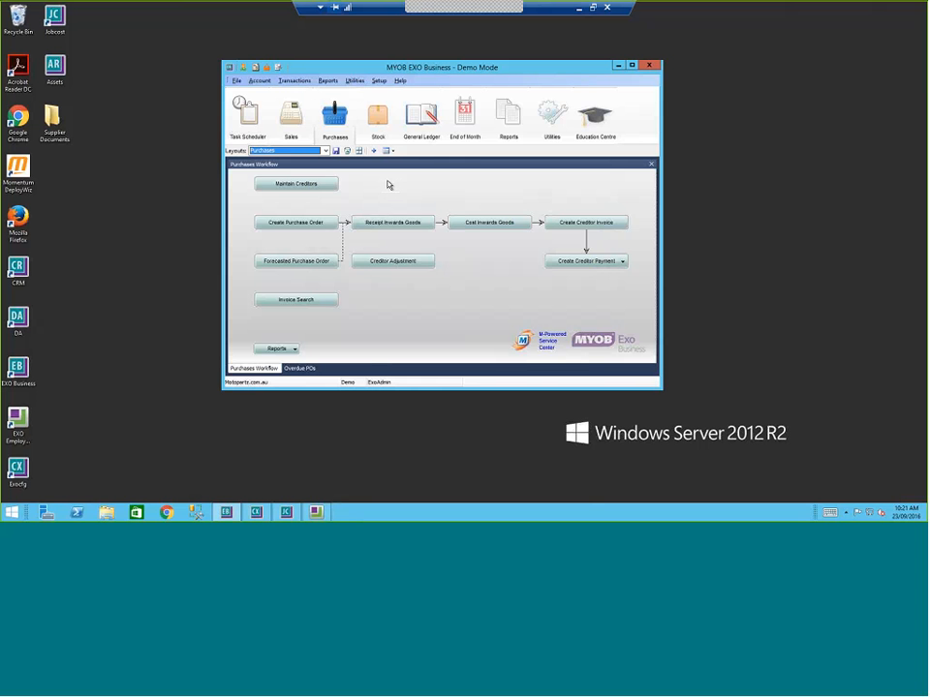
click(354, 82)
mouse_move(359, 94)
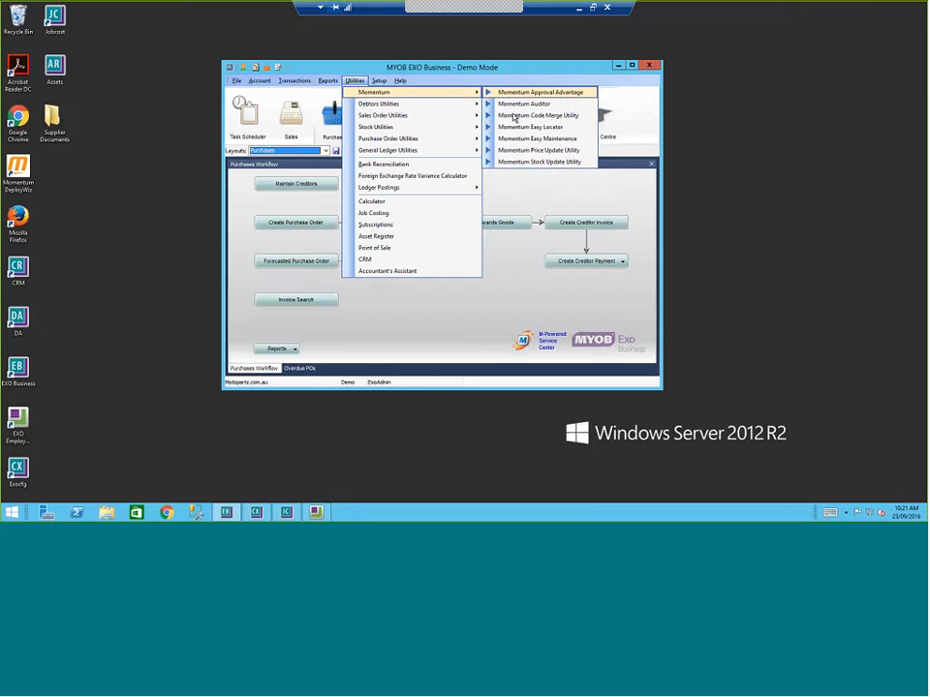
click(530, 197)
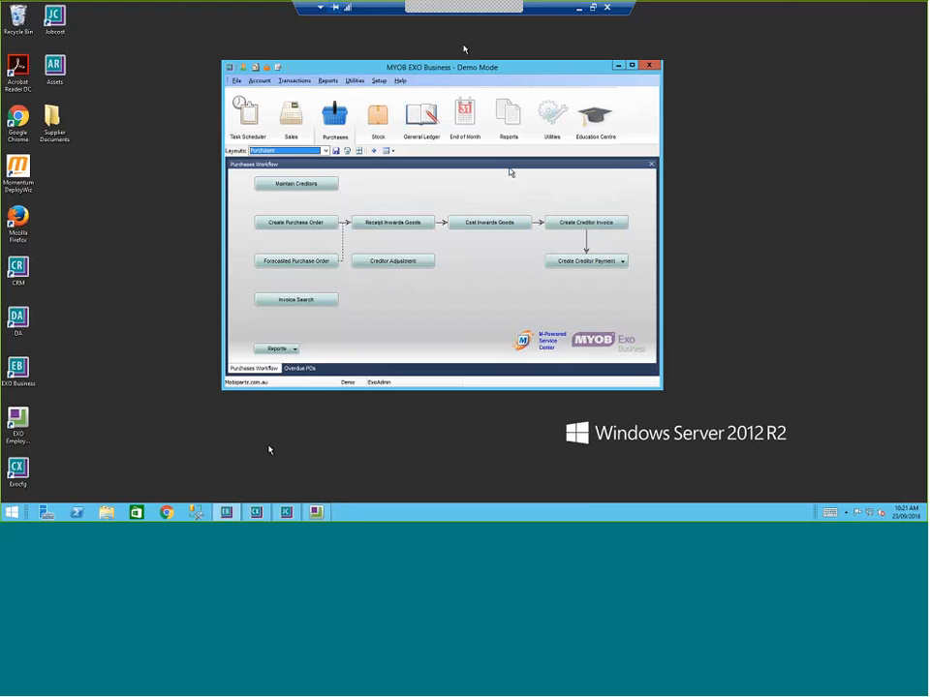
click(710, 36)
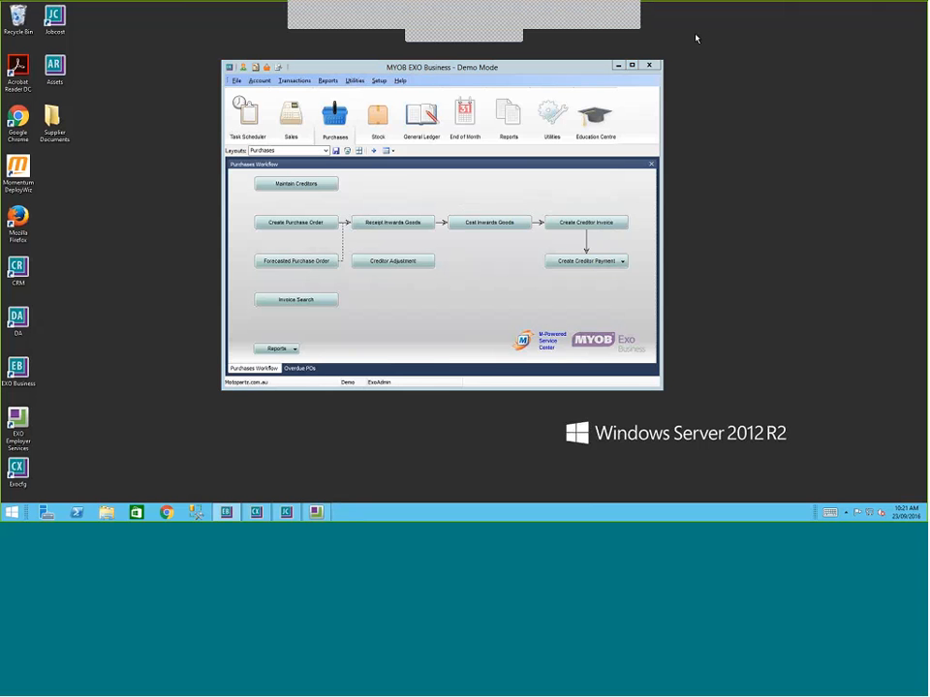
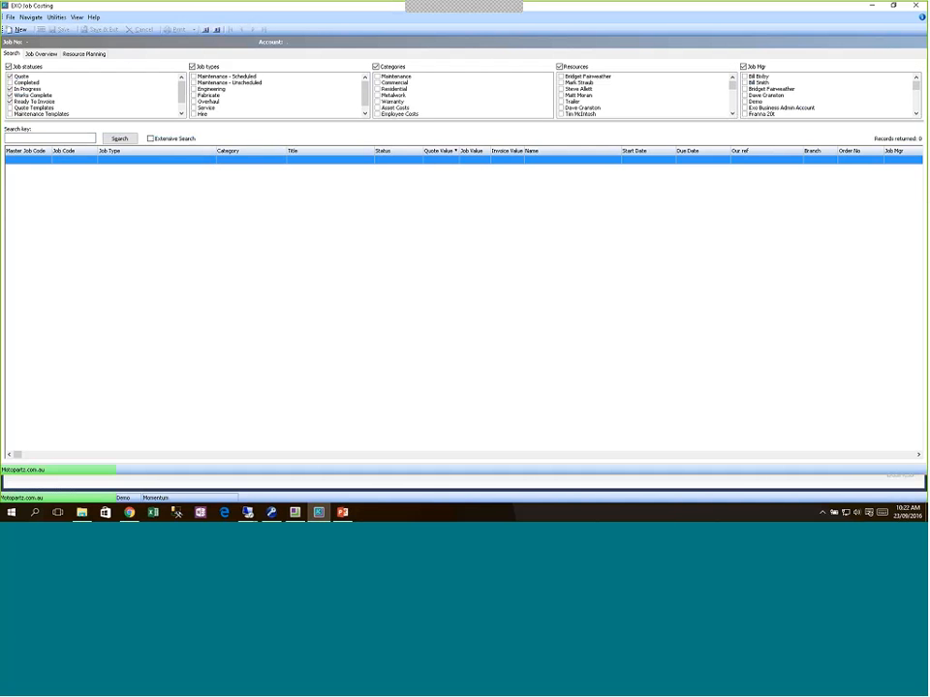
Step: List all jobs, sort by master job code, and open sub-job 2175-04 STAGE 4
click(120, 138)
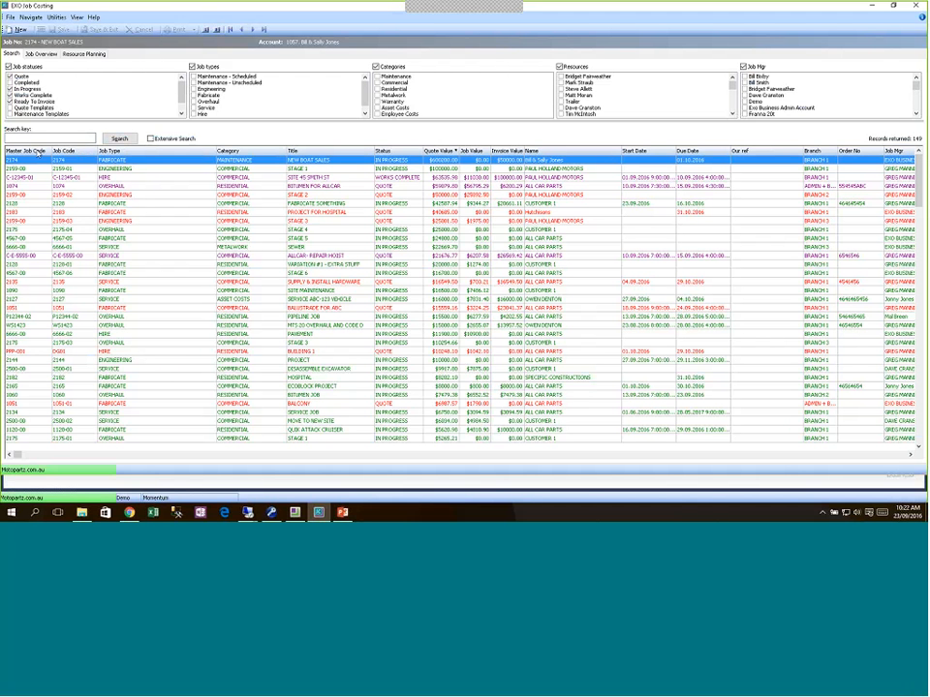
click(39, 152)
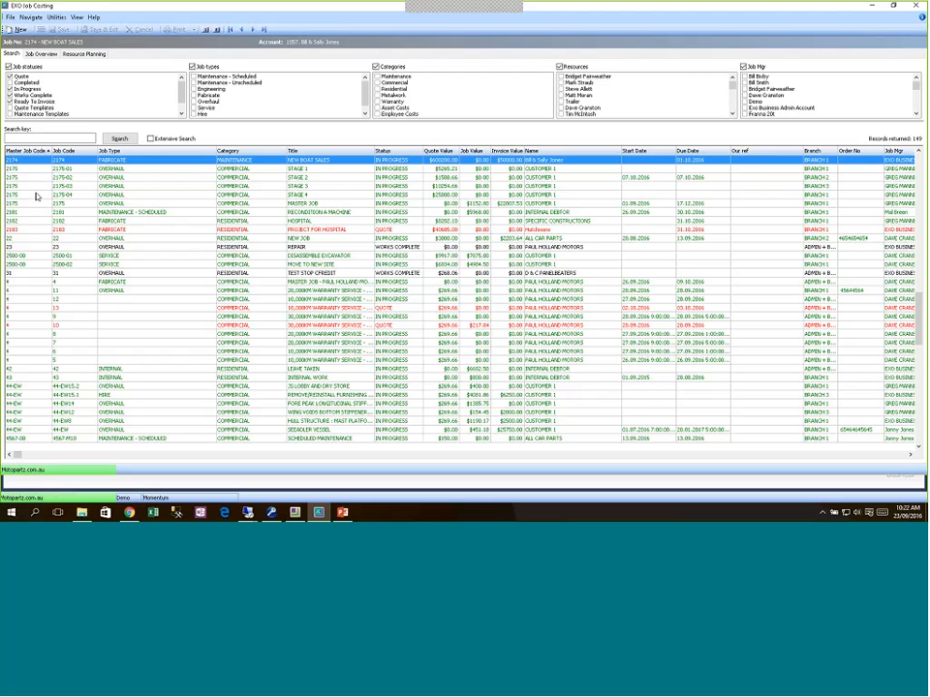
click(36, 196)
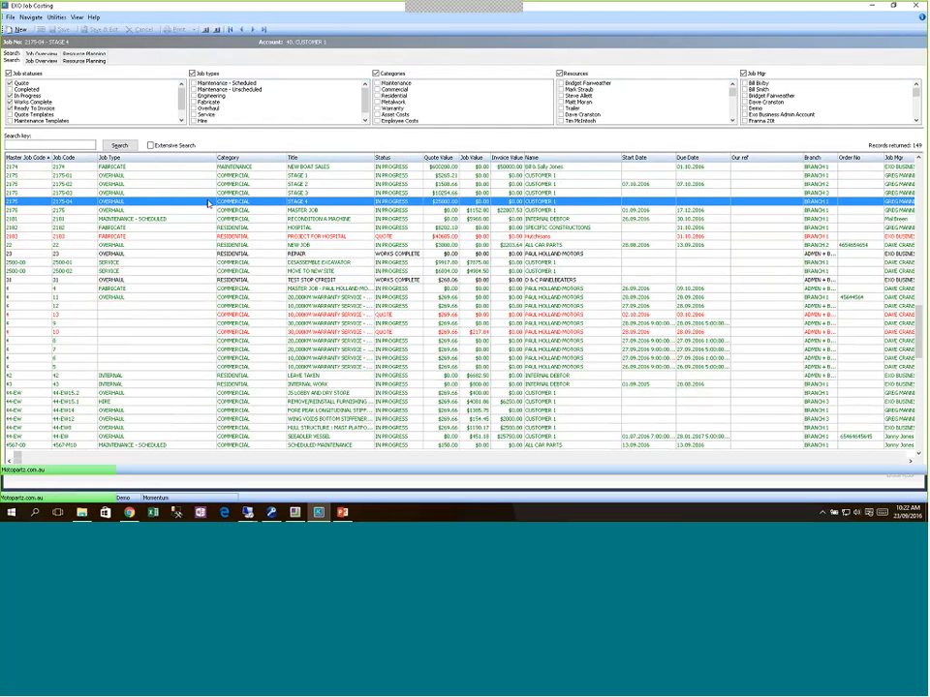
double_click(207, 203)
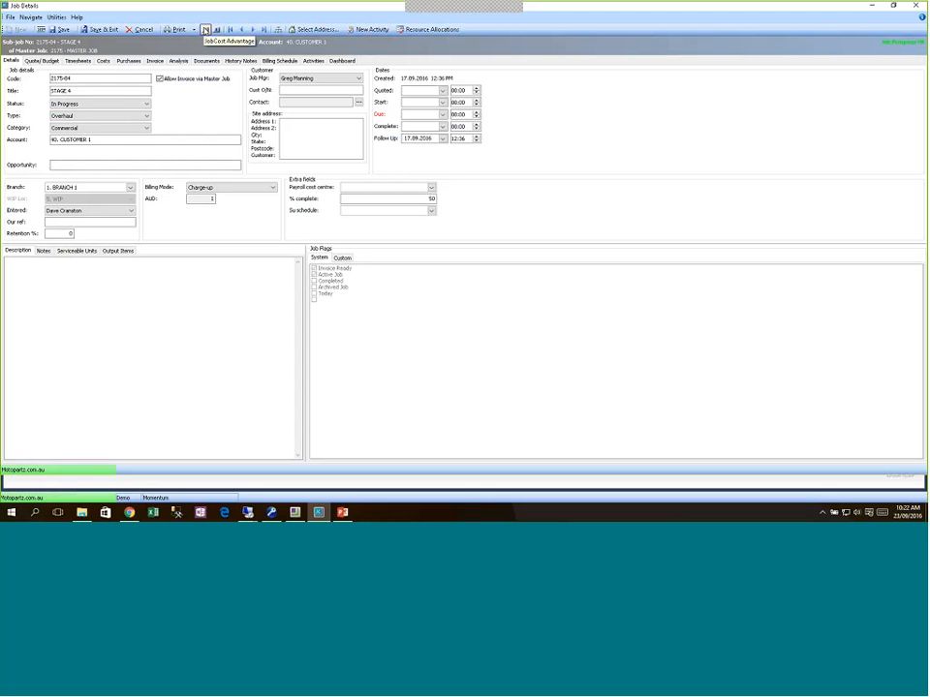
Step: Launch the Momentum Job Cost Advantage utility, review its functions, then close it
click(205, 30)
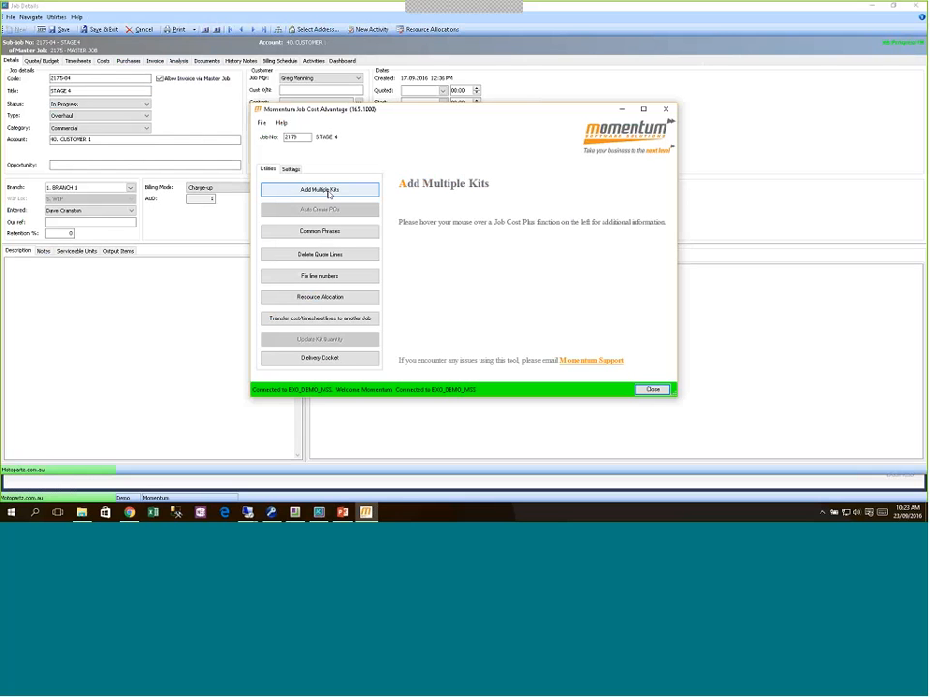
mouse_move(329, 193)
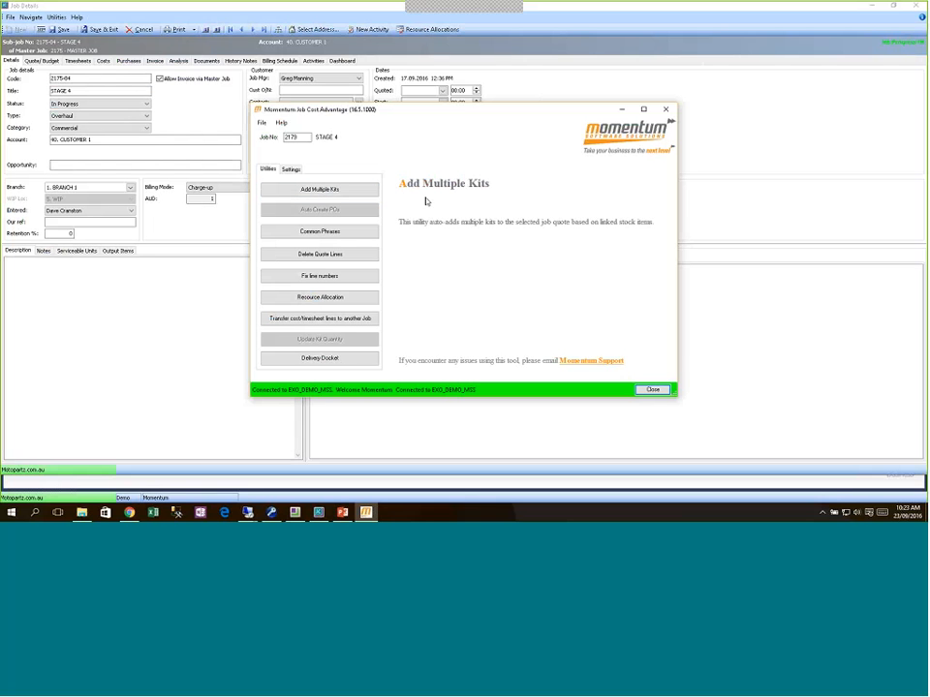
click(653, 391)
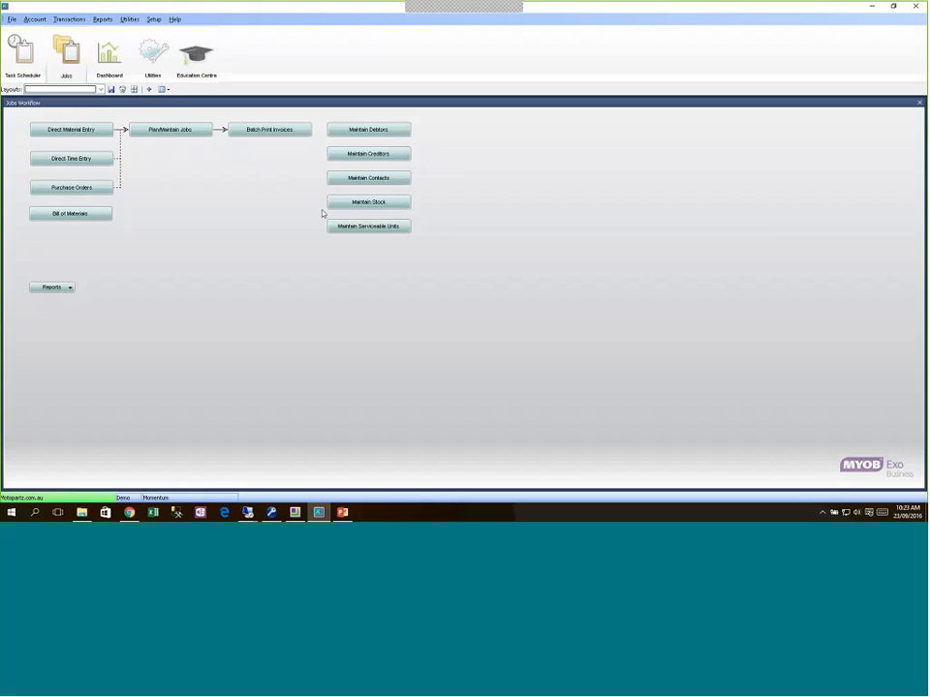
Step: Open the ENGINE bill of materials and change its type from Build to Kit
click(107, 215)
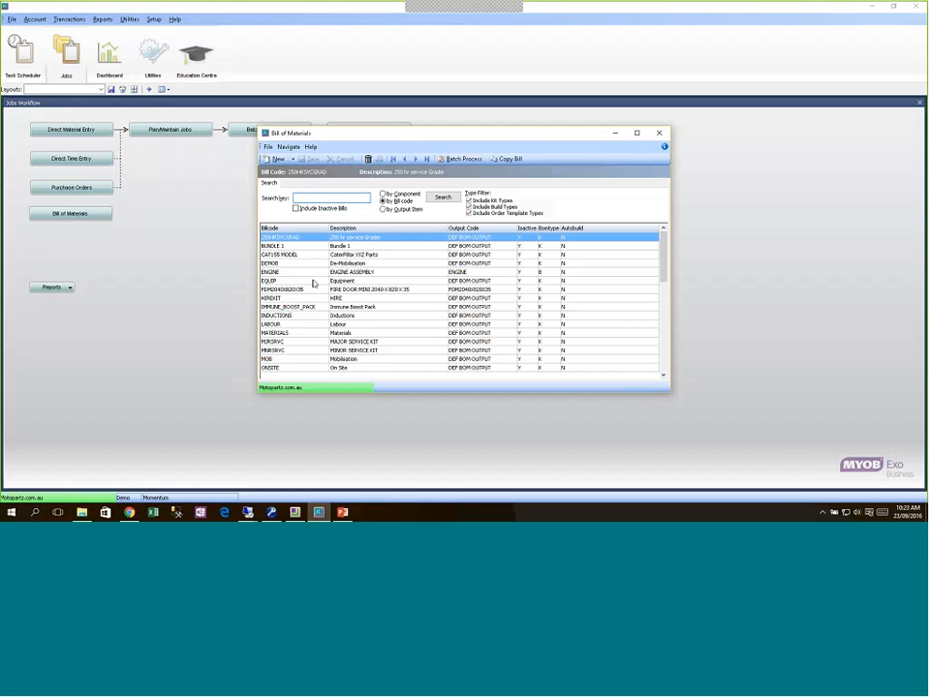
click(313, 281)
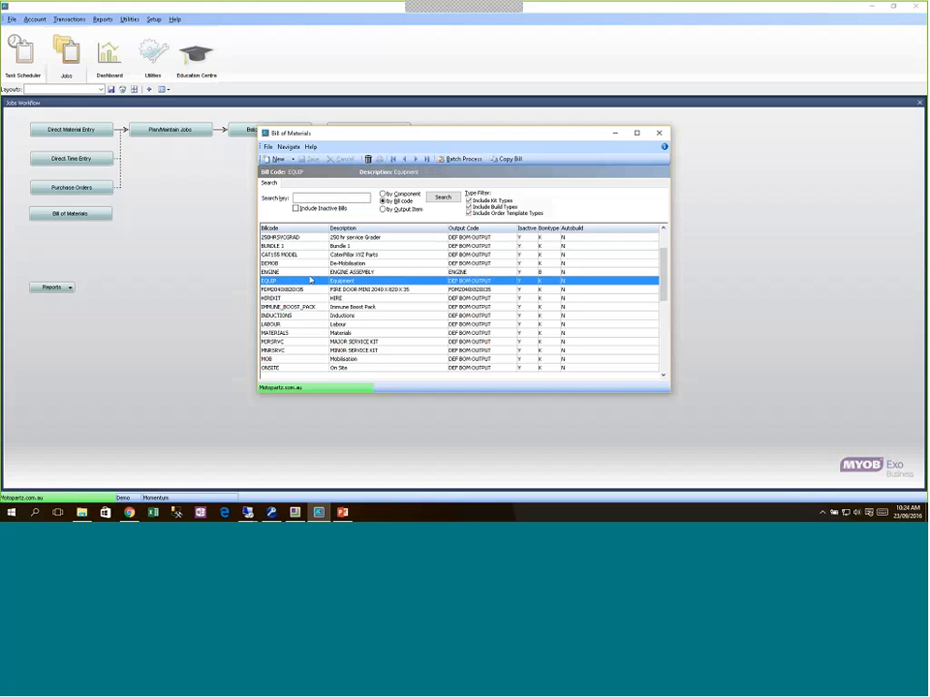
double_click(311, 272)
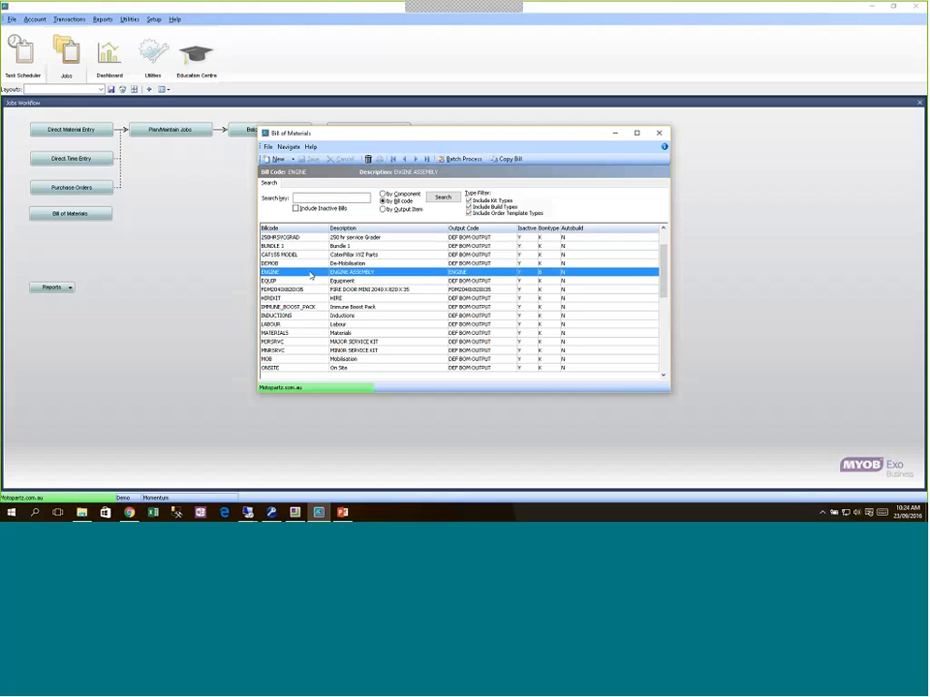
click(367, 216)
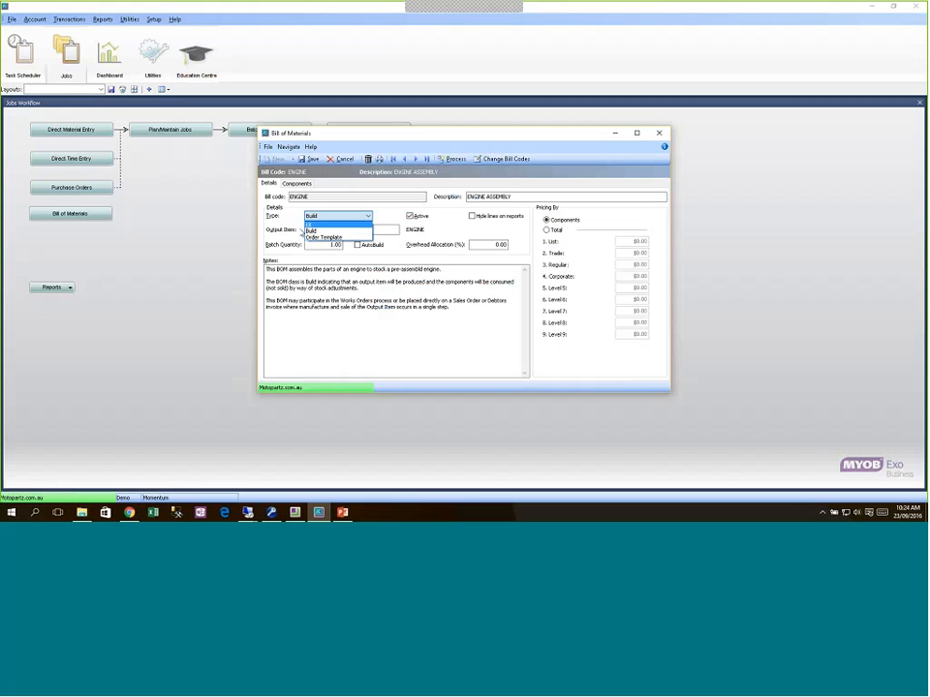
click(324, 224)
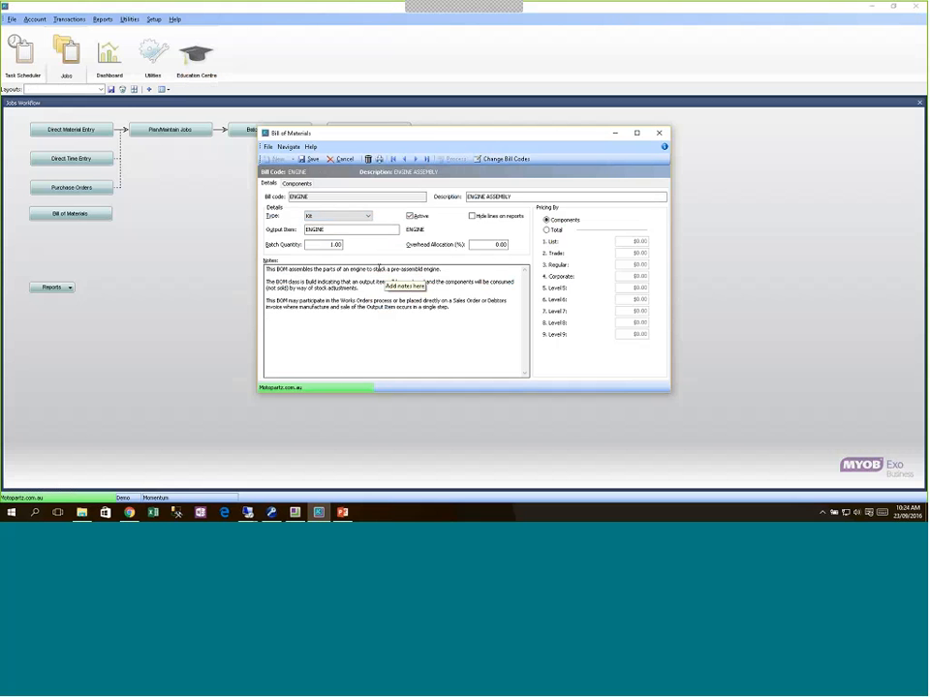
Step: Review the ENGINE bill's component lines, including STARTMOT01, and save the bill
click(295, 184)
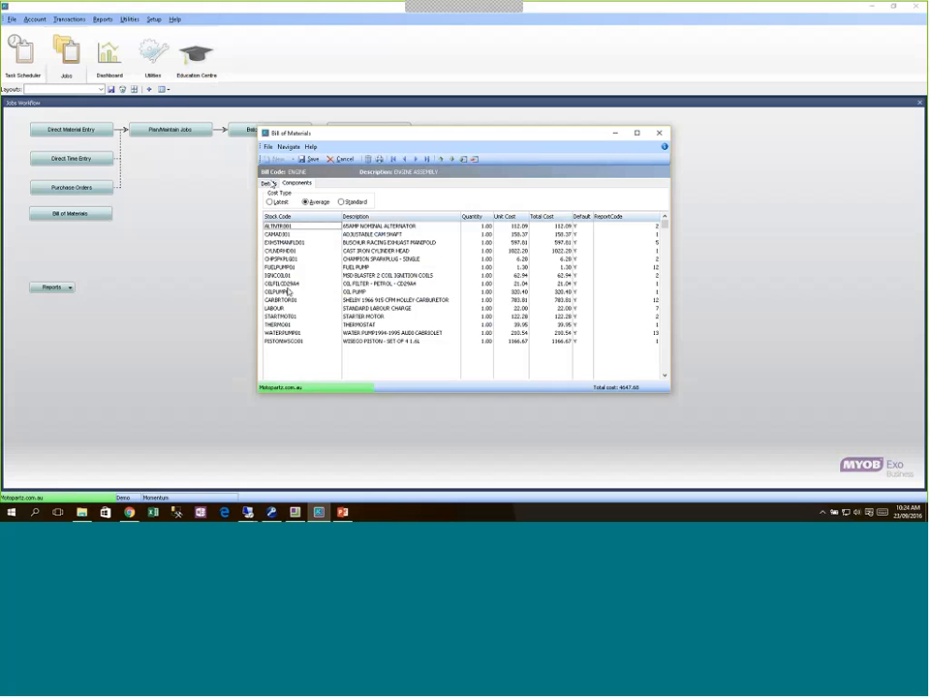
click(268, 183)
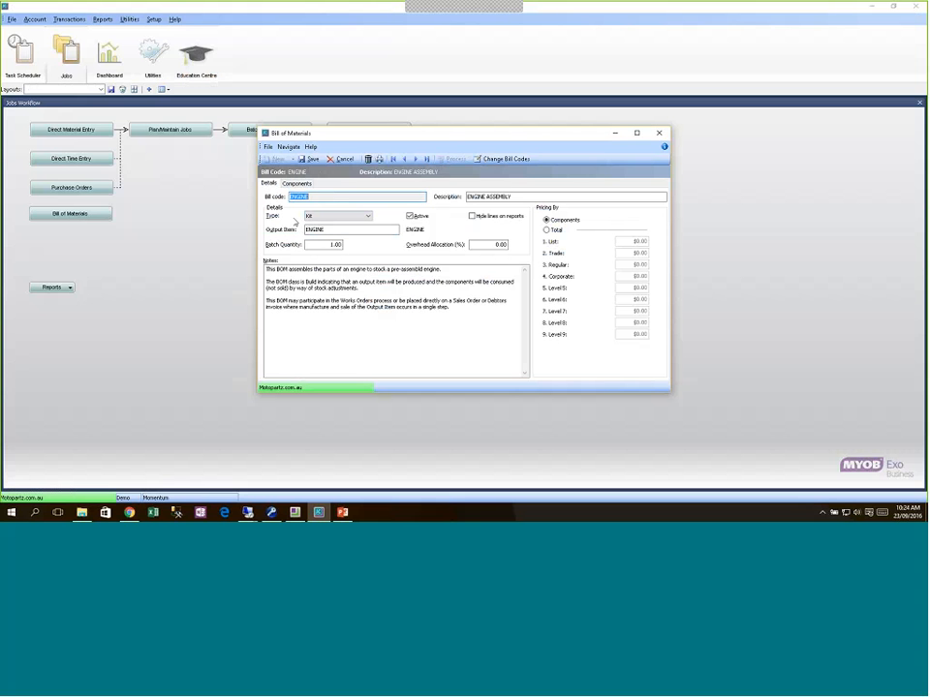
click(296, 183)
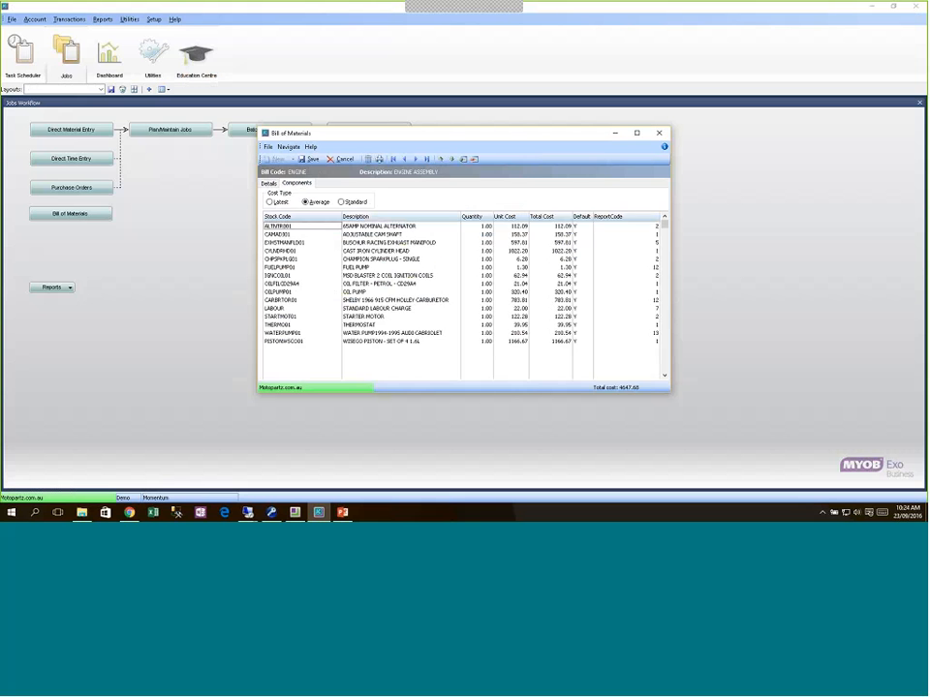
click(292, 317)
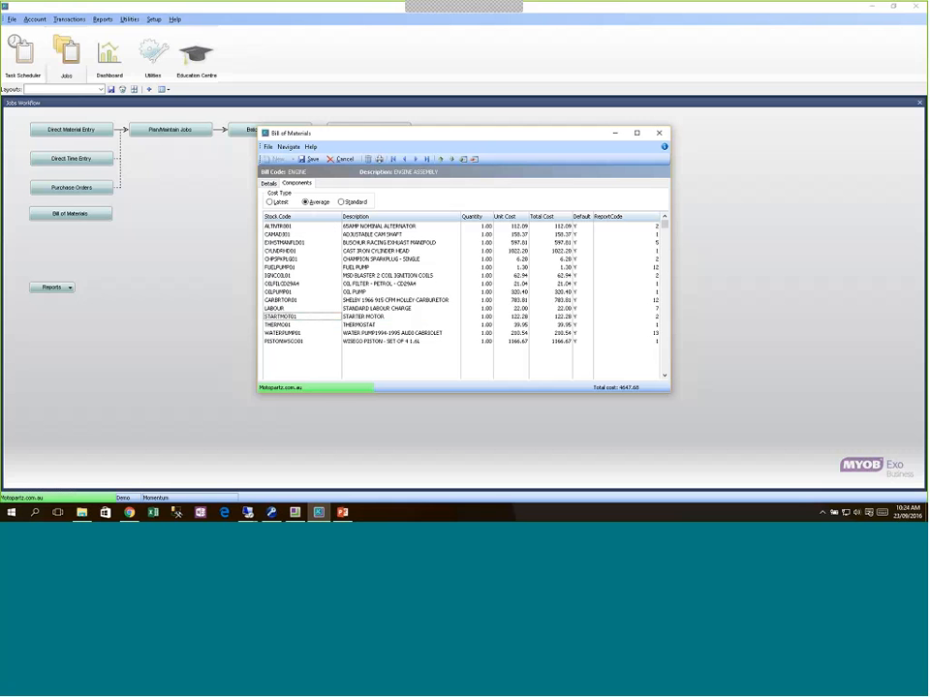
click(315, 160)
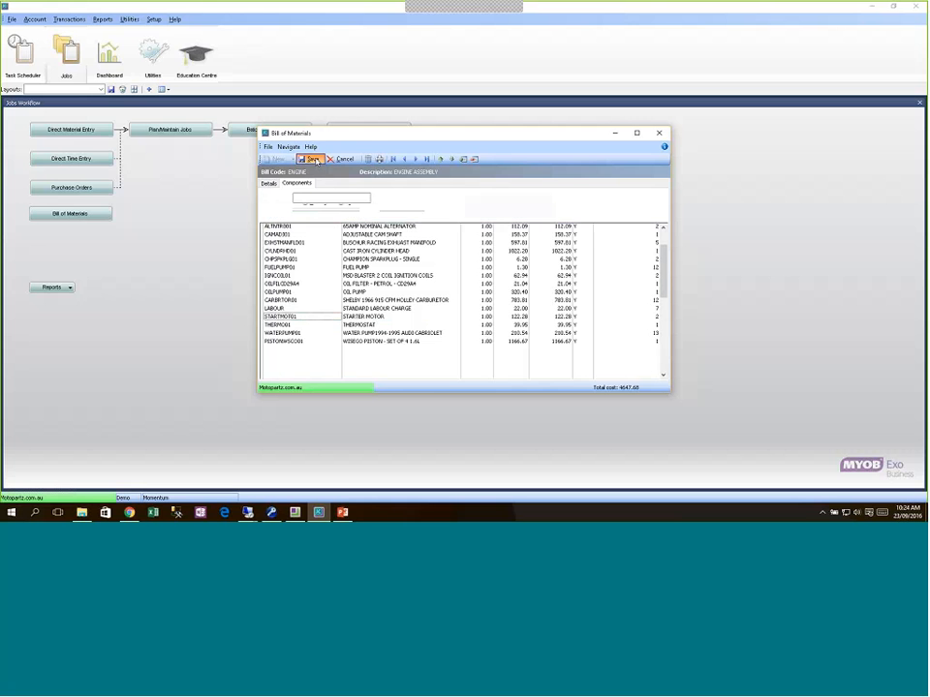
click(293, 160)
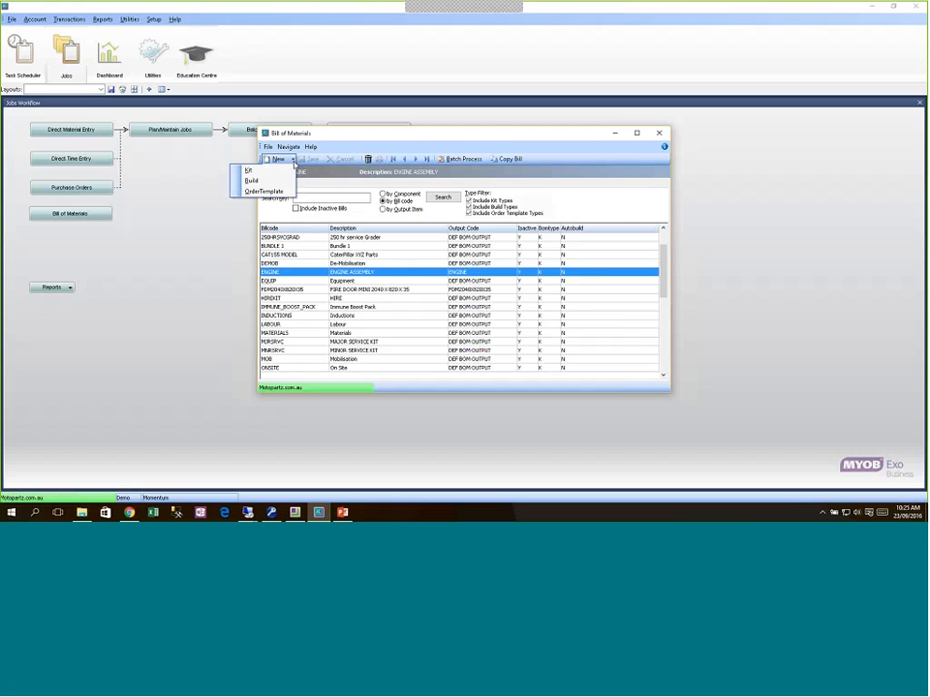
Step: Create Kit bill STARTMOT, 'Starter Motor', with output item STARTMOT01, priced by components
click(288, 170)
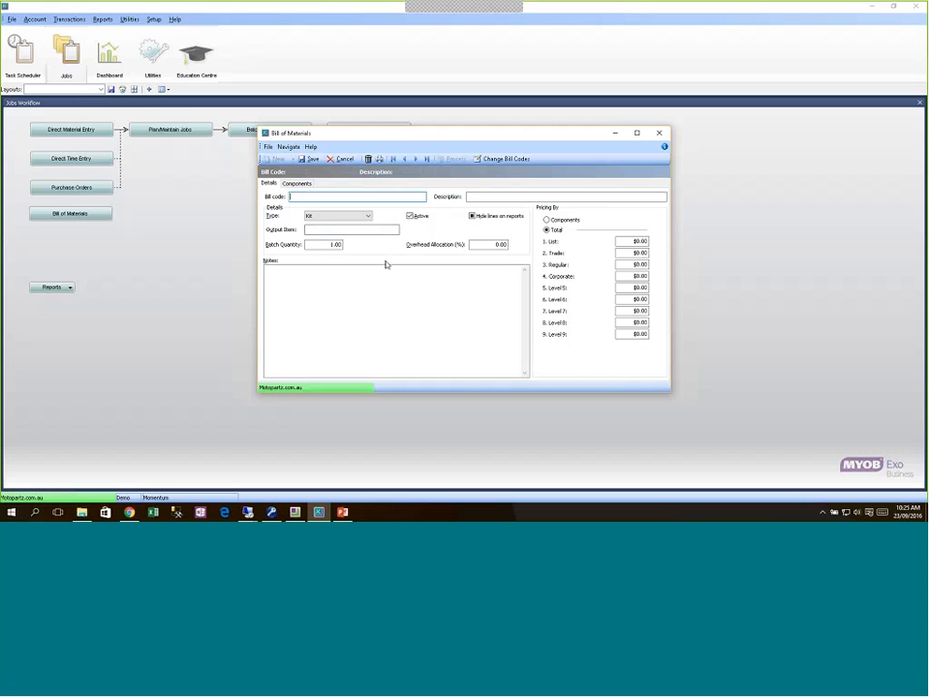
text(STARTMOT)
key(Tab)
text(Sta)
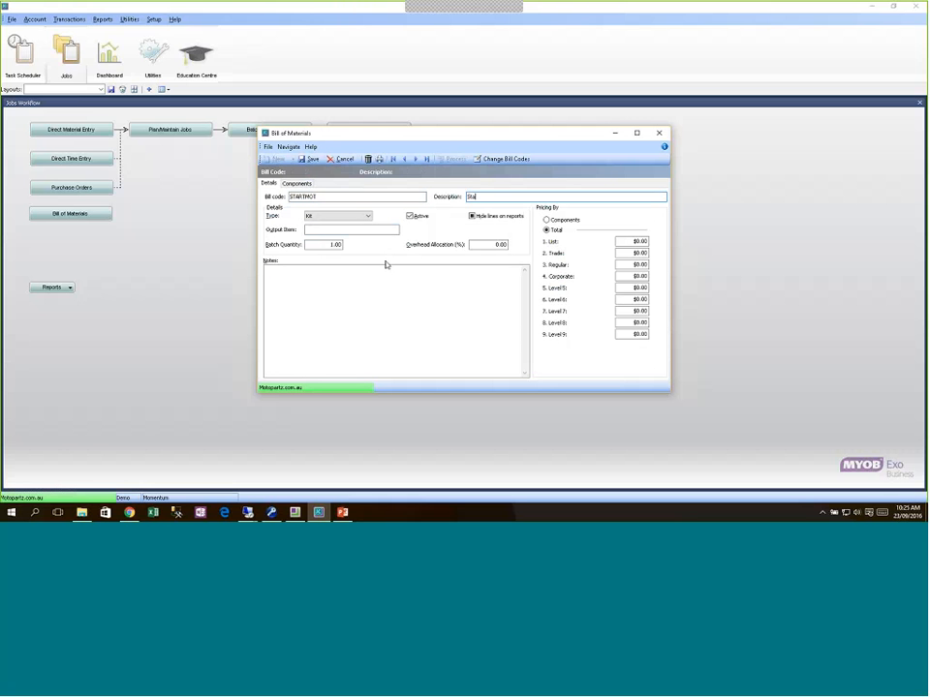
text(rter Motor)
click(330, 233)
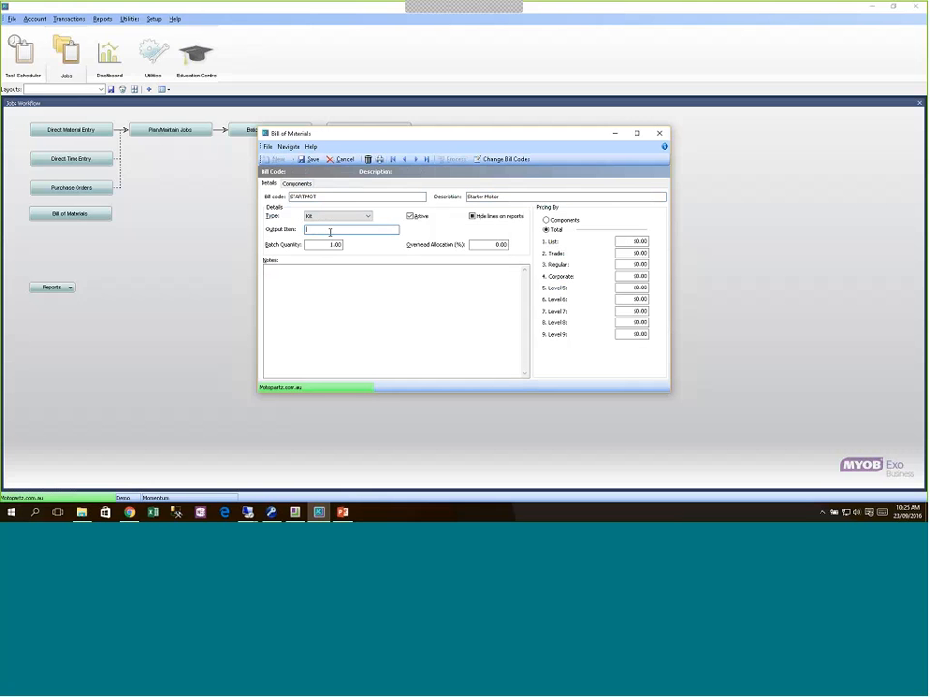
text(STAR)
text(TMOT01)
key(Tab)
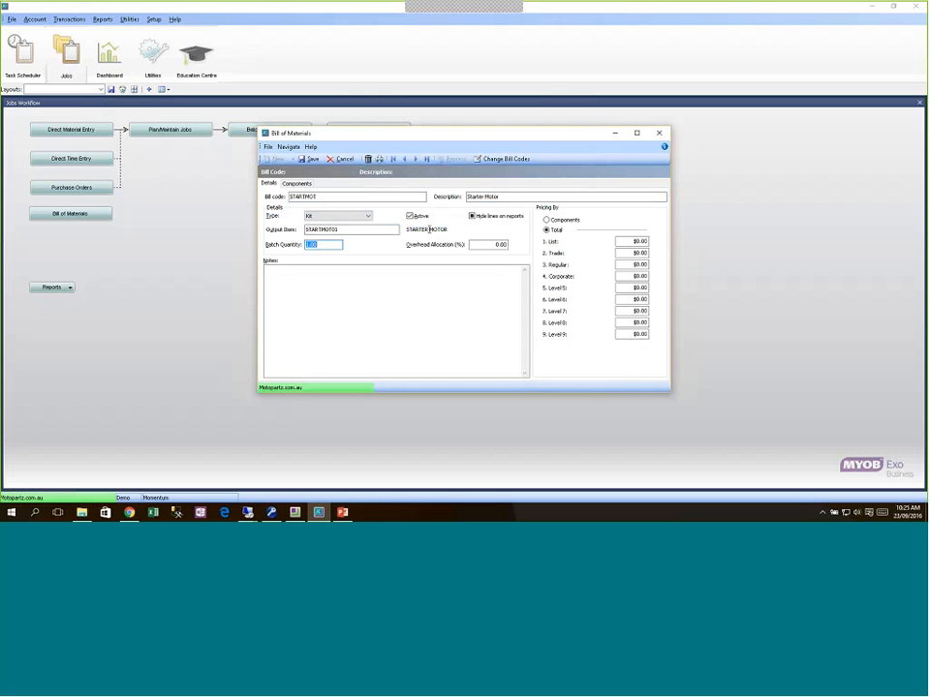
click(547, 220)
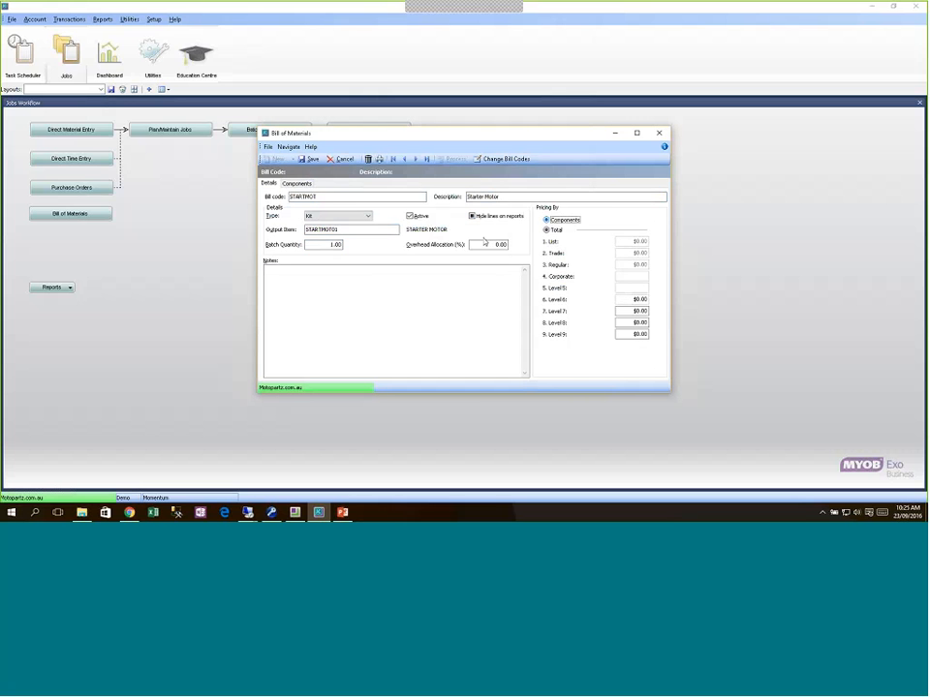
click(297, 183)
Step: Add the PRO-STYLE AIR FILTER and BEASEP01 BEARING SEPARATOR (quantity 3) as components
text(?)
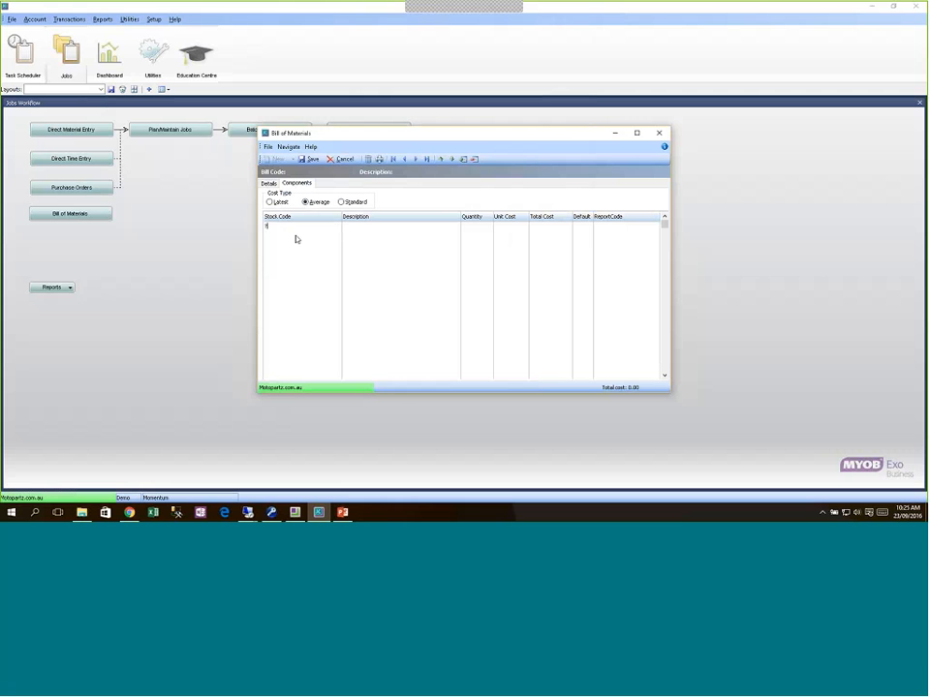
key(Tab)
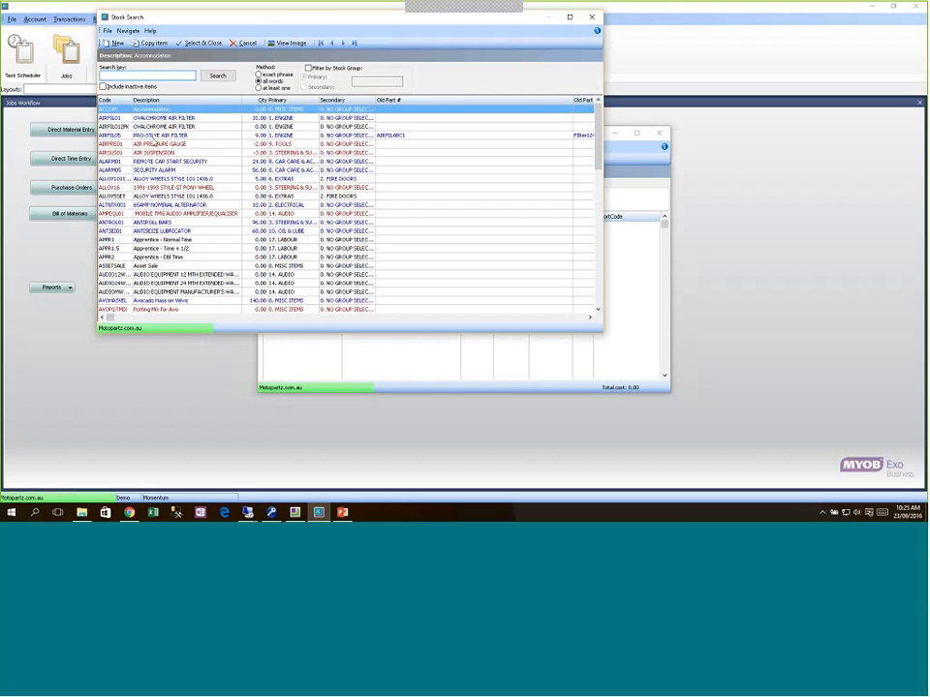
click(155, 136)
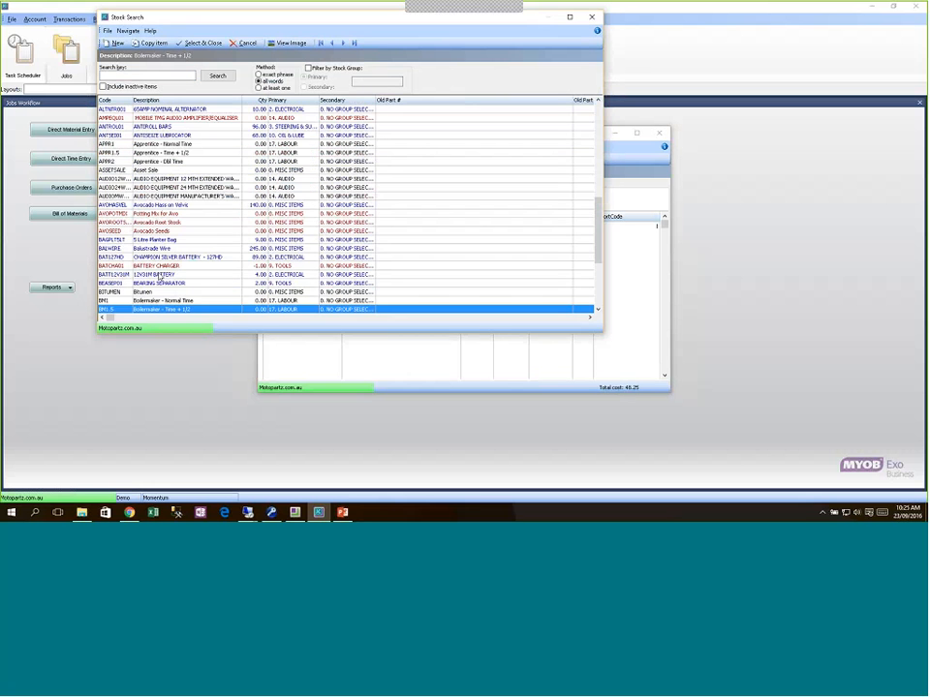
key(Escape)
key(Return)
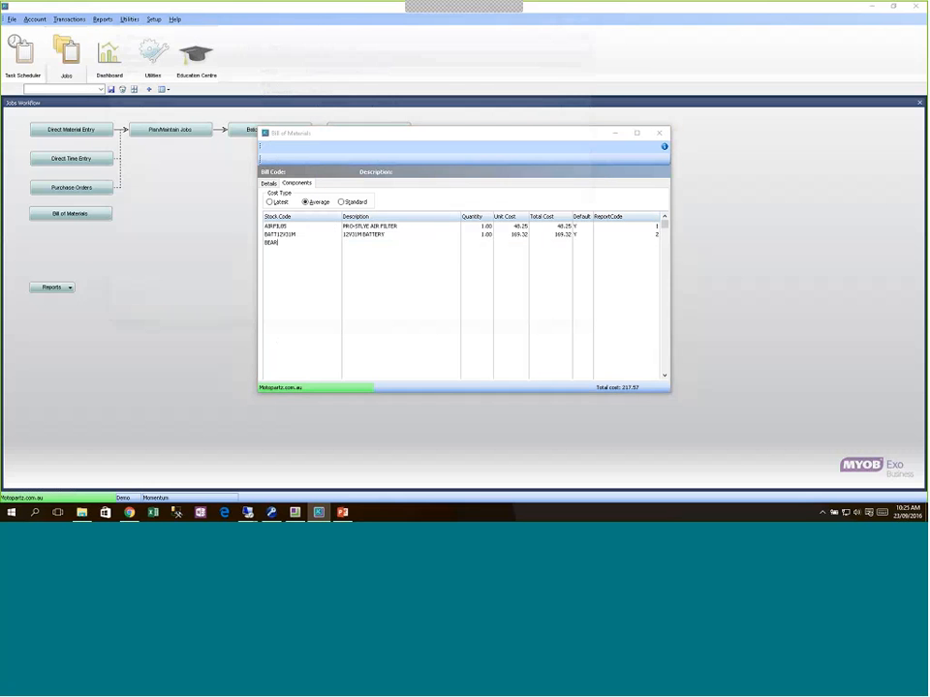
key(Return)
text(3)
key(Return)
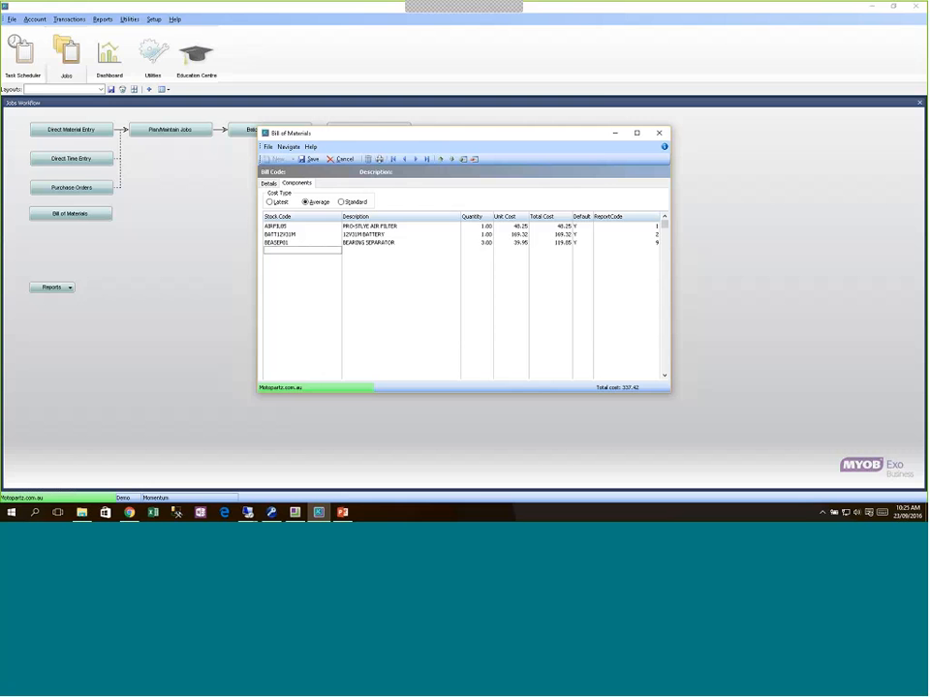
Step: Add LABOUR at quantity 1.5, save the bill, and close Bill of Materials
text(lab)
key(Tab)
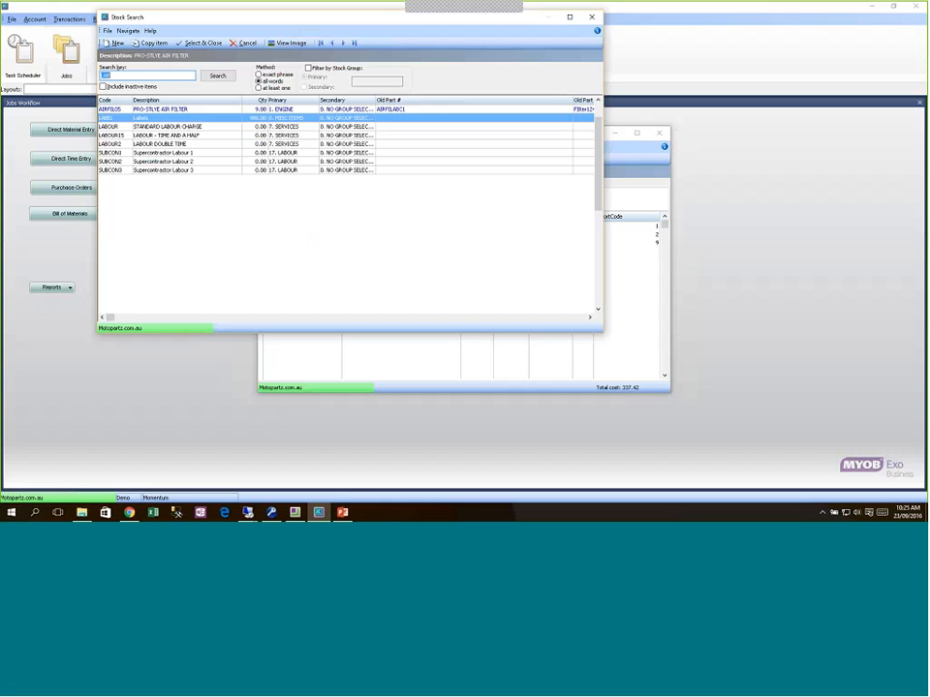
key(Down)
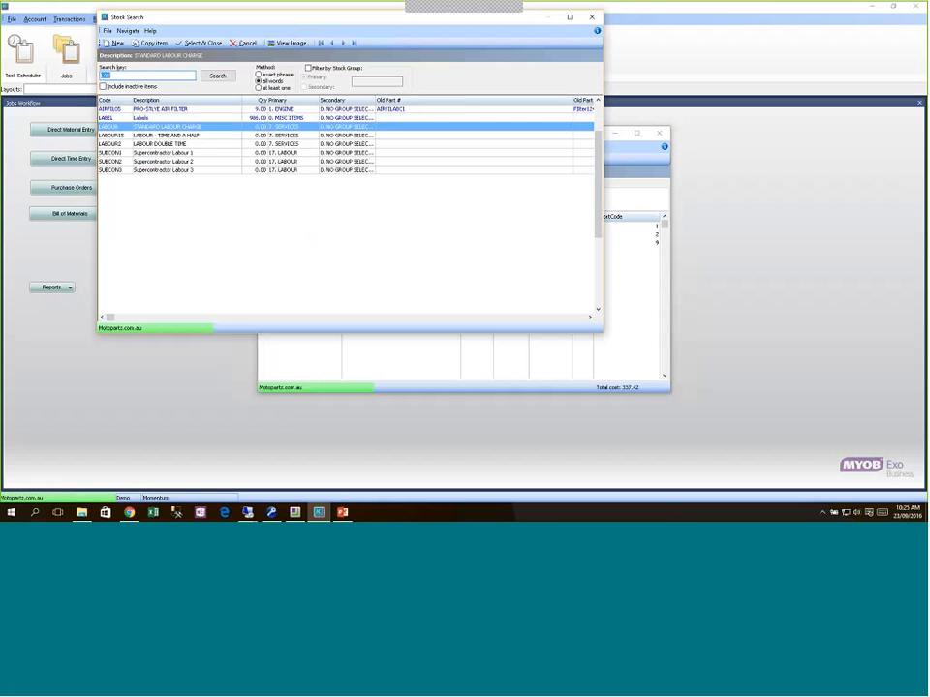
key(Return)
text(1.5)
key(Return)
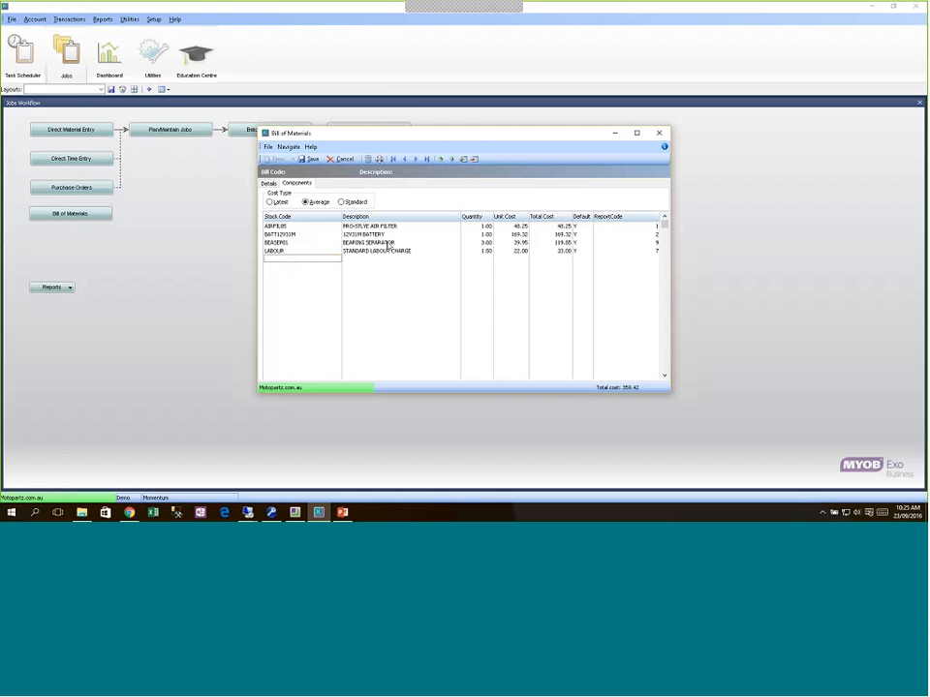
click(315, 159)
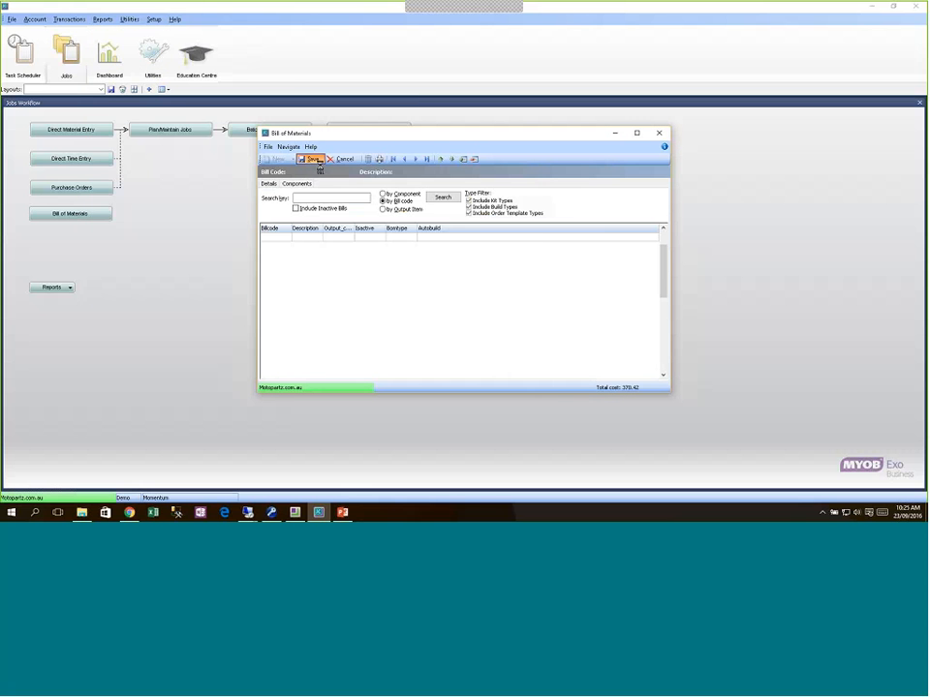
click(660, 132)
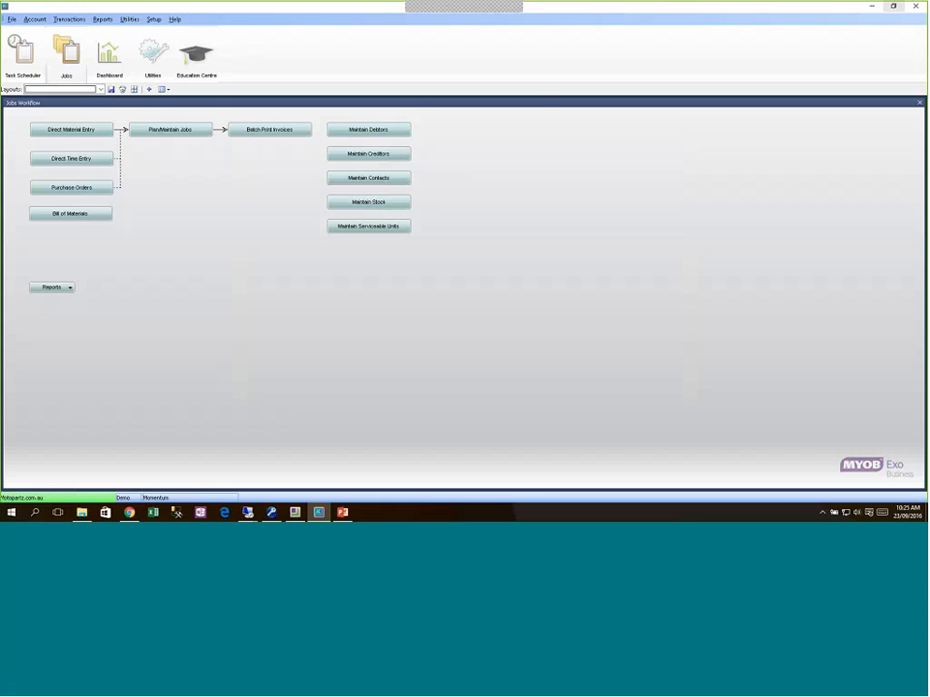
Step: Back on the job's quote, add a new line for stock item ENGINE
click(893, 6)
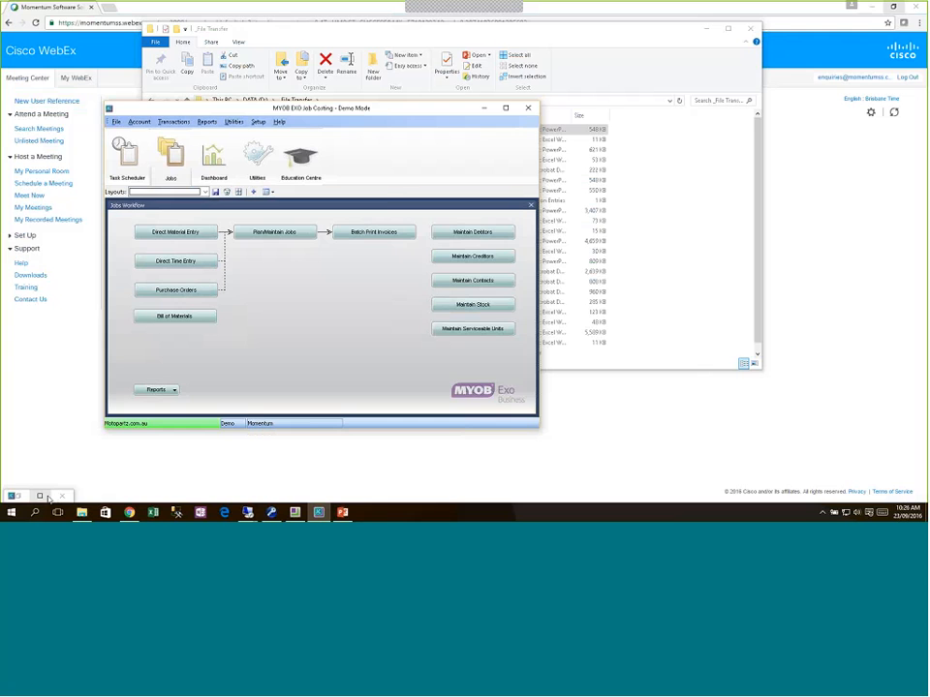
click(47, 498)
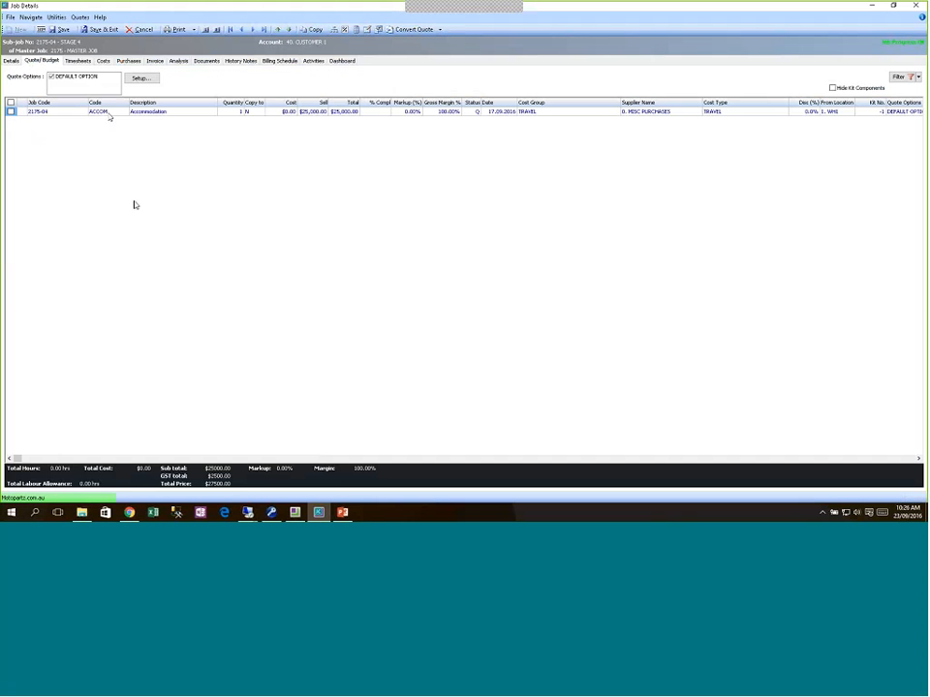
key(Down)
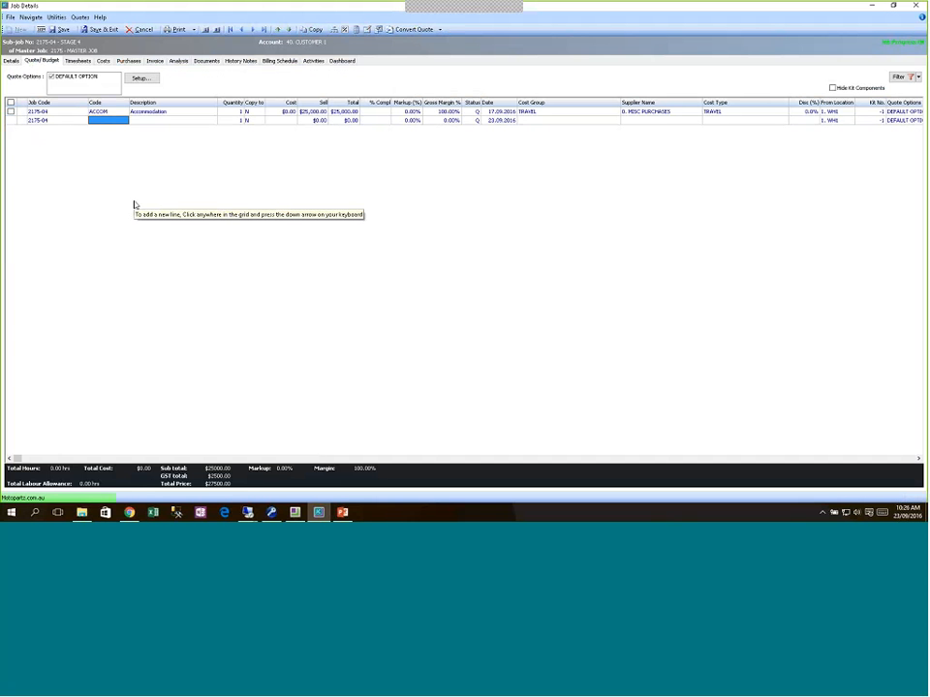
text(E)
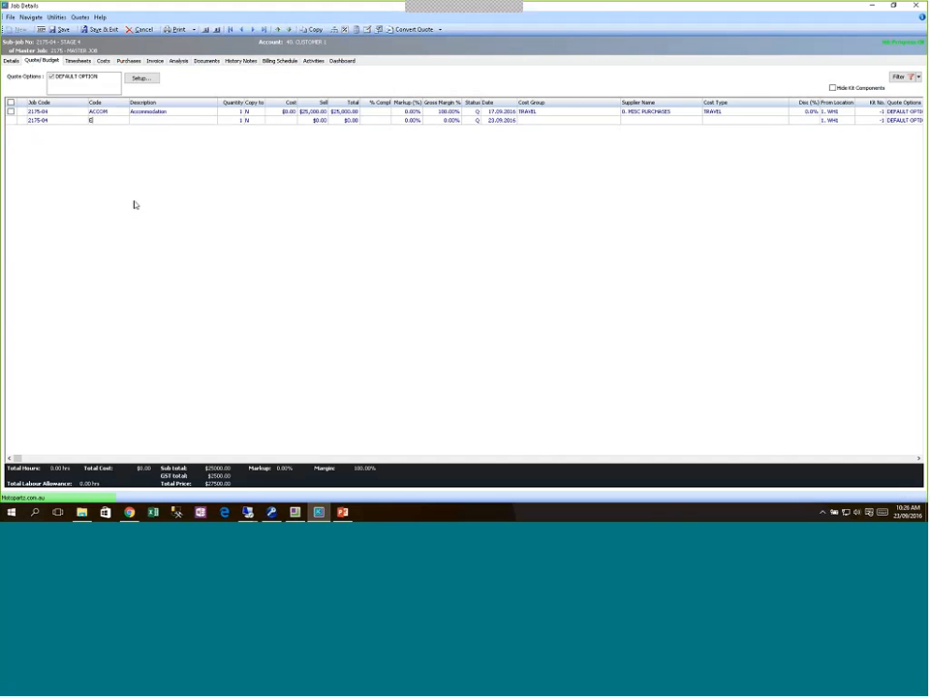
text(NGINEER)
key(Return)
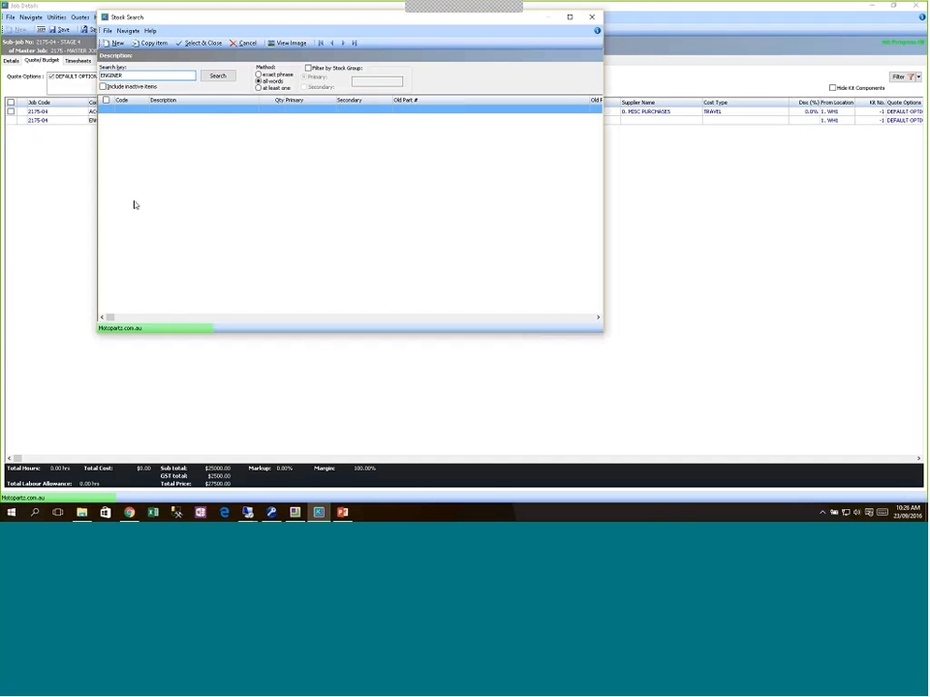
key(BackSpace)
key(BackSpace)
key(Return)
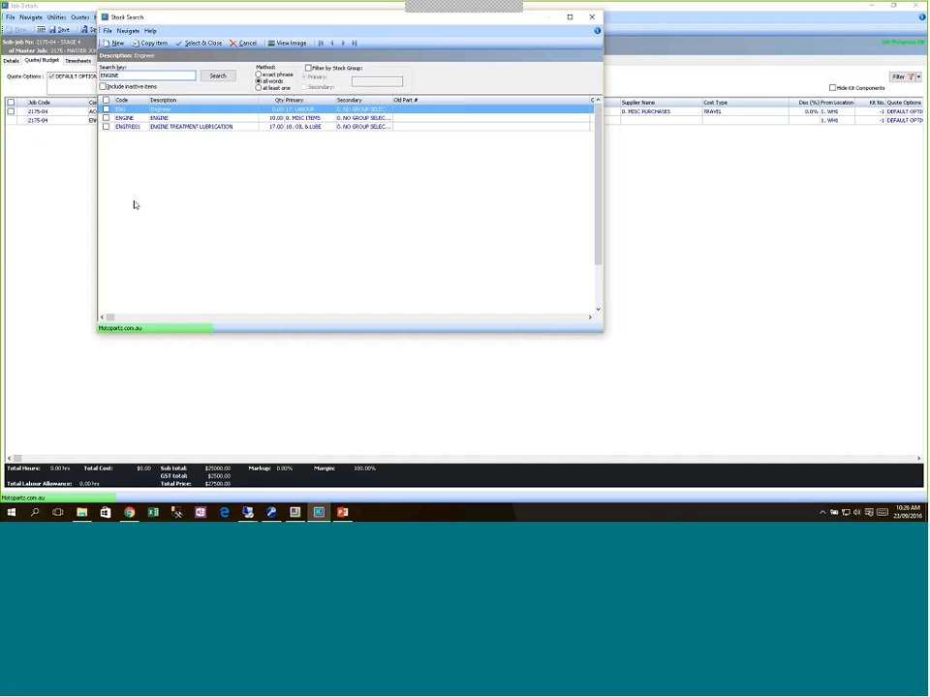
key(Down)
key(Return)
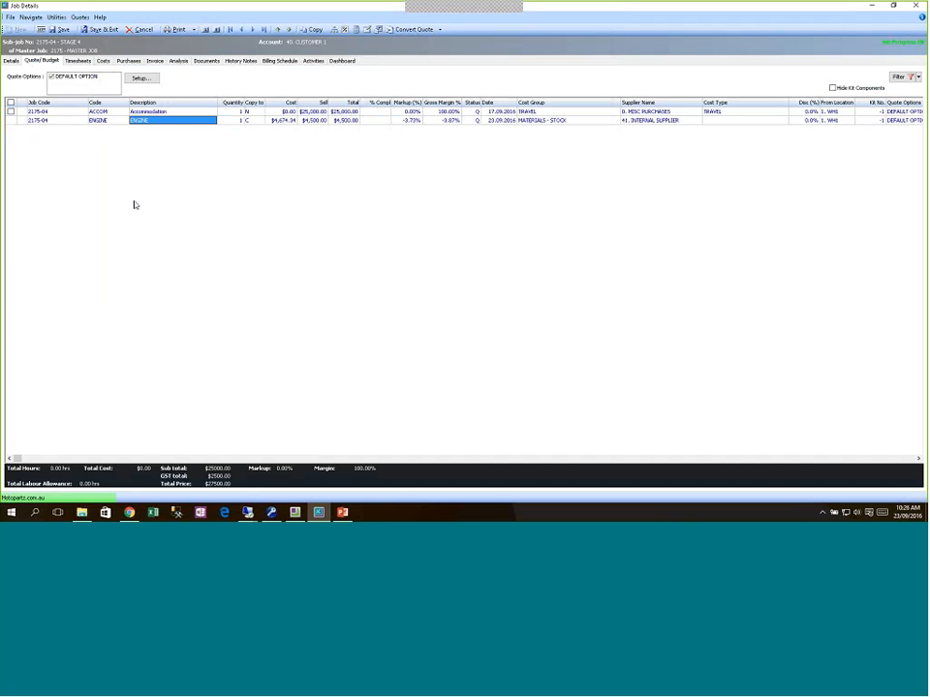
Step: Set the ENGINE line's sell price to $6,000.00 and refresh the quote totals
key(Tab)
key(Tab)
key(Tab)
key(Tab)
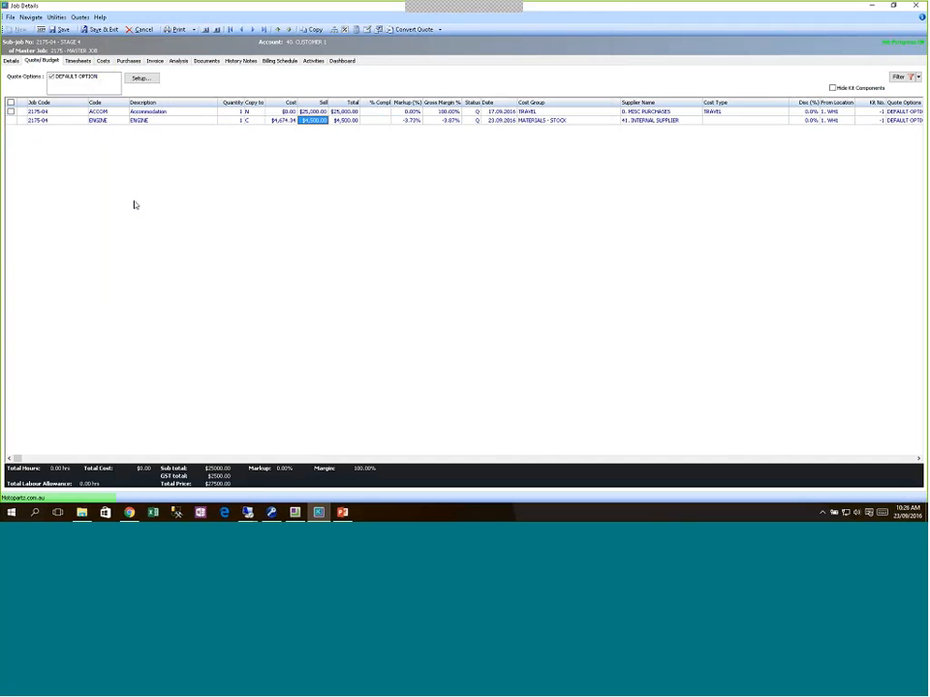
text(6000)
key(Tab)
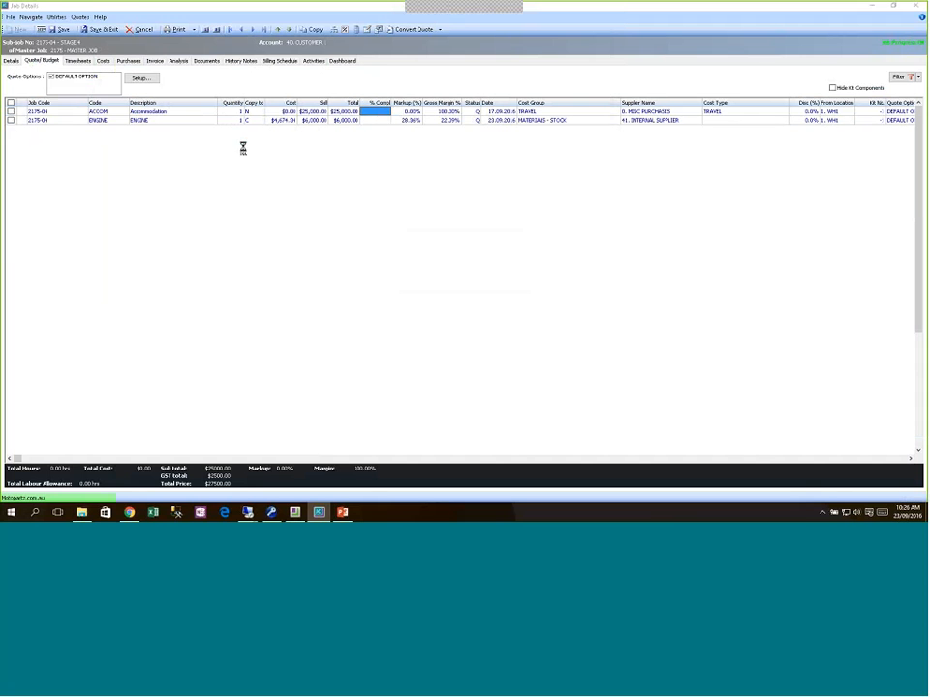
click(108, 120)
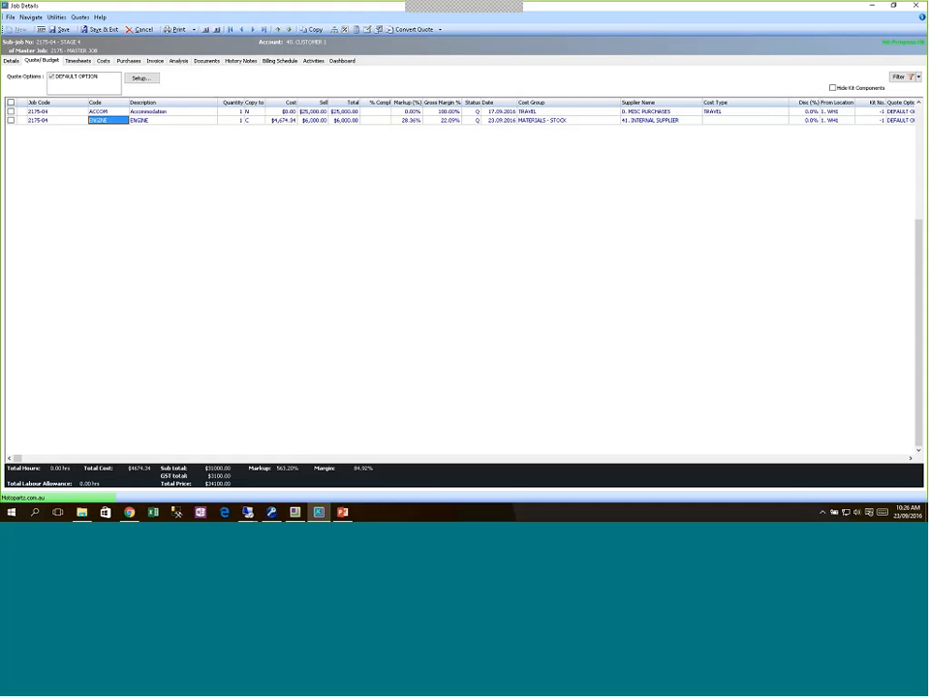
click(206, 30)
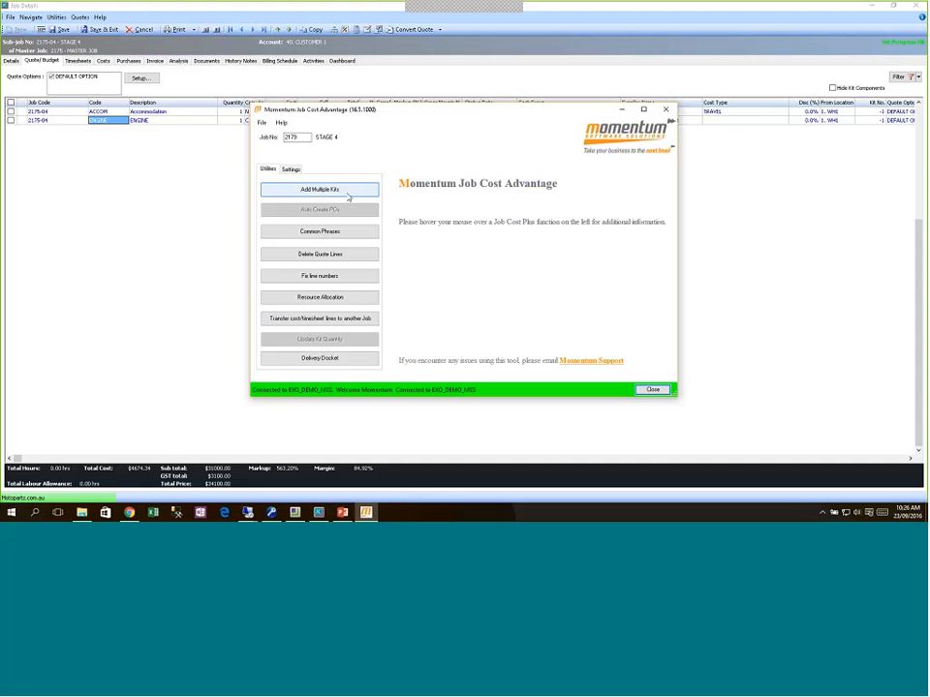
Step: Expand all kits into component lines with Add Multiple Kits, then review the ENGINE, LABOUR and alternator lines
click(348, 191)
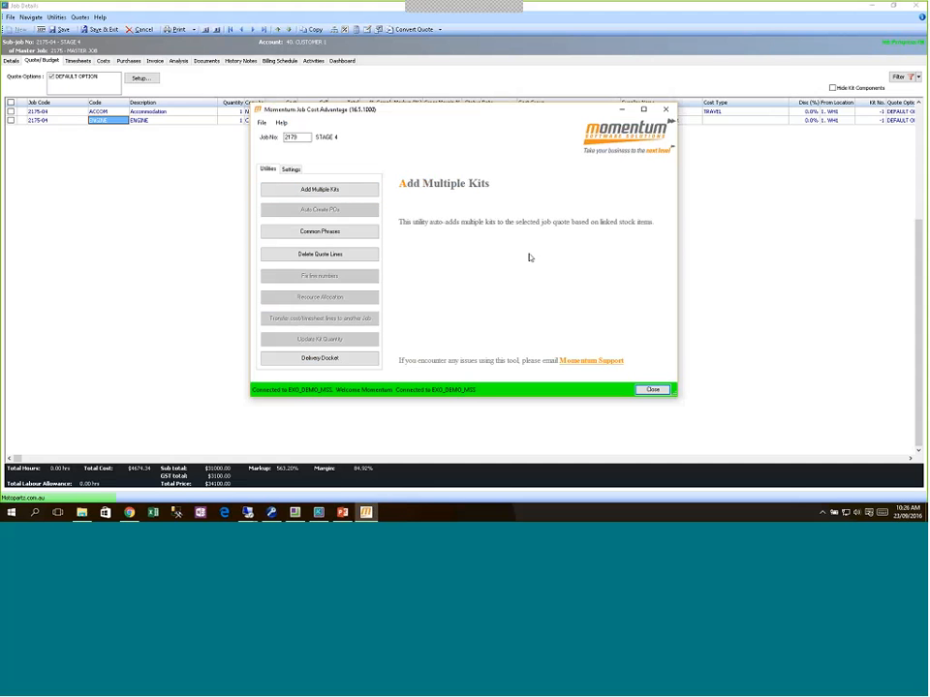
click(653, 390)
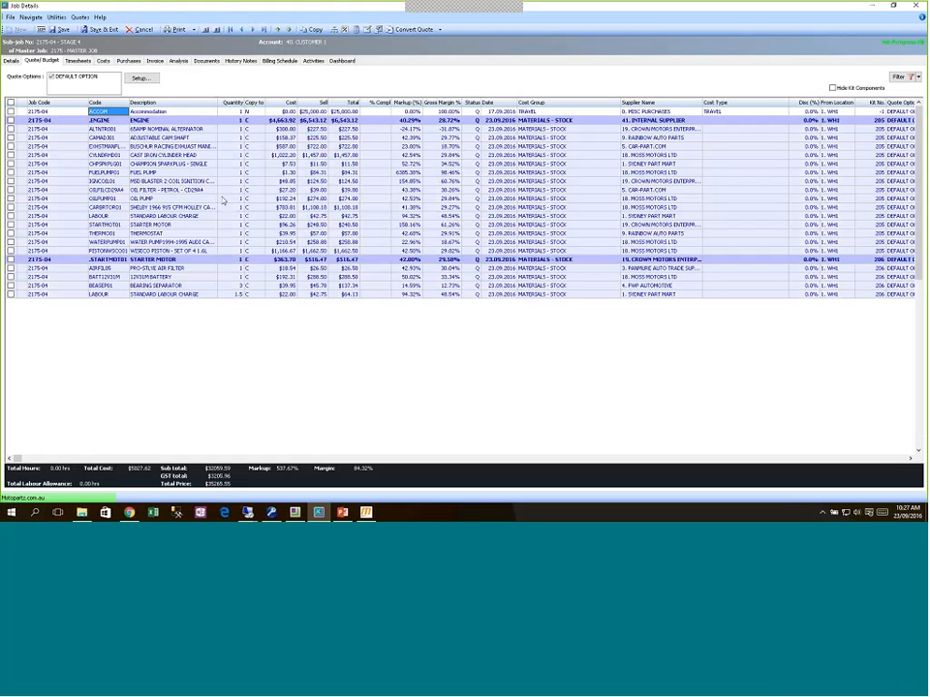
click(106, 122)
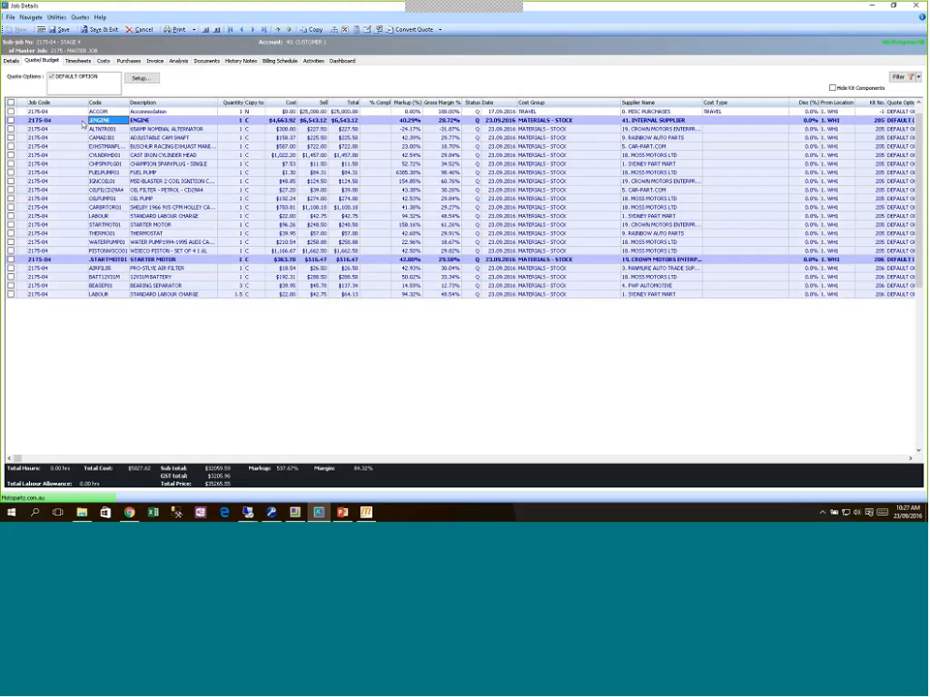
click(107, 294)
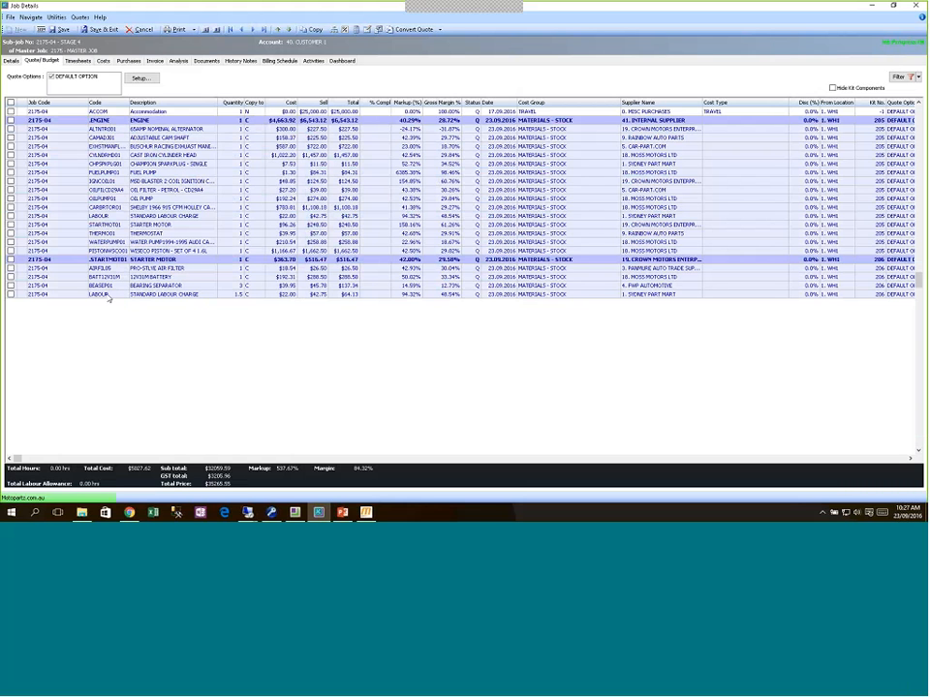
click(108, 129)
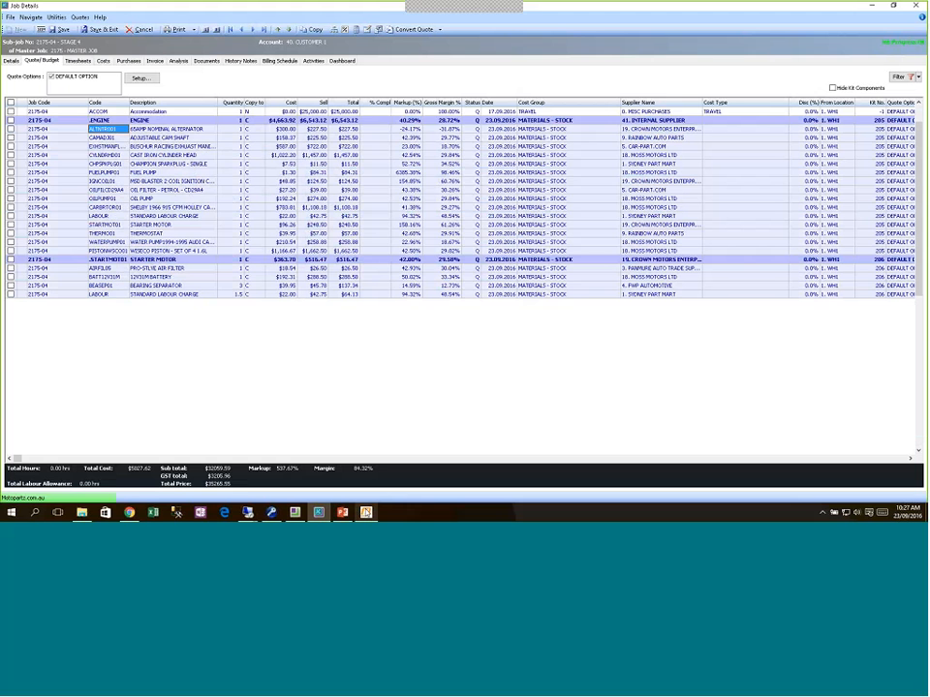
Step: Preview the Add Multiple Kits and Common Phrases functions, then open the job's Details form
click(366, 512)
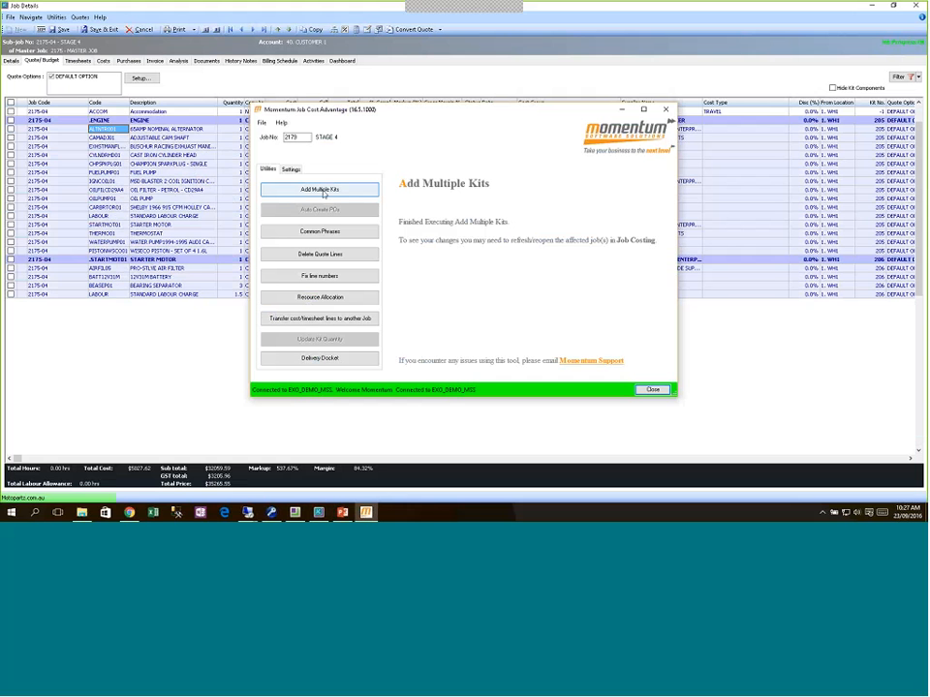
click(323, 188)
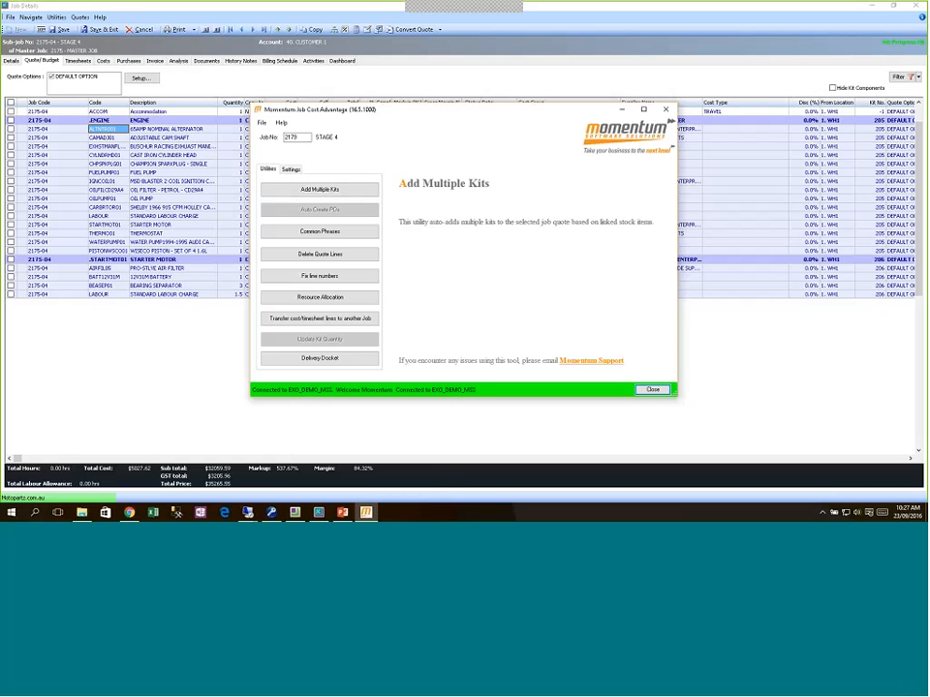
click(333, 232)
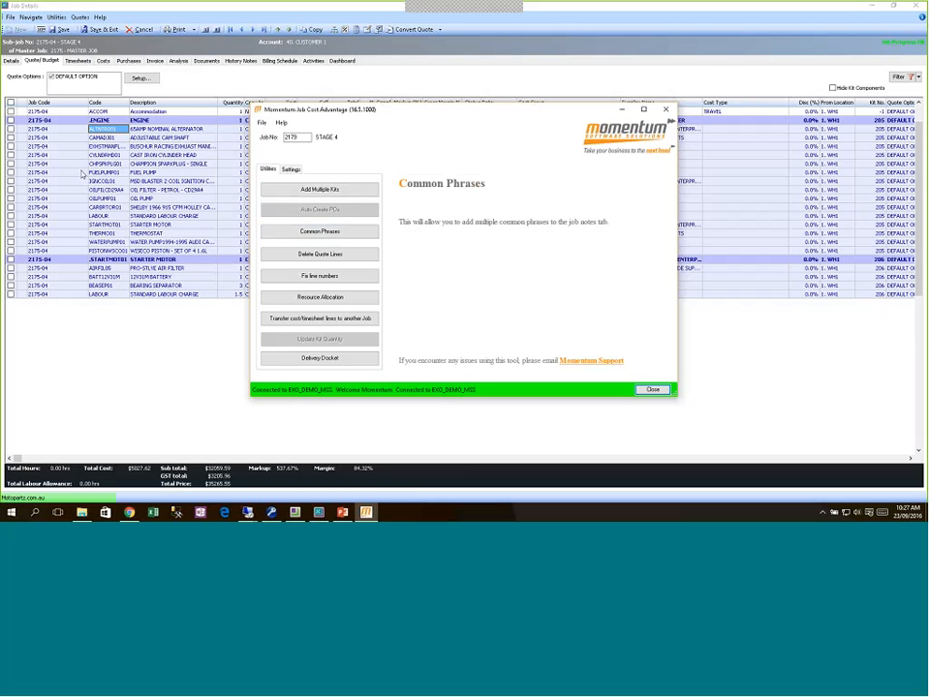
click(82, 173)
click(10, 60)
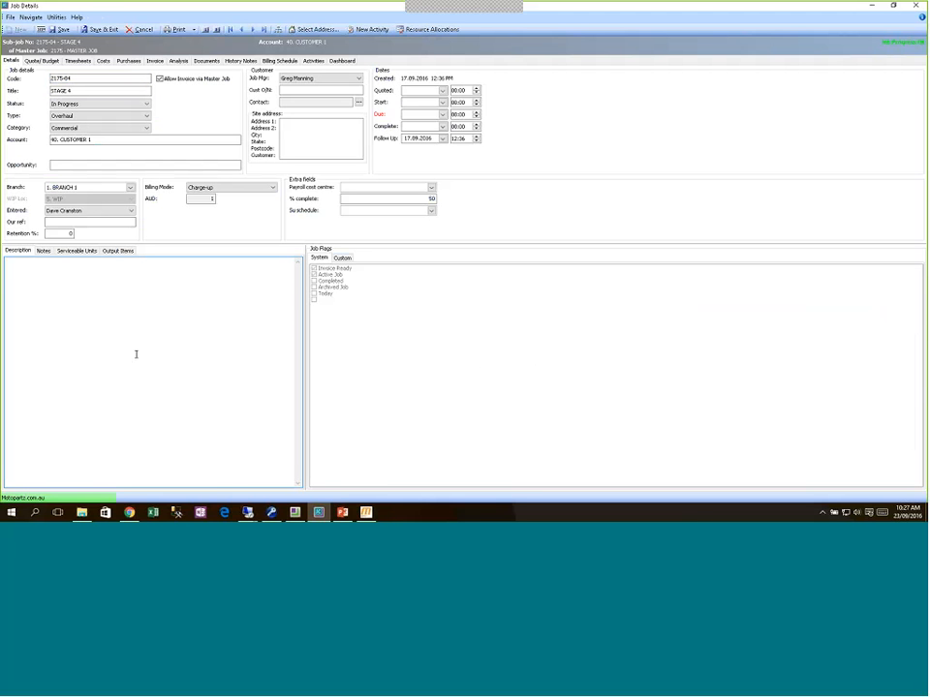
Step: Type 'Scope of Work:-' and 'Inclusions' as separate lines in the job description
text(Sco)
text(pe of )
text(Work)
text(In)
text(s)
text(lusions)
key(Return)
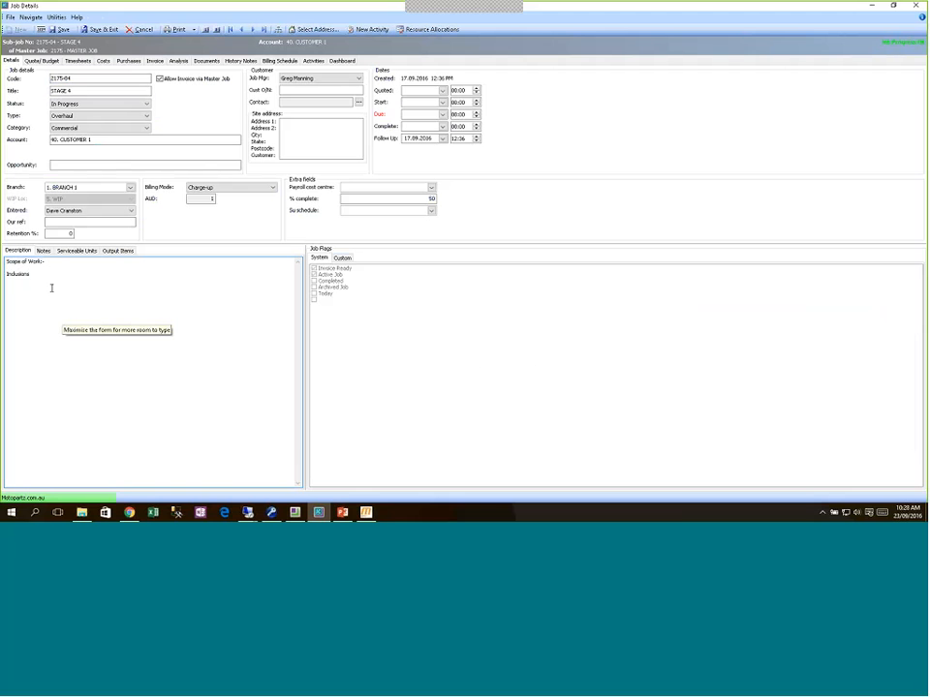
right_click(14, 284)
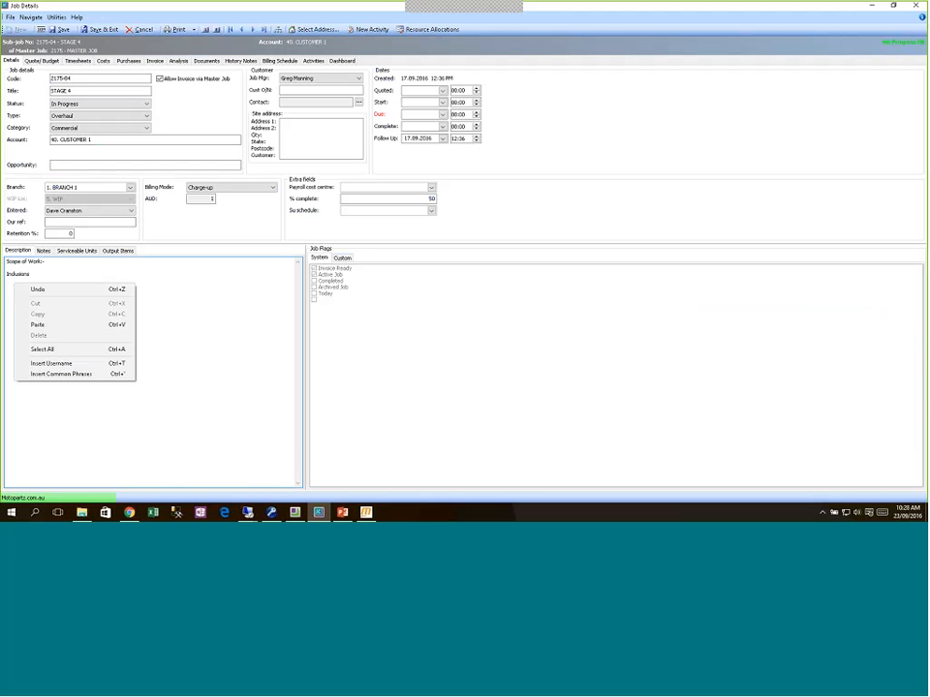
Step: Save 'Excludes Subcontractor Labour' as a new common phrase and insert it into the description
click(55, 377)
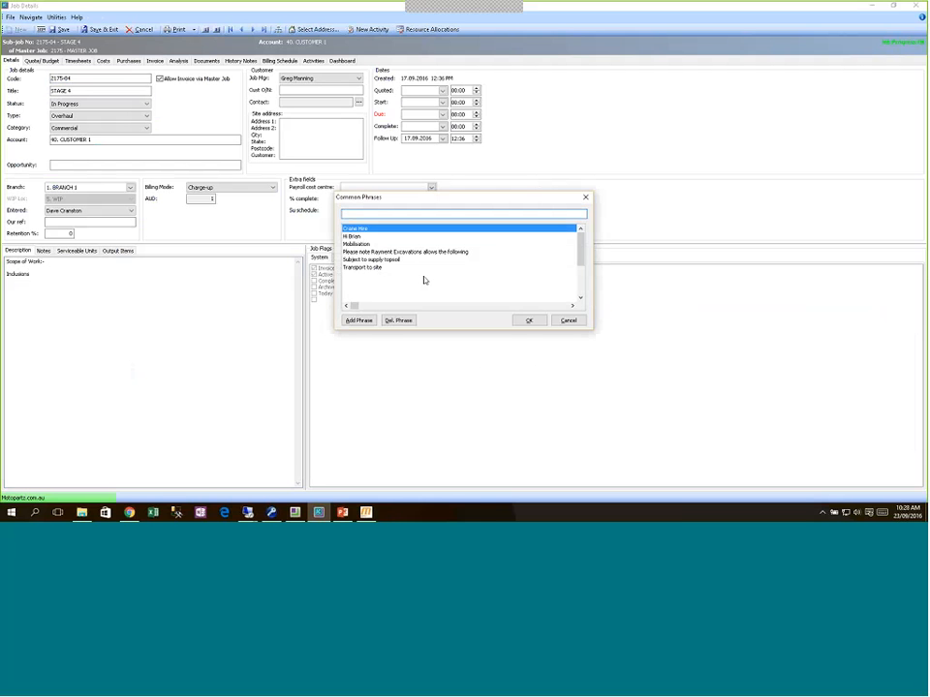
text(Excludes Subcontractor Labour)
click(357, 321)
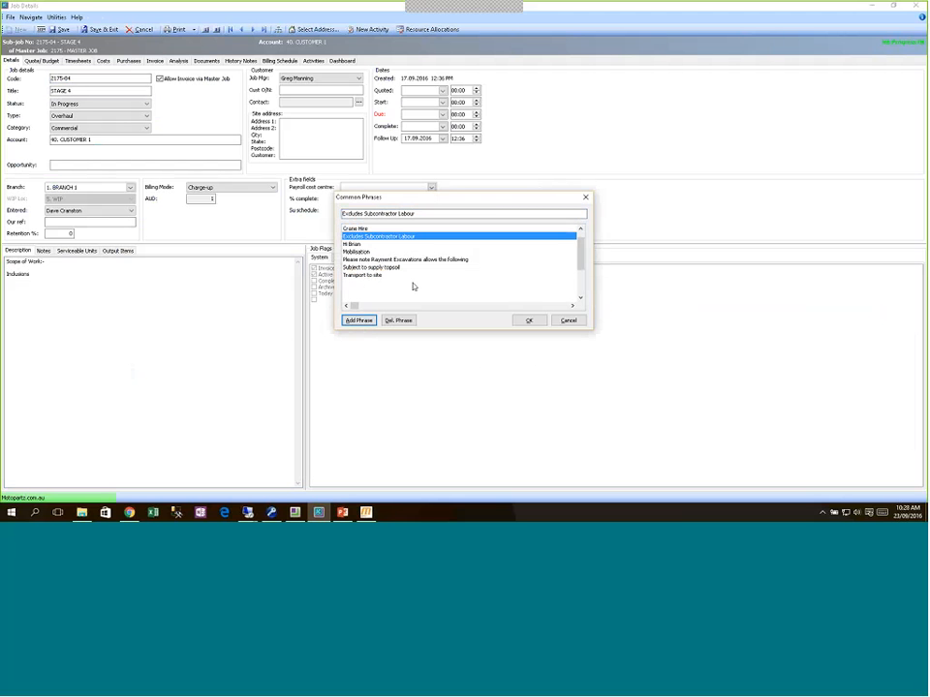
click(529, 320)
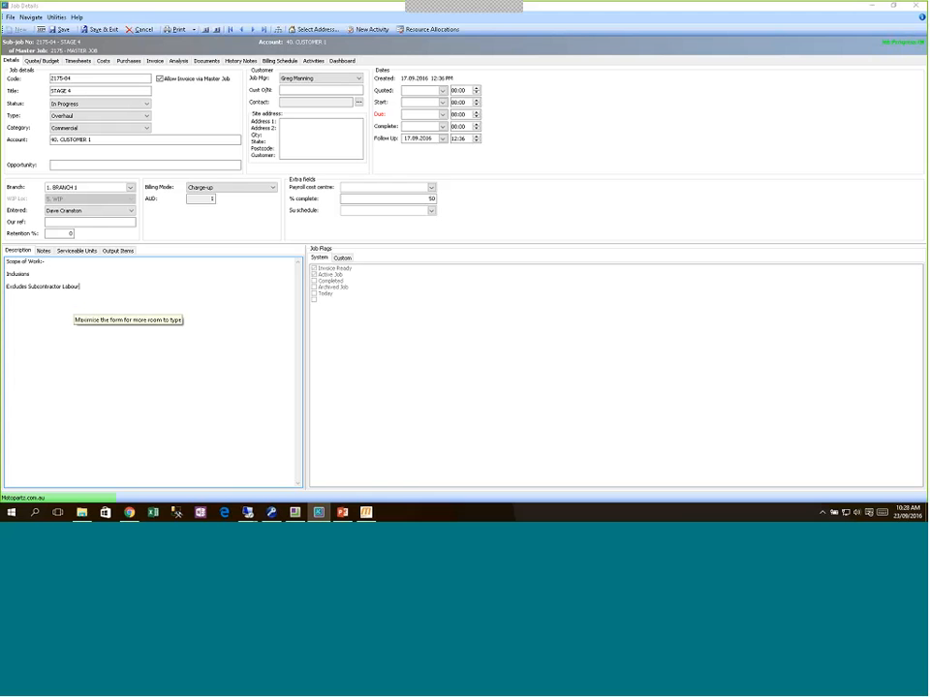
key(Return)
Step: Insert the 'Crane Hire' common phrase on the next line of the description
right_click(111, 302)
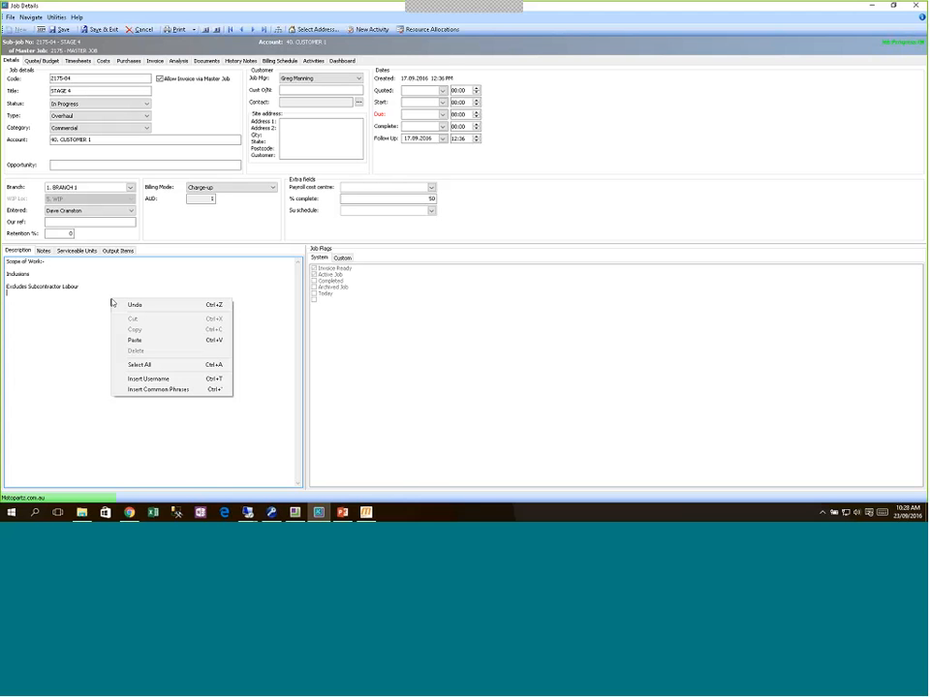
click(158, 389)
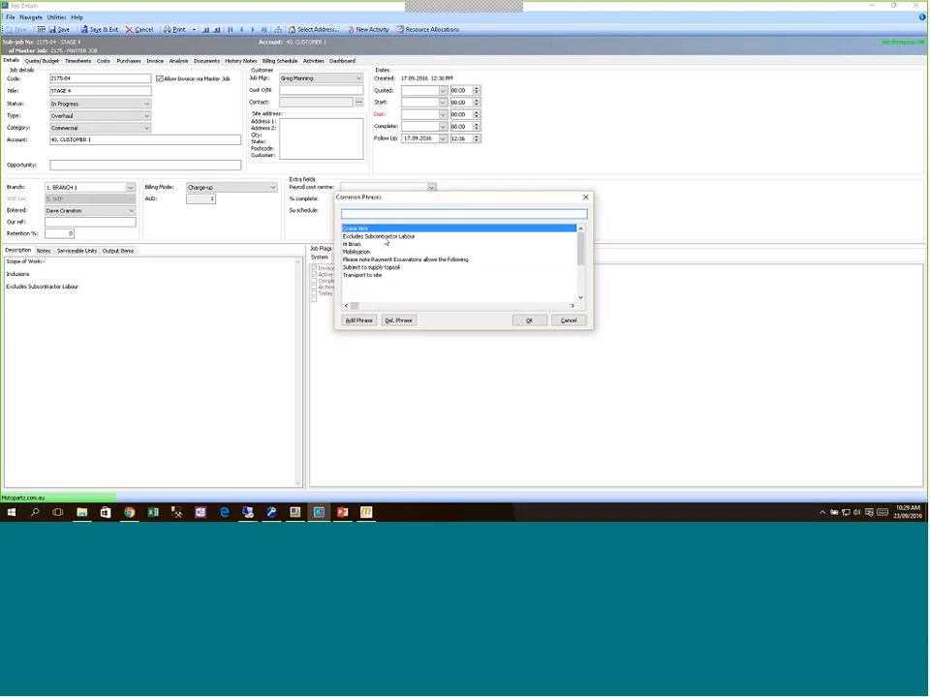
click(529, 319)
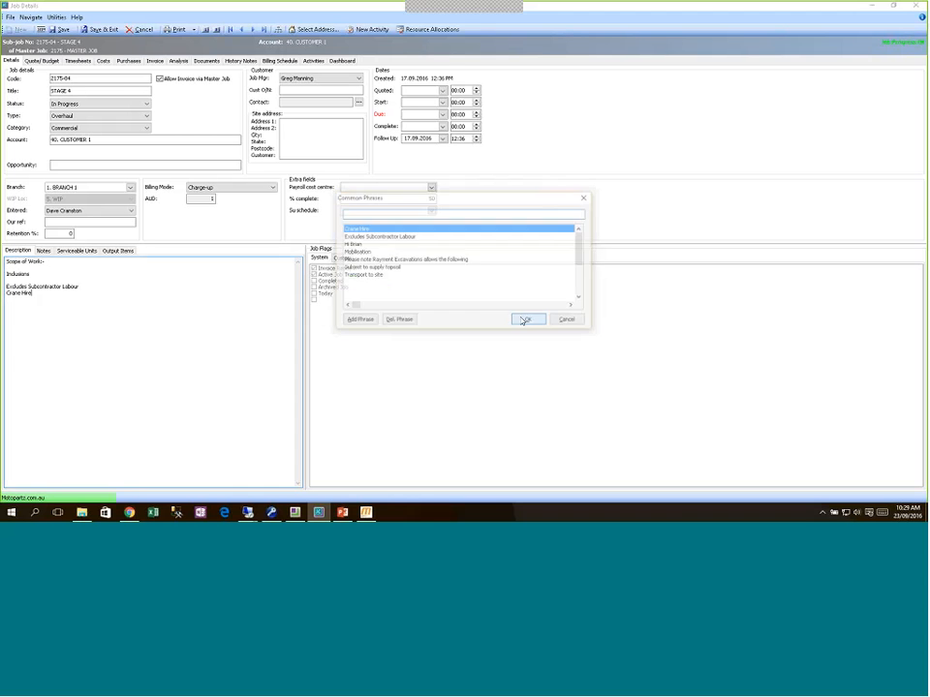
click(366, 513)
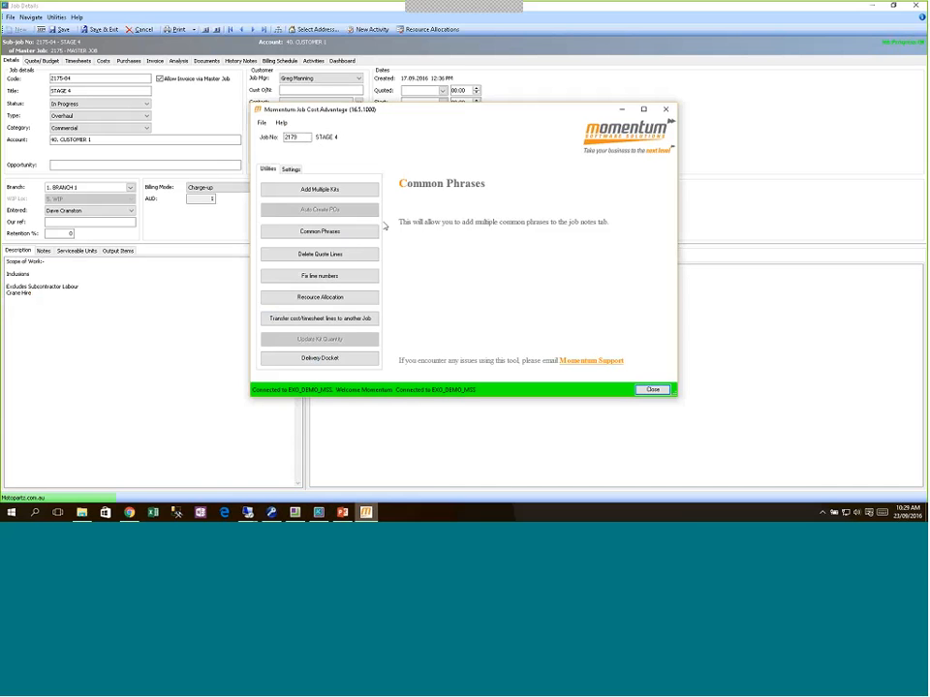
Step: Expand the phrase groups and move Excludes Subcontractor Labour into the Exclusions group
click(351, 235)
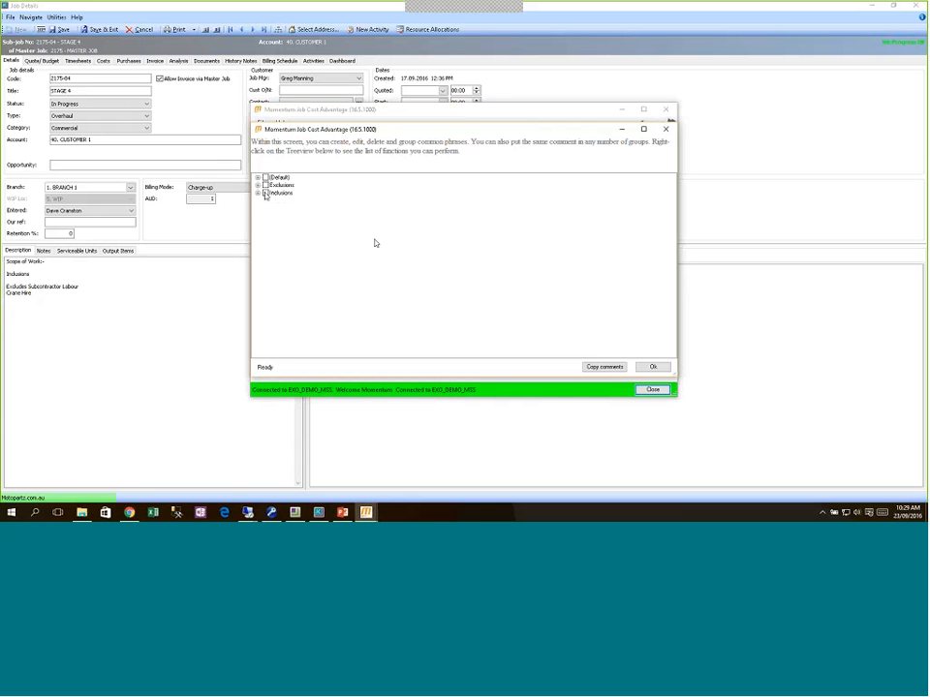
click(258, 177)
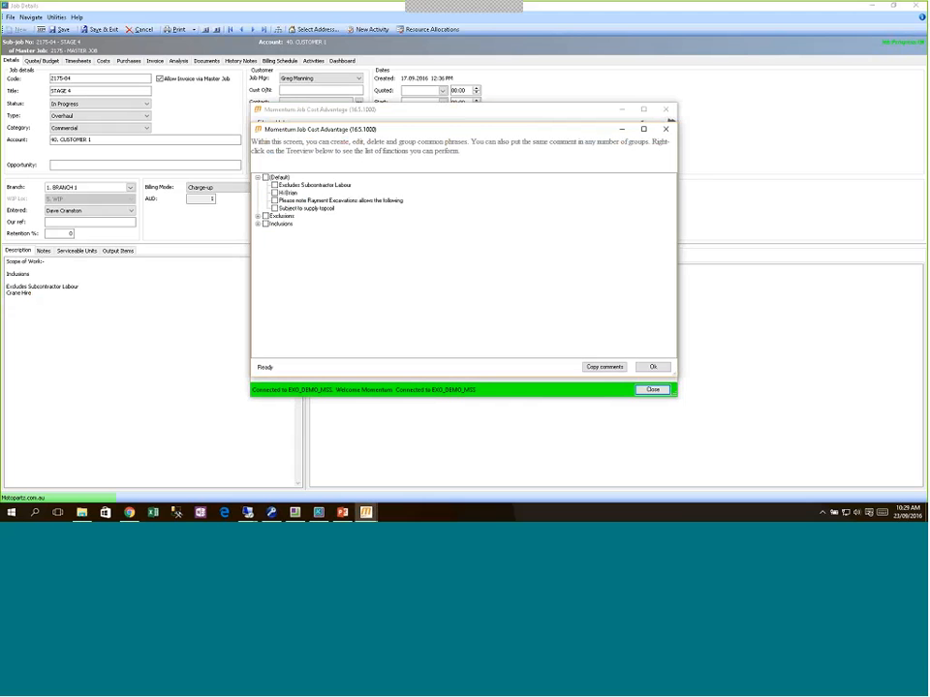
click(258, 216)
click(258, 239)
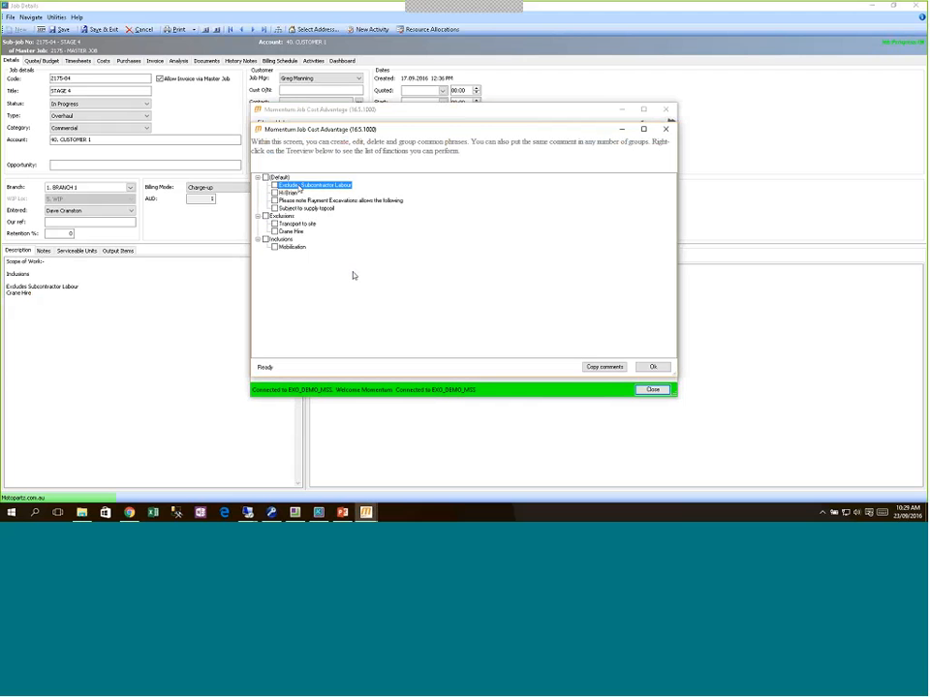
drag(286, 226, 285, 223)
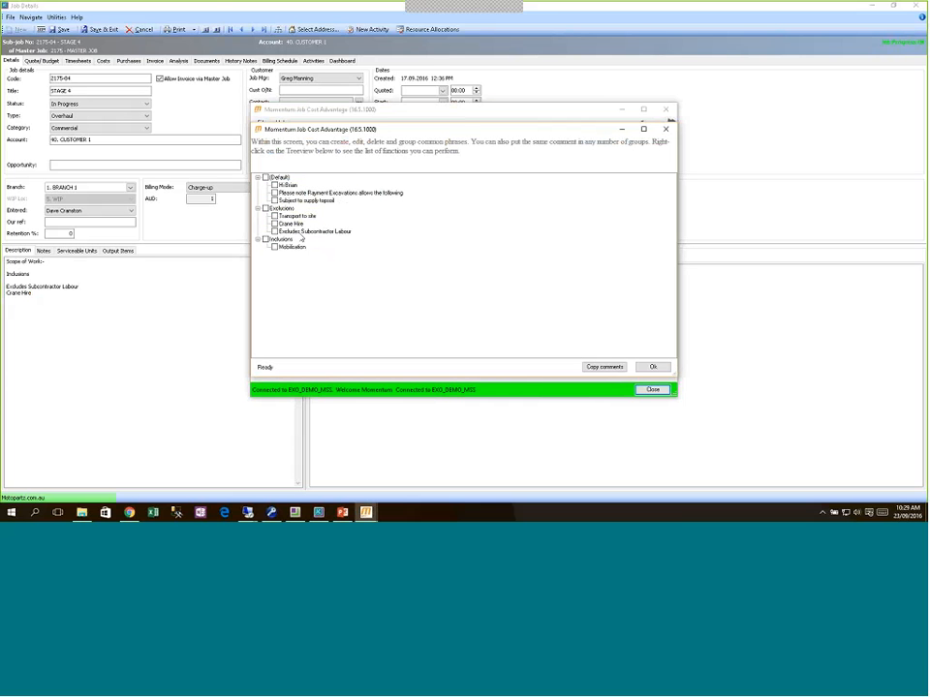
Step: Move Excludes Subcontractor Labour up twice to head Exclusions, then add a new phrase group
right_click(300, 232)
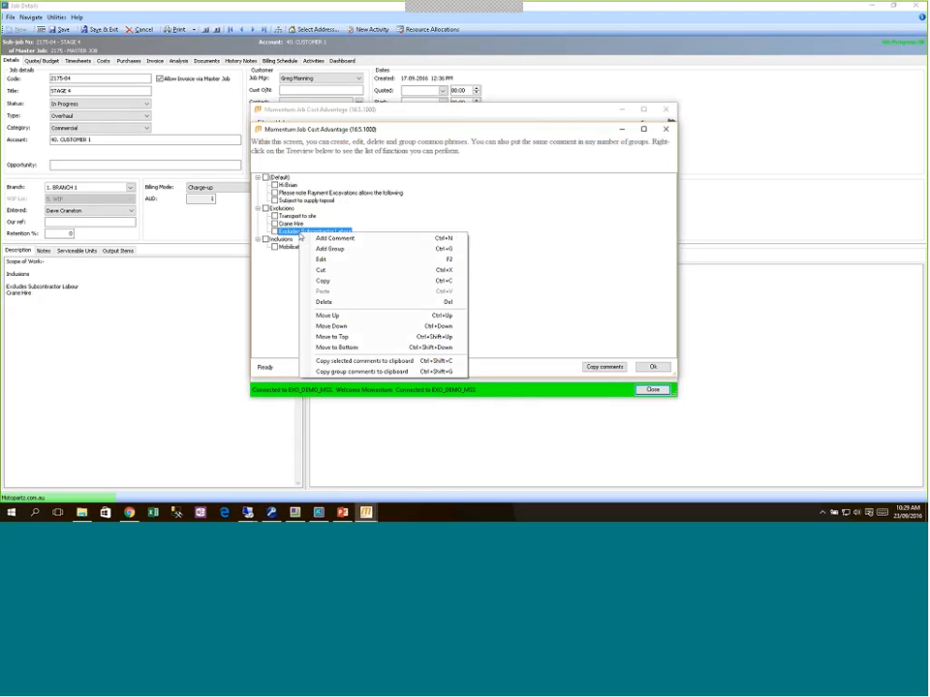
click(346, 316)
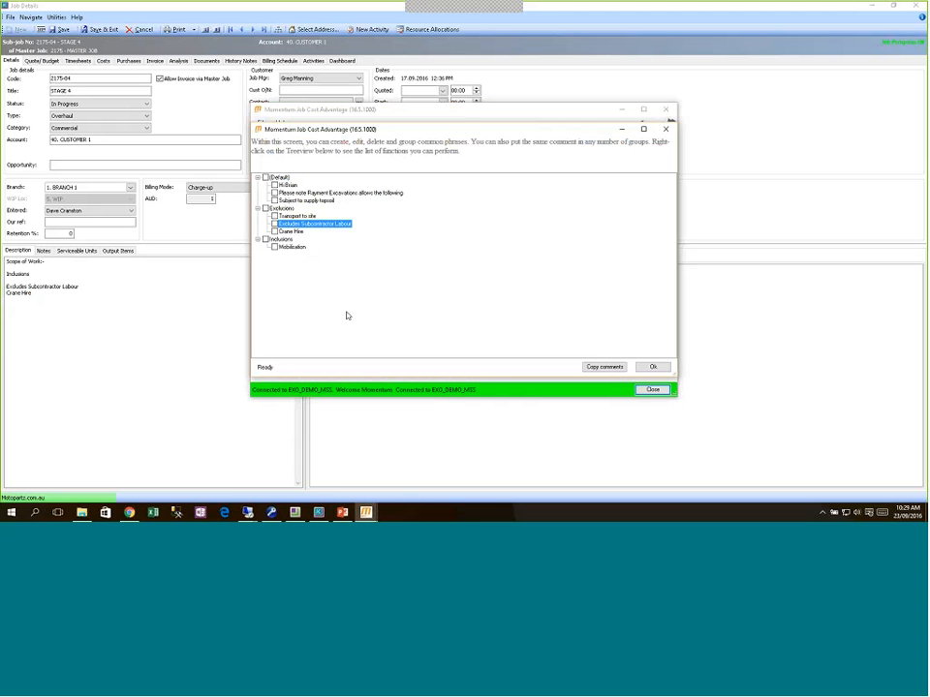
right_click(302, 224)
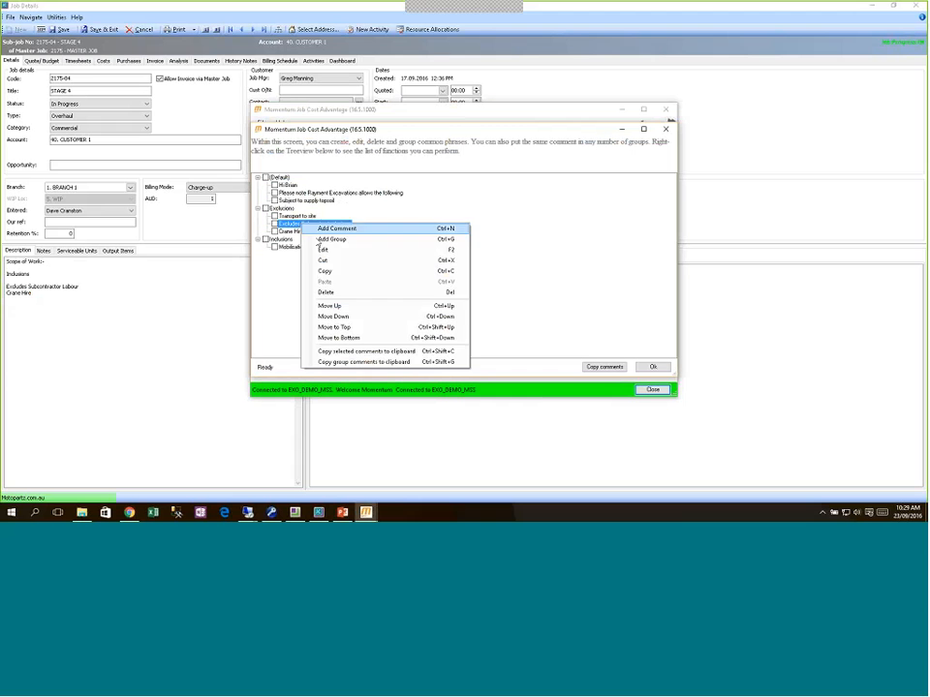
click(349, 305)
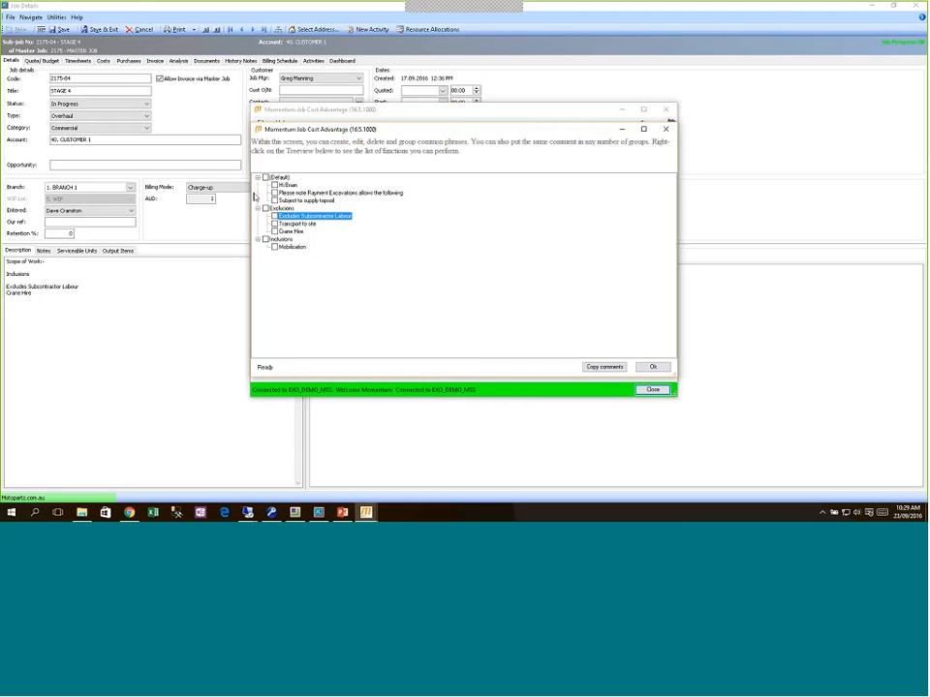
right_click(277, 261)
click(300, 275)
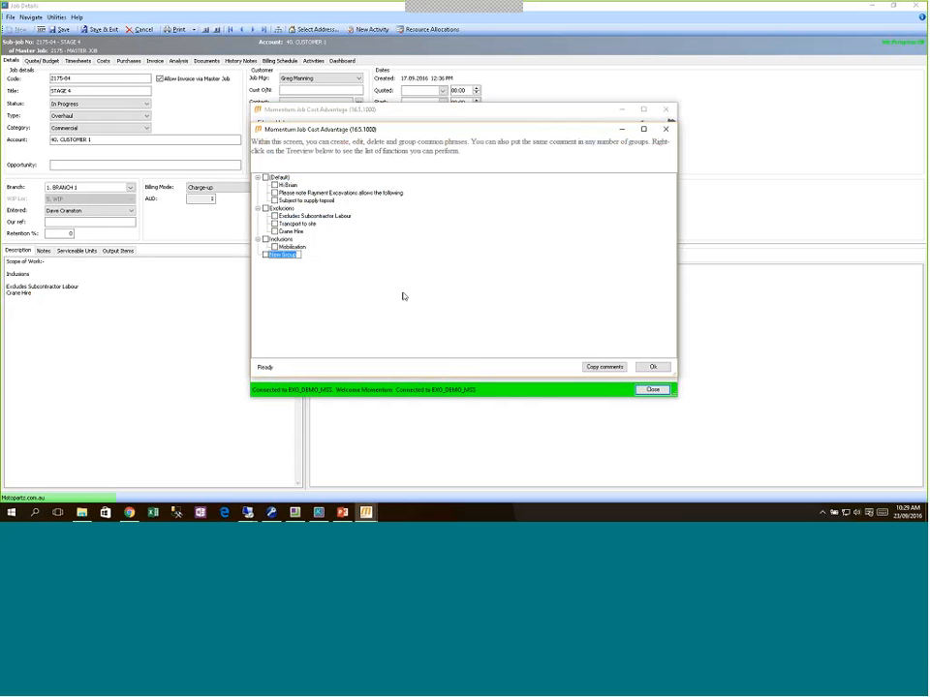
Step: Name the group 'Project Quote Standard Terms' and add the phrase 'Please refer to Page 5 of Tender Document'
text(Project Quote Standard Terms)
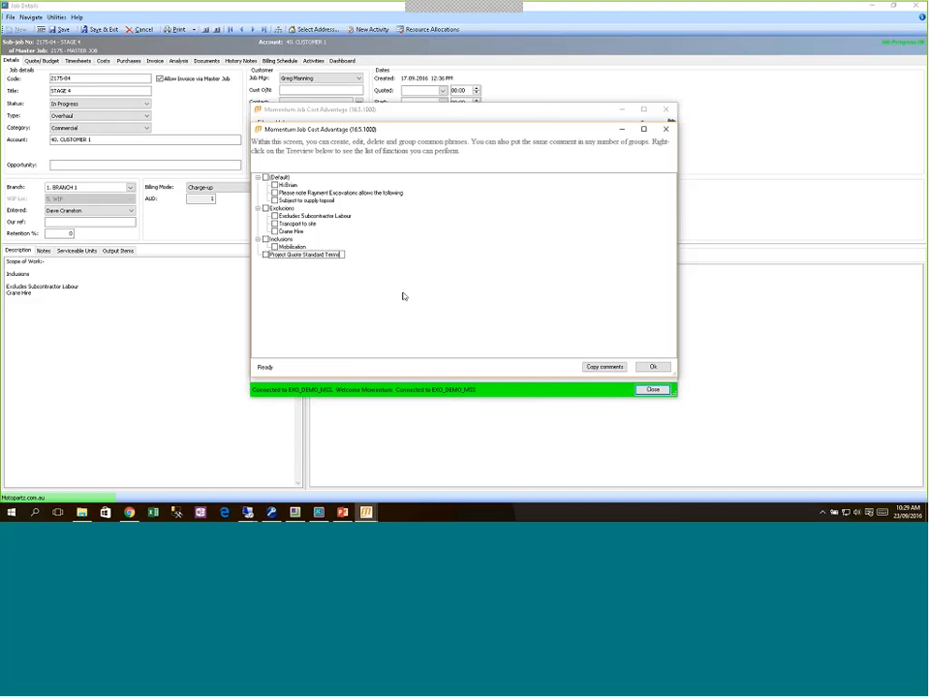
key(Return)
right_click(261, 254)
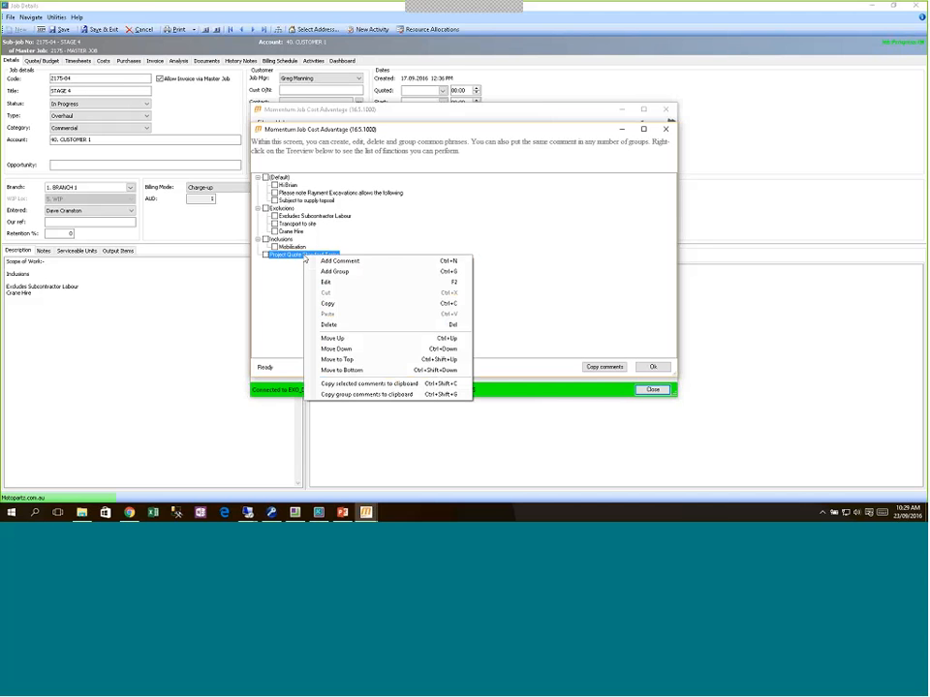
click(349, 263)
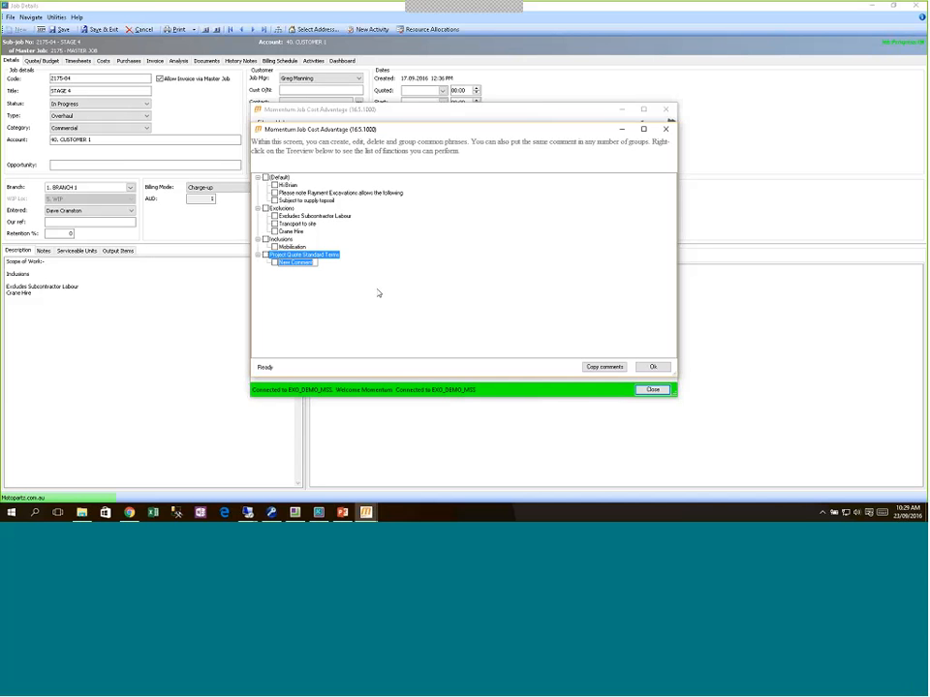
key(BackSpace)
text(Please)
key(BackSpace)
key(BackSpace)
key(BackSpace)
text(ase refer to Page 5 of Tender Doc)
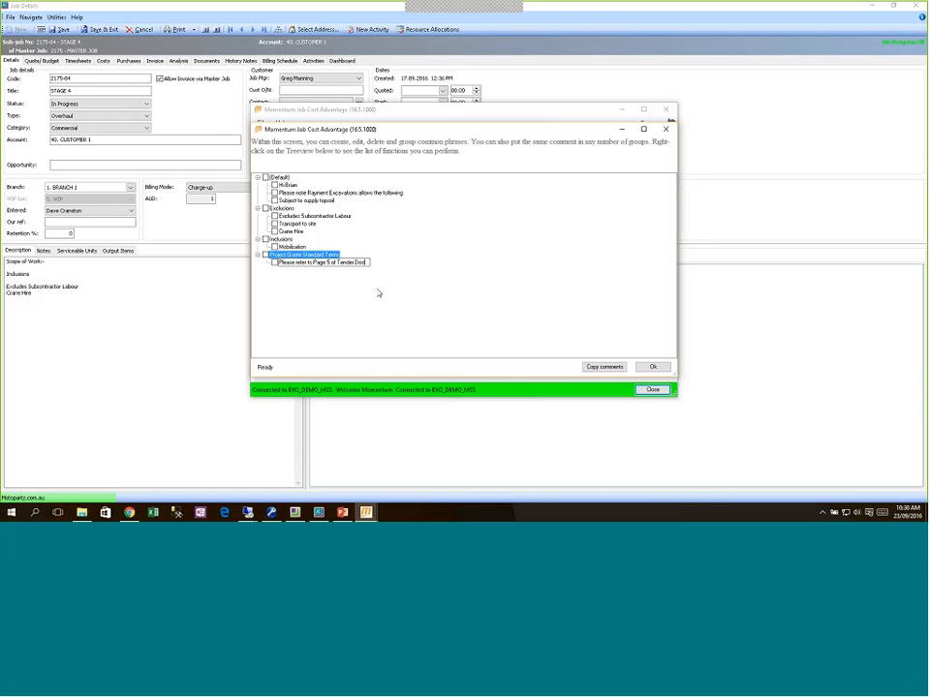
text(ument)
key(Return)
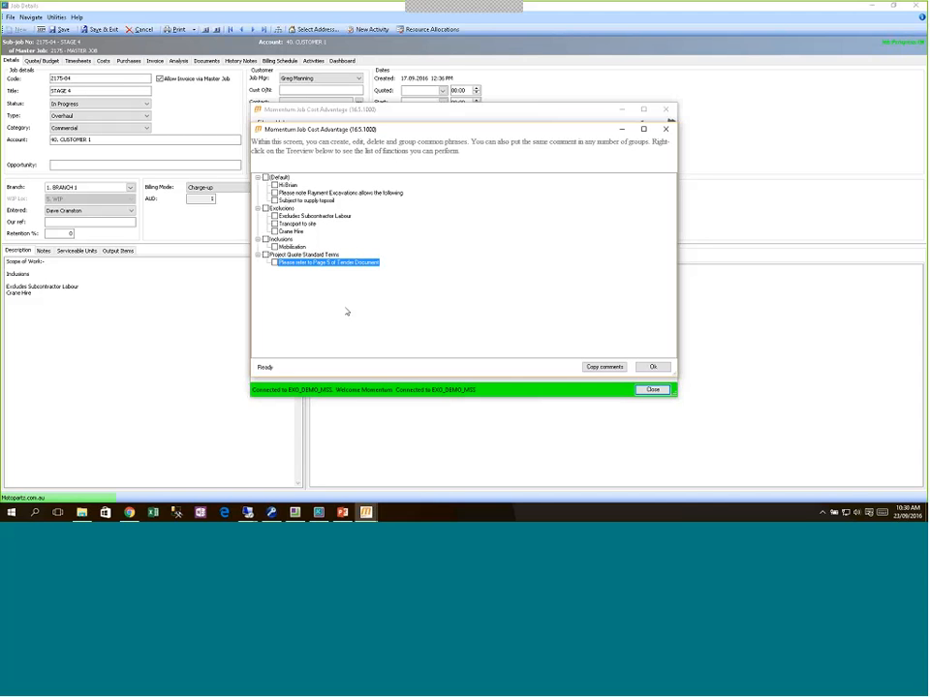
Step: Add a second phrase to the group about the client providing safety inductions
right_click(306, 276)
click(324, 285)
text(Client to provide saftey includtions)
key(Return)
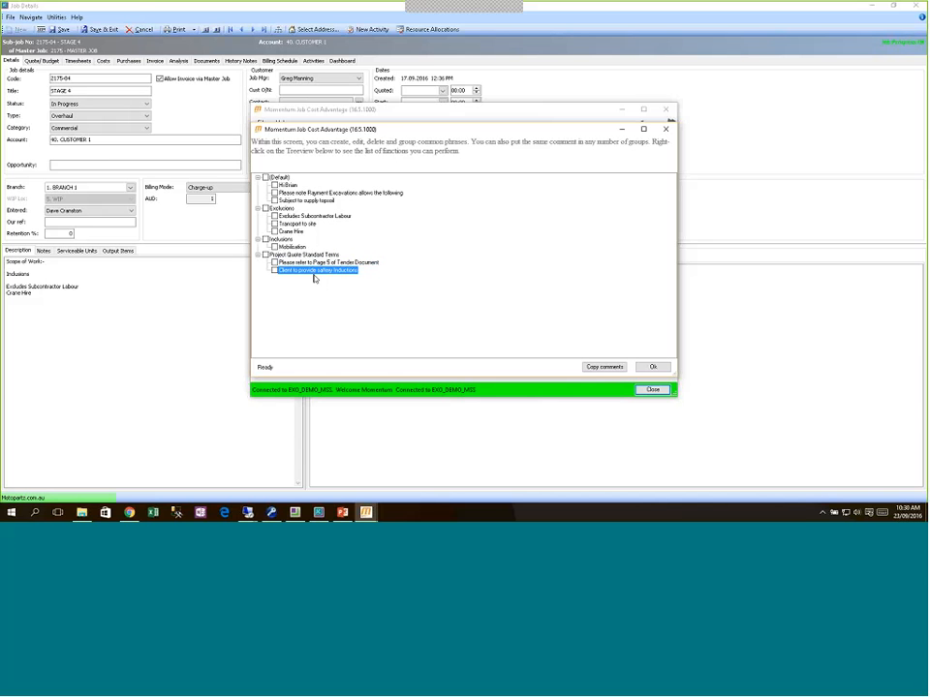
Step: Tick the Project Quote Standard Terms and Exclusions phrases and copy them
click(267, 255)
click(265, 208)
click(600, 368)
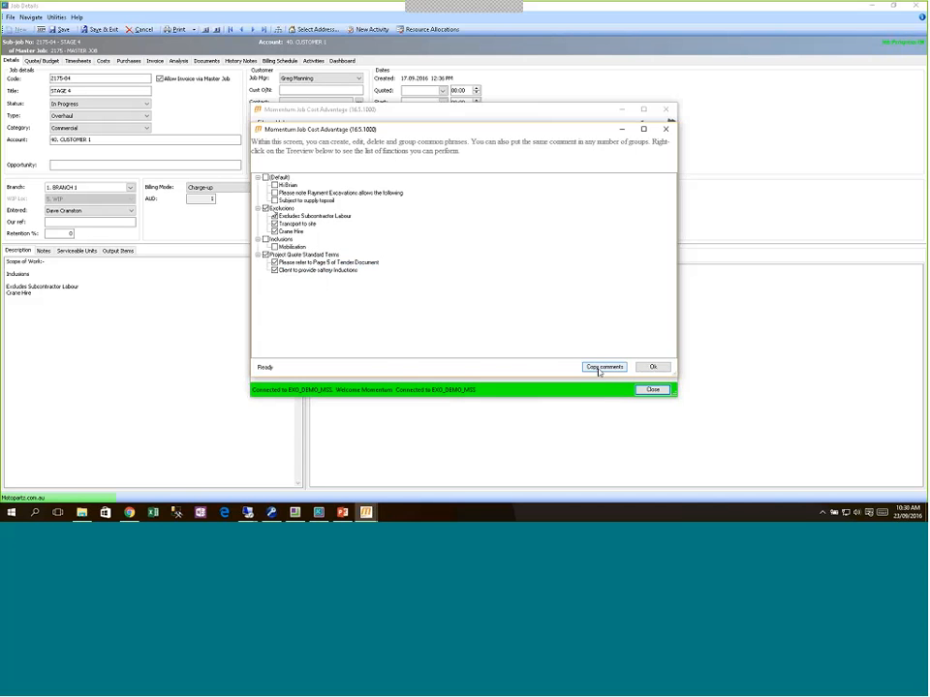
click(653, 367)
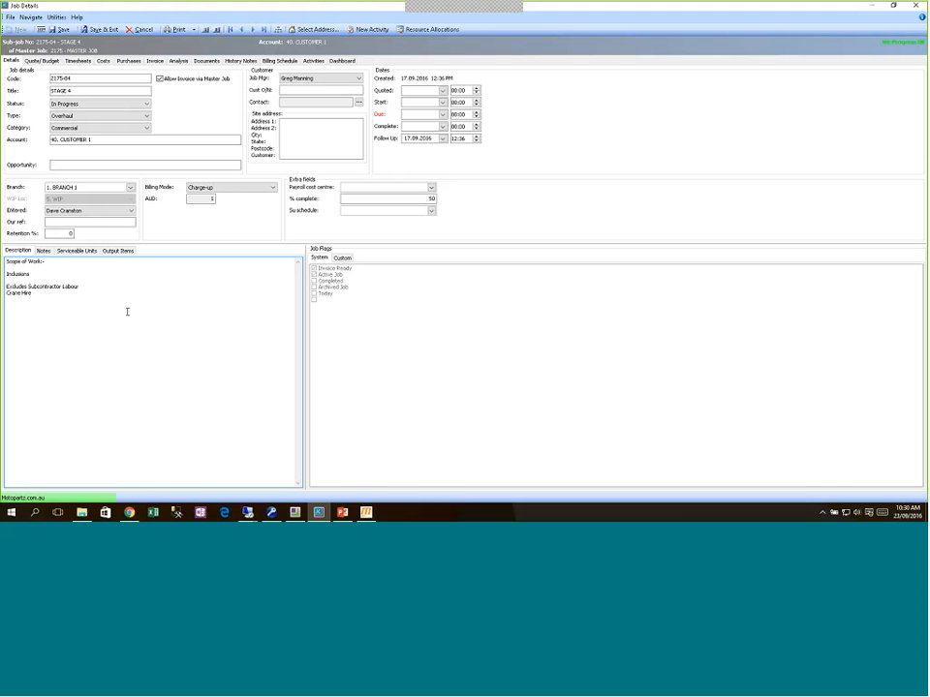
Step: Replace the old Inclusions-to-Crane Hire description text with the copied phrases and save with Ctrl+S
drag(6, 274, 127, 311)
key(Delete)
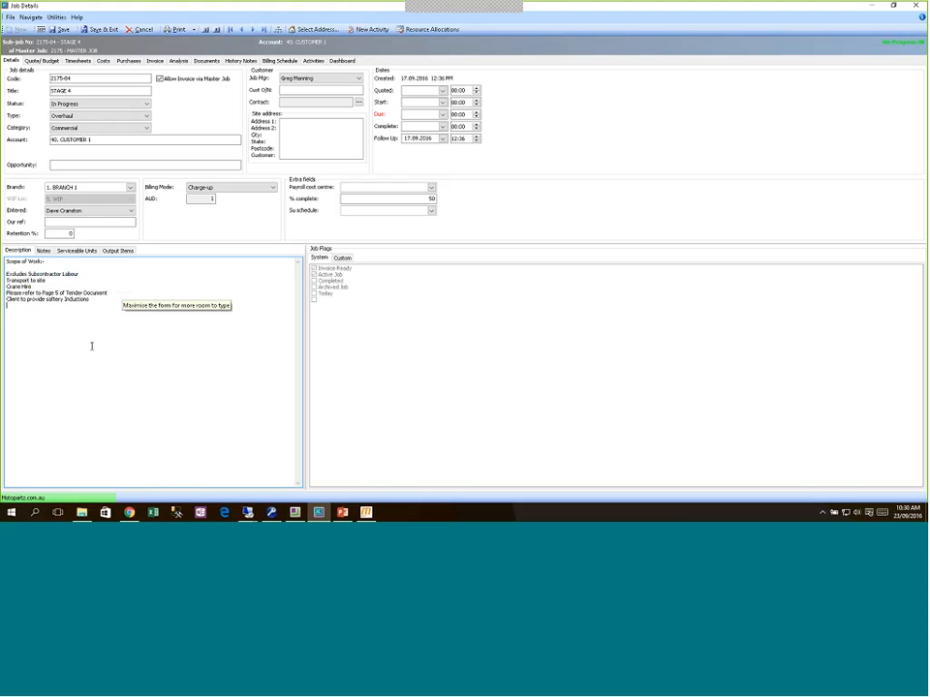
right_click(91, 346)
key(Escape)
key(BackSpace)
key(ctrl+s)
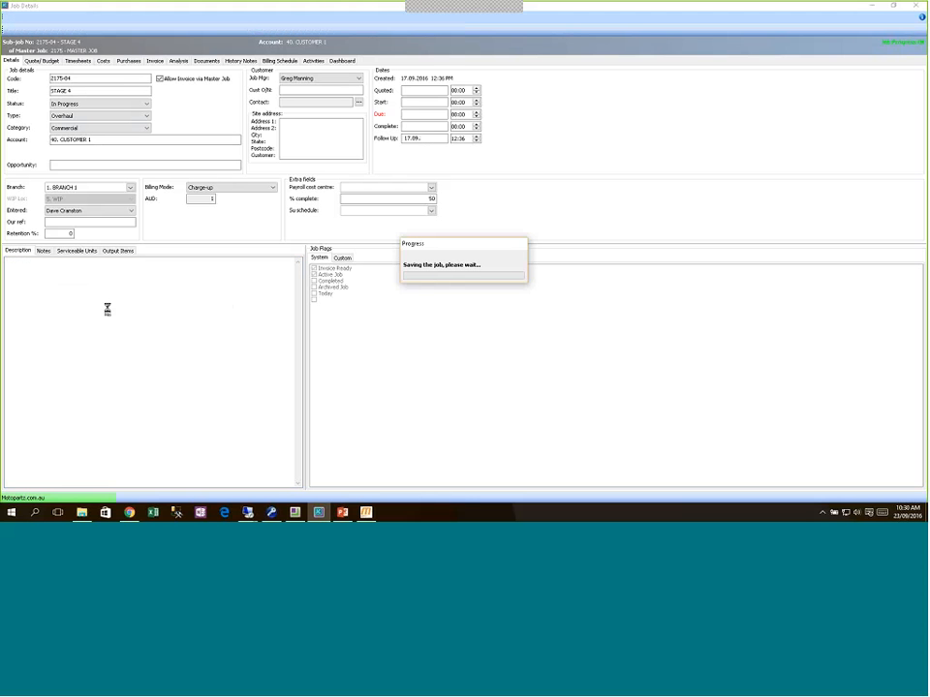
Step: Bring Momentum forward, recheck the common phrases, and view the Delete Quote Lines explanation
click(366, 514)
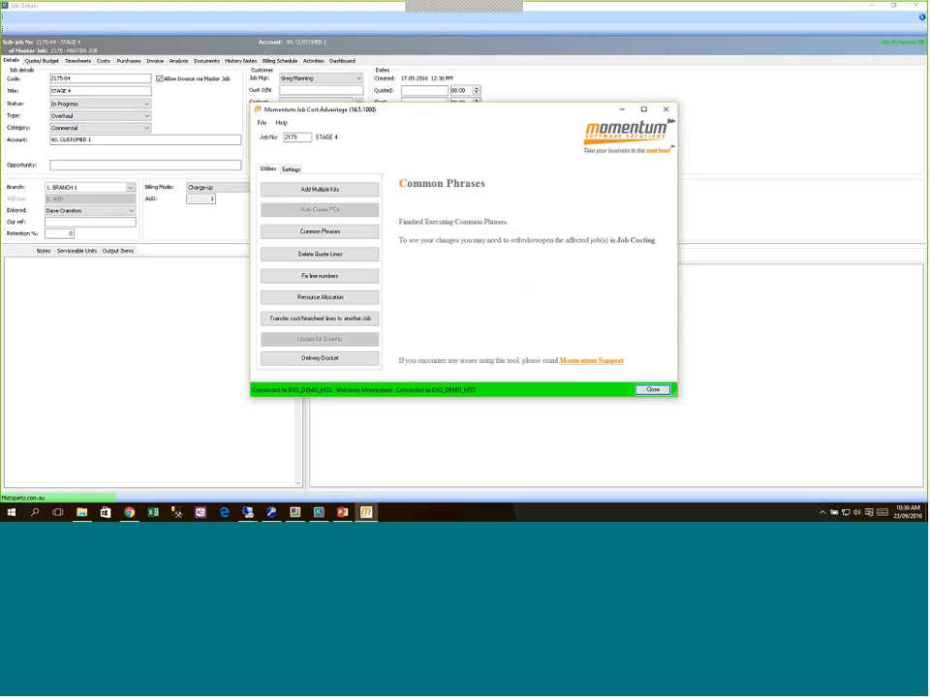
click(320, 231)
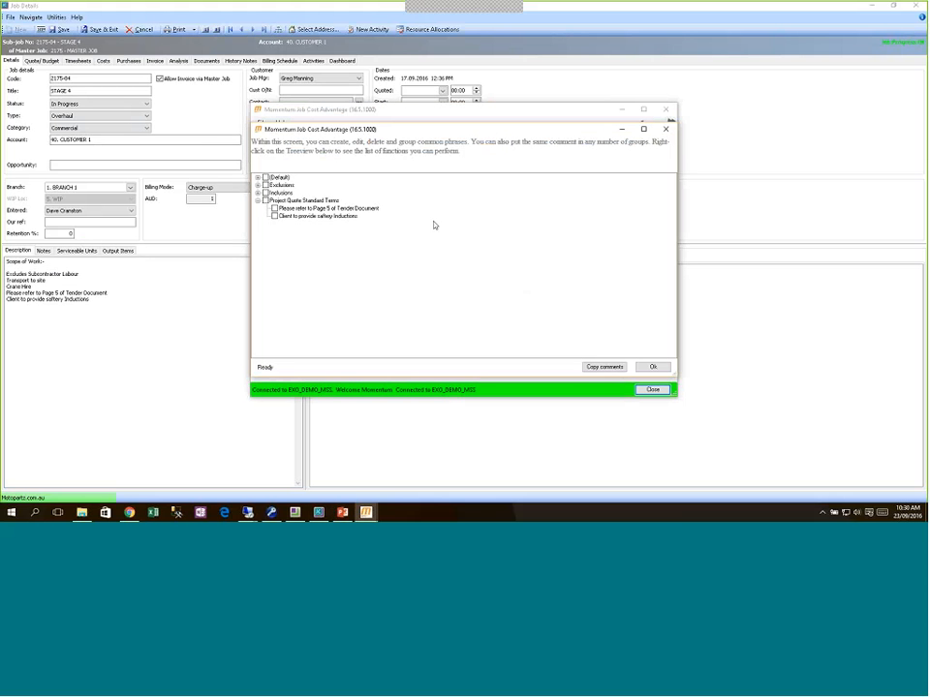
click(653, 368)
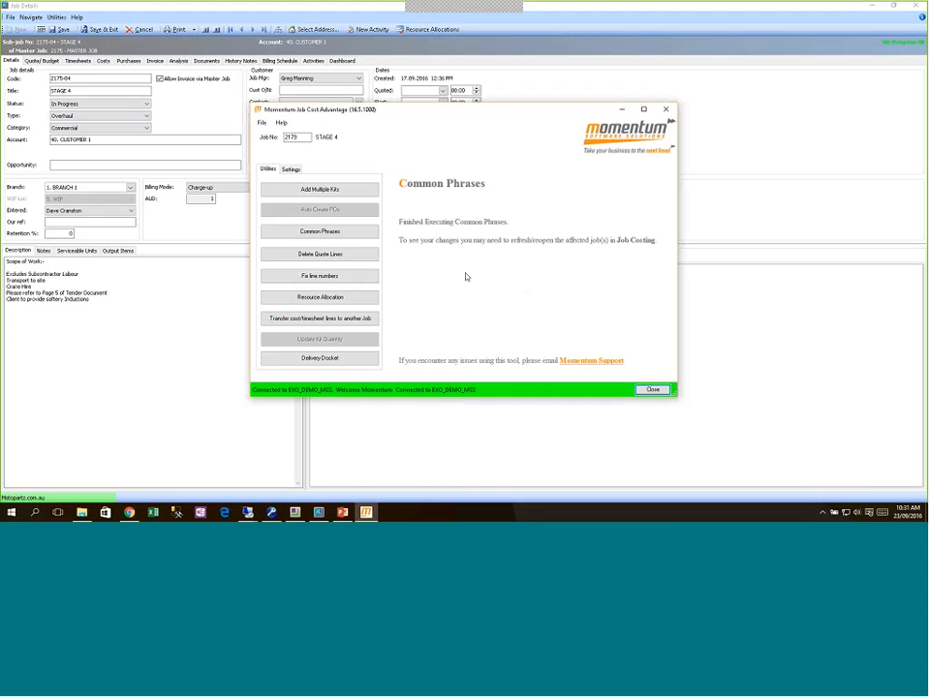
click(326, 257)
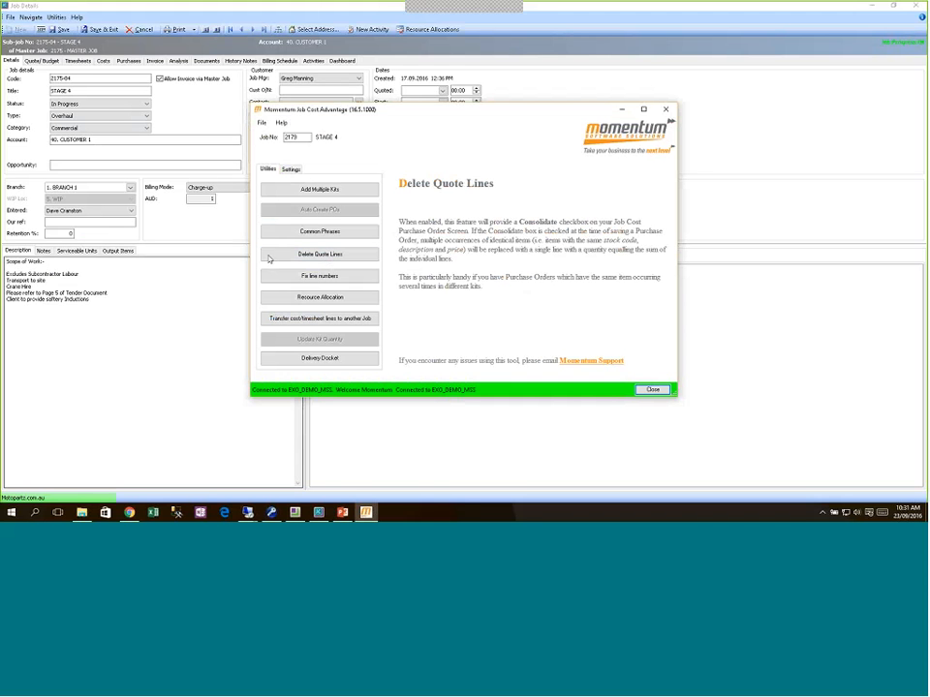
Step: Show the Quote/Budget lines in Job Details and select the OILPUMP01, ENGINE and alternator codes
click(132, 286)
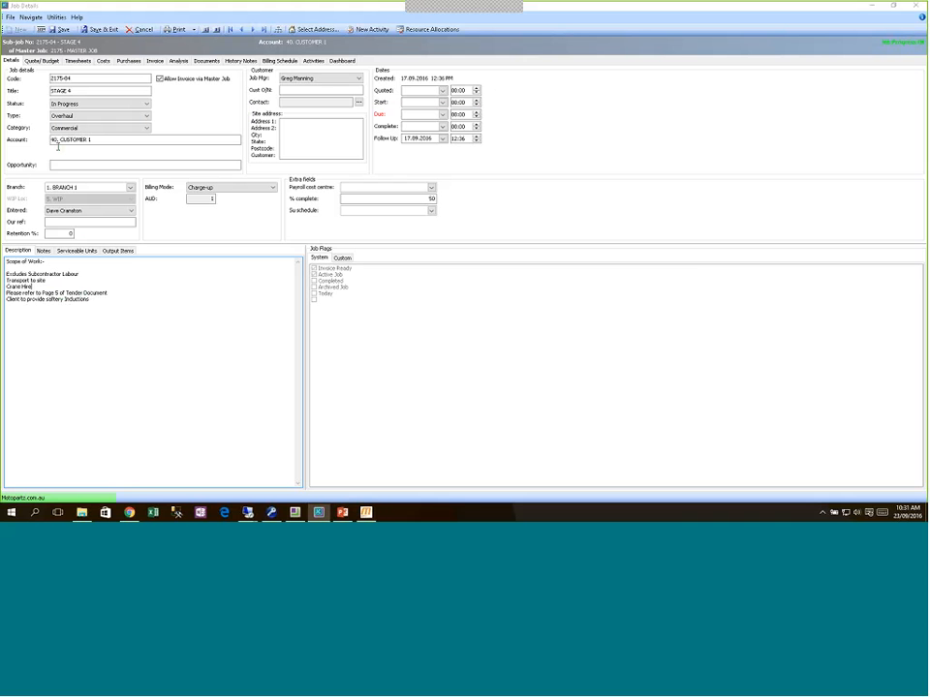
click(32, 61)
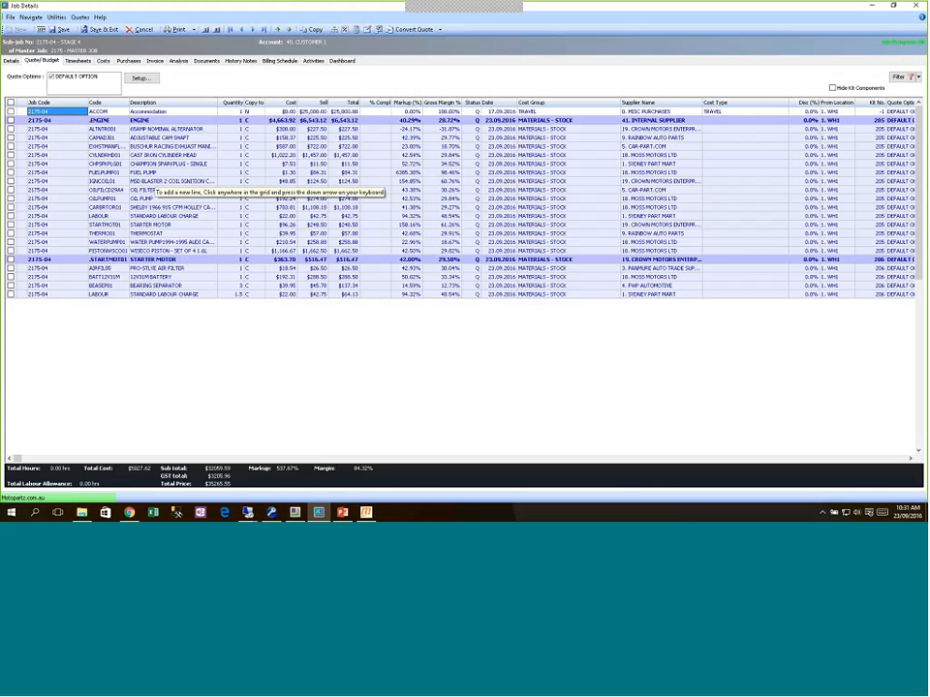
click(107, 199)
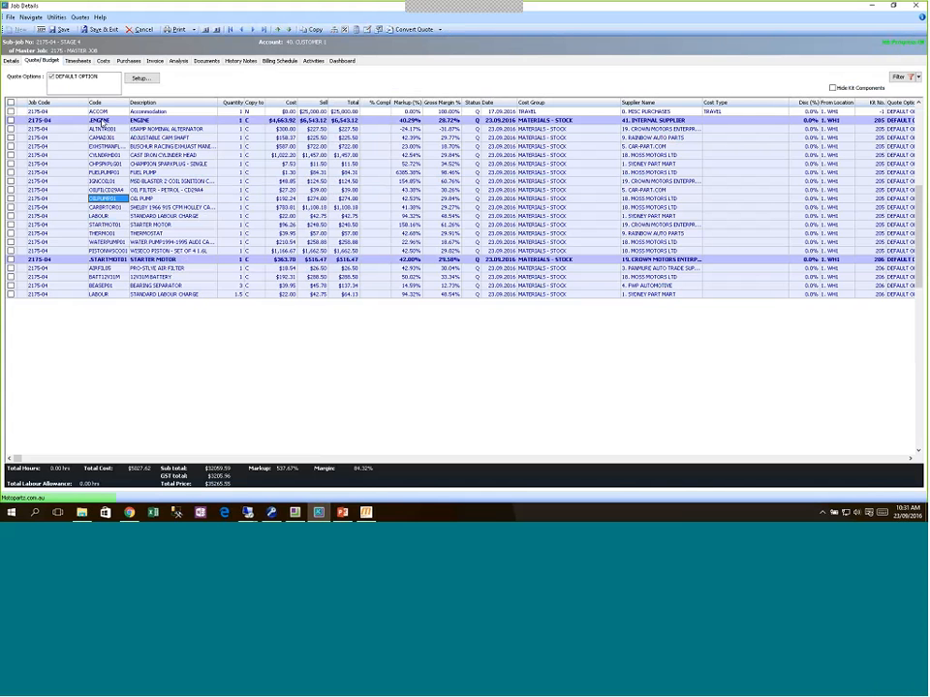
click(98, 120)
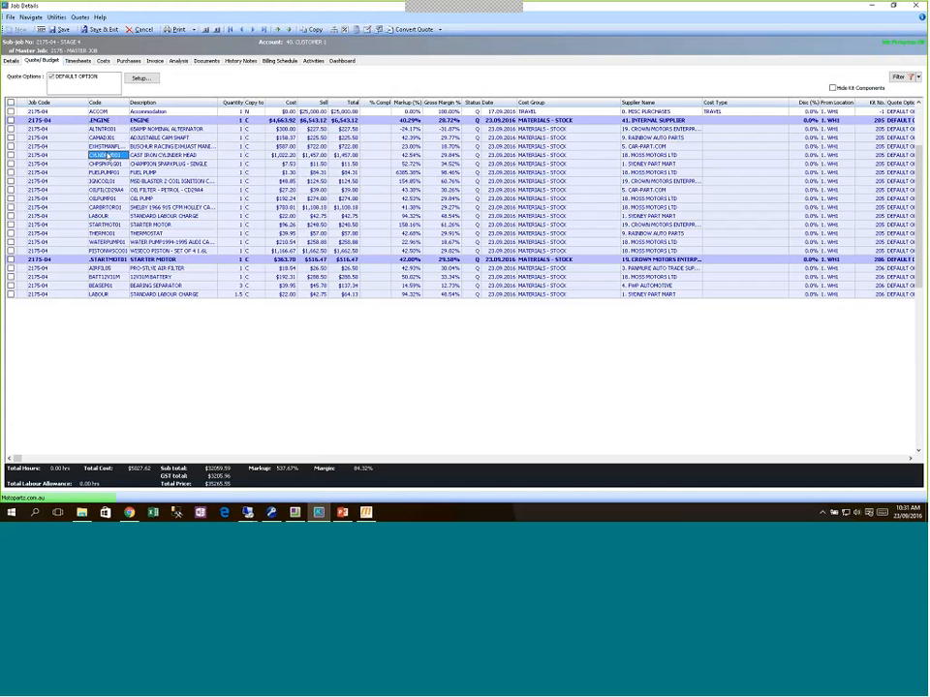
click(105, 127)
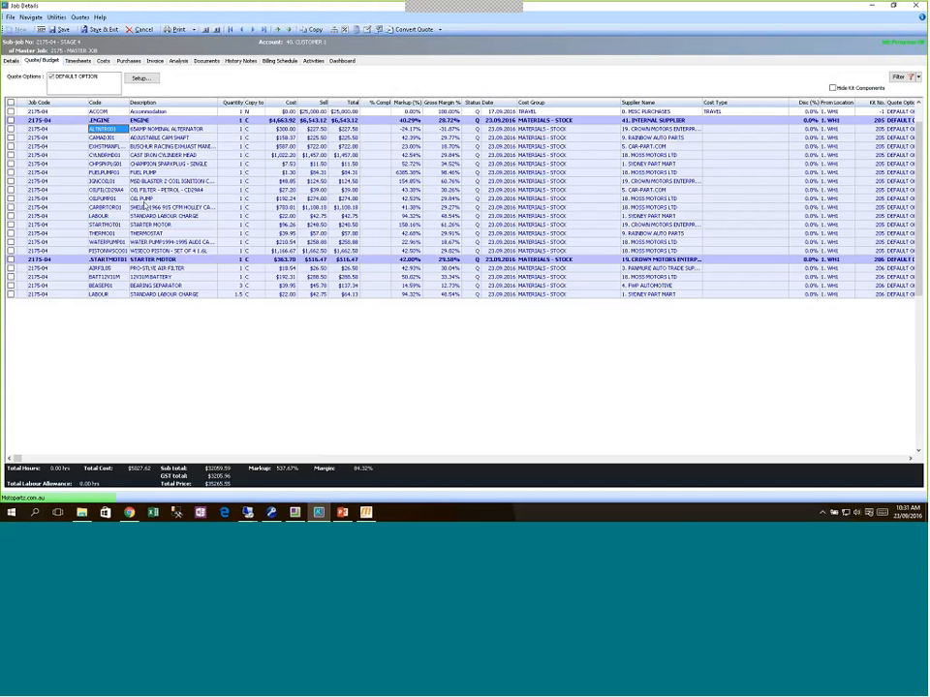
Step: Set quantity 0 on the oil filter through carburettor, starter motor, water pump and piston lines, then save
click(233, 190)
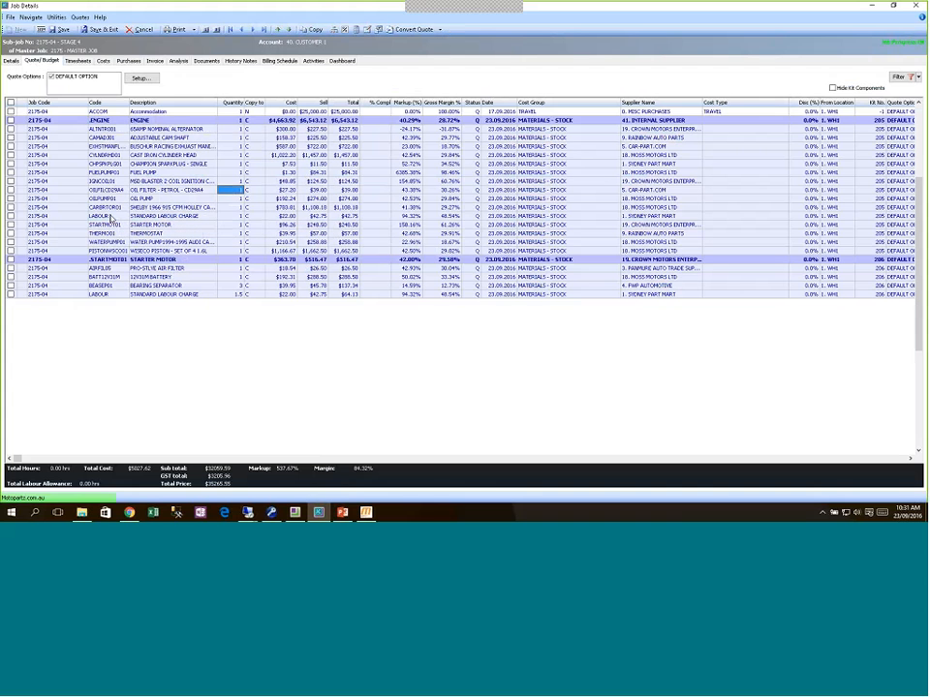
text(0)
key(Down)
text(0)
key(Down)
text(0)
key(Down)
key(Down)
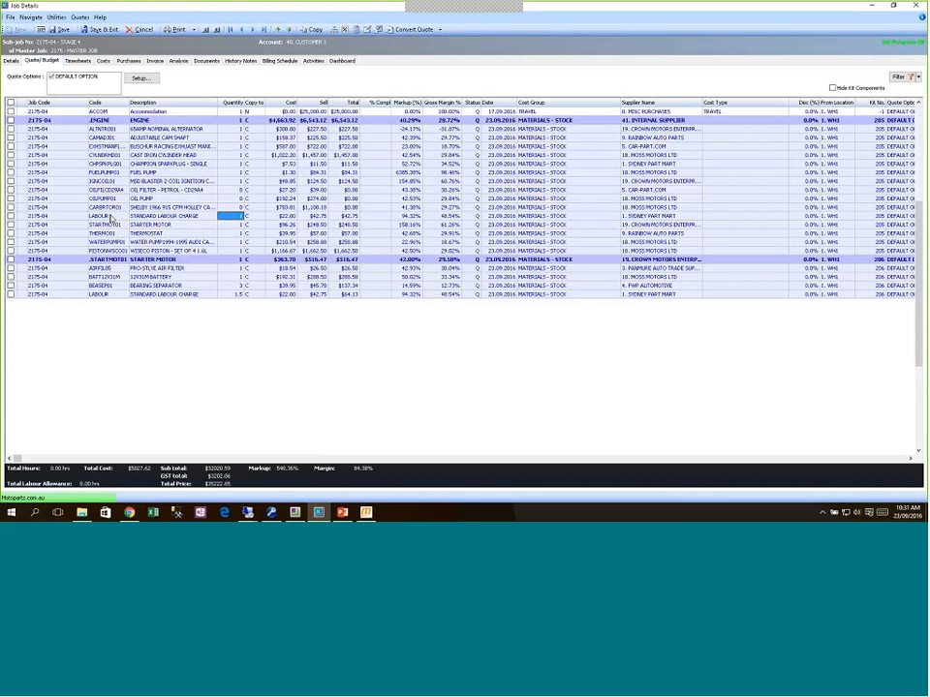
text(0)
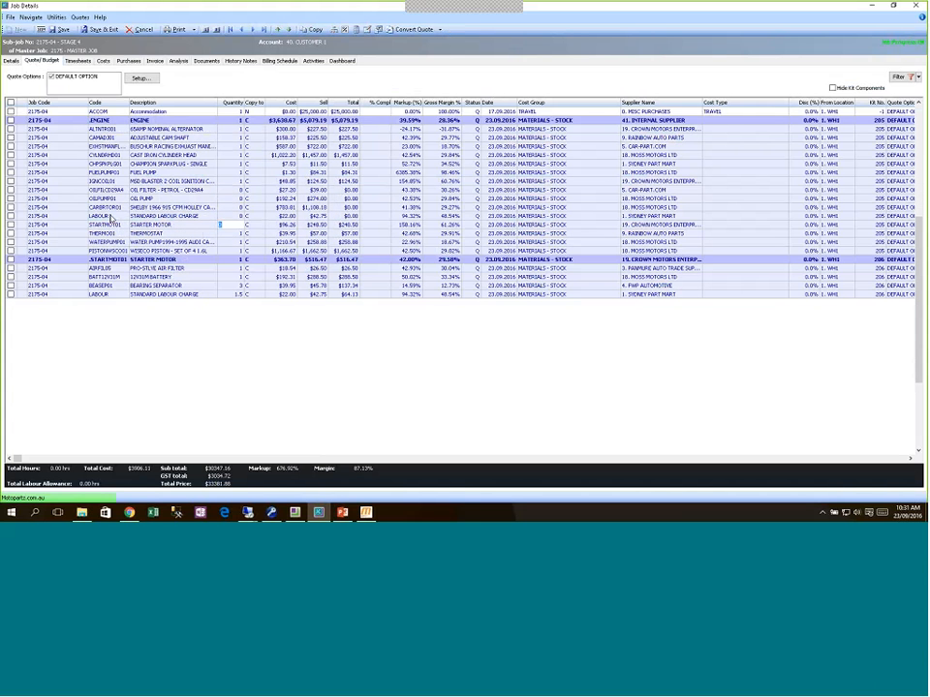
key(Down)
key(Down)
text(0)
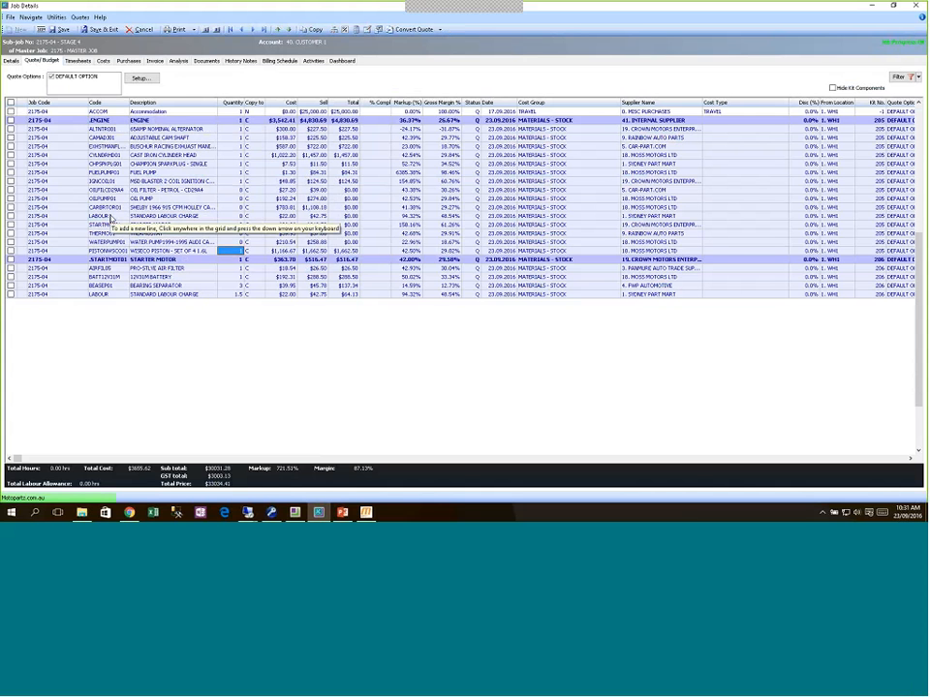
key(Down)
text(0)
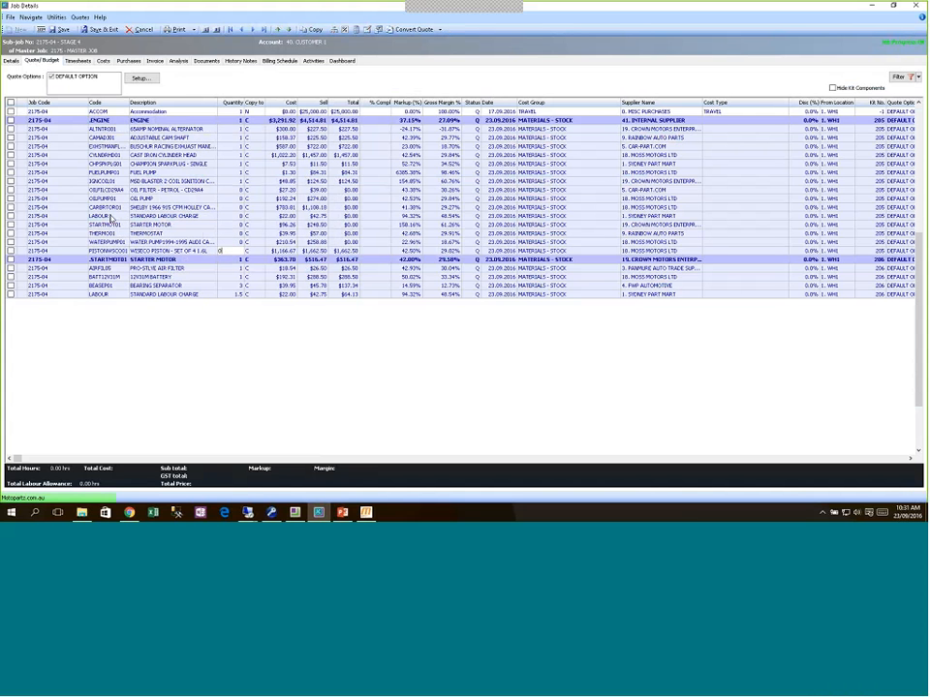
key(Up)
key(Up)
key(Up)
key(Up)
key(Up)
key(Up)
key(Up)
key(Up)
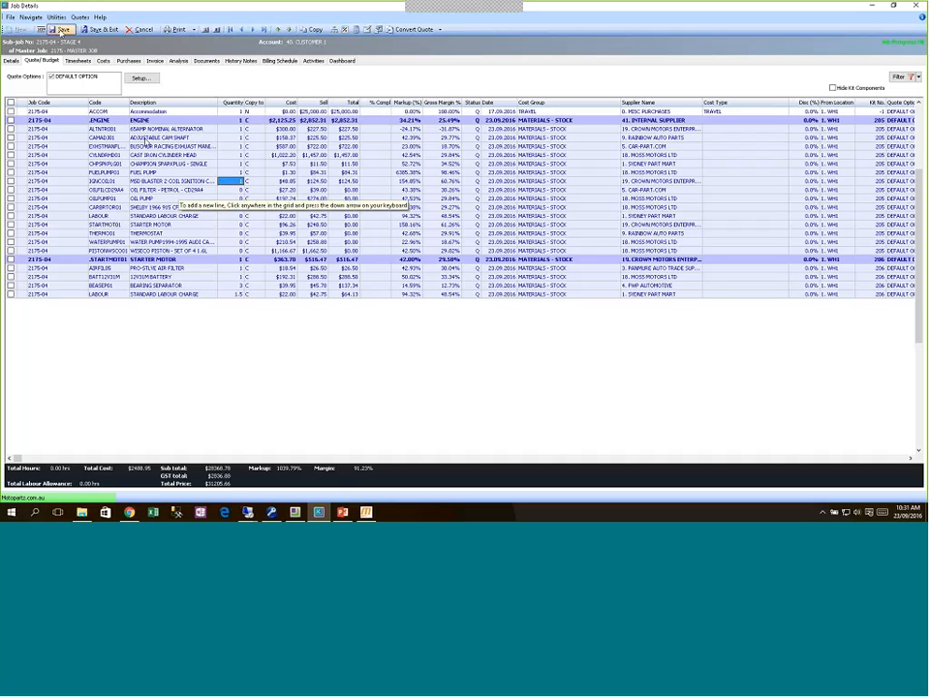
click(61, 32)
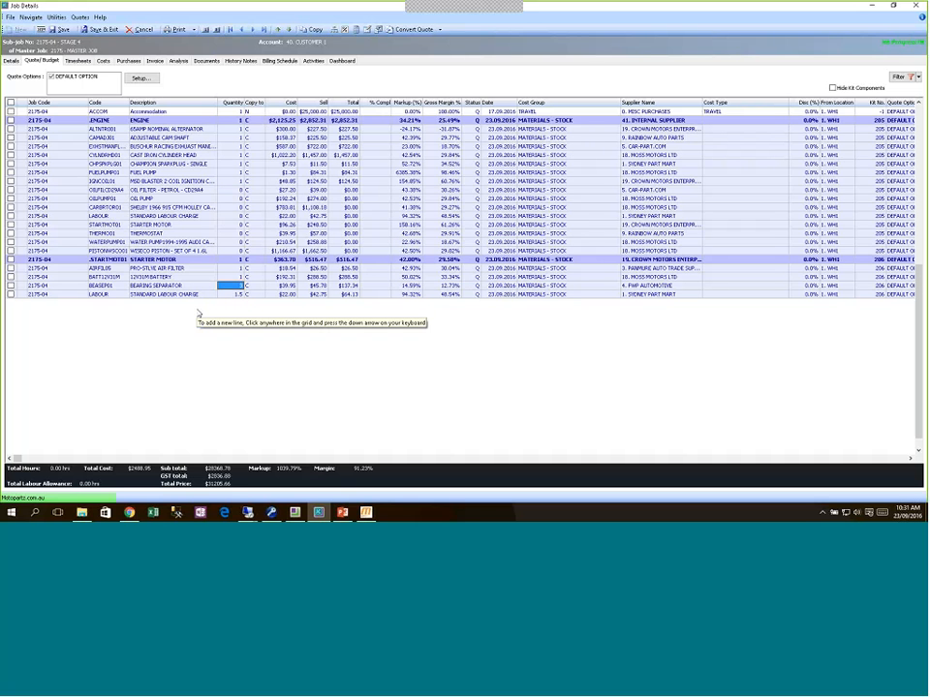
Step: Set the bearing separator line's quantity to 0 and save the job again
text(0)
key(Up)
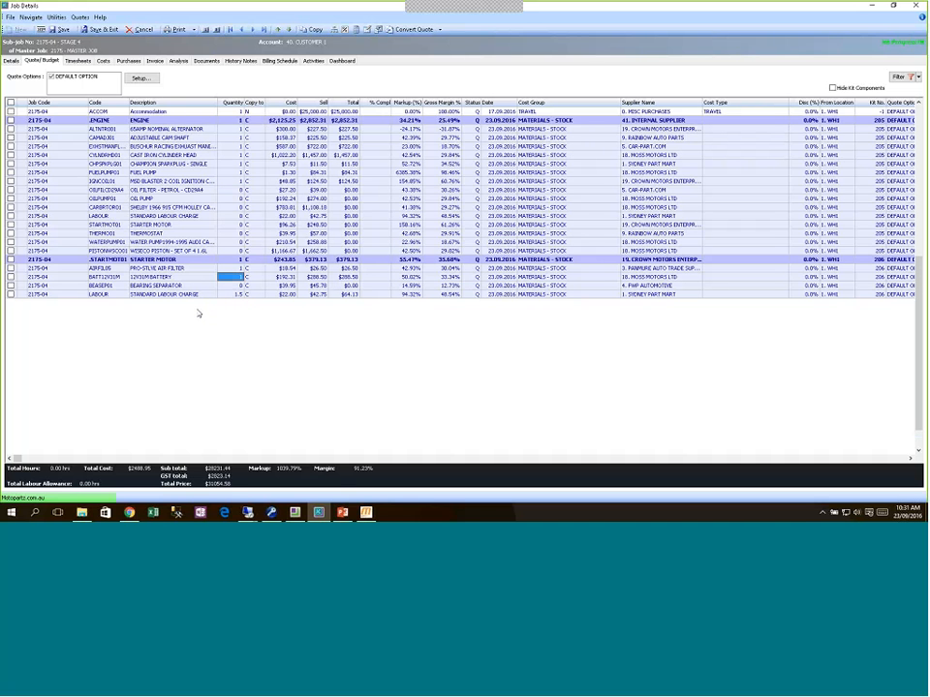
click(61, 29)
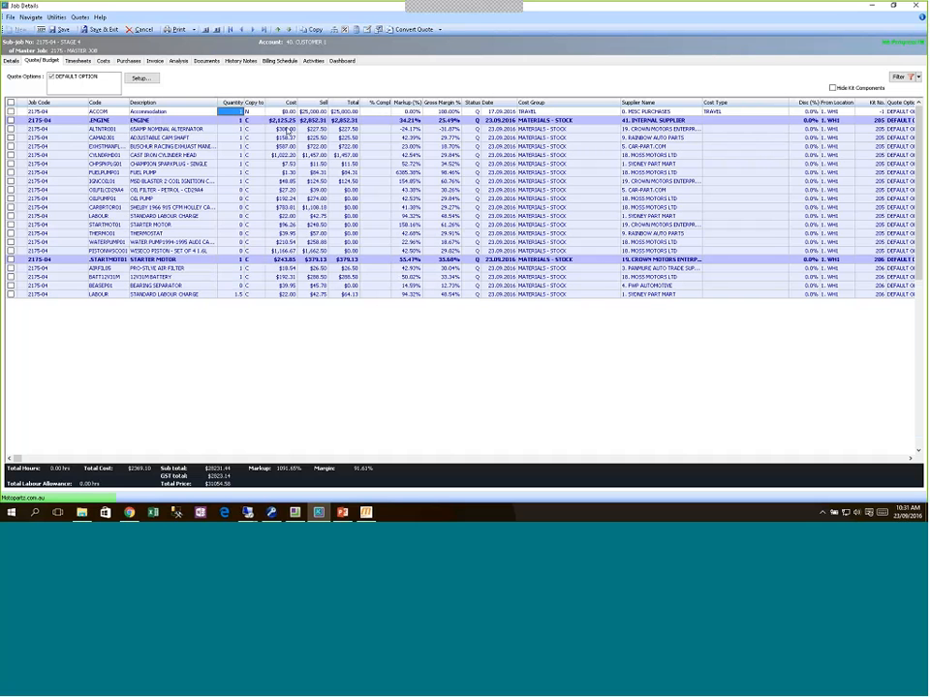
click(236, 192)
click(124, 192)
Step: Tick and untick the oil filter line's checkbox, then save sub-job 2175-04 again
right_click(124, 191)
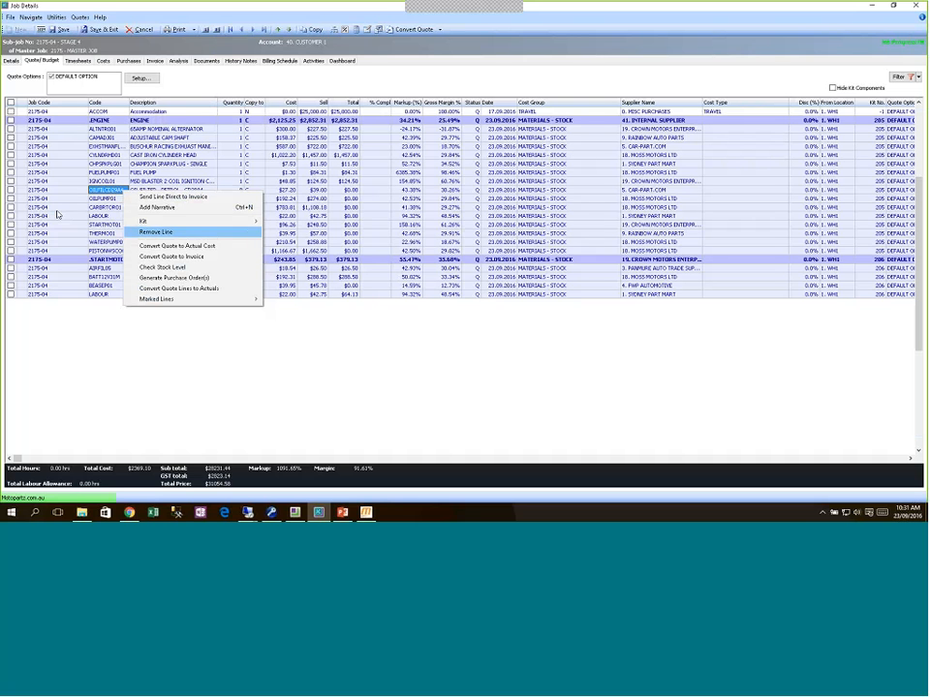
click(12, 192)
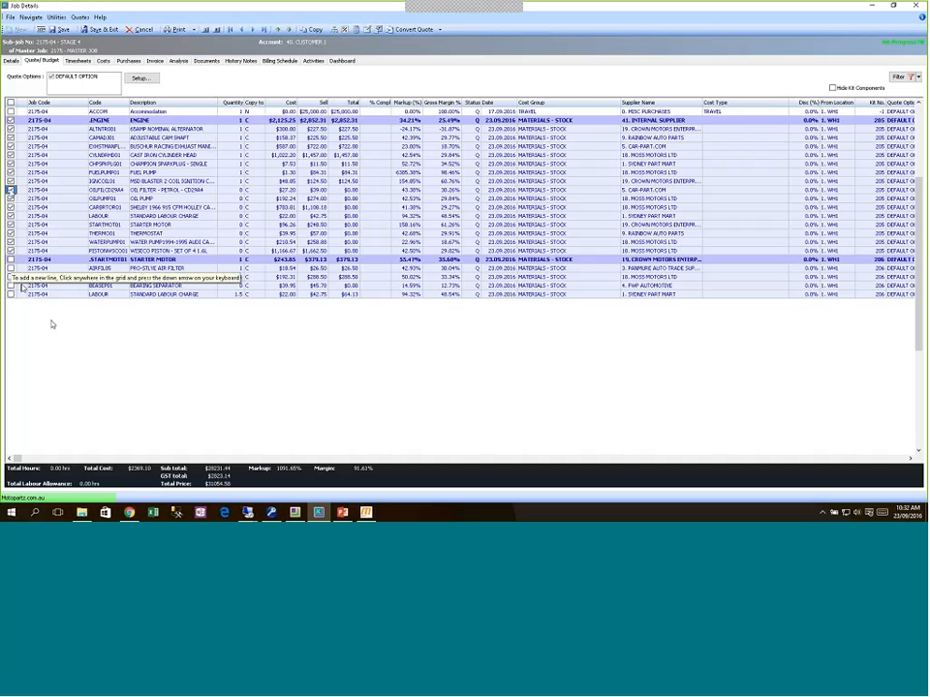
click(12, 191)
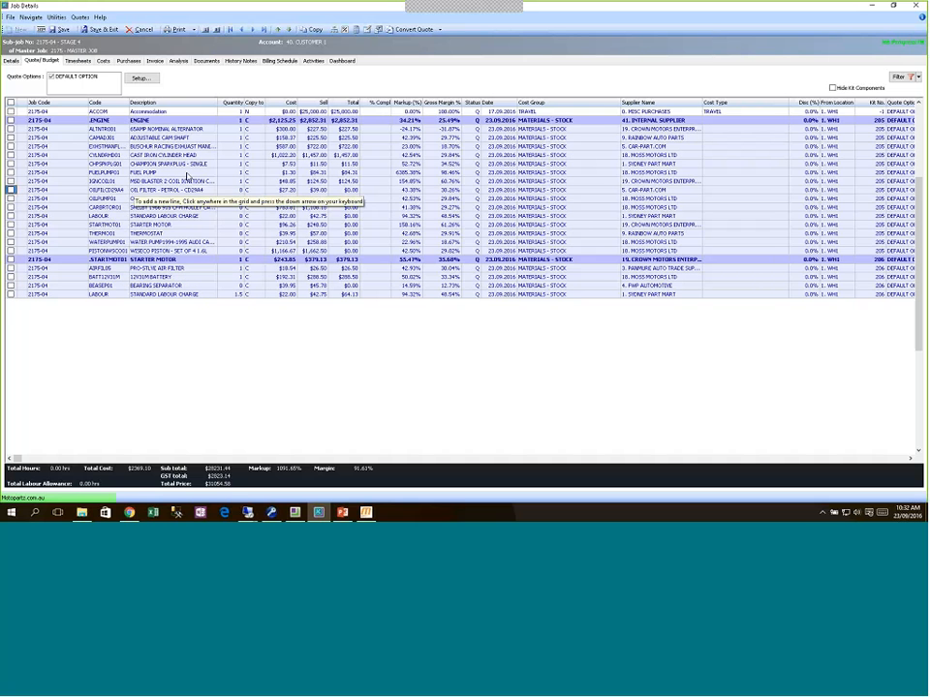
click(230, 190)
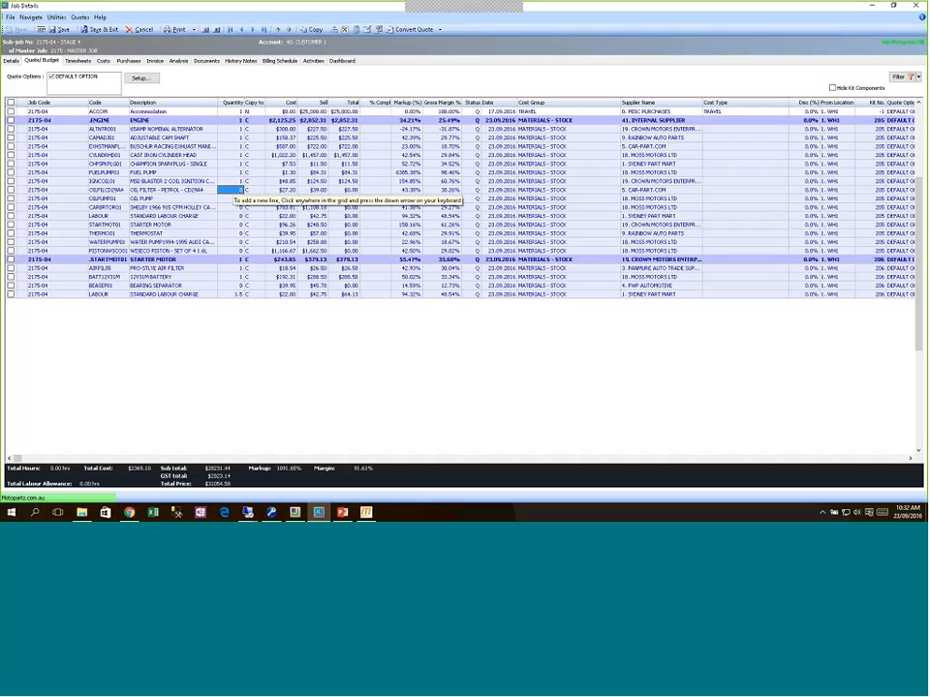
click(199, 164)
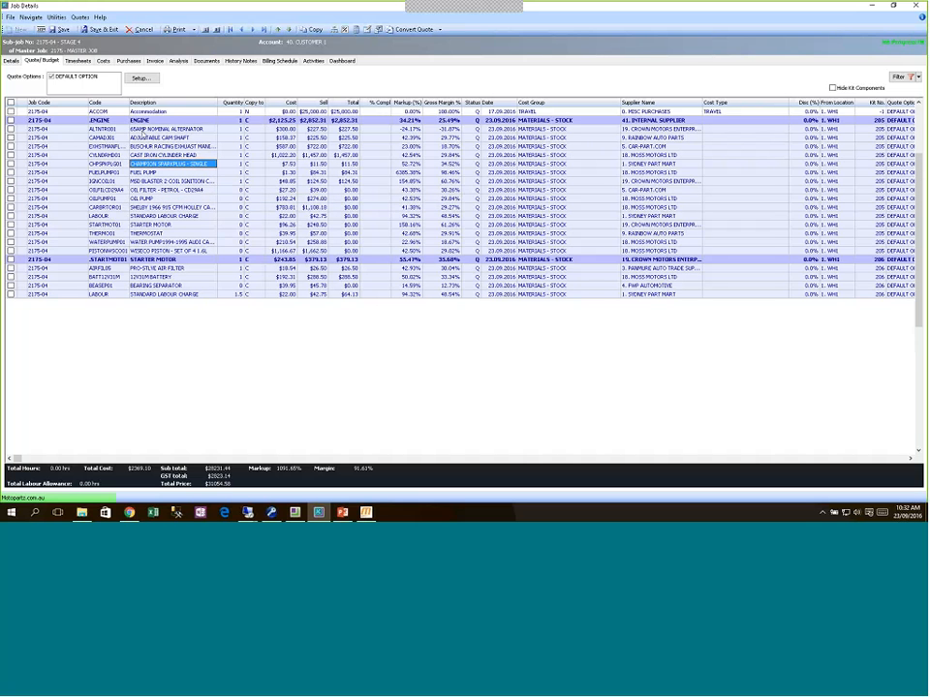
click(62, 30)
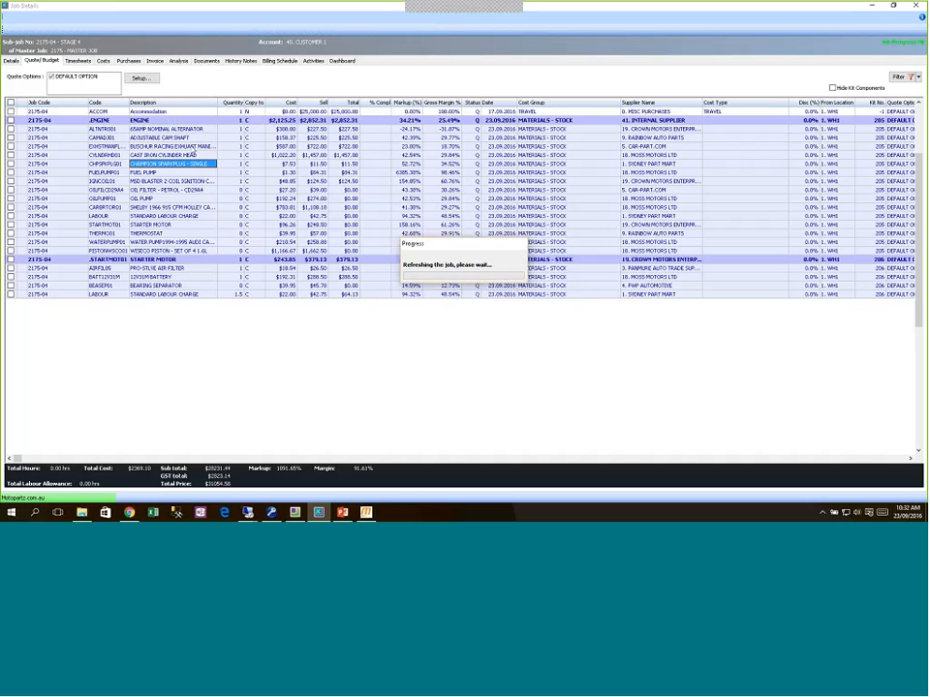
Step: Delete the zero-quantity quote lines via Momentum's Delete Quote Lines and refresh the job
click(368, 514)
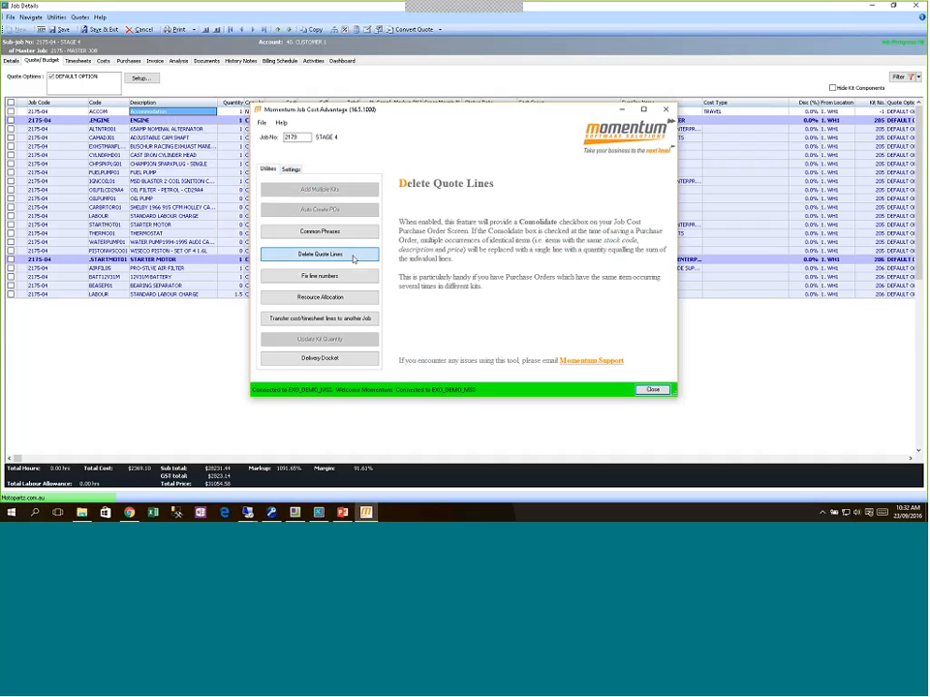
click(356, 254)
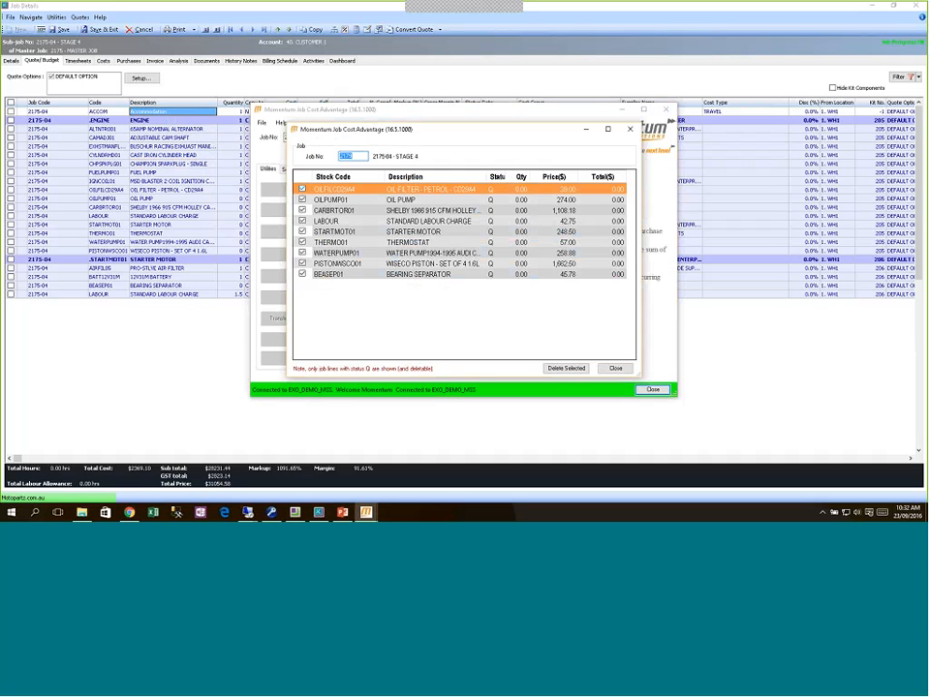
click(567, 369)
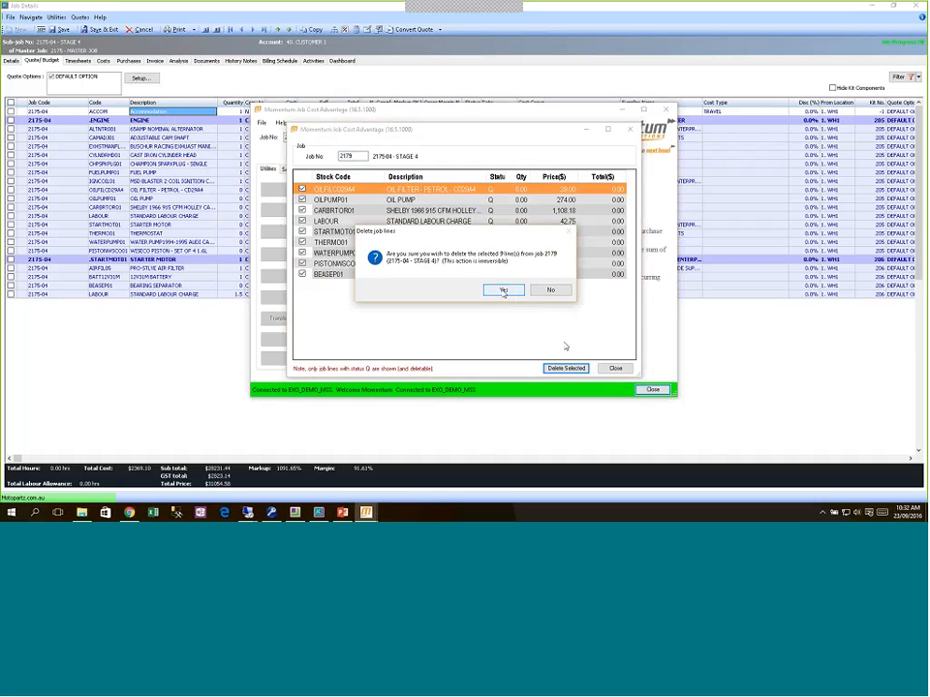
click(503, 291)
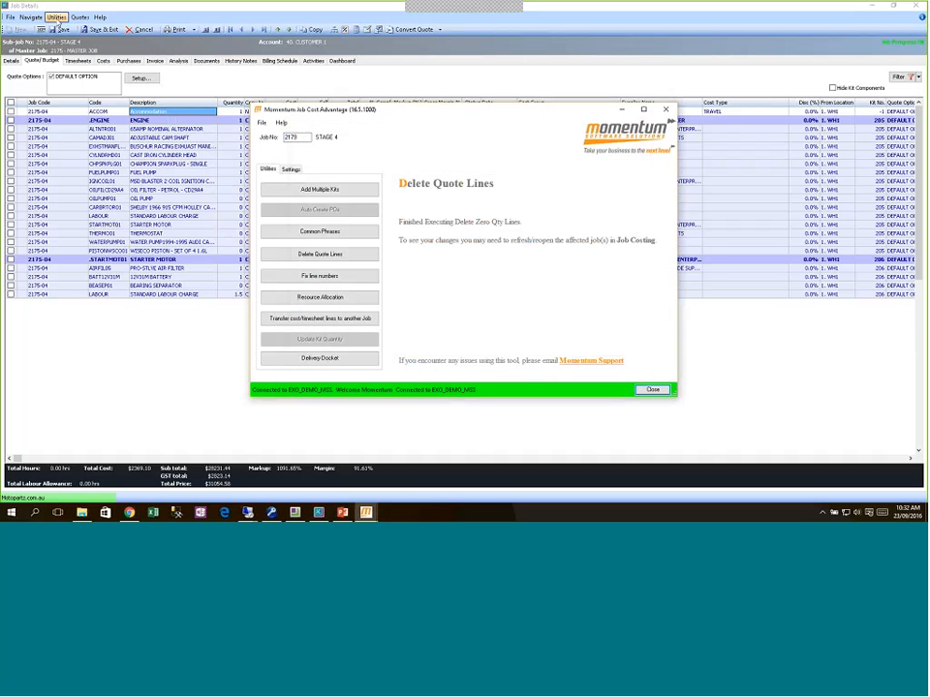
click(57, 36)
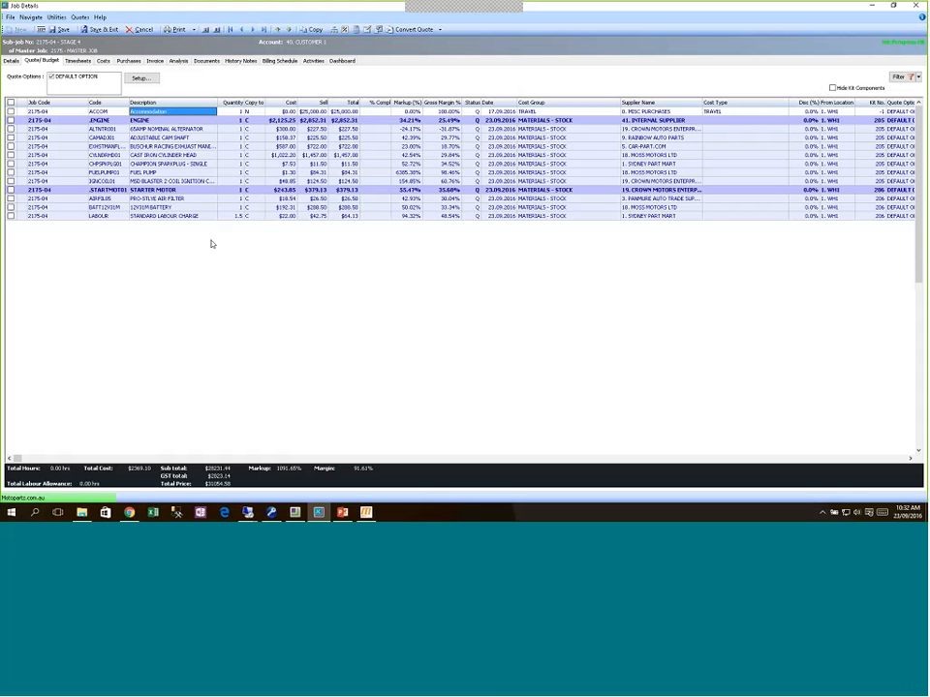
click(367, 514)
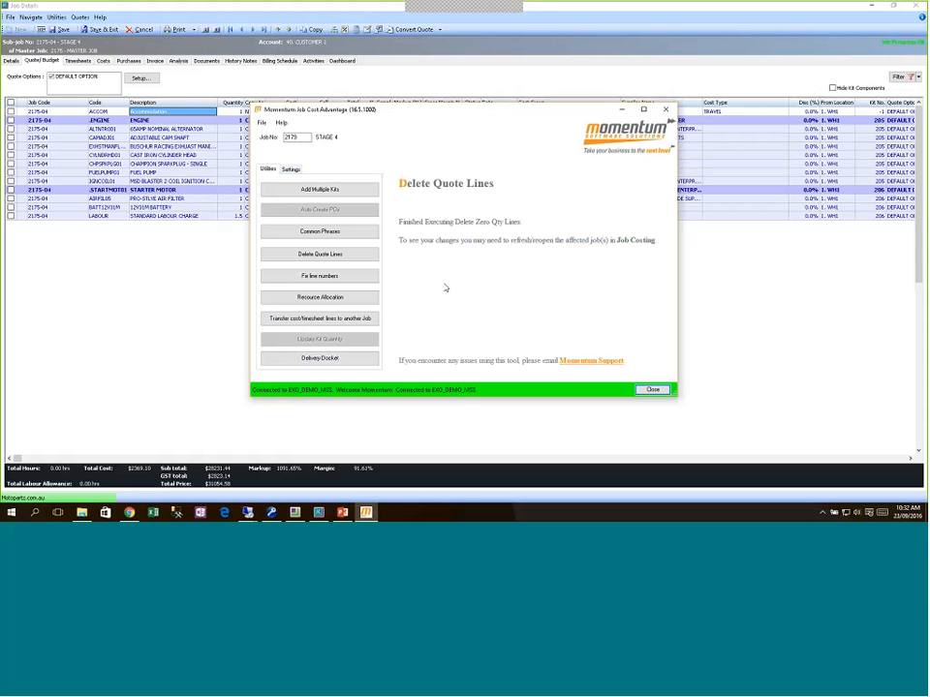
click(355, 277)
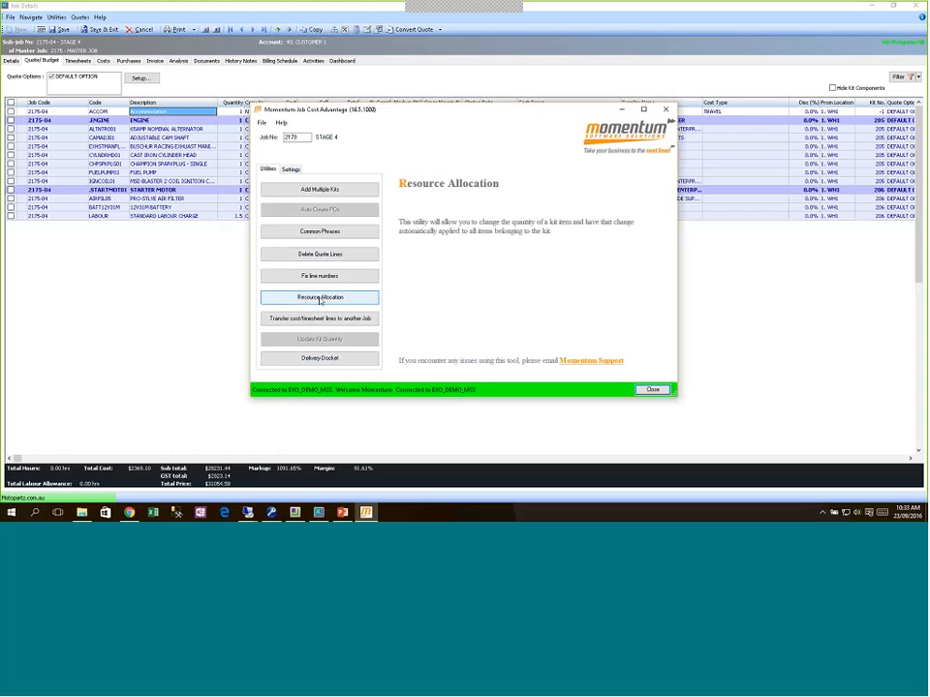
mouse_move(319, 323)
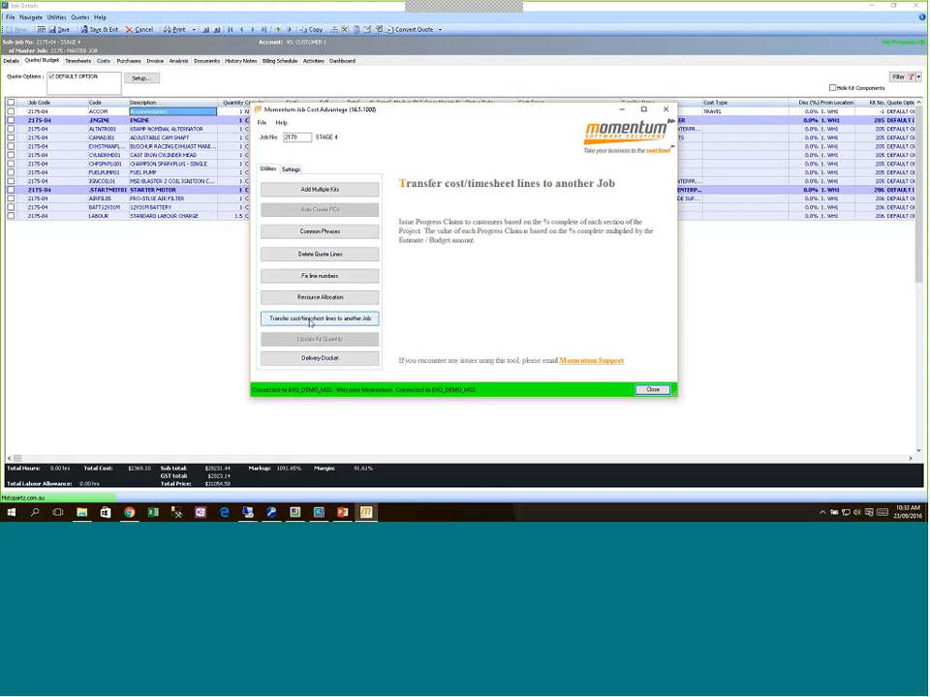
click(160, 274)
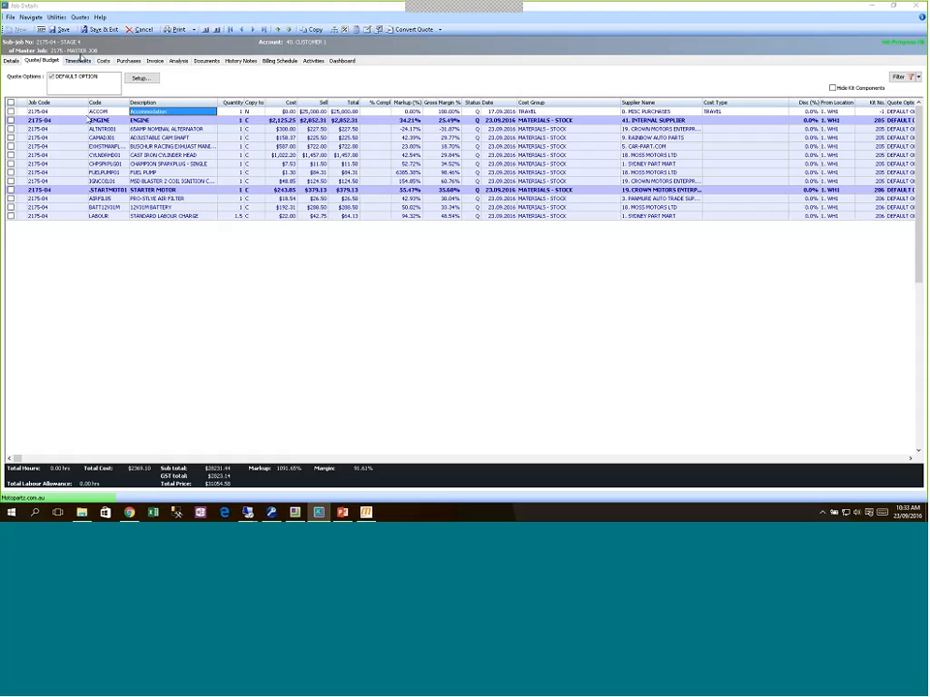
Step: Open master job 2175's timesheets and add Ready To Invoice to the Show filters
click(79, 60)
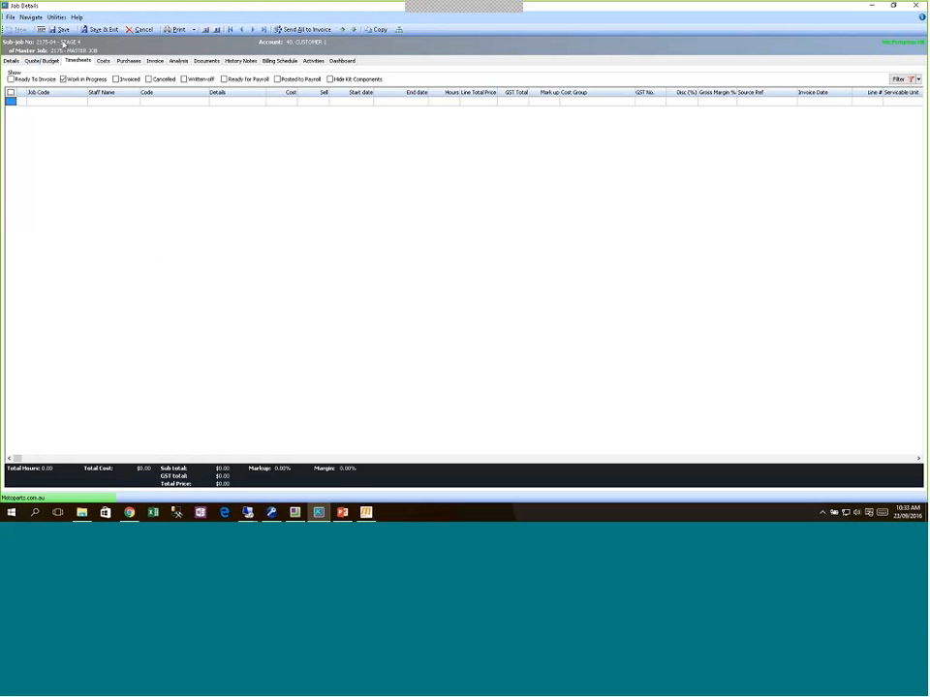
click(70, 50)
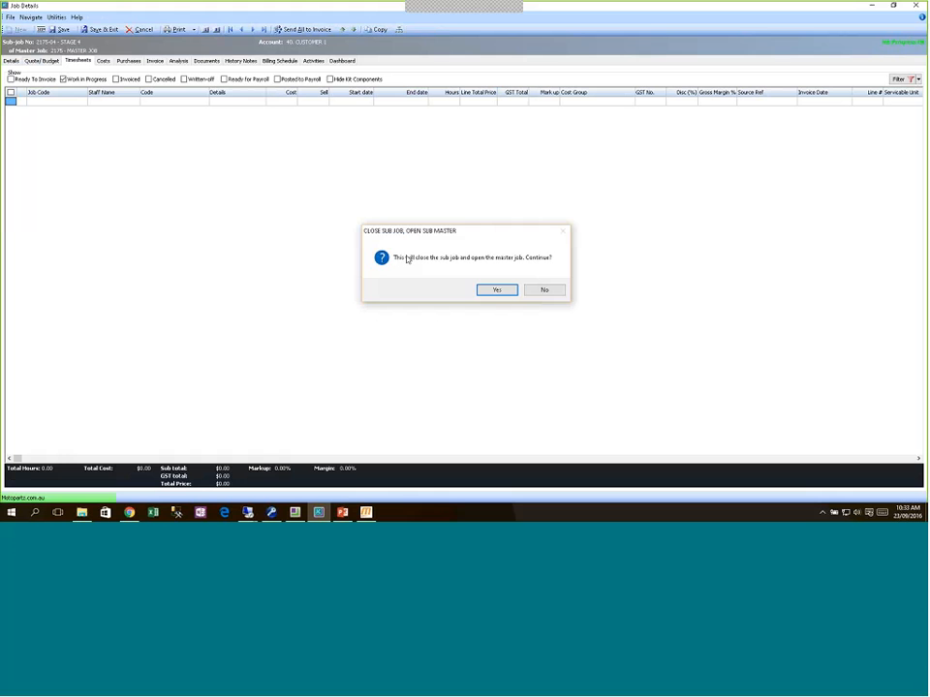
click(490, 294)
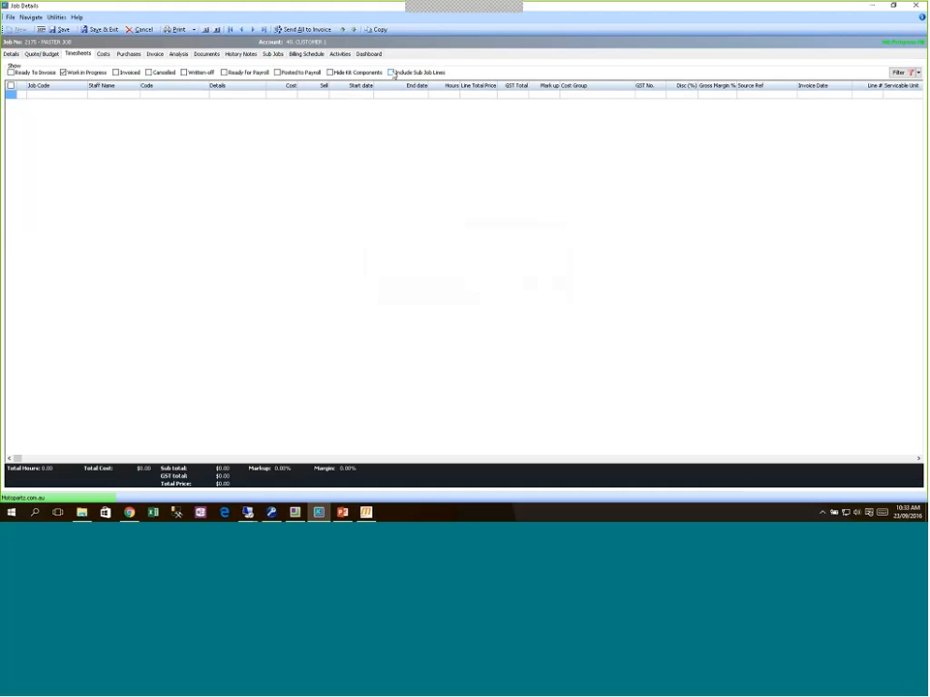
click(391, 72)
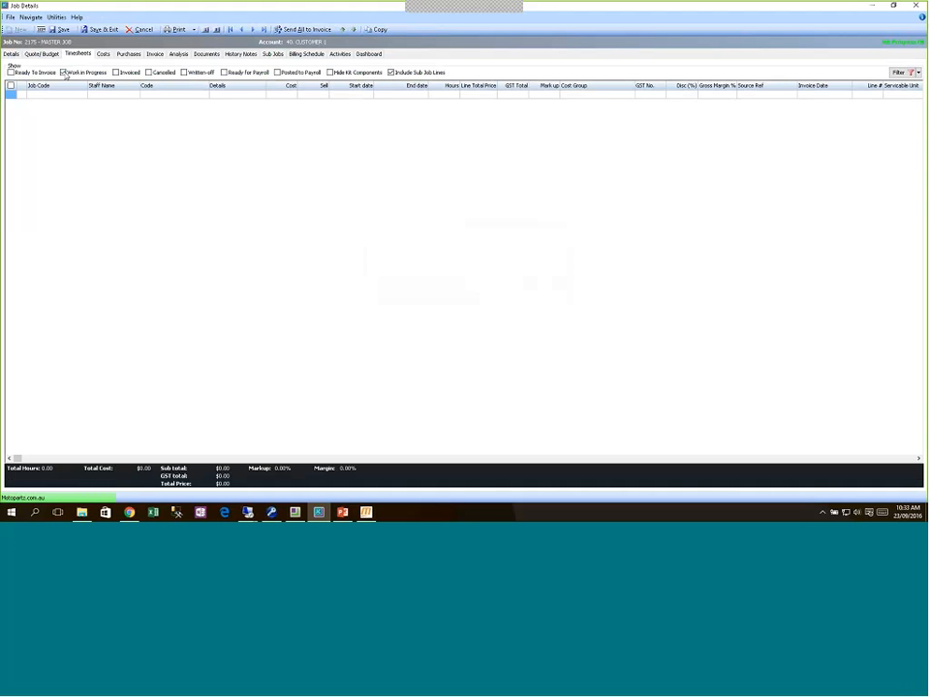
click(11, 73)
click(391, 73)
Step: Add a timesheet line for staff member BMJ with 3 hours
click(114, 94)
key(Return)
text(dev)
key(Return)
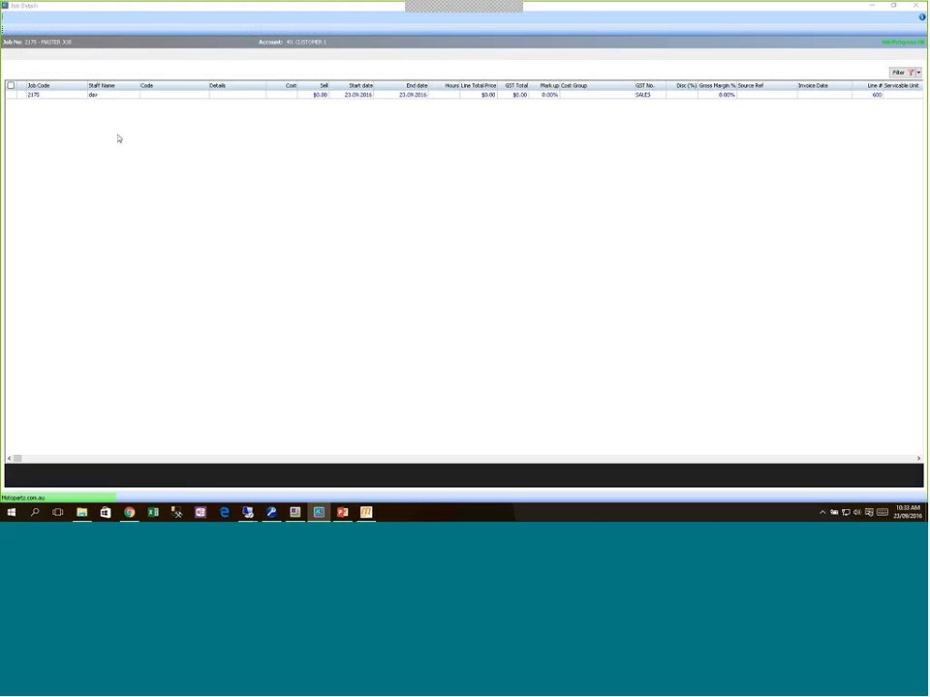
key(Return)
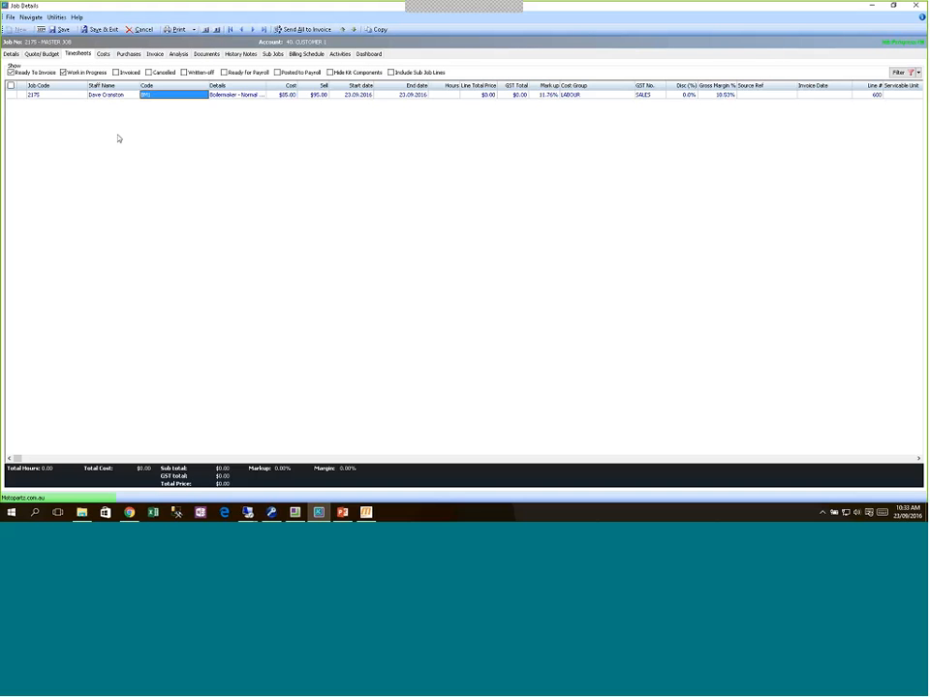
key(Return)
key(Return)
key(Return)
key(Return)
key(Return)
key(Return)
text(3)
key(Return)
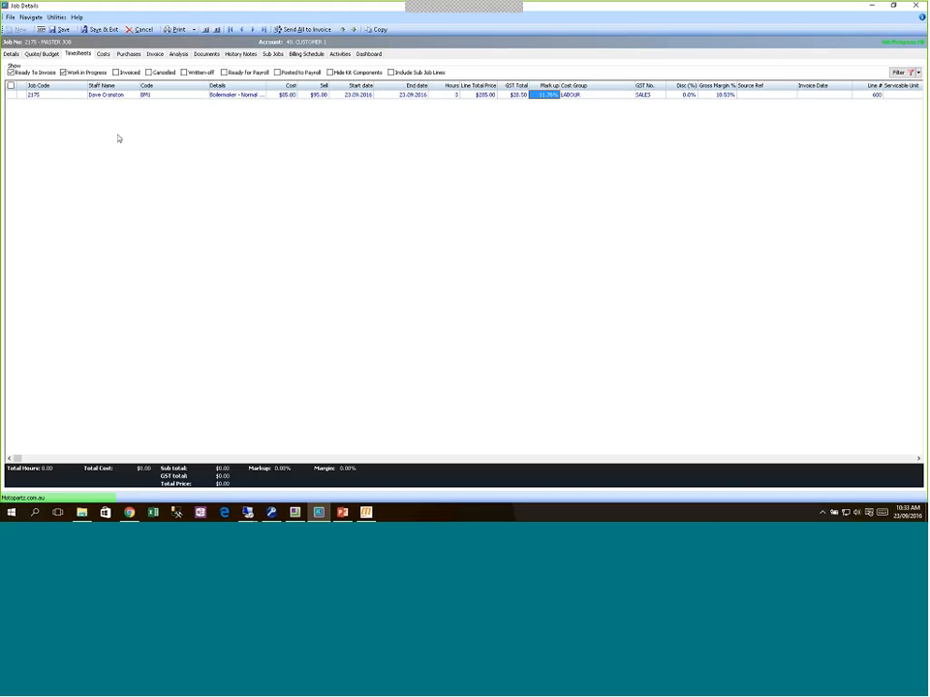
key(Down)
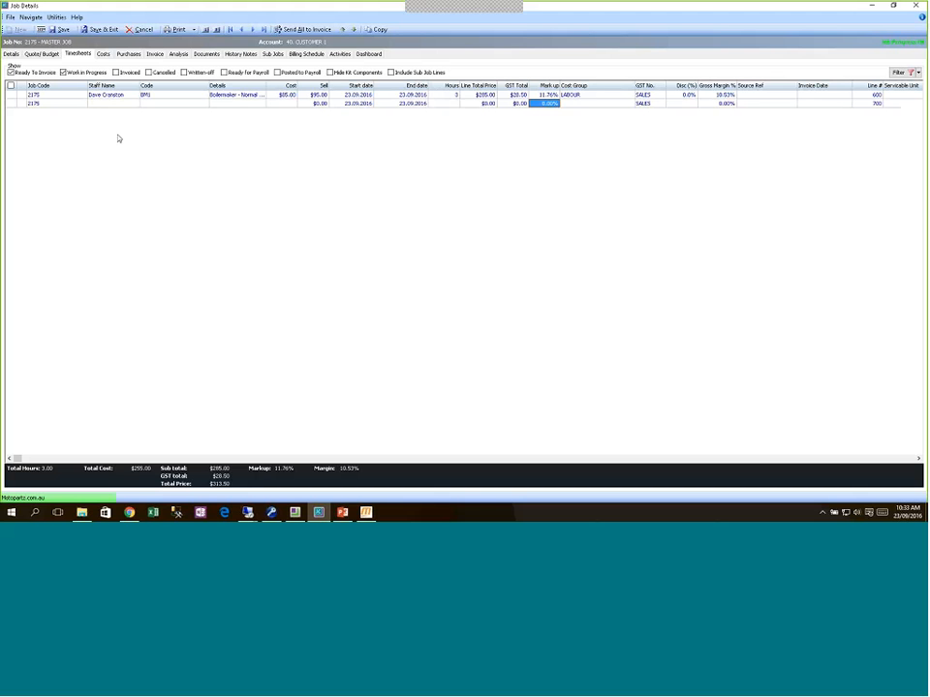
Step: Add a supervisor (SUP1) timesheet line of 6 hours and save the job
key(Left)
key(Left)
key(Left)
key(Left)
key(Left)
key(Left)
key(Left)
key(Left)
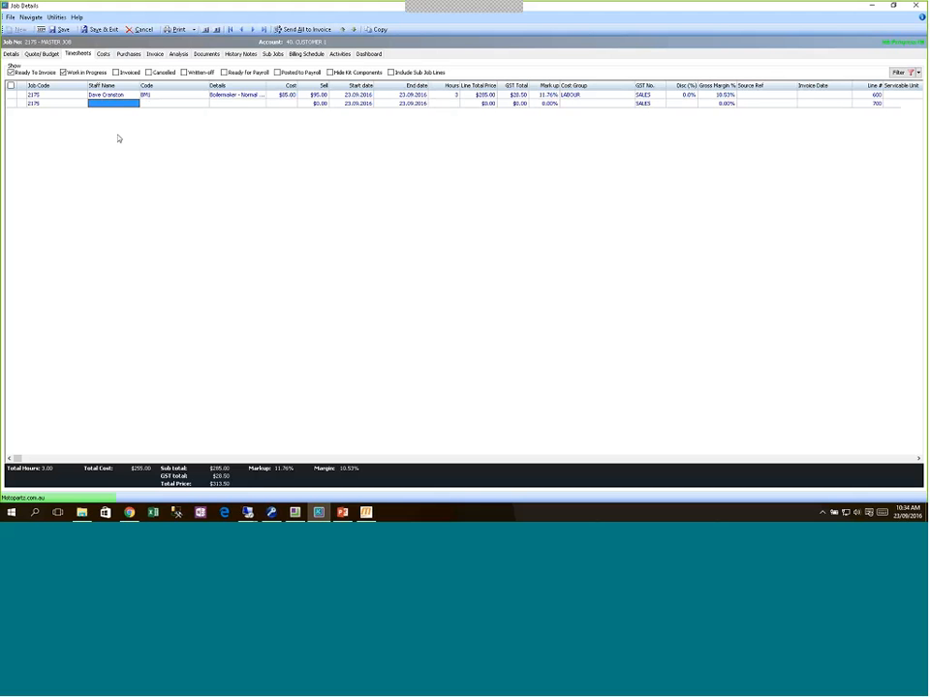
text(bri)
key(Tab)
key(Return)
key(Tab)
key(Tab)
key(Tab)
key(Tab)
key(Tab)
key(Tab)
text(6)
key(Tab)
key(Tab)
key(Tab)
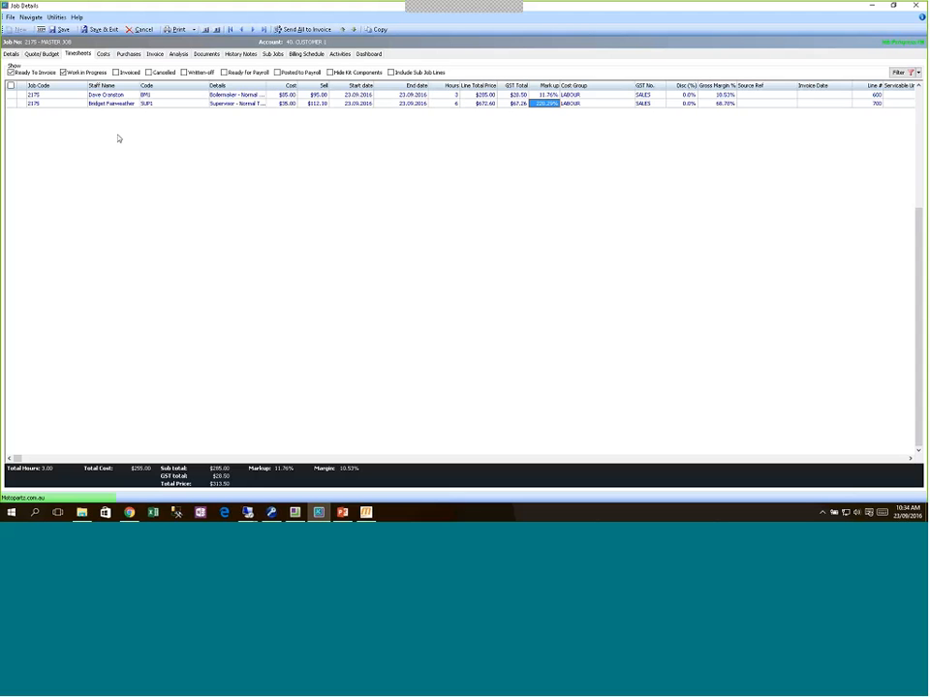
key(ctrl+s)
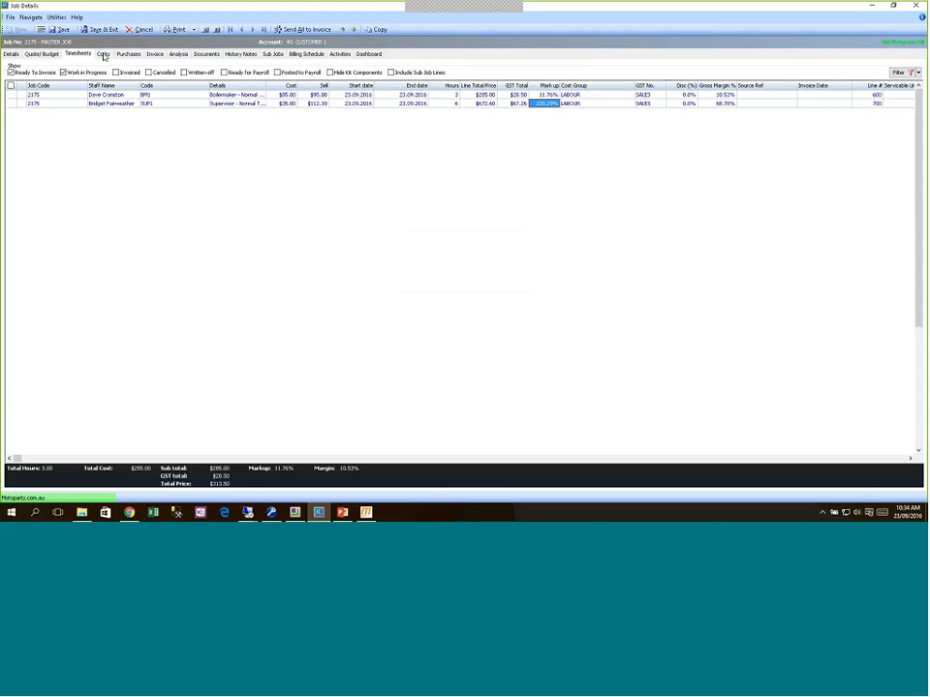
Step: Check the job's stock cost lines, then open the context menu on the first timesheet line
click(102, 53)
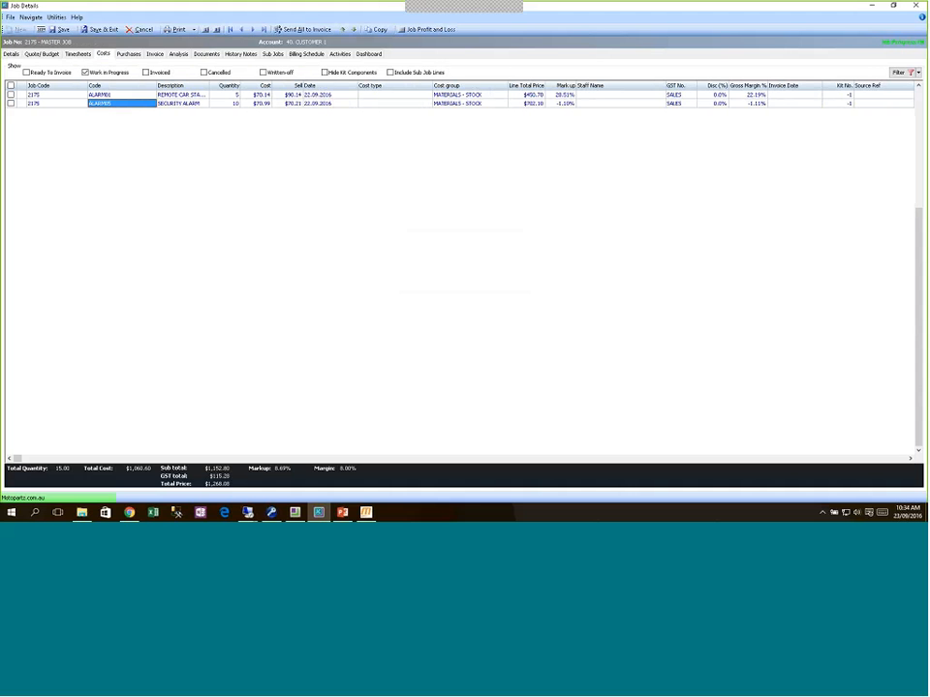
click(78, 53)
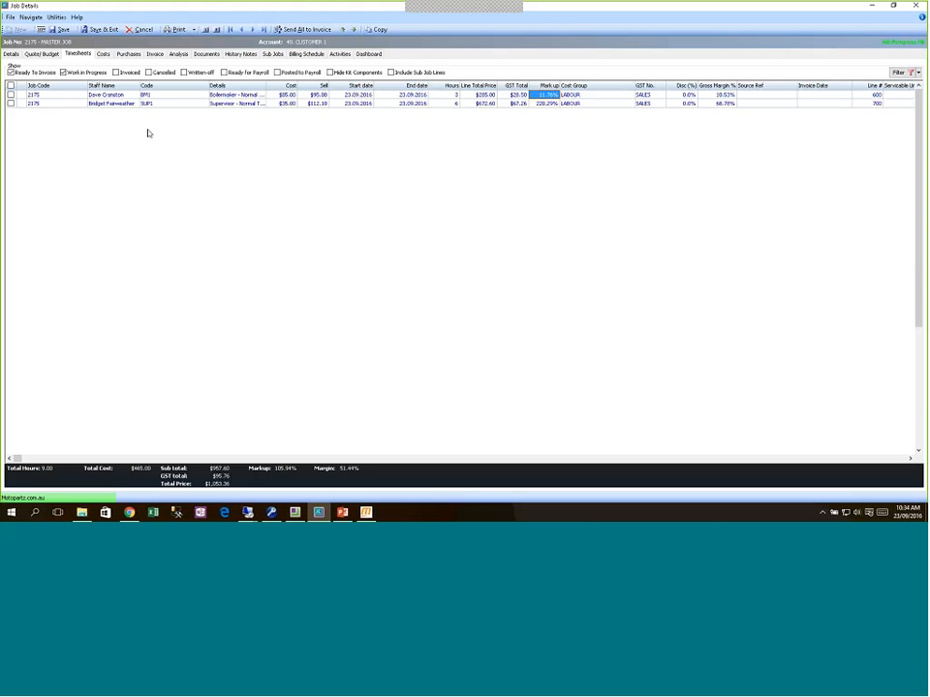
click(106, 95)
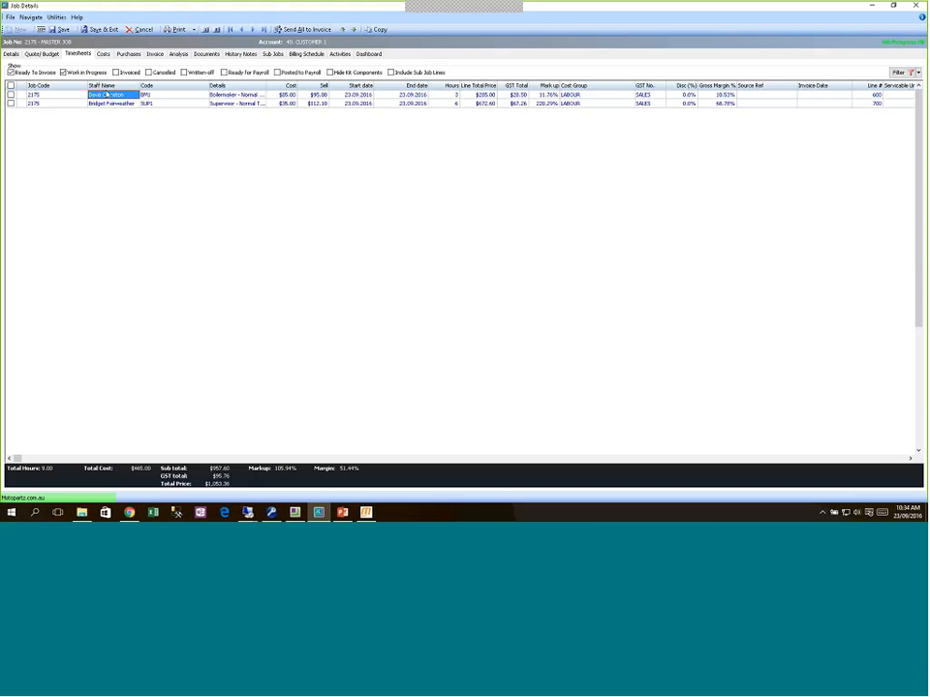
right_click(106, 95)
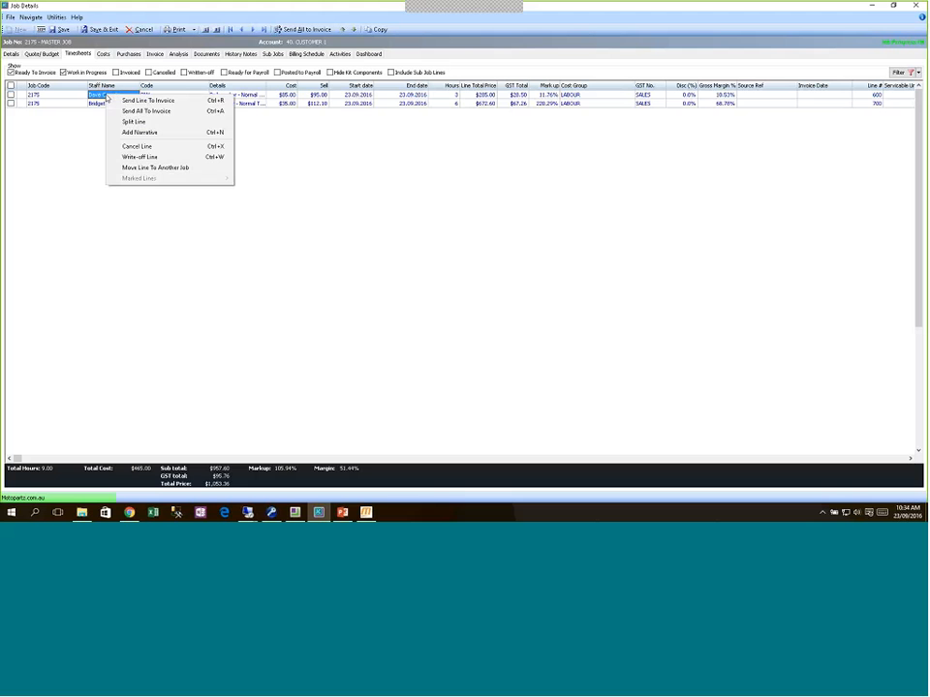
Step: Cancel moving the single line, mark both timesheet lines, and dismiss the Marked Lines menu
click(145, 168)
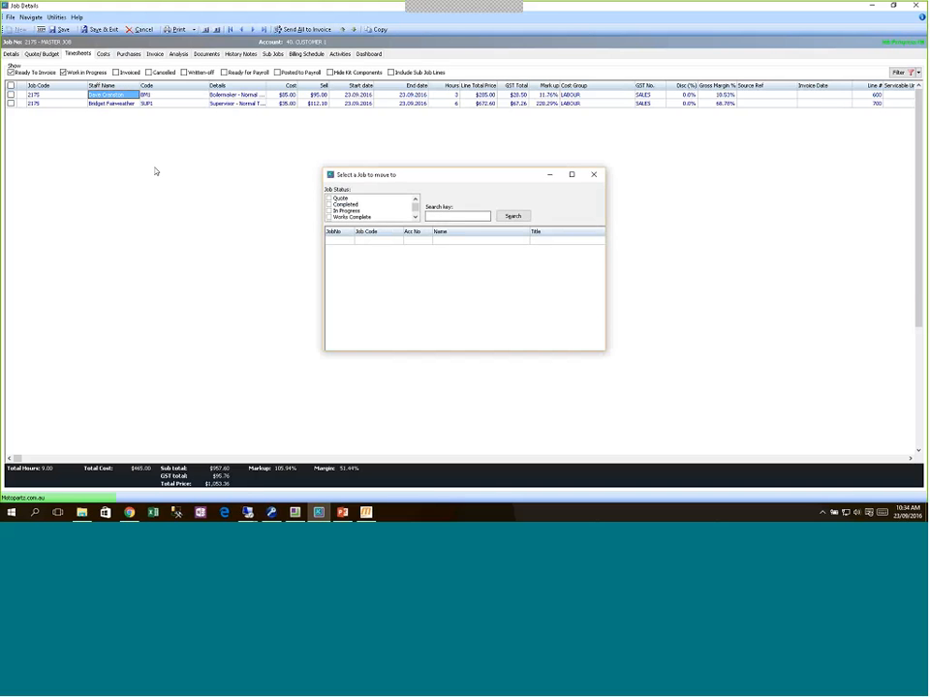
click(596, 178)
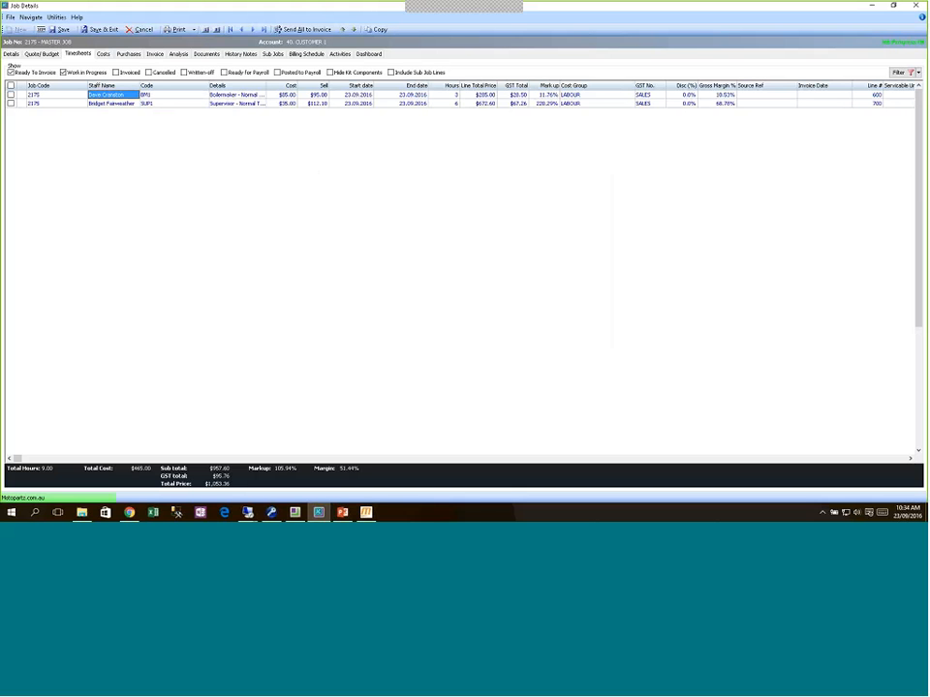
click(11, 86)
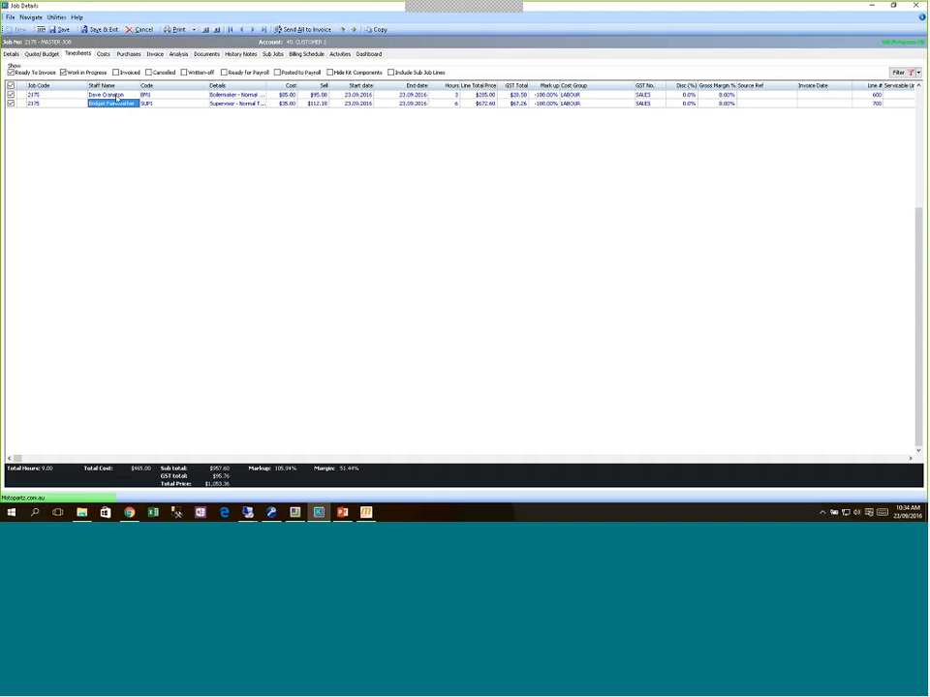
right_click(113, 95)
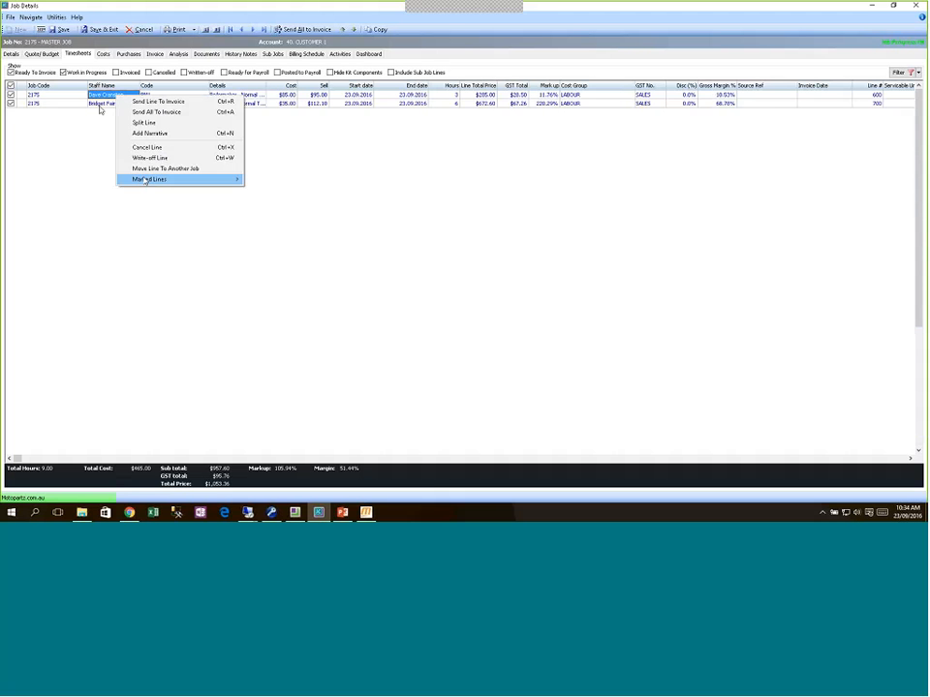
mouse_move(145, 179)
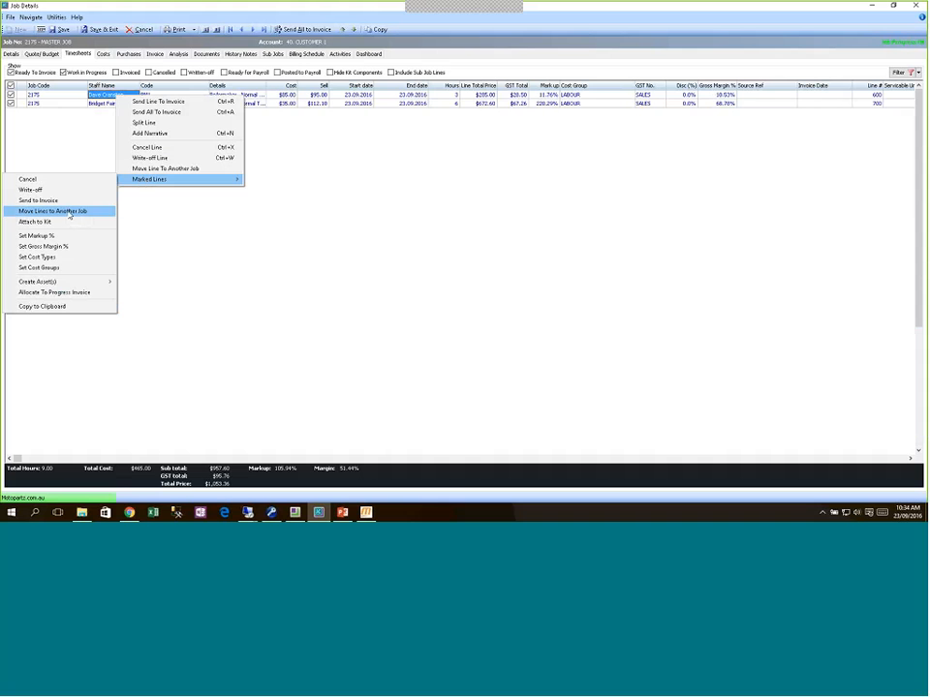
click(183, 214)
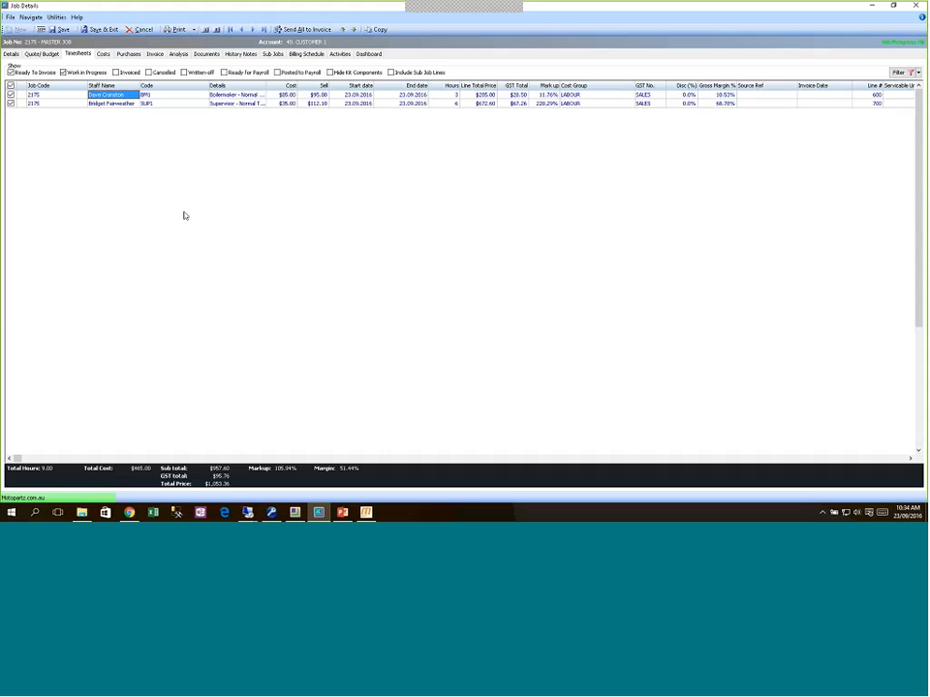
Step: With stock cost lines shown, abandon an empty Momentum line transfer and save the job
click(105, 55)
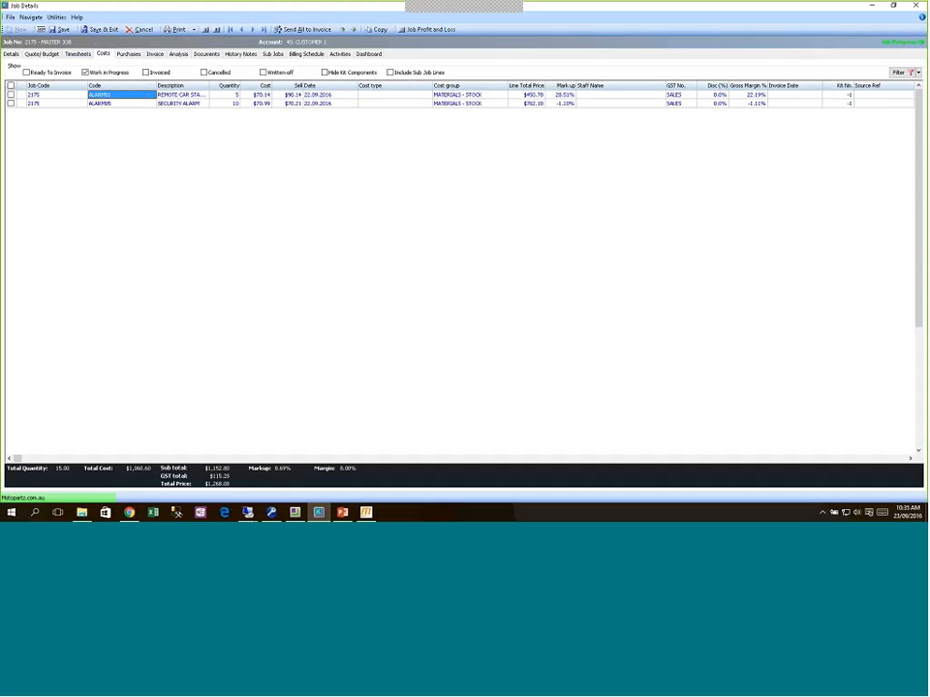
click(366, 513)
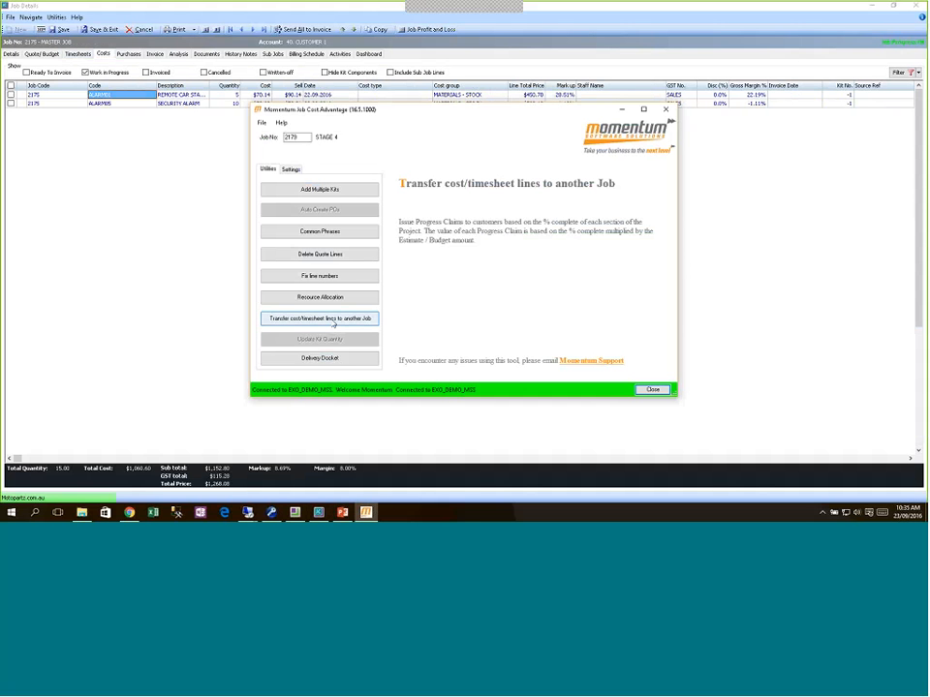
click(332, 321)
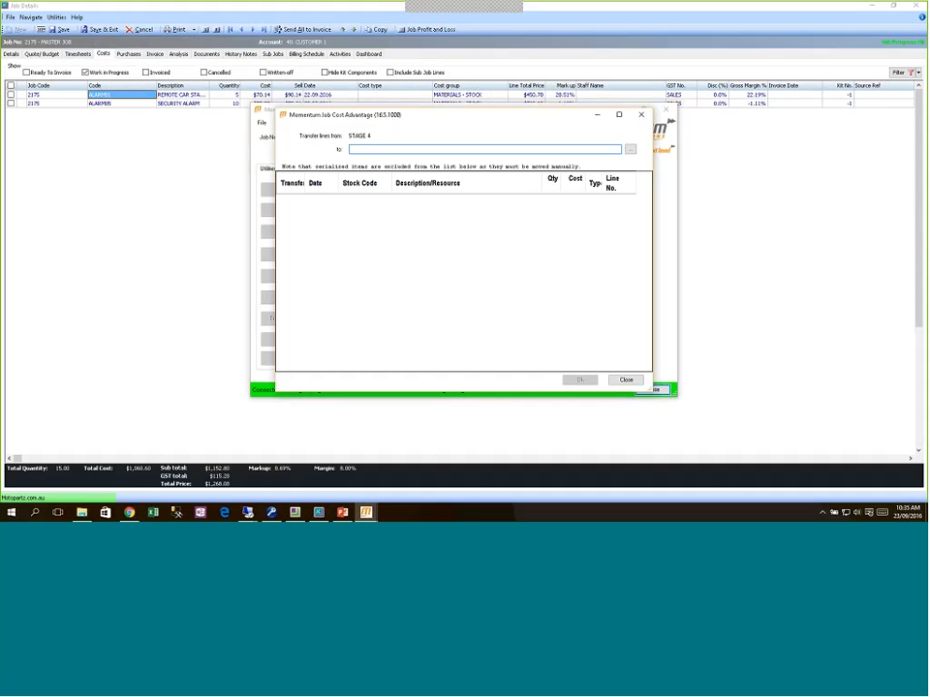
click(626, 380)
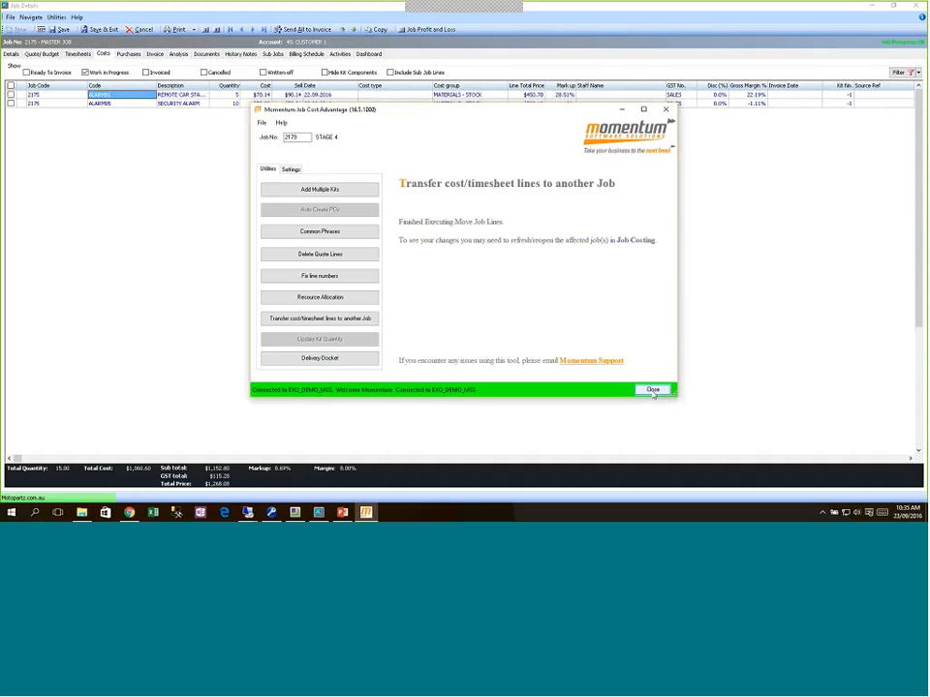
click(652, 390)
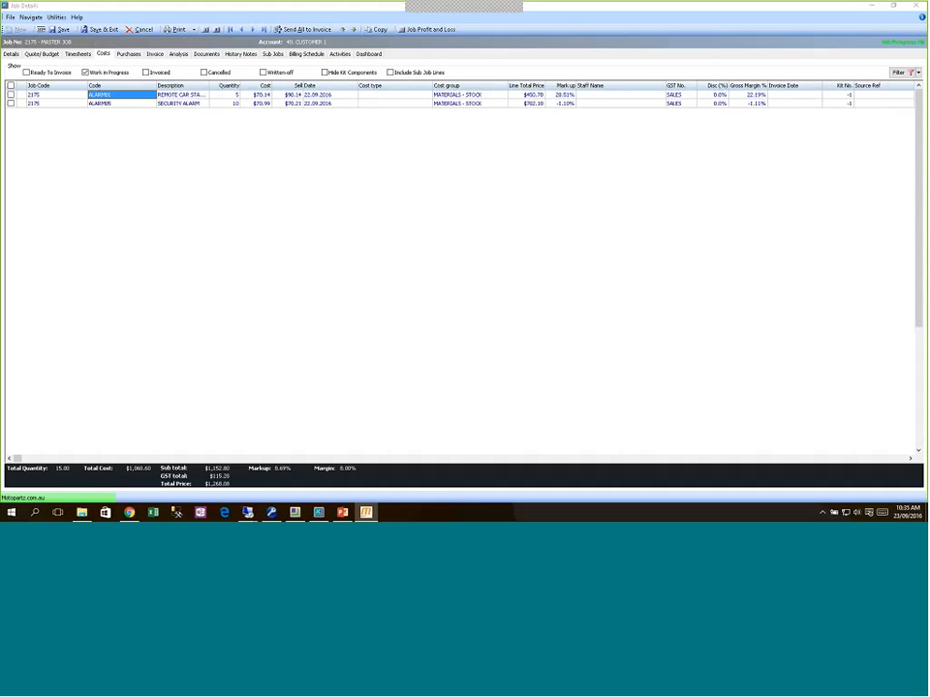
click(64, 30)
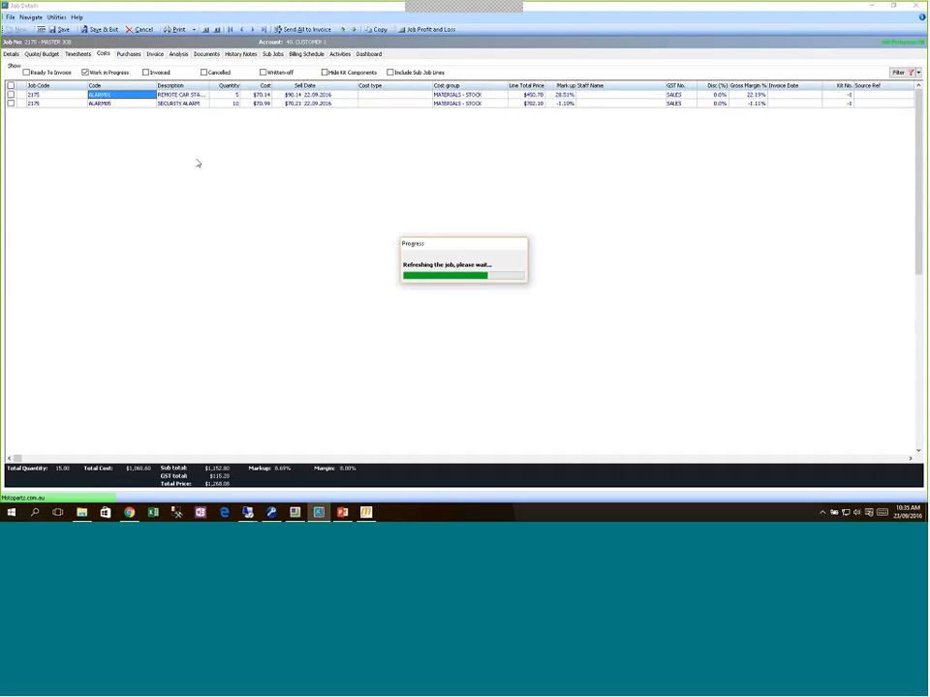
Step: Retry the Momentum line transfer with STAGE 3 as destination job, then close the utility
click(365, 514)
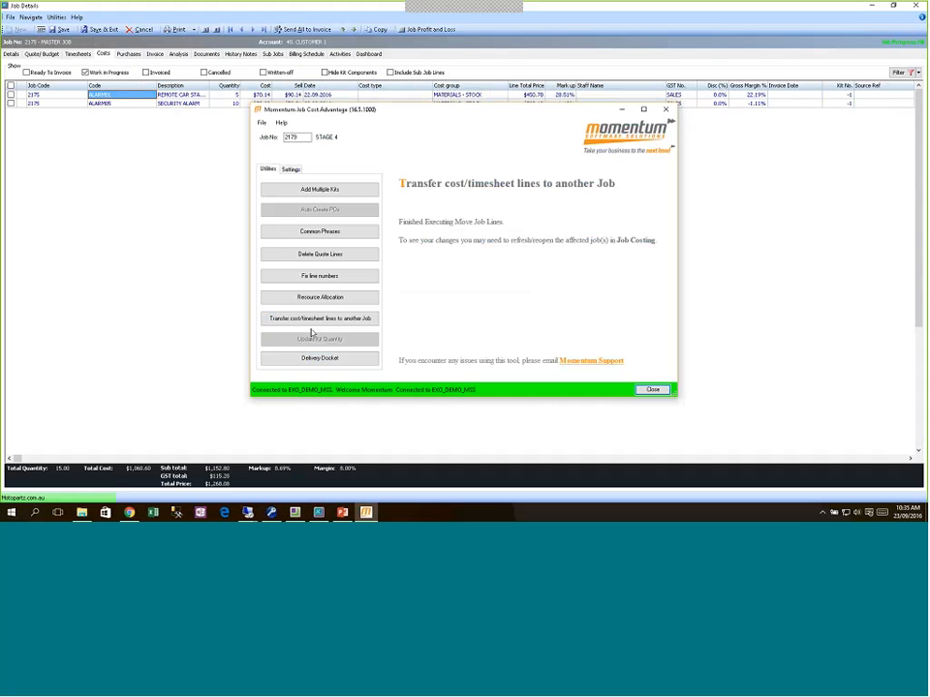
click(321, 328)
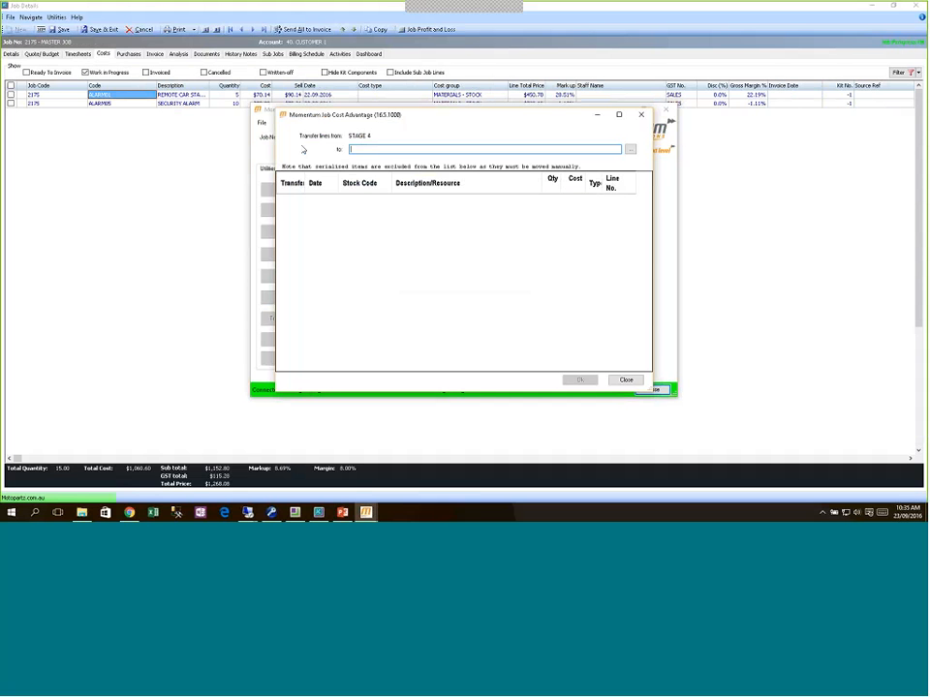
text(3175-8)
key(BackSpace)
key(BackSpace)
text(-3)
key(Tab)
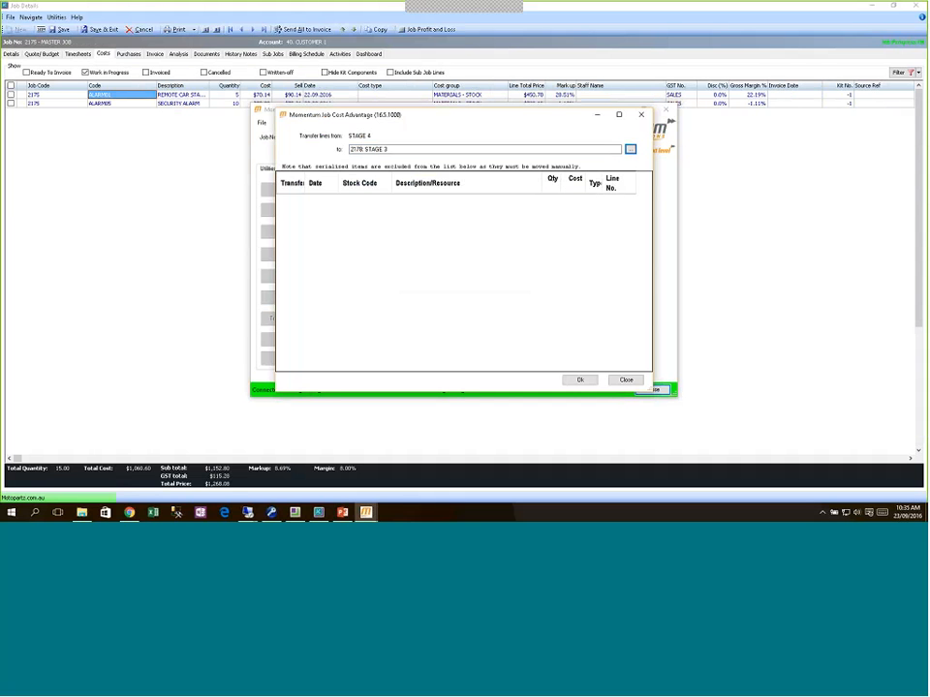
click(370, 149)
click(580, 379)
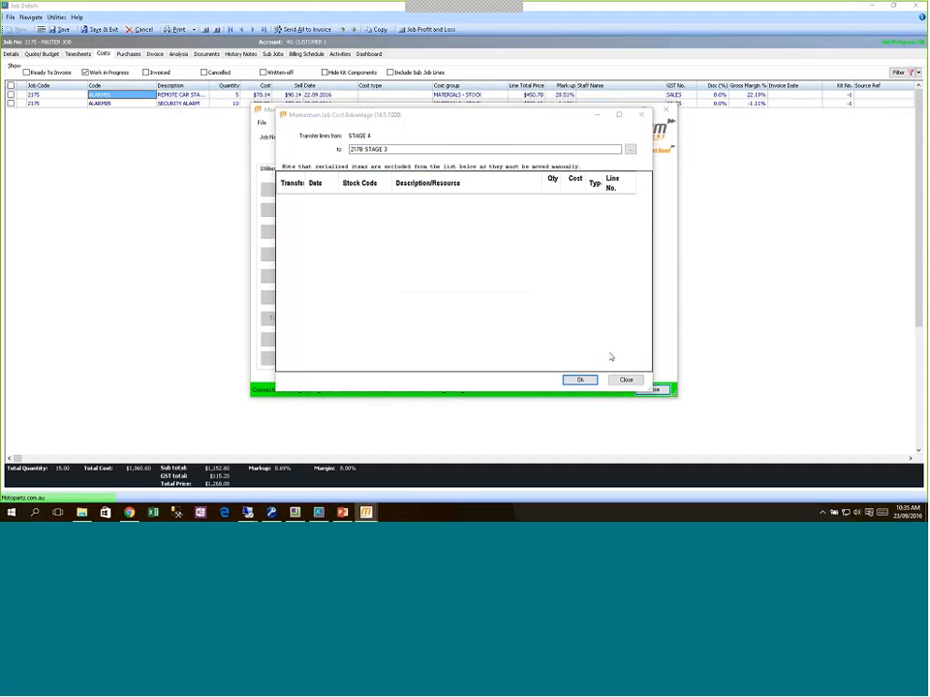
click(625, 380)
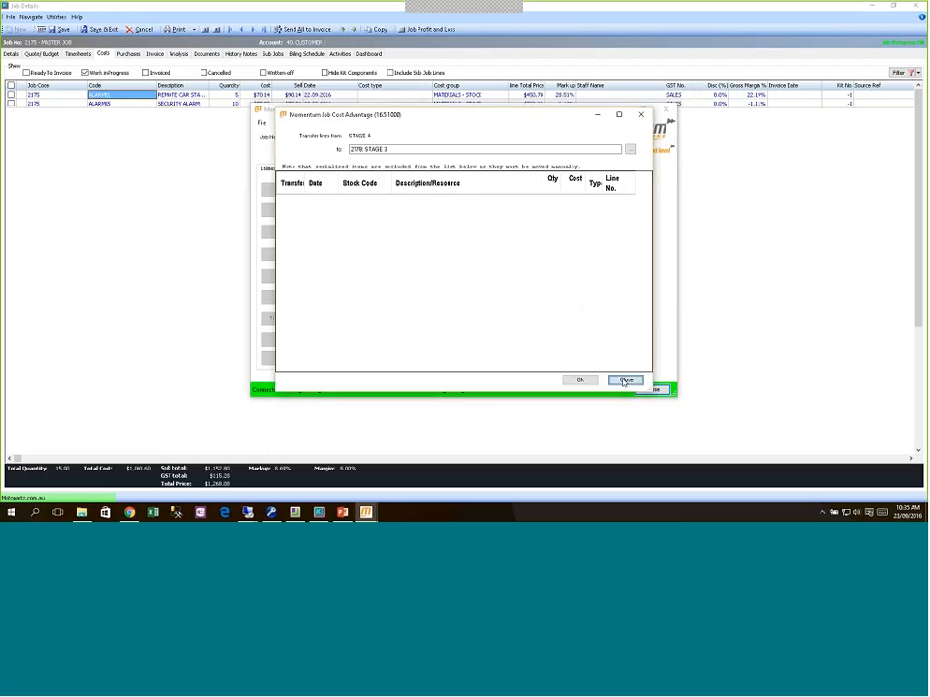
click(654, 390)
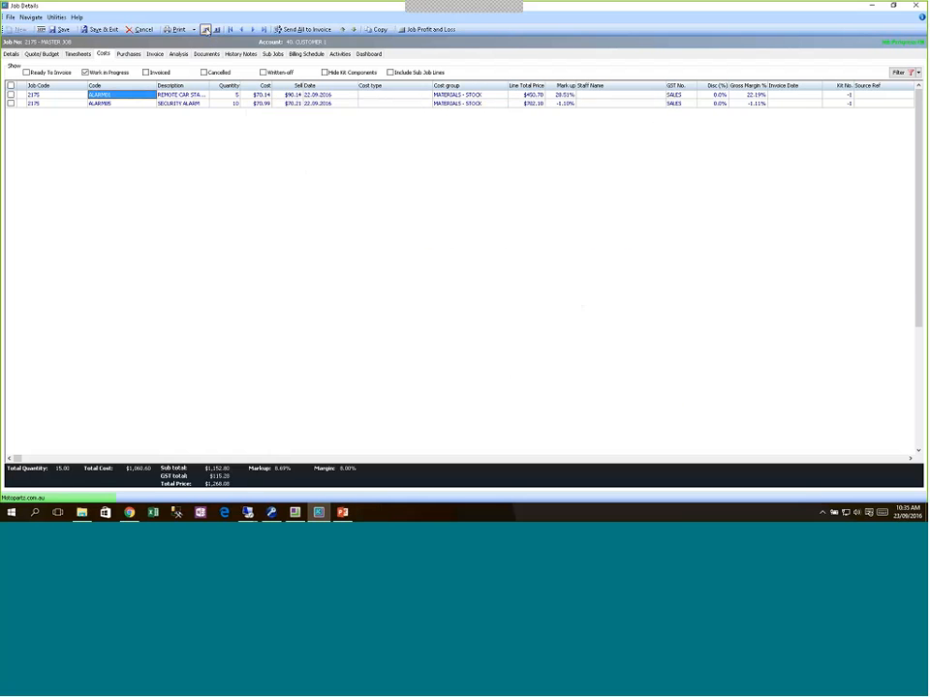
Step: In Momentum's line transfer, tick the REMOTE CAR START SECURITY and supervisor time lines
click(205, 29)
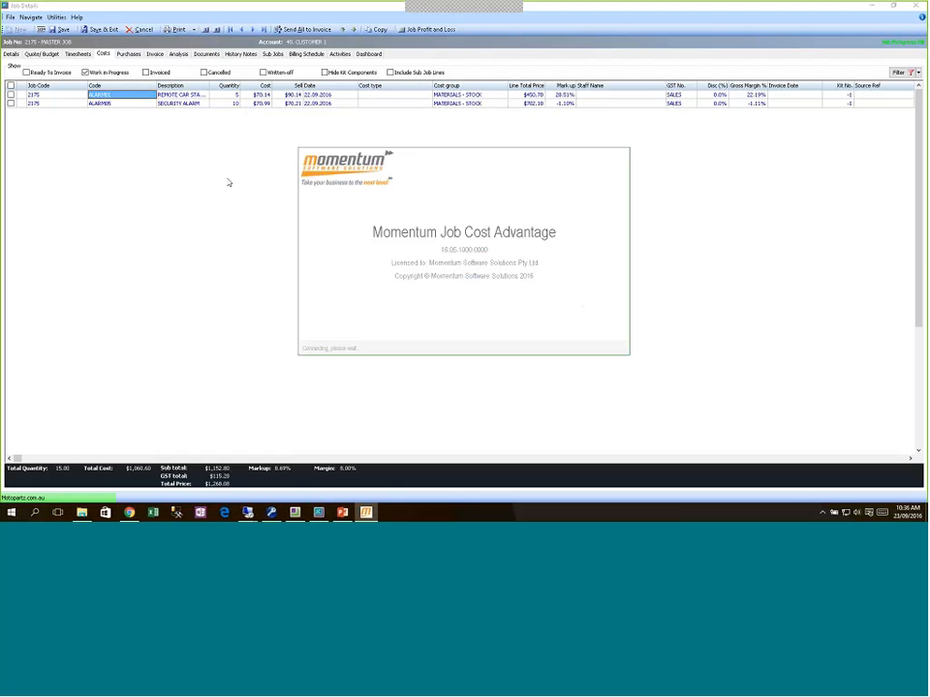
click(78, 56)
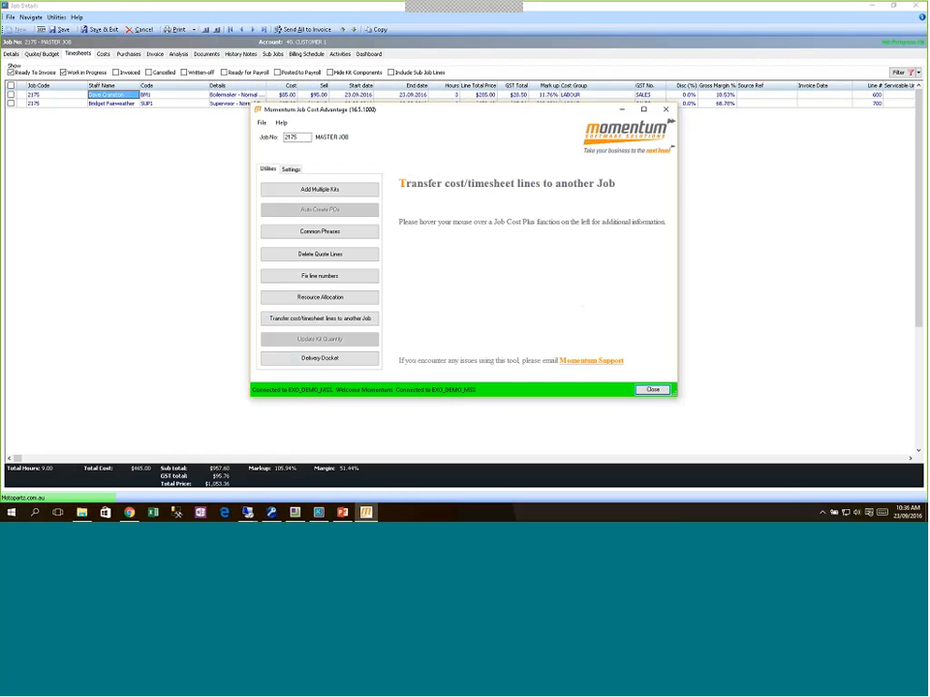
click(322, 320)
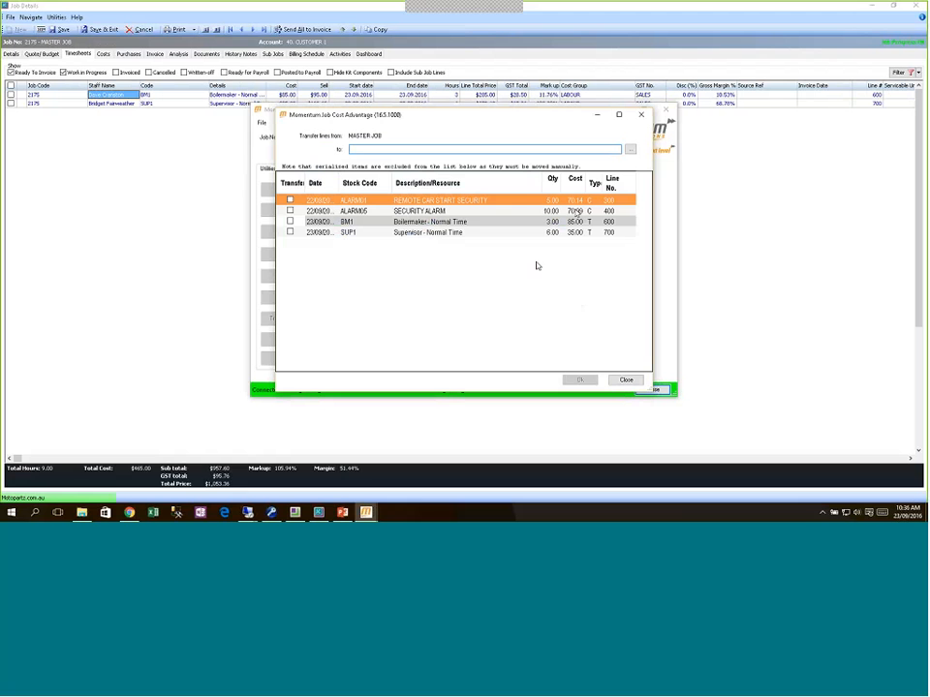
click(290, 200)
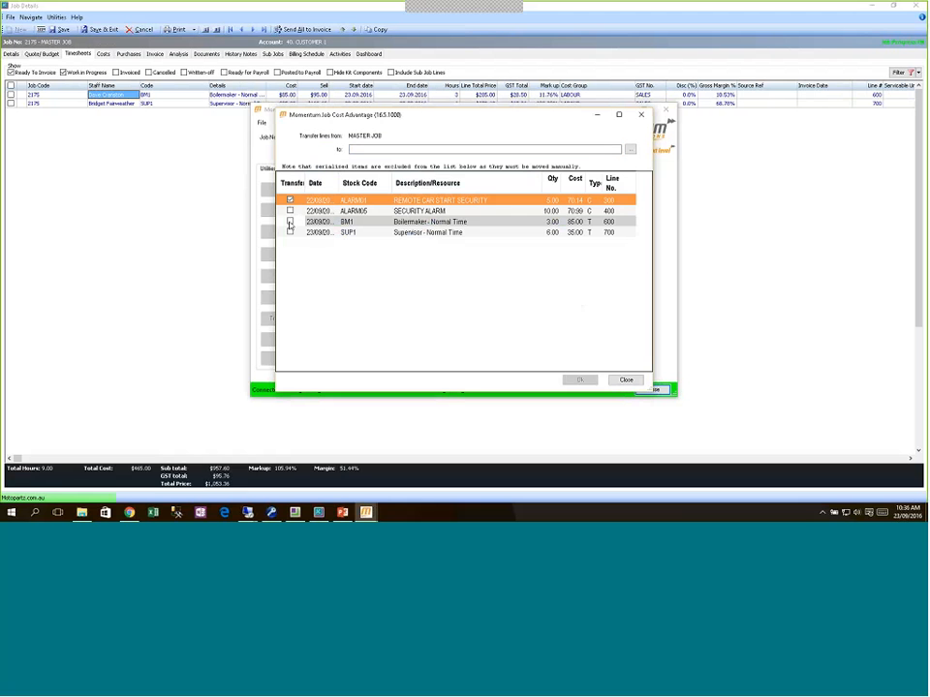
click(290, 233)
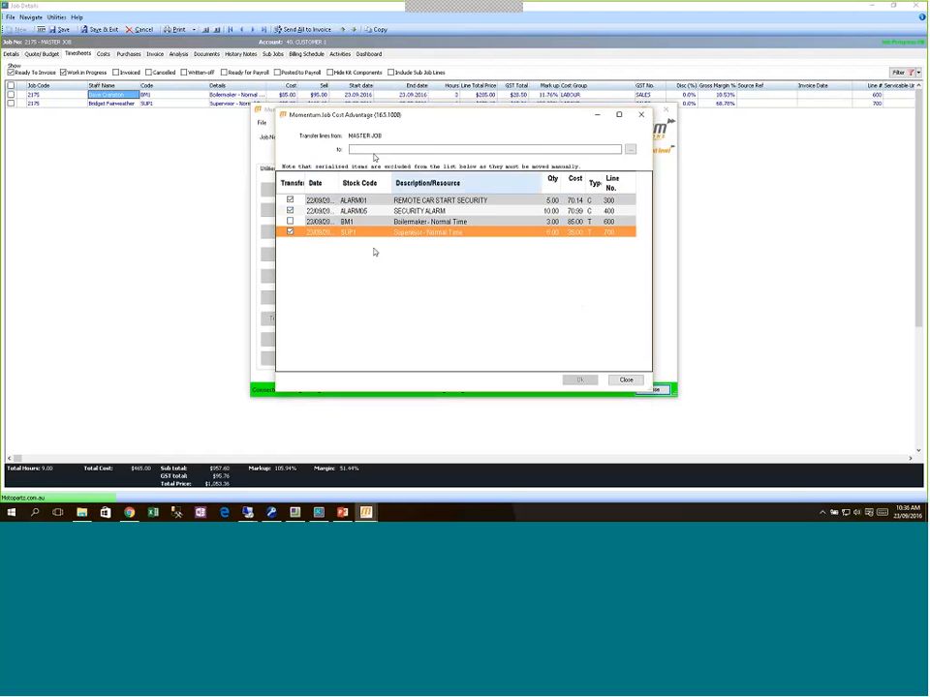
Step: Look up 2175-03, choose sub-job STAGE 3 as destination, transfer, and close Momentum
click(627, 149)
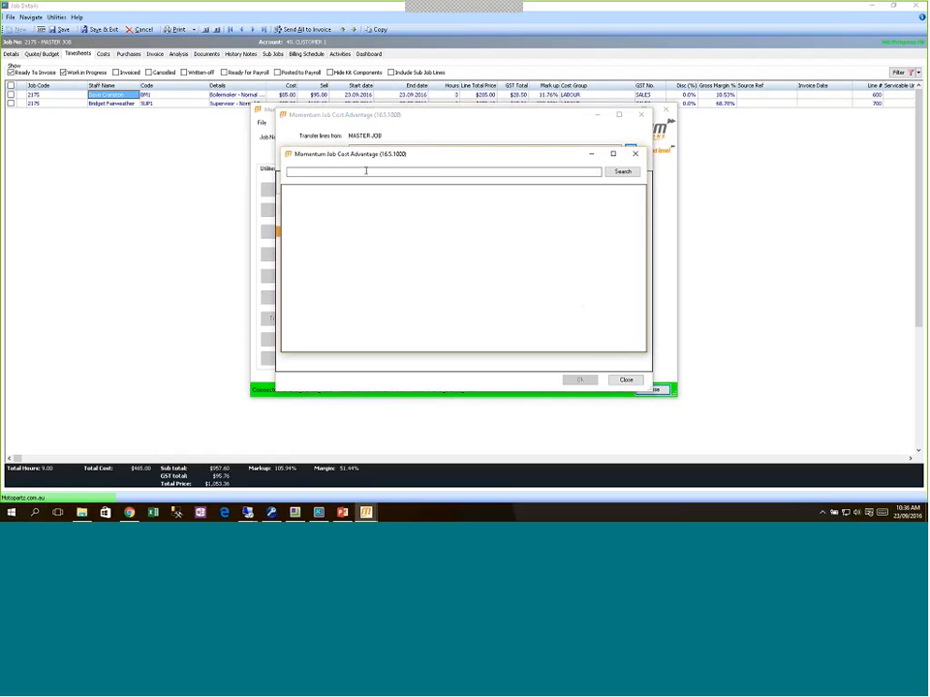
text(2175-03)
key(Return)
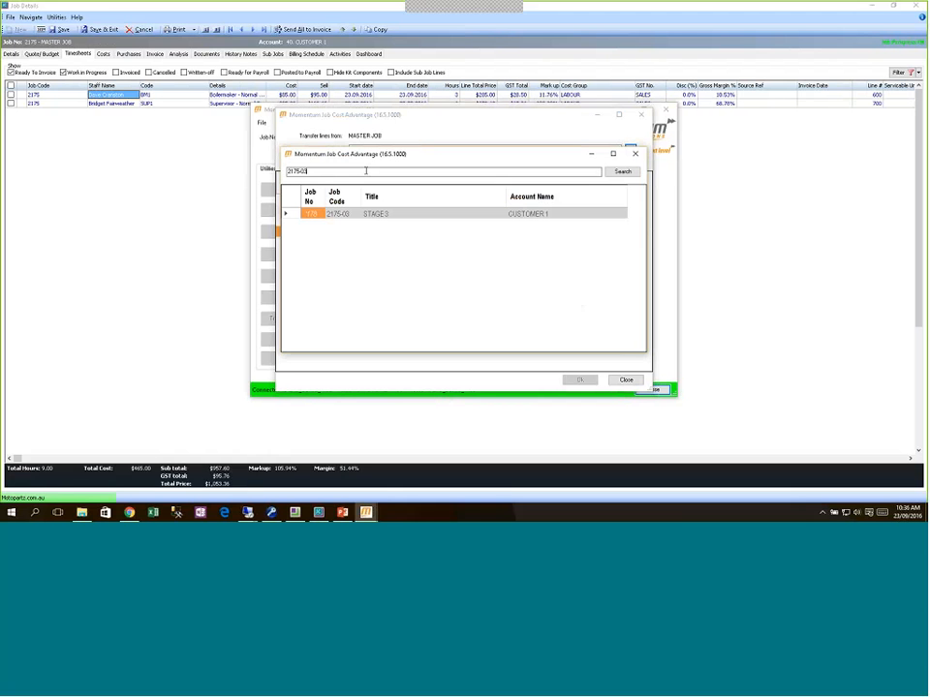
double_click(386, 215)
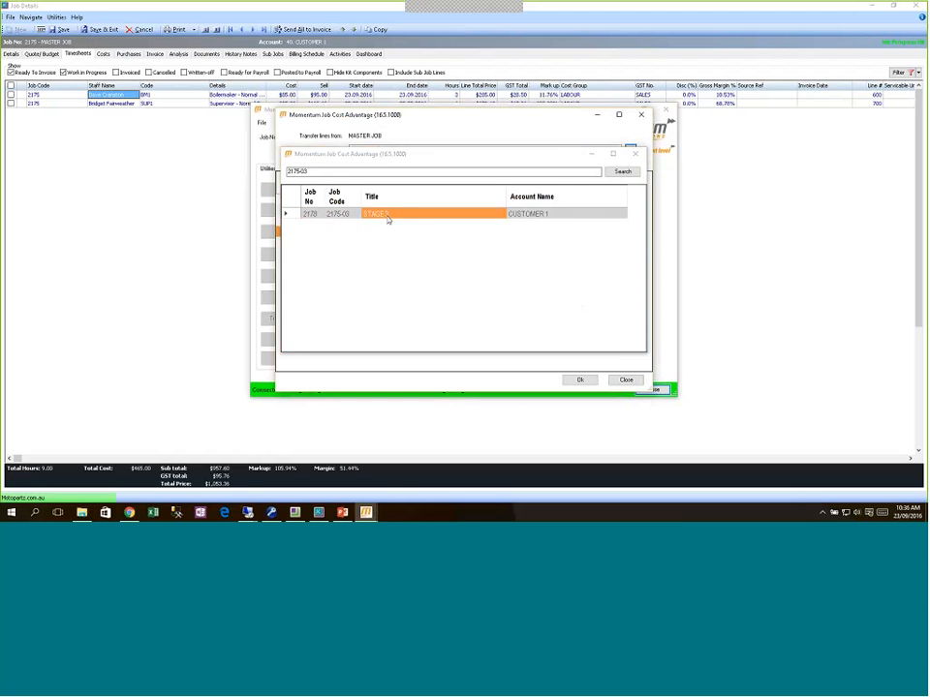
click(578, 380)
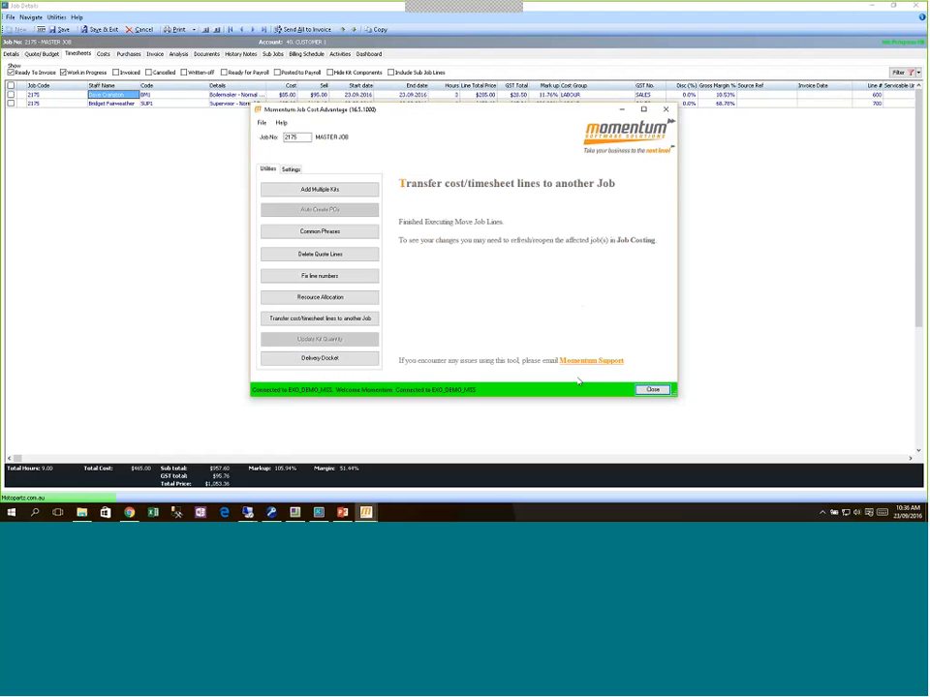
click(653, 390)
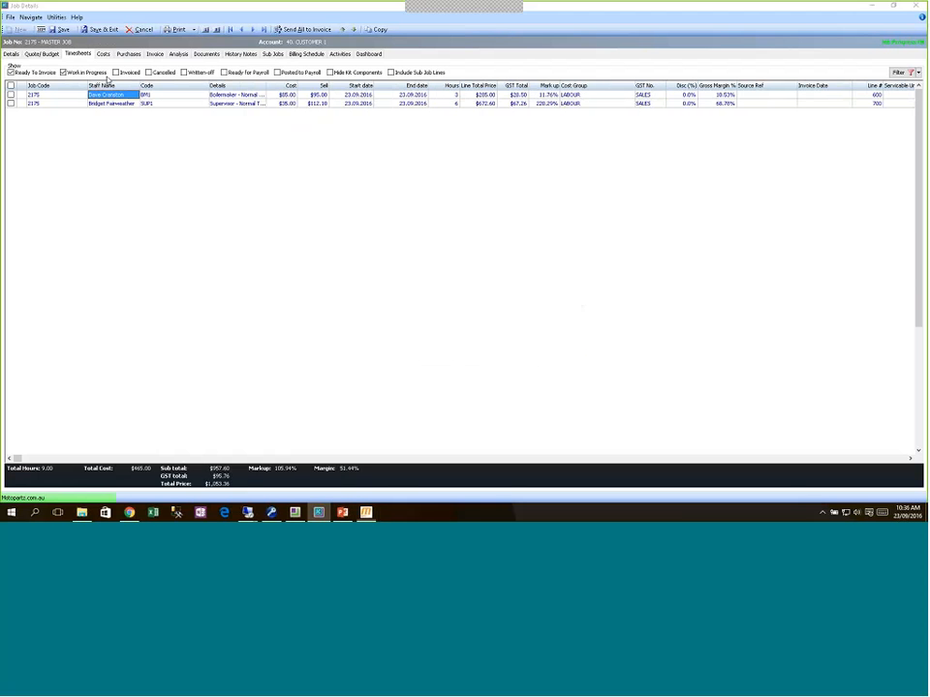
Step: Save master job 2175, include cancelled timesheet lines, and select sub-job 2175-03 STAGE 3
click(62, 29)
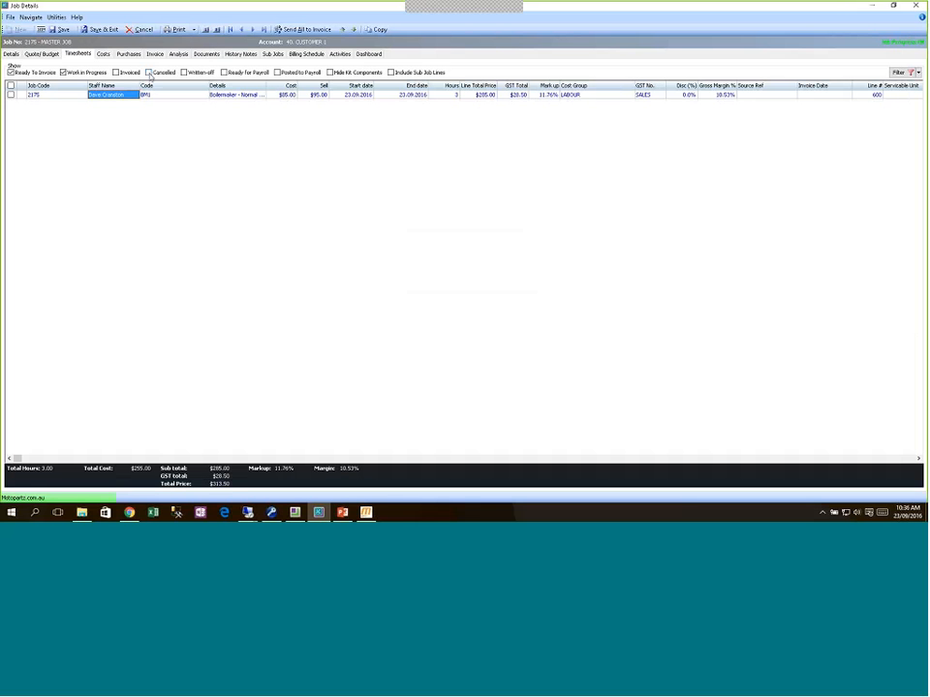
click(149, 74)
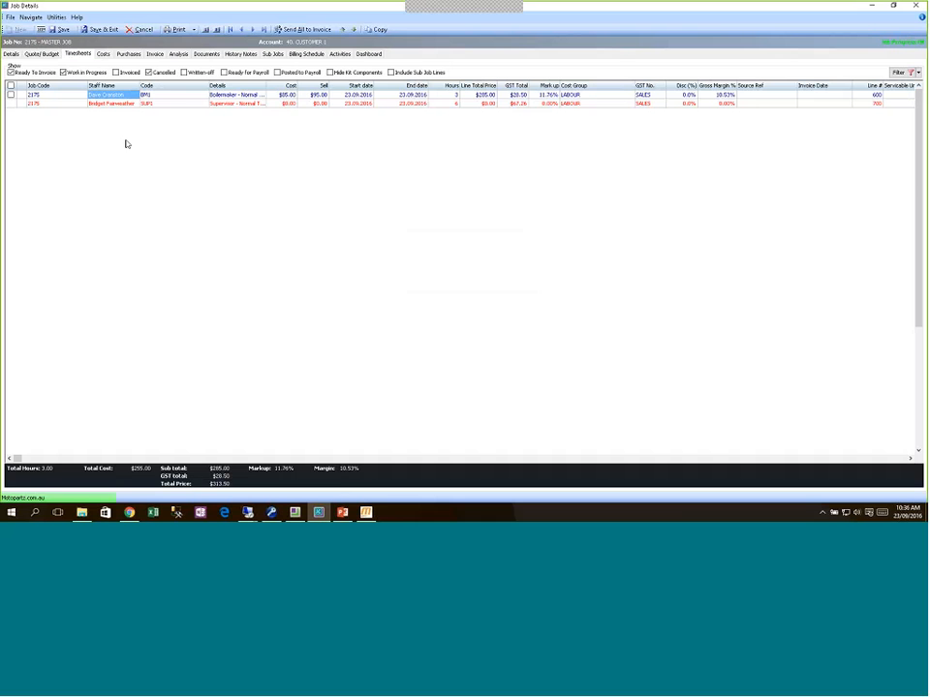
click(272, 54)
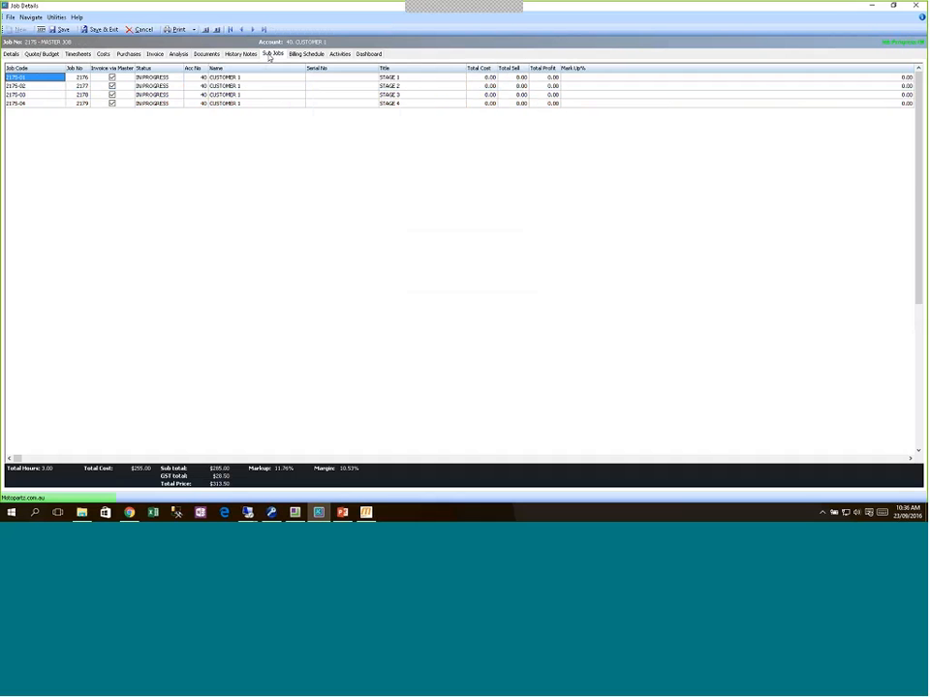
click(249, 93)
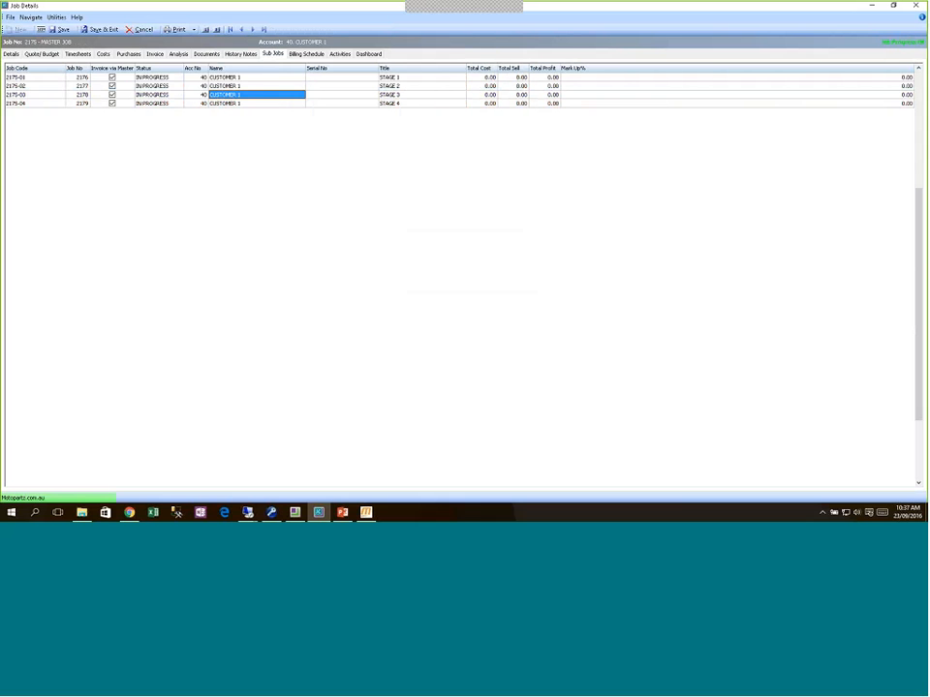
Step: Open sub-job 2175-03 STAGE 3, review its cost and timesheet lines, then return to Details
double_click(215, 96)
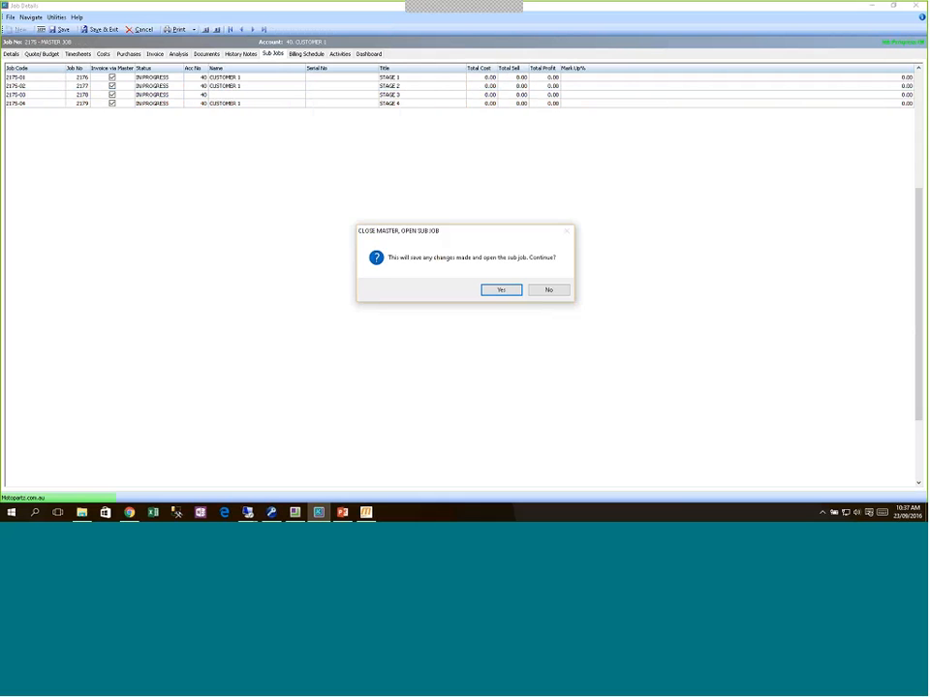
click(488, 292)
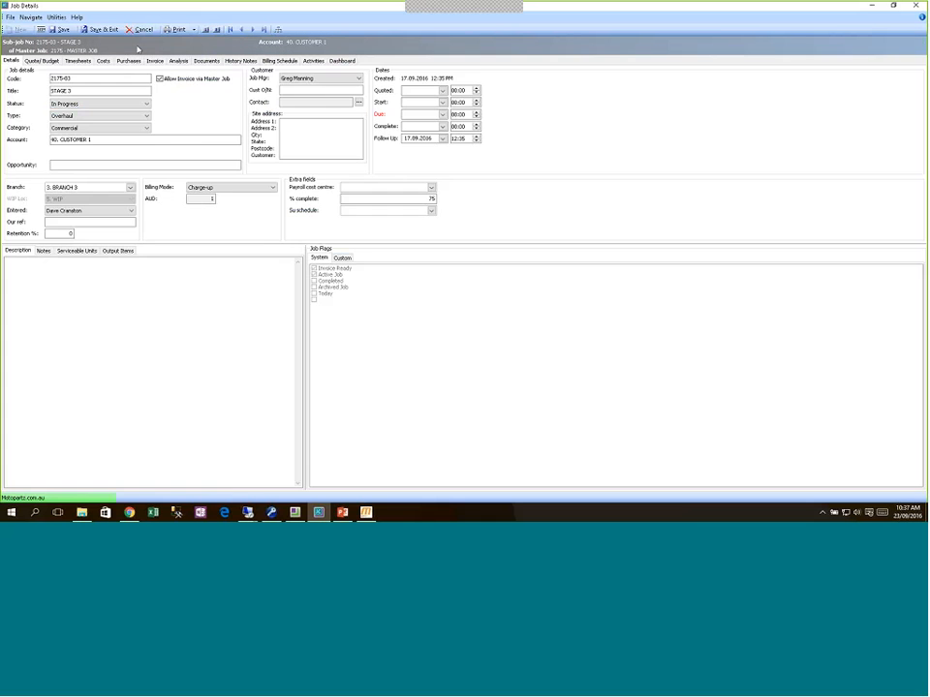
click(103, 60)
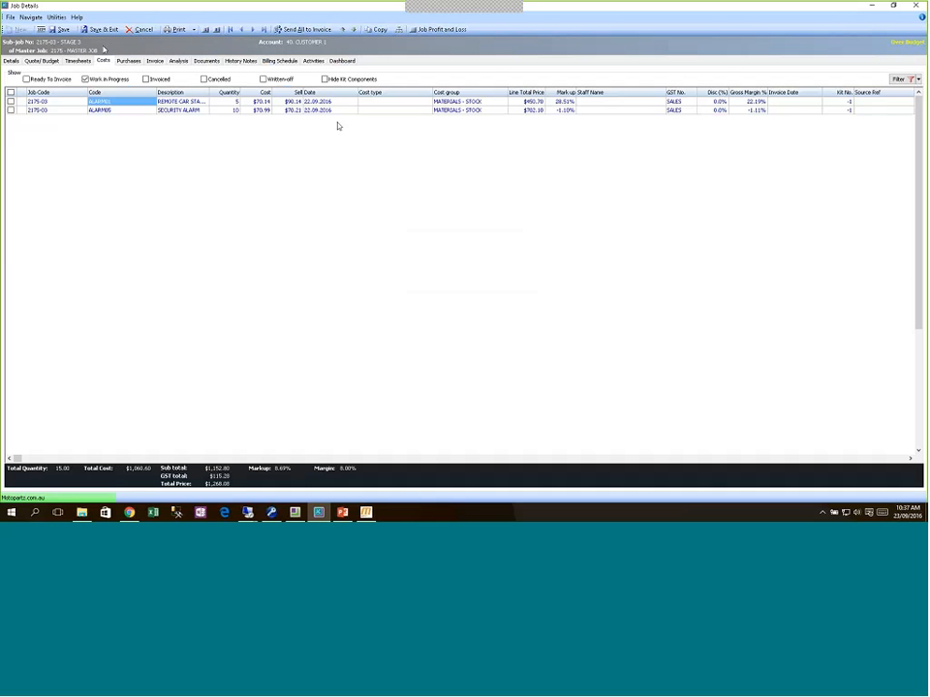
click(78, 61)
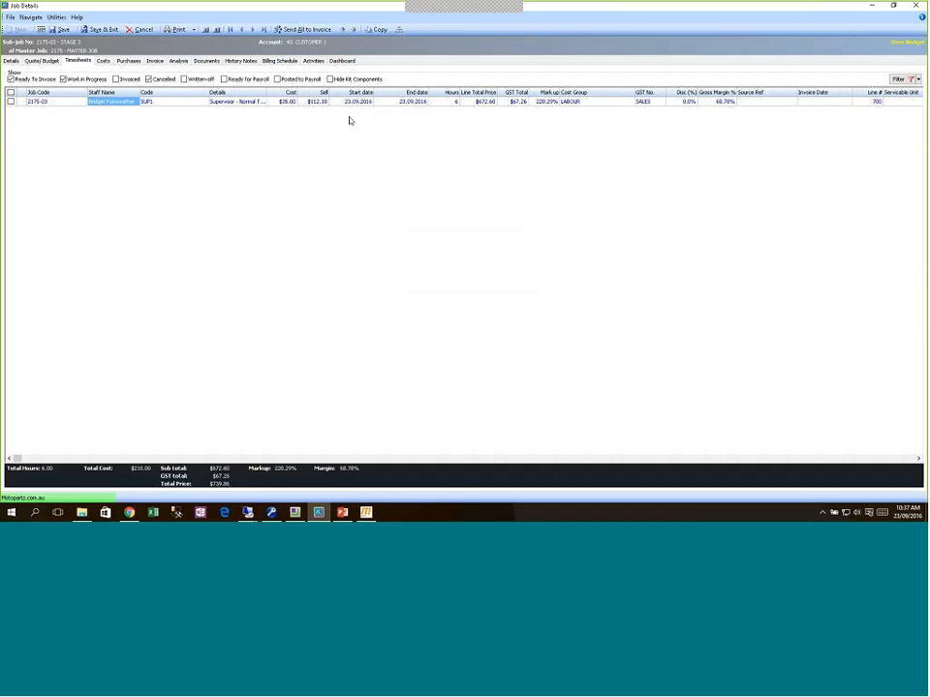
click(366, 512)
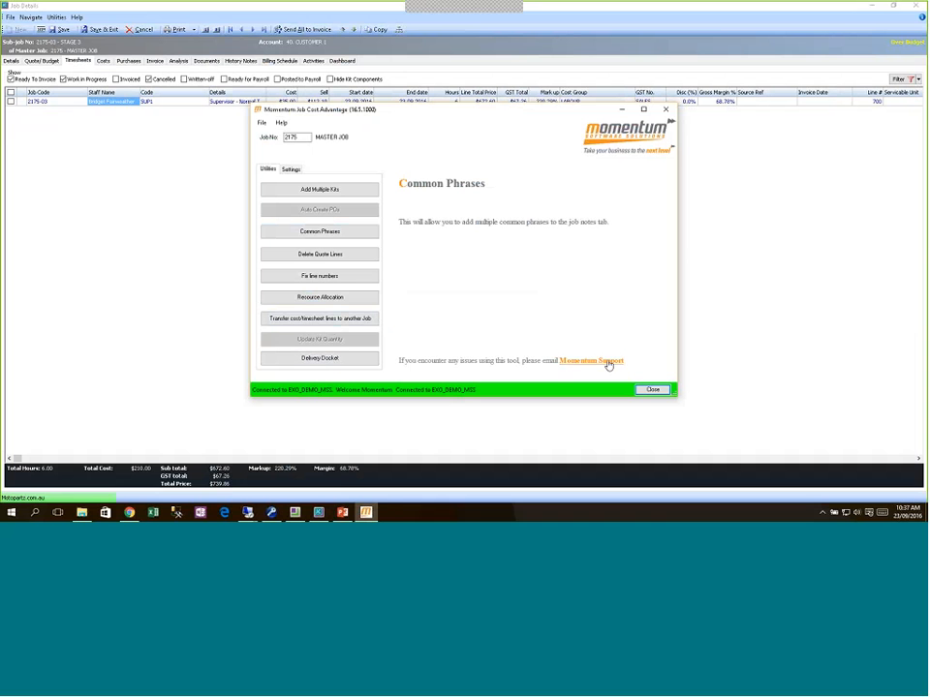
click(191, 196)
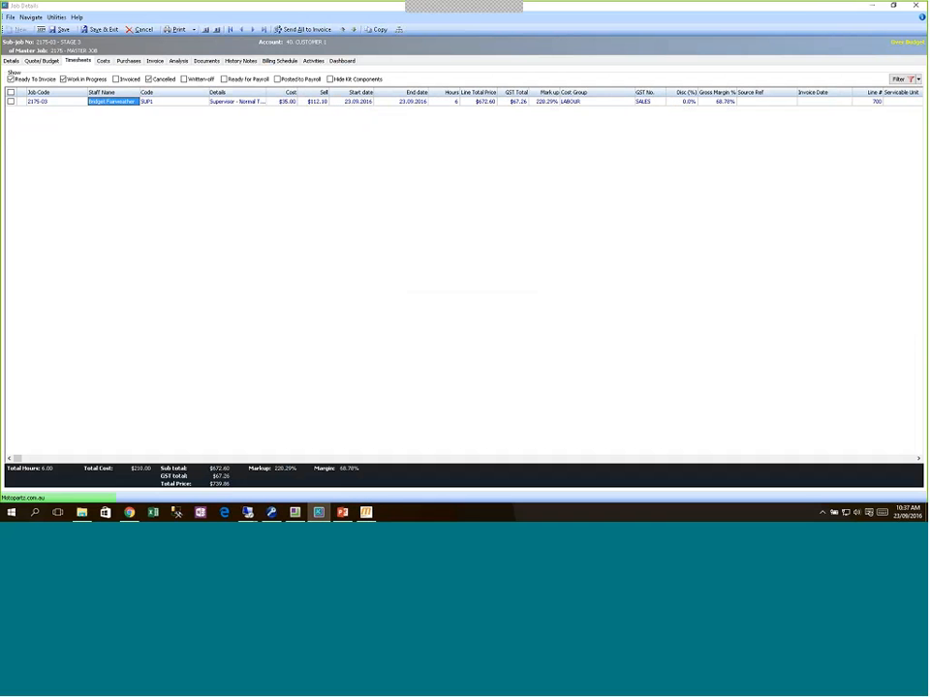
click(12, 60)
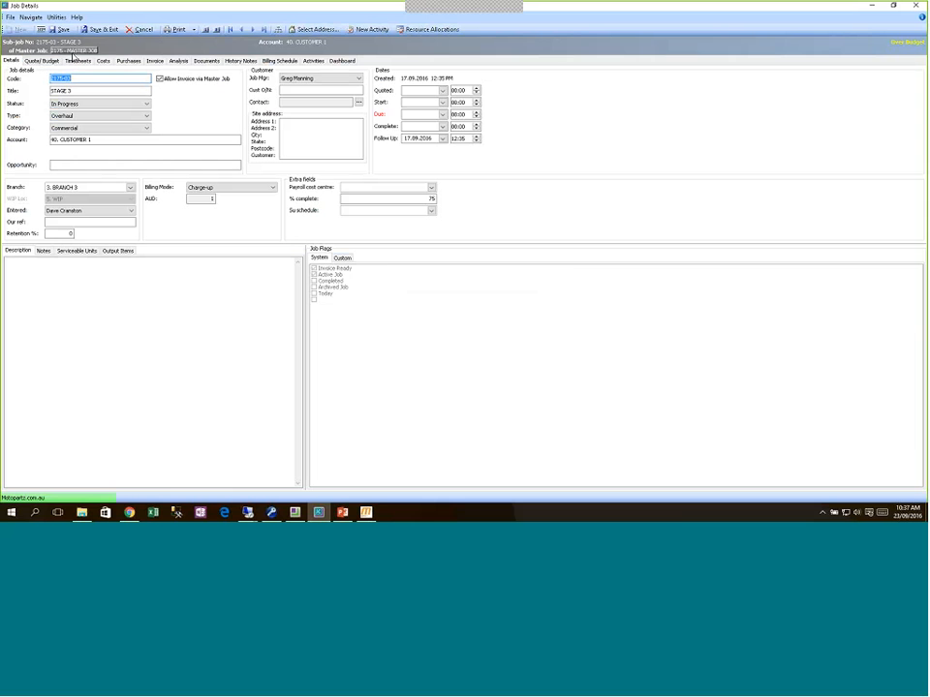
Step: Reopen master job 2175, describe it as 'Fabricate a big Steel Gantry and deliver to site', and save
click(82, 50)
click(491, 289)
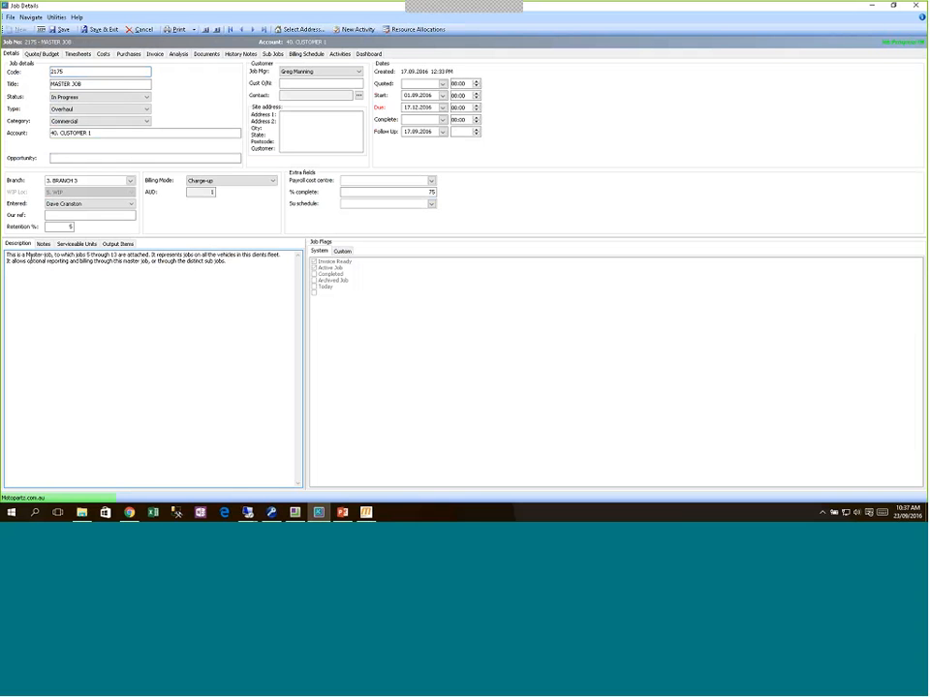
drag(7, 255, 229, 262)
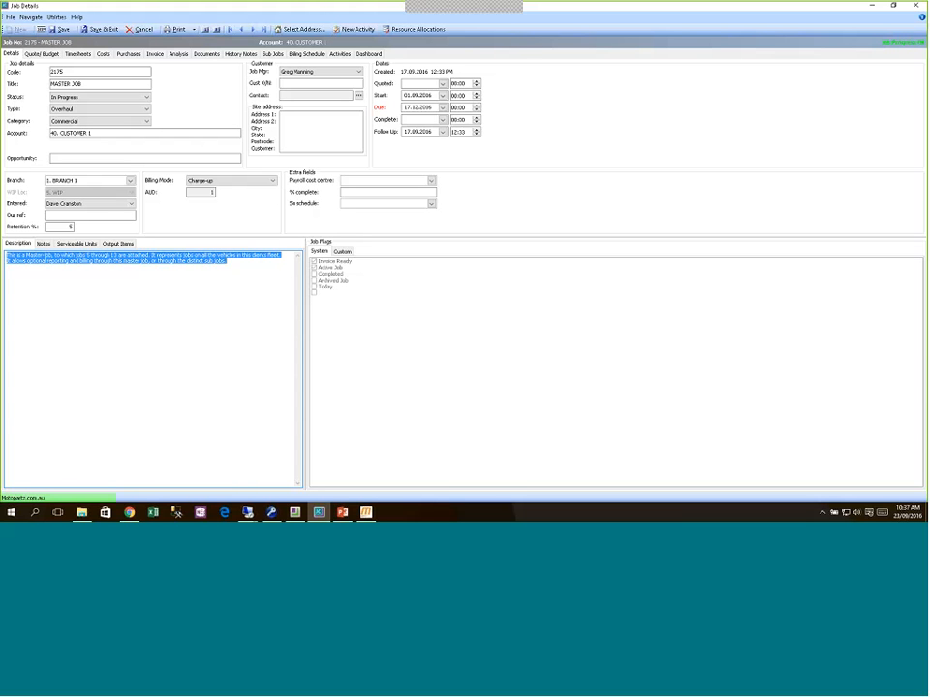
text(Fabricate)
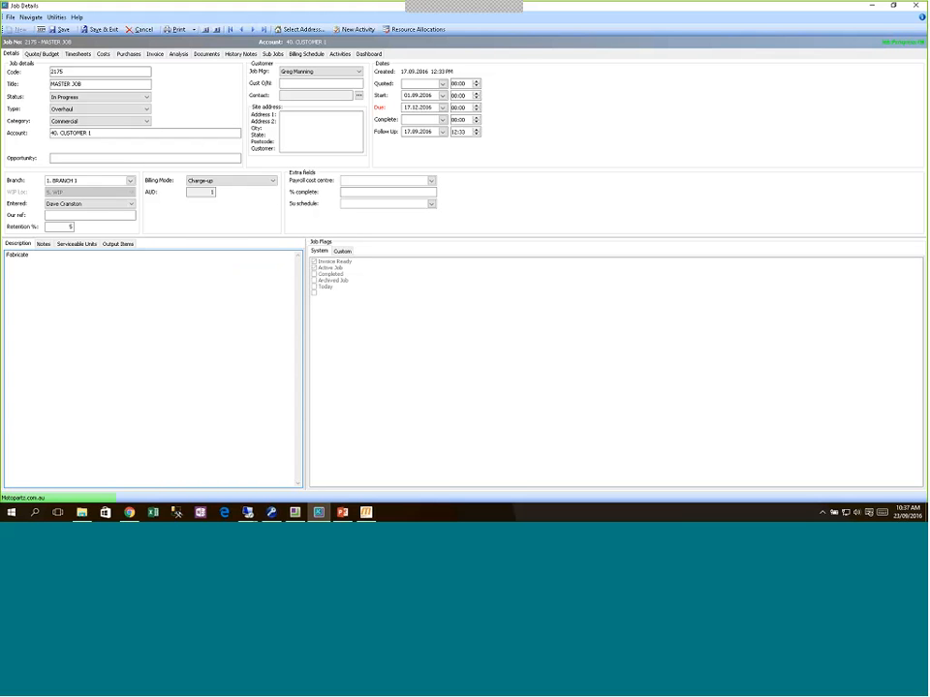
text( a big Steel Gantry and deliver to site)
click(61, 29)
Step: Review the master job's Quote/Budget lines, then start a new Momentum delivery docket
click(42, 53)
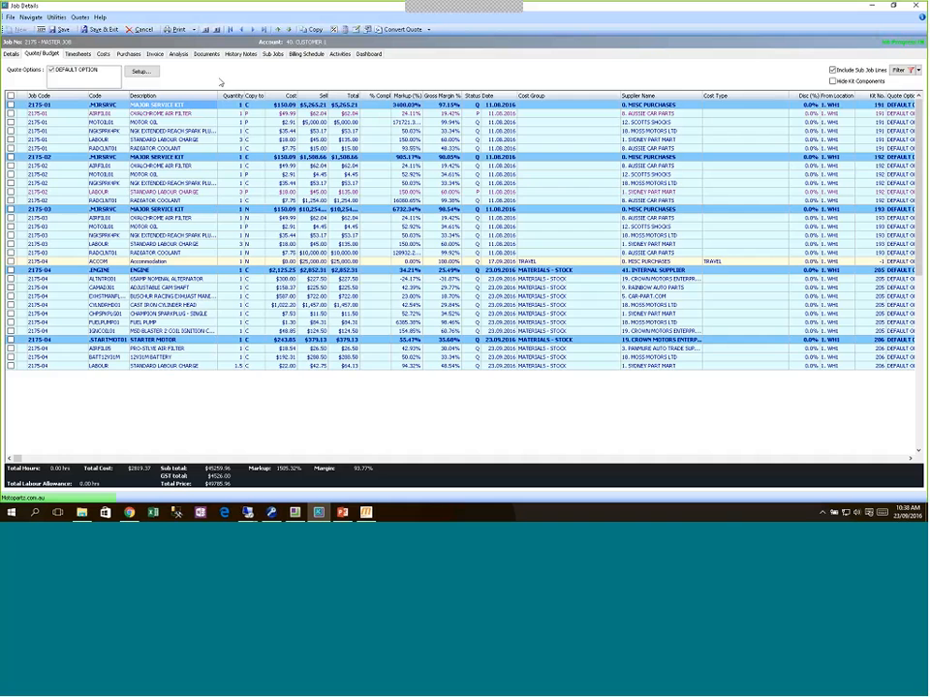
click(367, 513)
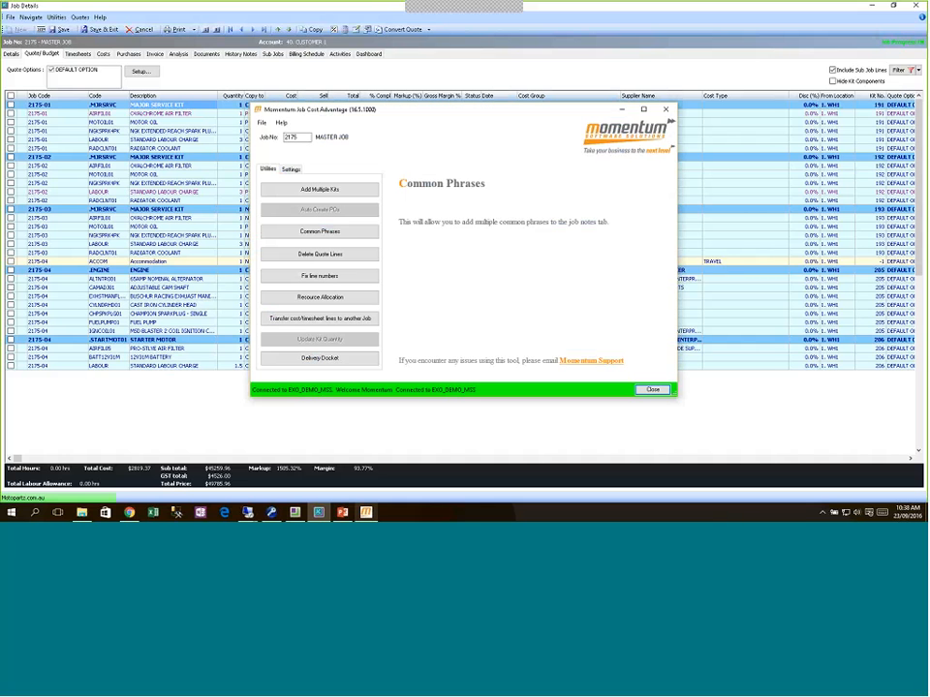
click(349, 359)
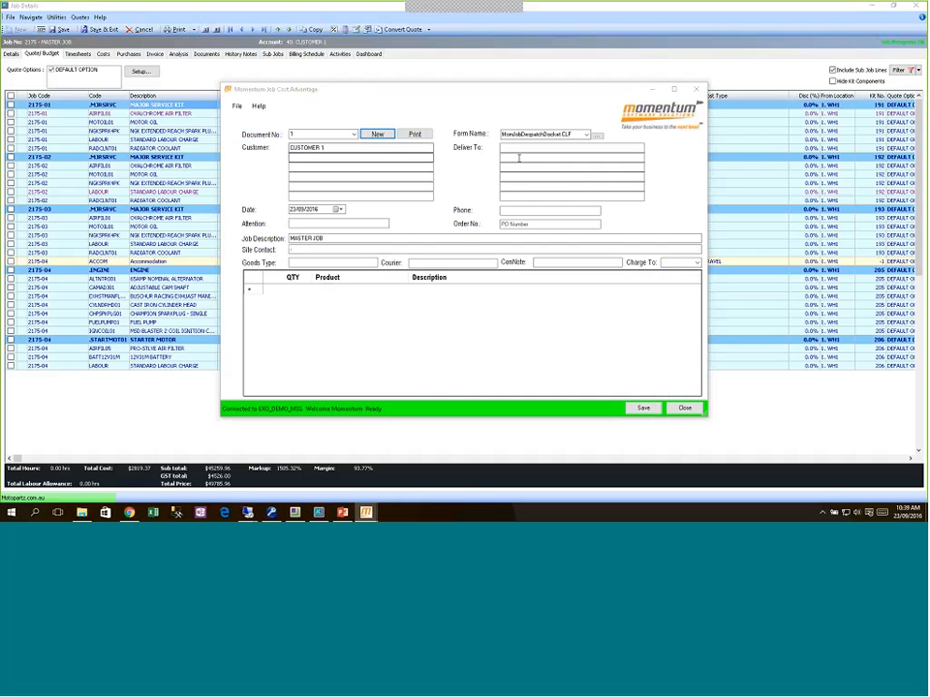
Step: Set Deliver To as ABC Powder Coaters with its street address, town and phone number
click(519, 157)
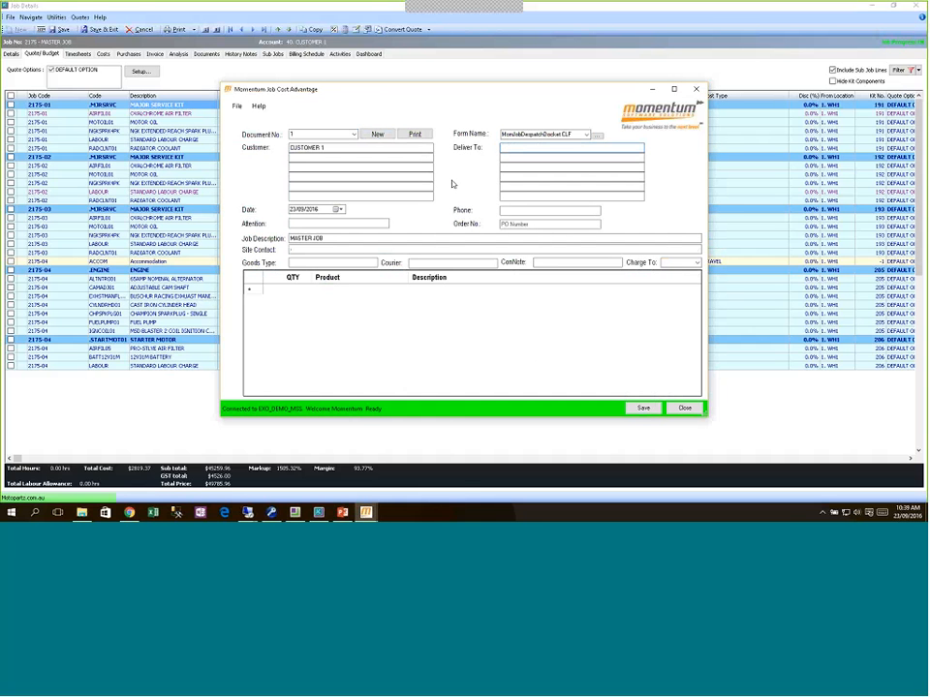
text(ABC powde)
key(BackSpace)
key(BackSpace)
key(BackSpace)
key(BackSpace)
text(owder Coaters)
key(Tab)
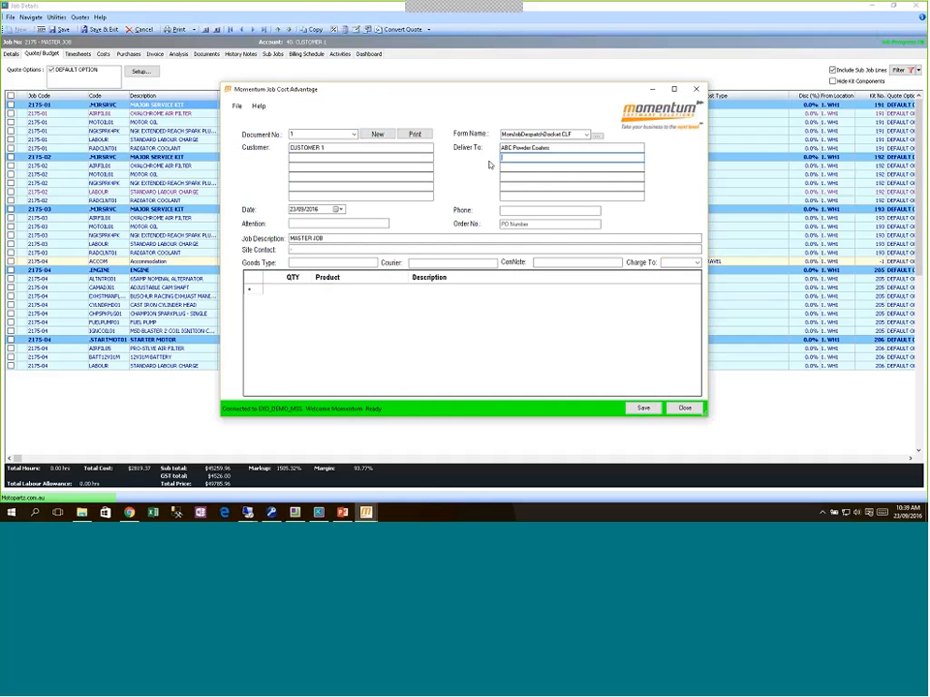
text(123 Smith St)
key(Return)
text(Macka)
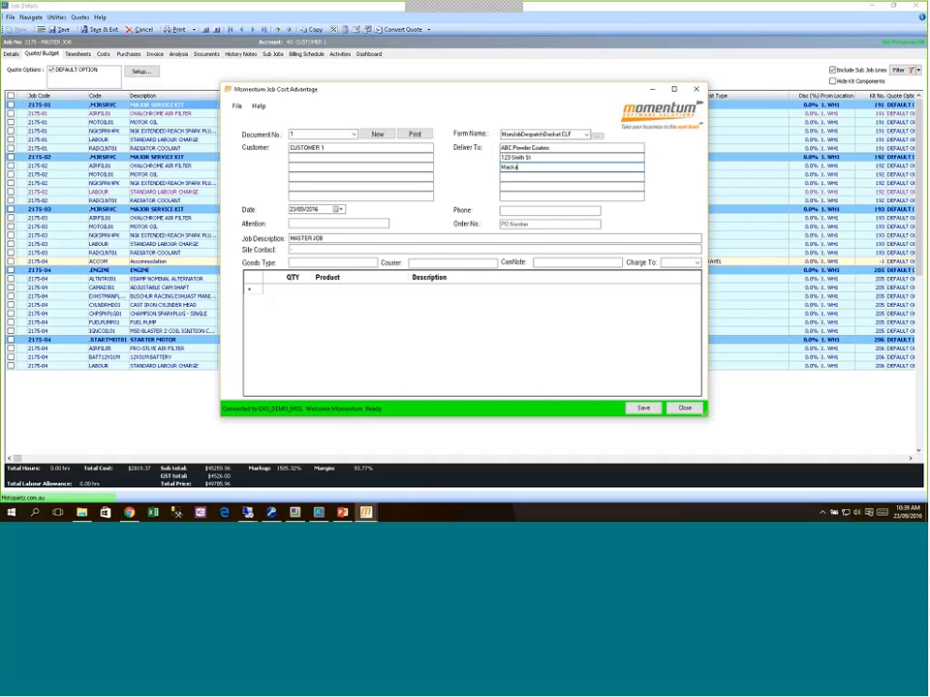
text(y)
key(Tab)
key(Tab)
key(Tab)
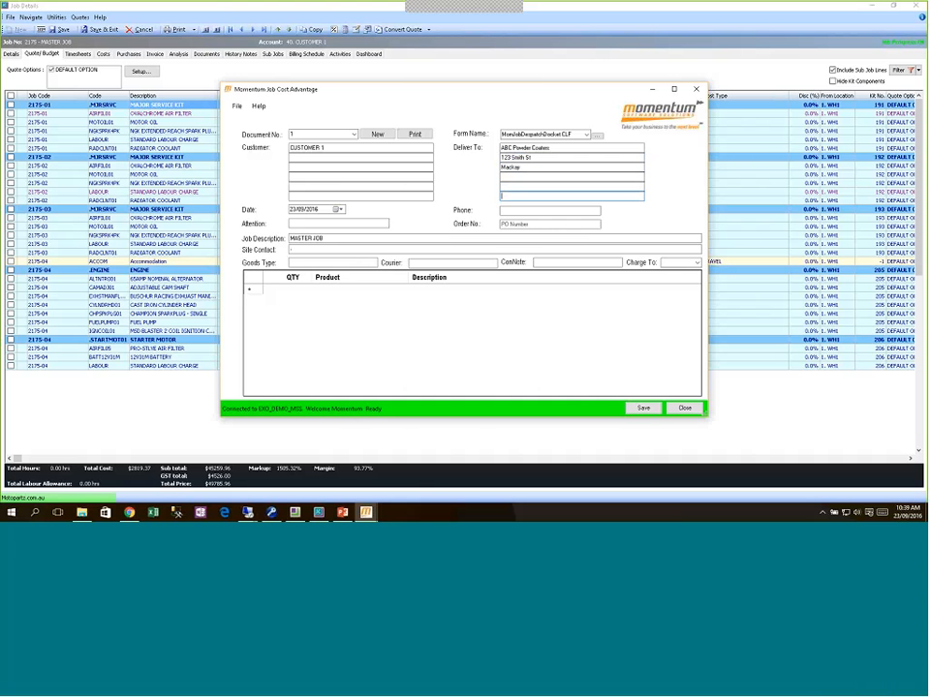
key(Tab)
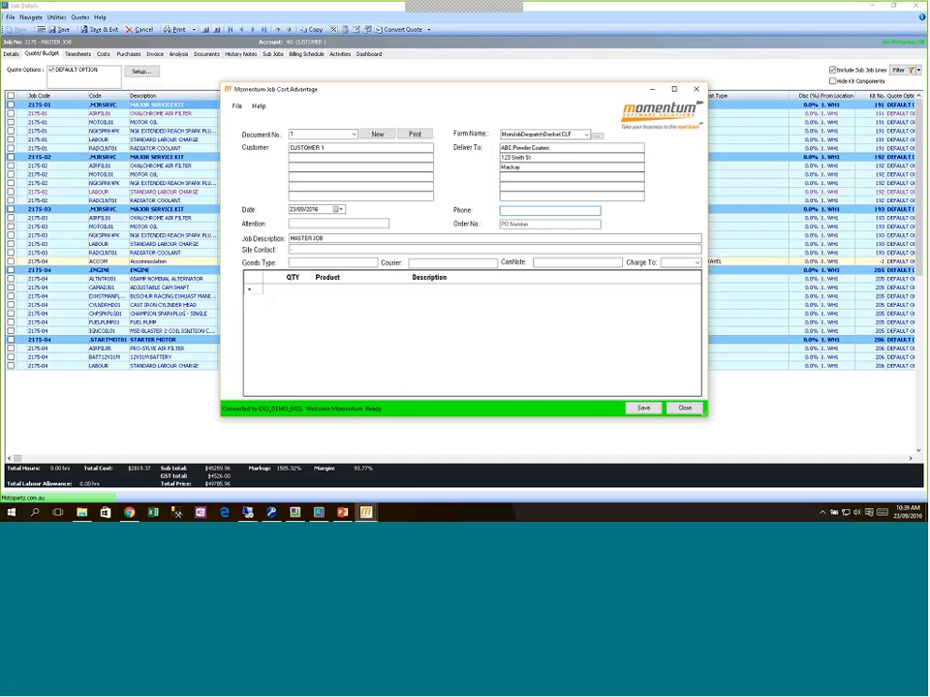
key(Tab)
Step: Enter the attention contact's name and set Goods Type to Fabricated Steel
click(356, 225)
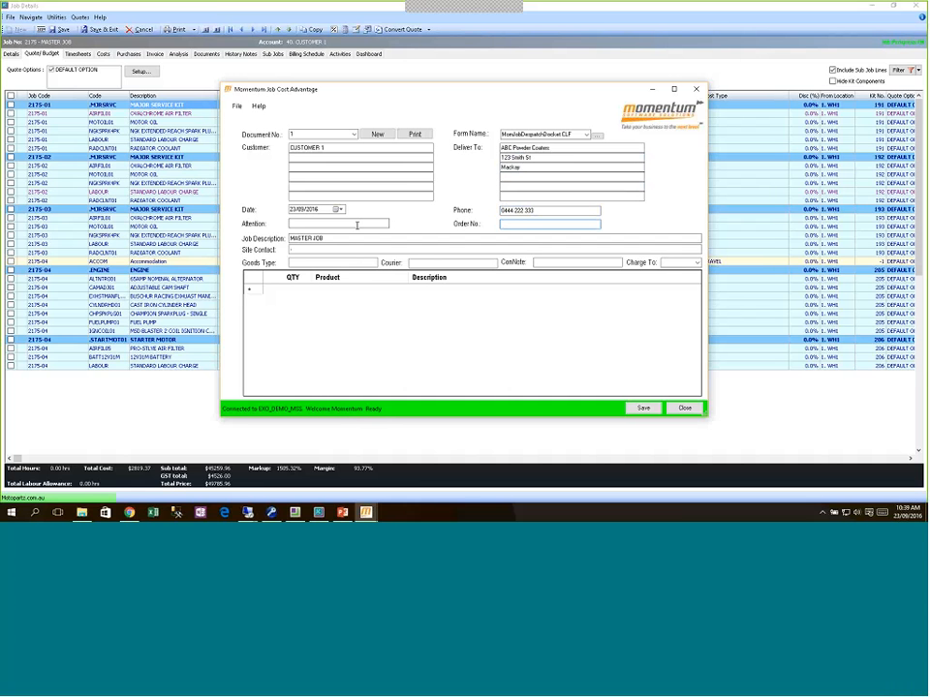
text(Bill Smith)
key(Tab)
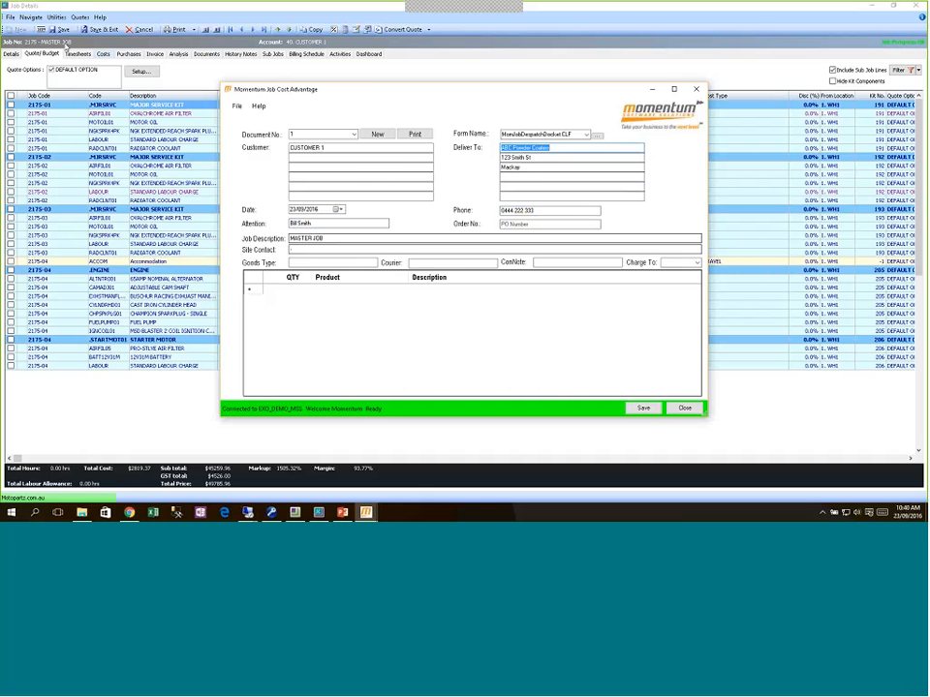
click(310, 250)
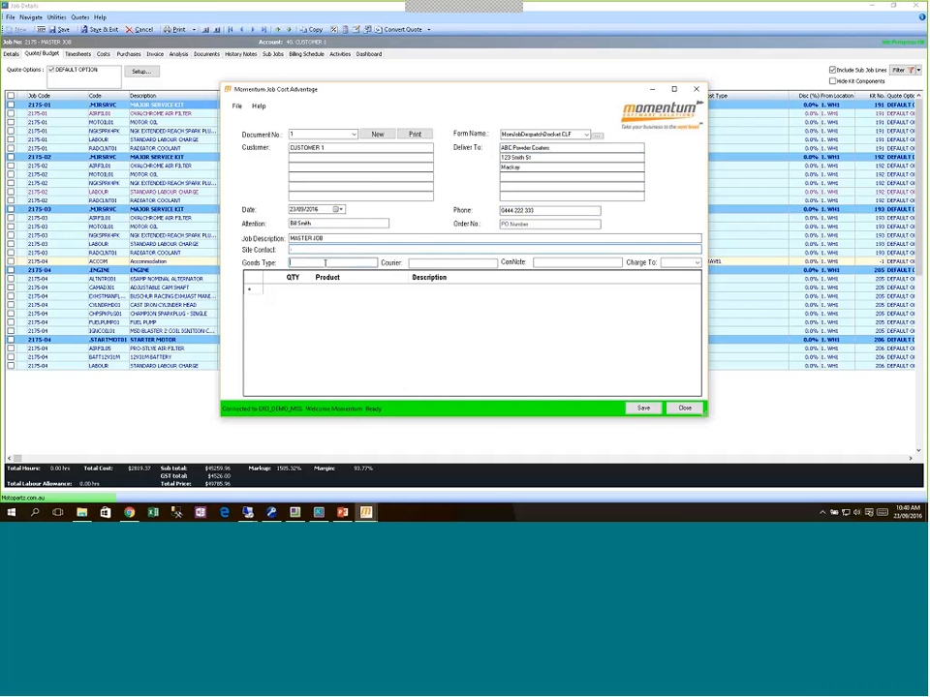
click(308, 263)
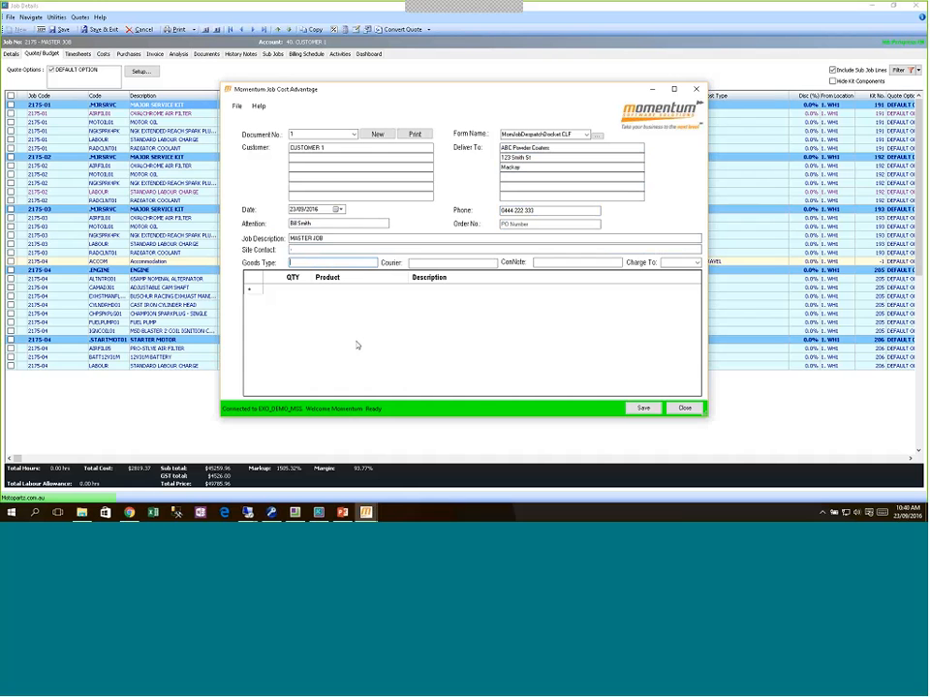
text(Fabricated Steel)
key(Tab)
Step: Charge freight to Receiver, add line 1 × Gantry Frame '3Mtr x 5Mtr Steel Gantry for Powder Coating', and save
click(688, 261)
click(678, 275)
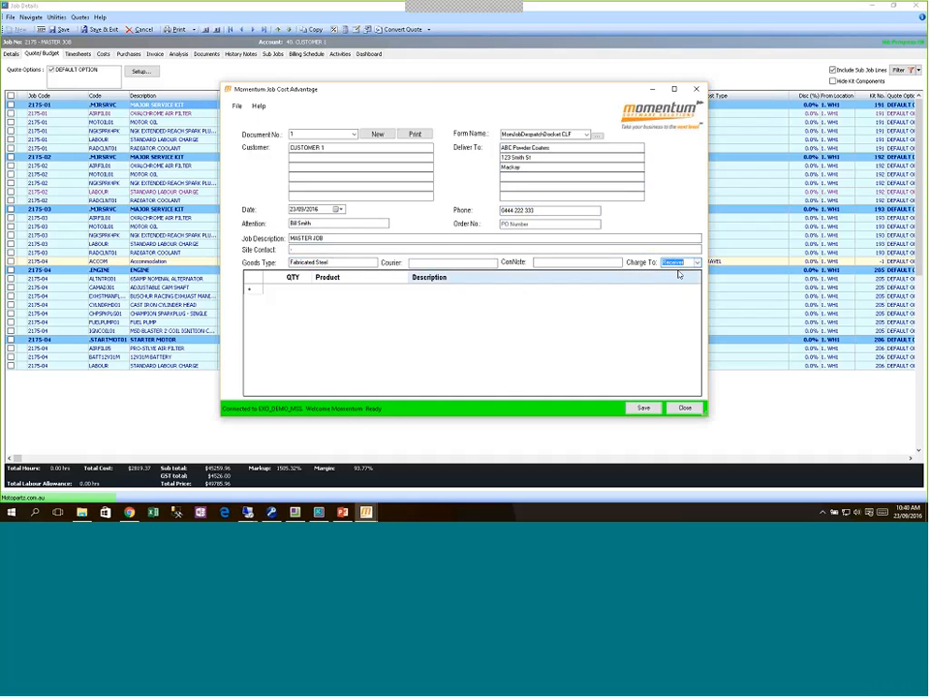
click(294, 291)
text(1)
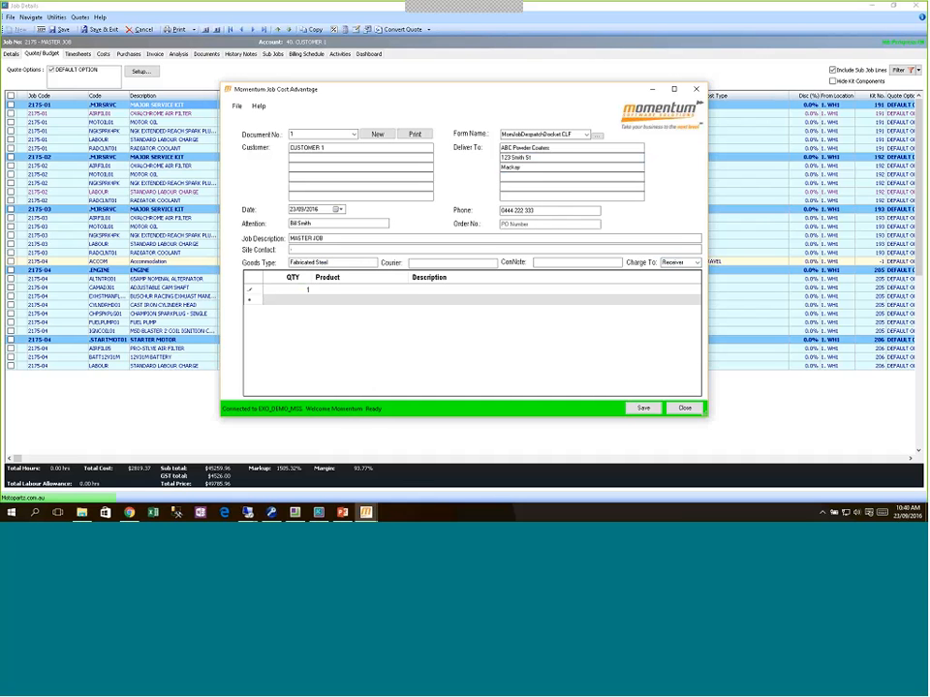
key(Tab)
text(Gantry Frame)
key(Tab)
text(3Mtr x 5Mtr Steel Gan)
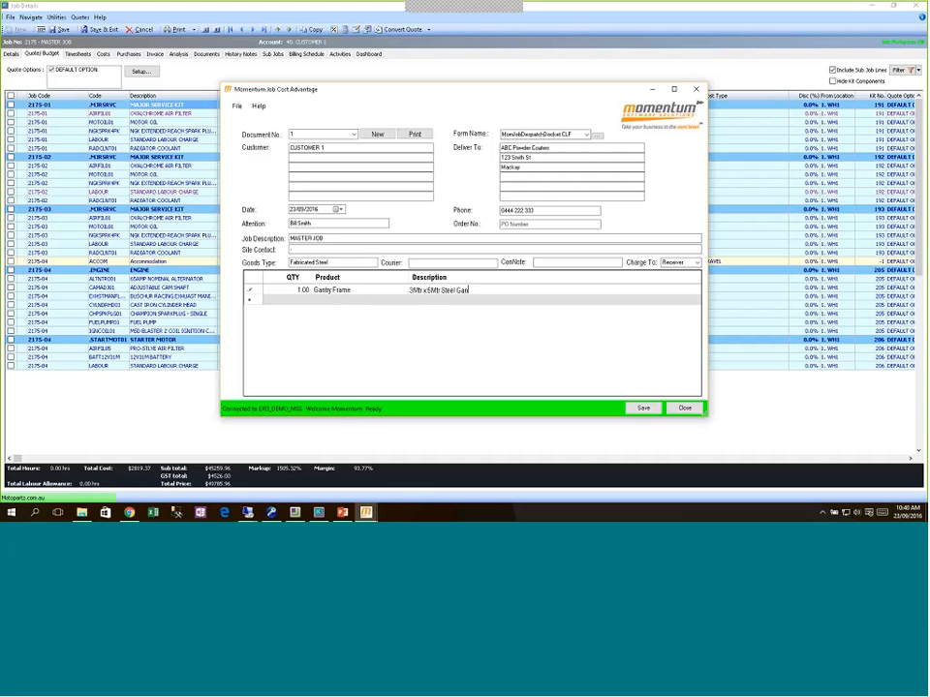
text(try for F)
text(owder Coating)
key(Return)
key(Up)
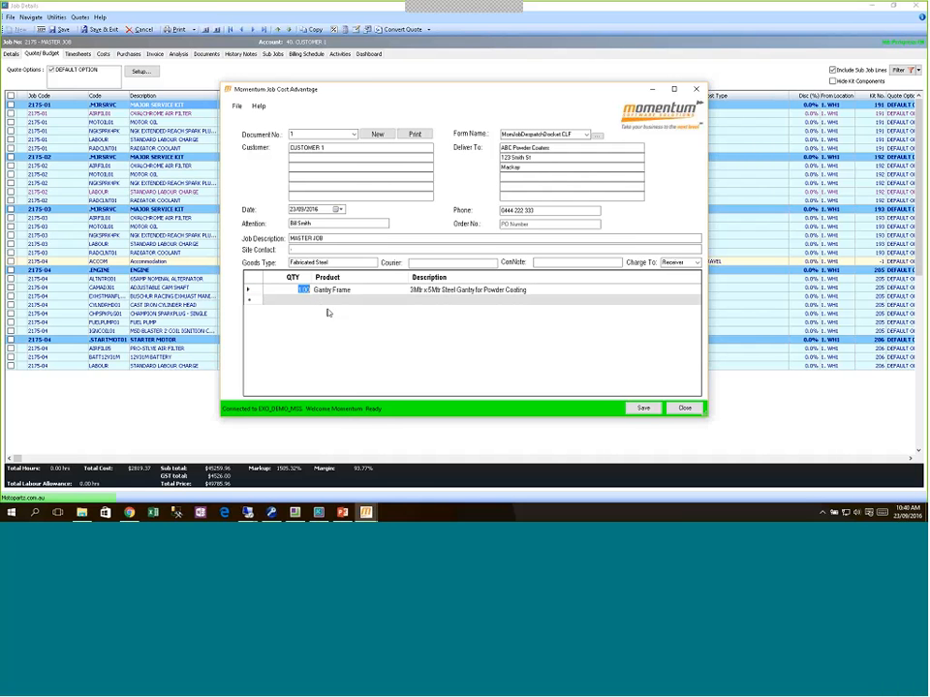
click(643, 408)
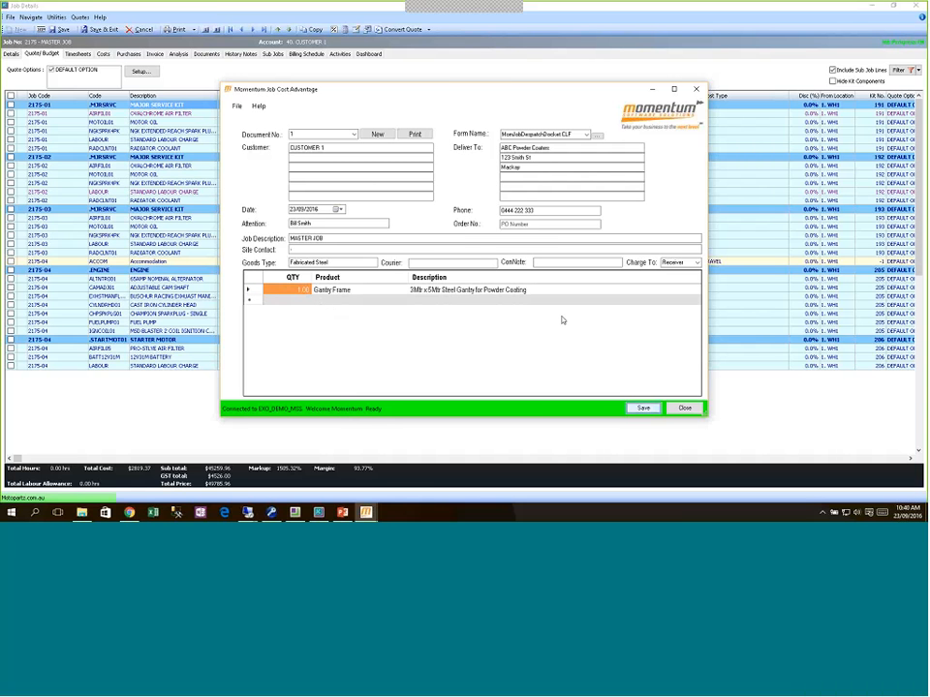
click(490, 290)
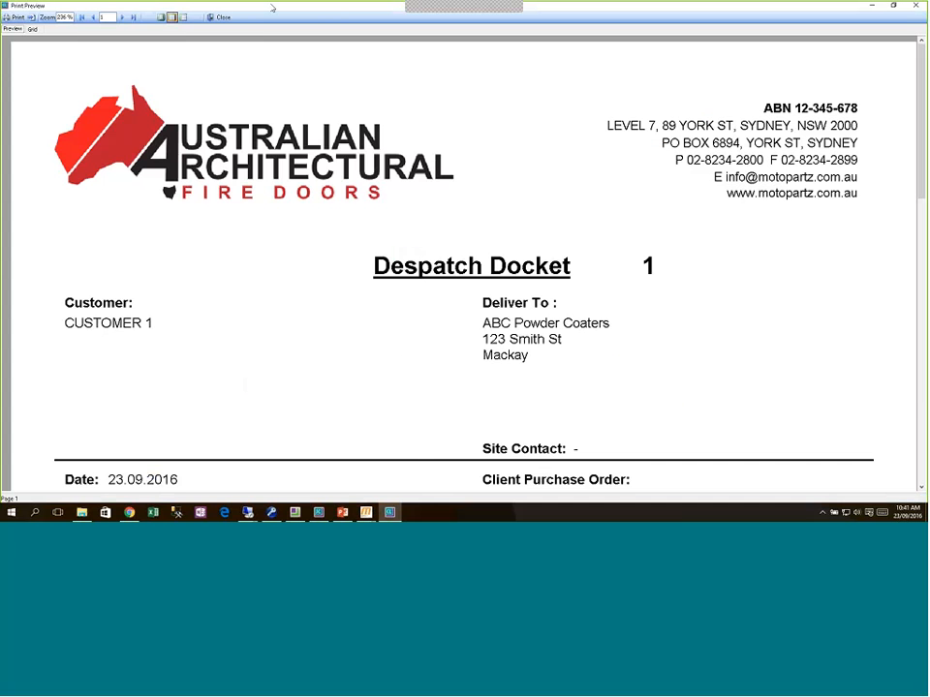
Step: Review the Gantry Frame despatch docket preview at whole-page view, then close the preview
click(183, 18)
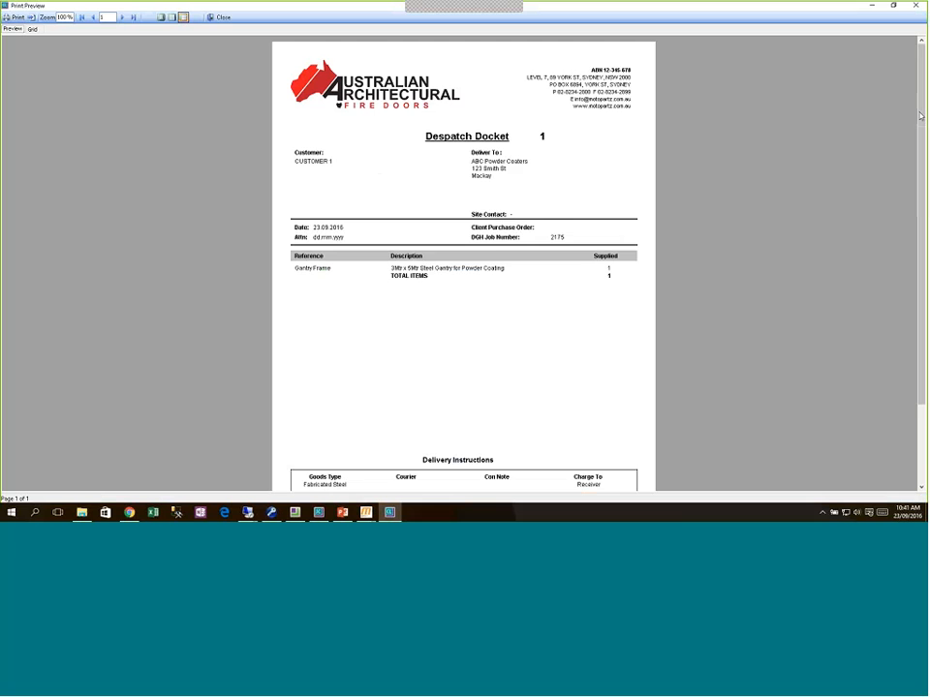
drag(920, 116, 921, 198)
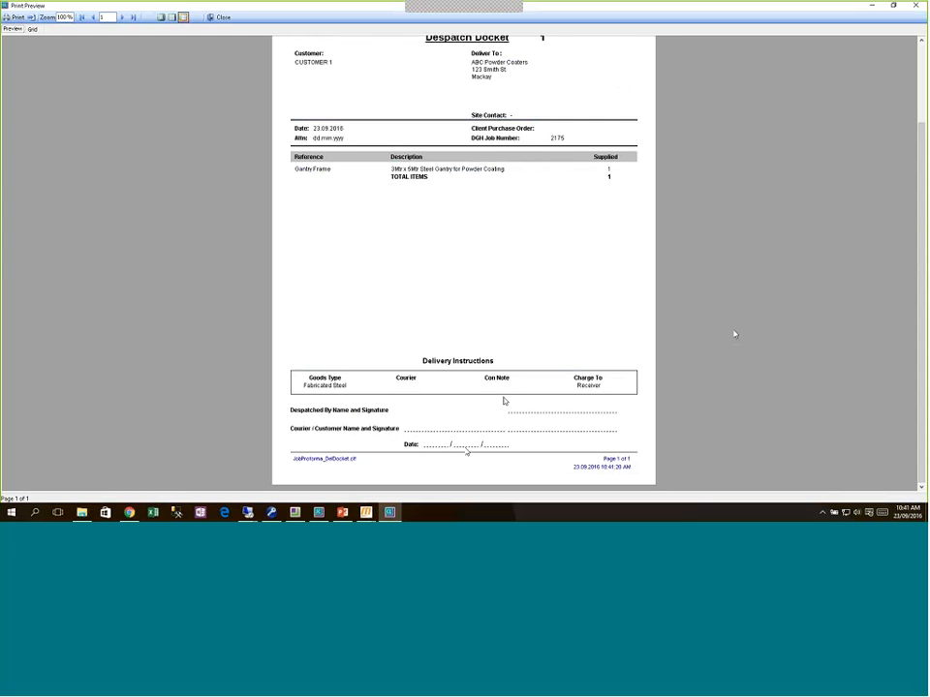
scroll(920, 290, up, 2)
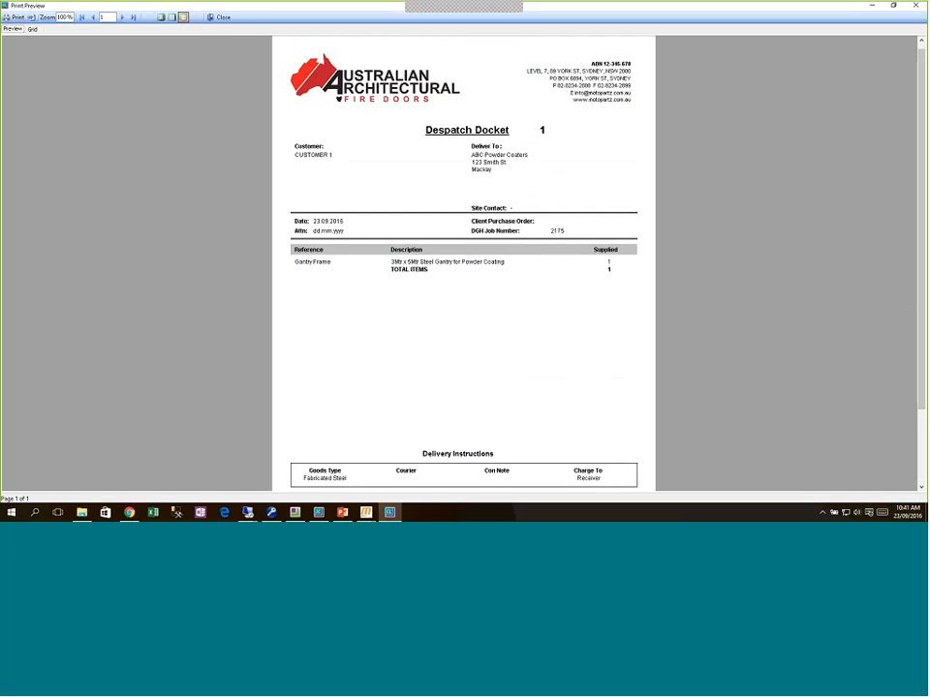
click(219, 17)
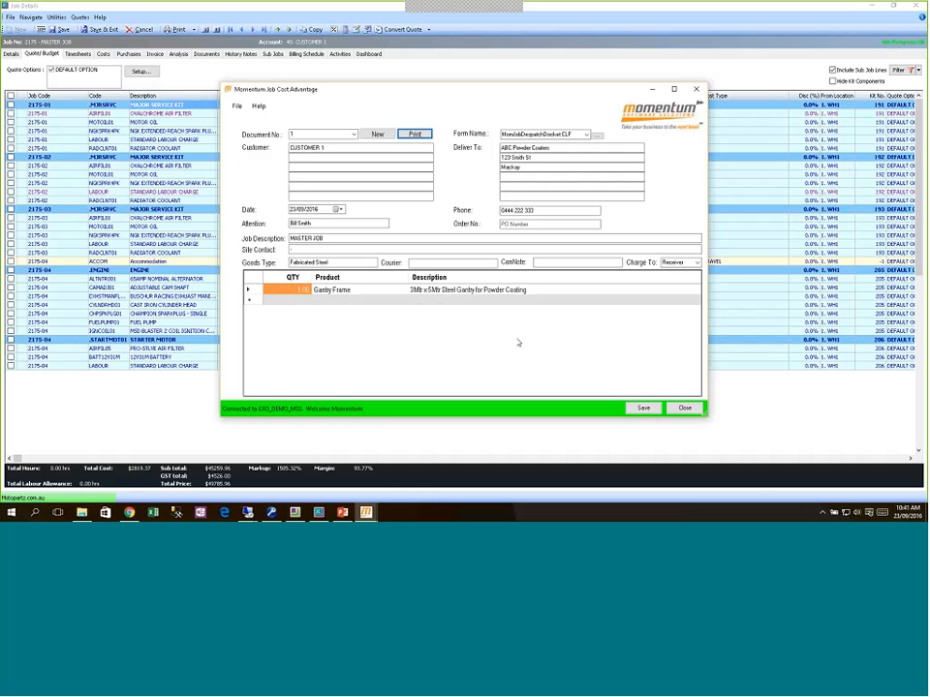
Step: Close the docket, toggle Resource Allocation's job cost PO consolidation setting, and close the utilities window
click(685, 408)
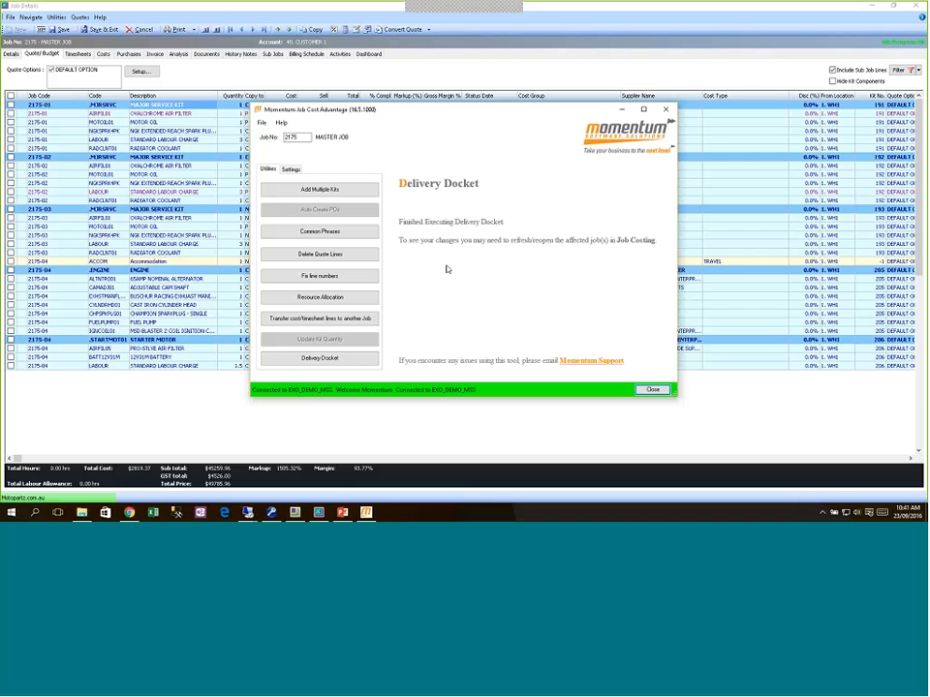
click(315, 297)
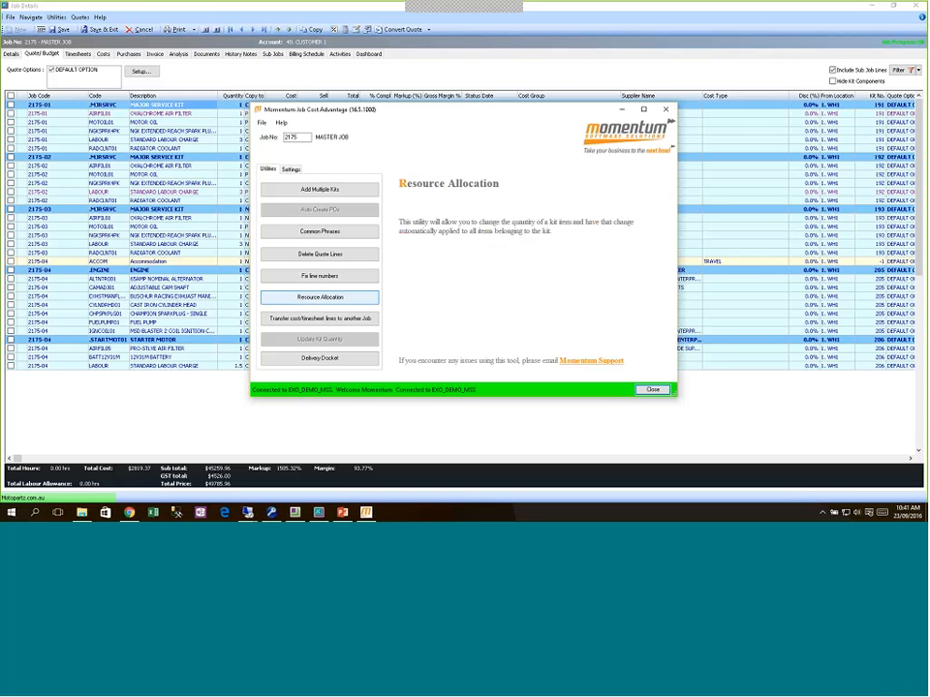
click(292, 170)
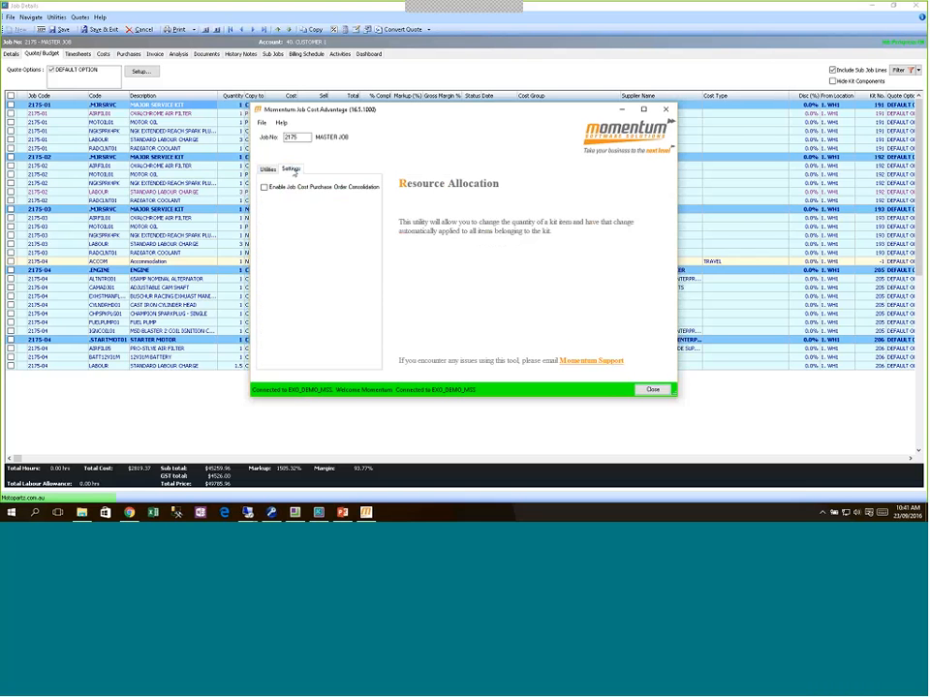
click(308, 189)
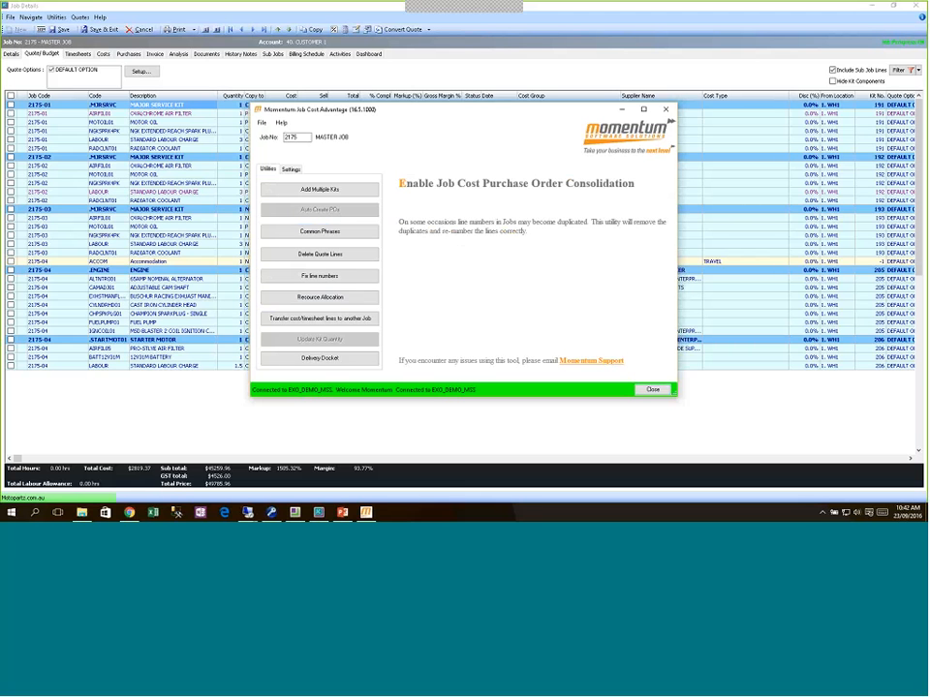
click(659, 388)
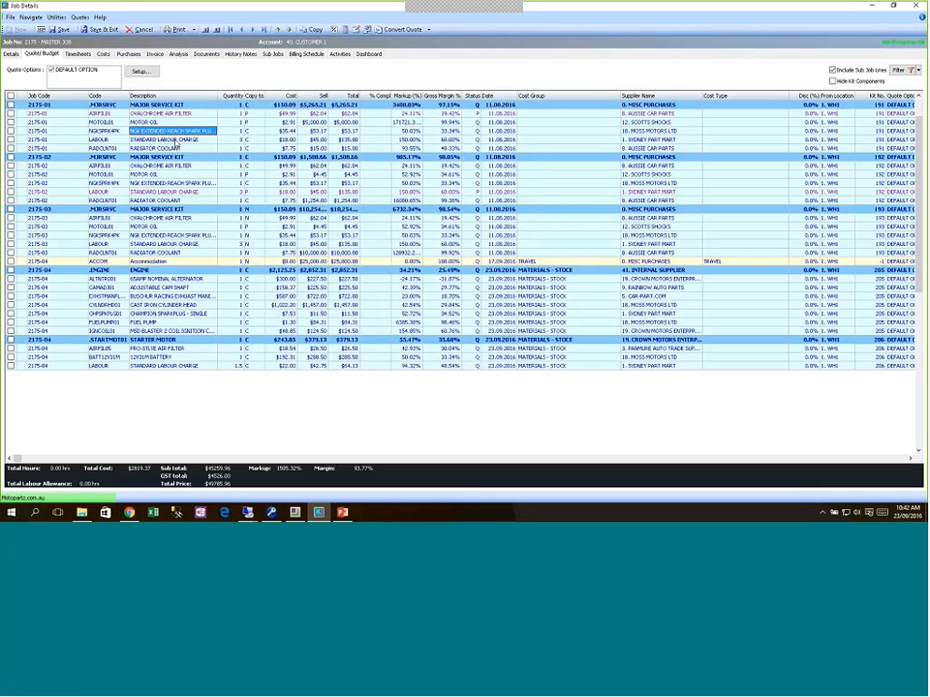
Step: Set the 2175-01 spark plug line's copy-to code to P, save the job, and list the quote's suppliers
click(251, 131)
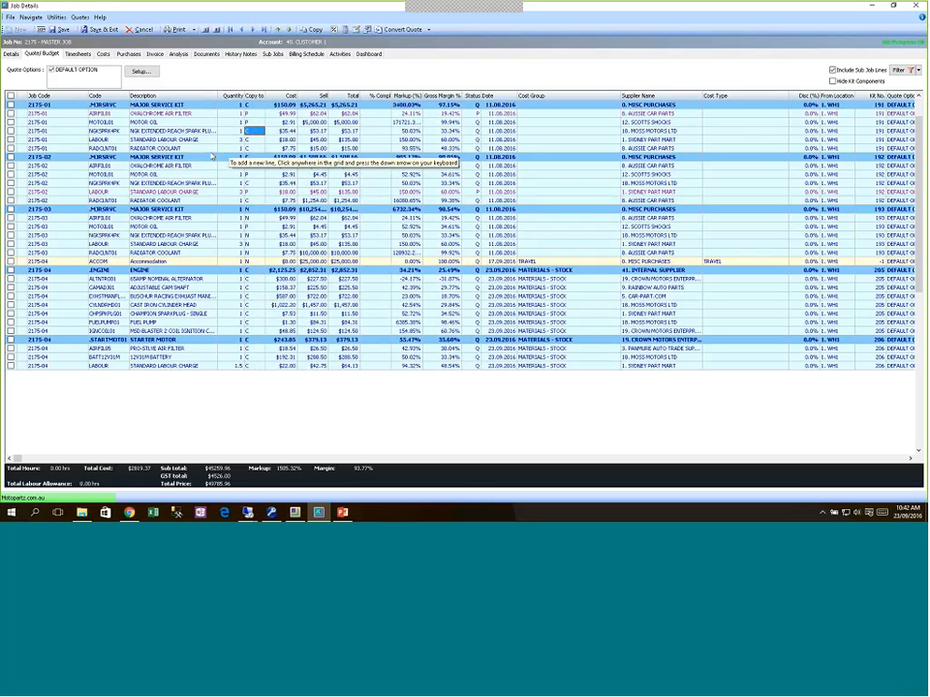
key(Down)
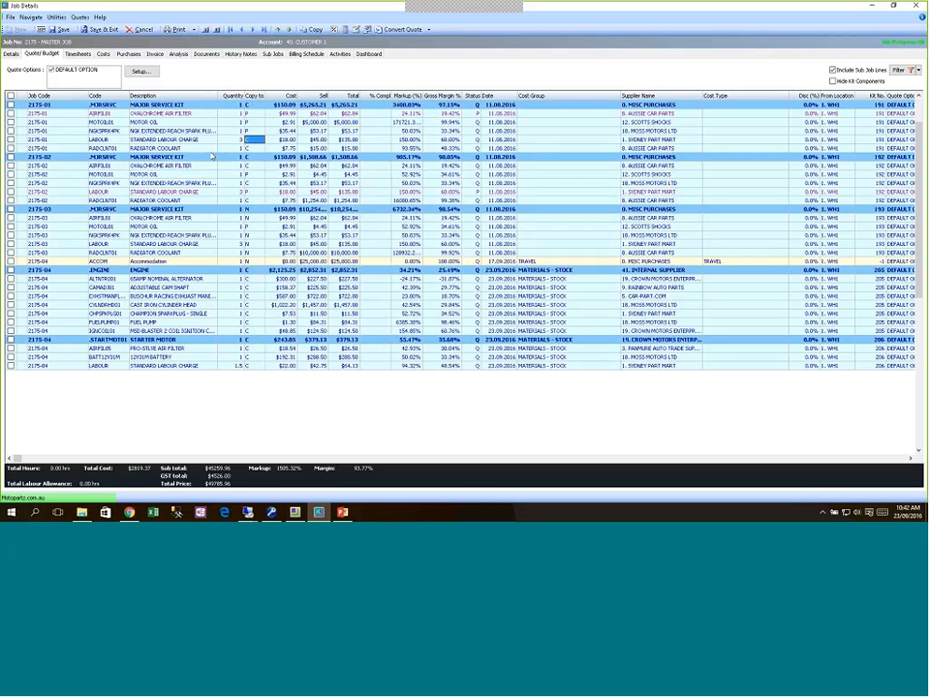
key(Up)
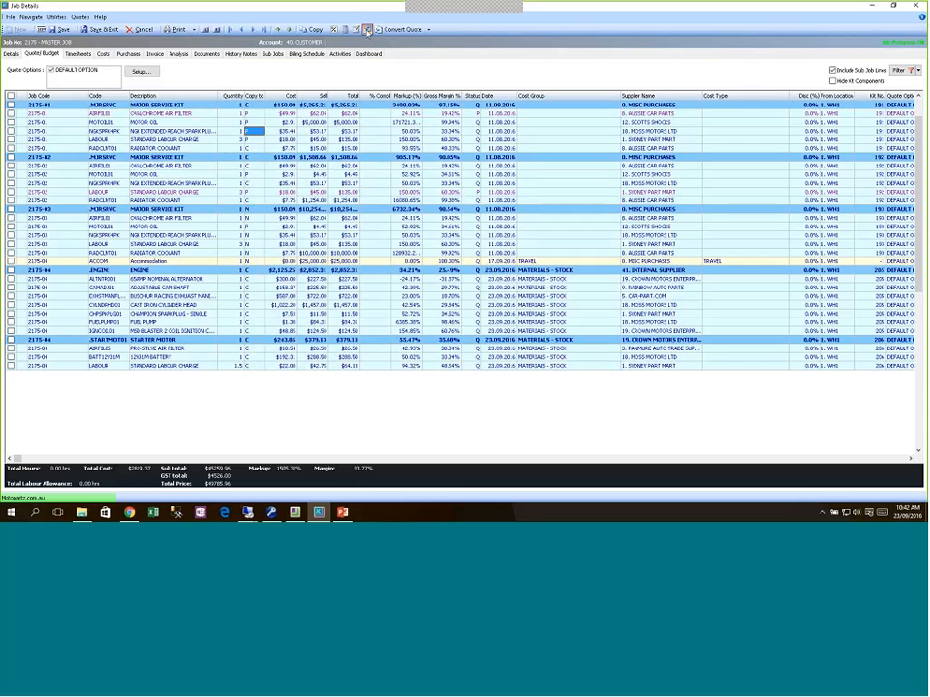
click(367, 31)
click(470, 290)
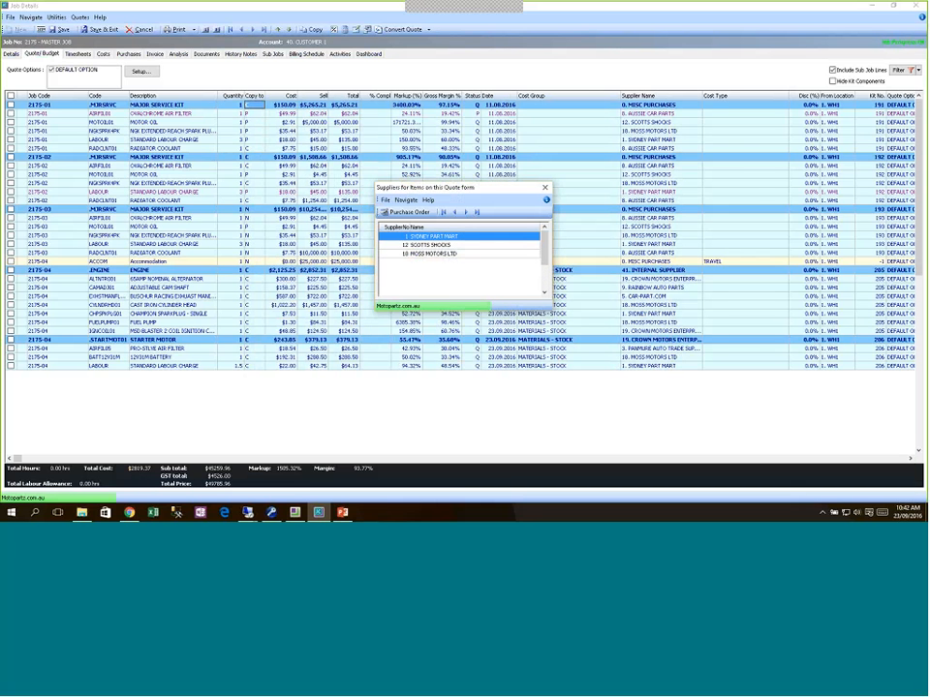
Step: Save a purchase order to 12 SCOTTS SHOCKS without printing it, then close the suppliers list
click(423, 245)
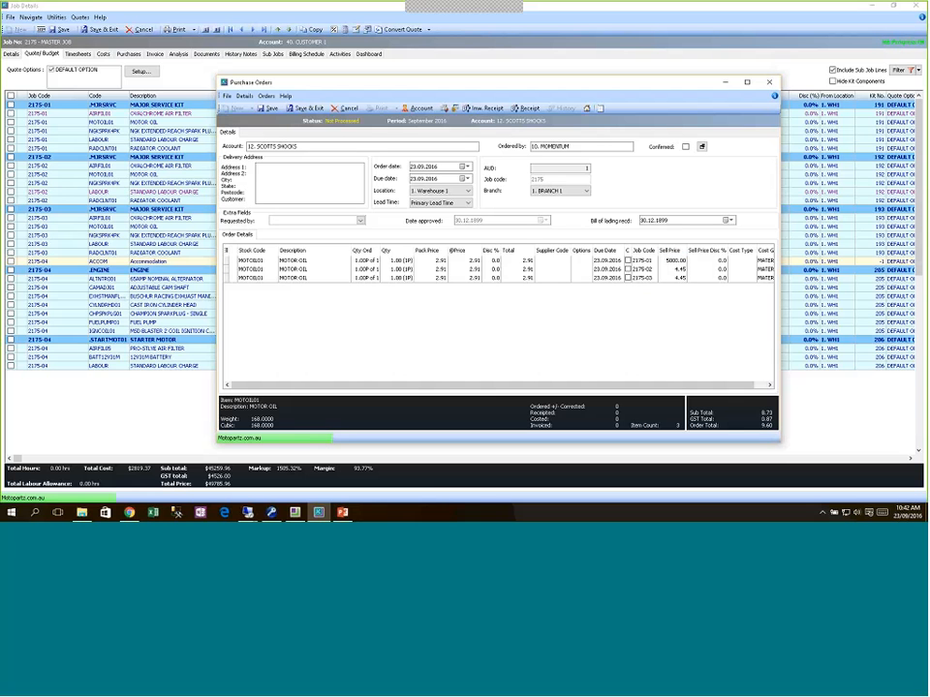
click(314, 111)
click(451, 290)
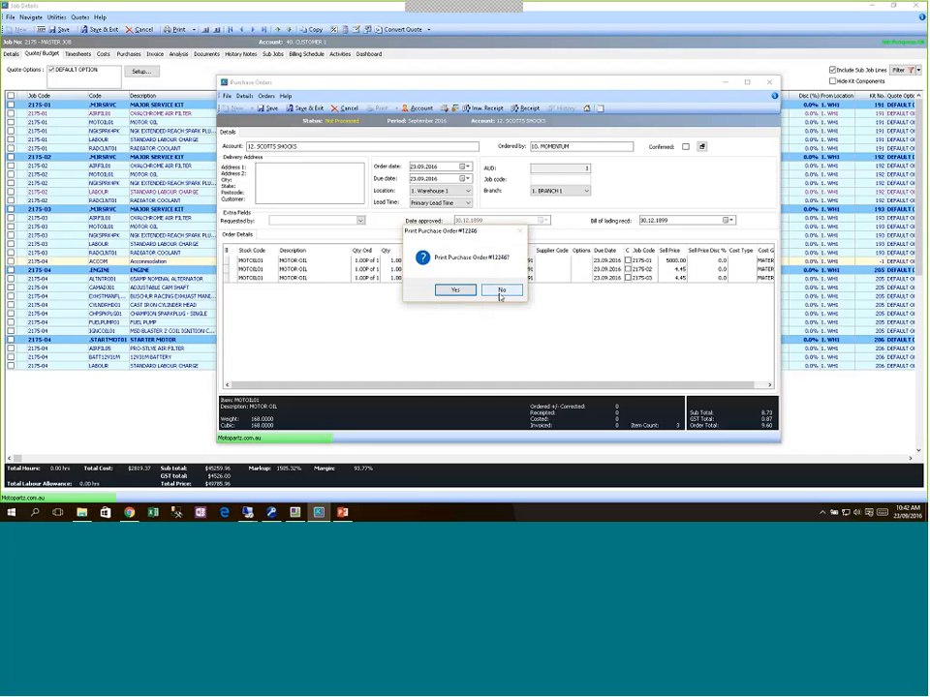
click(501, 291)
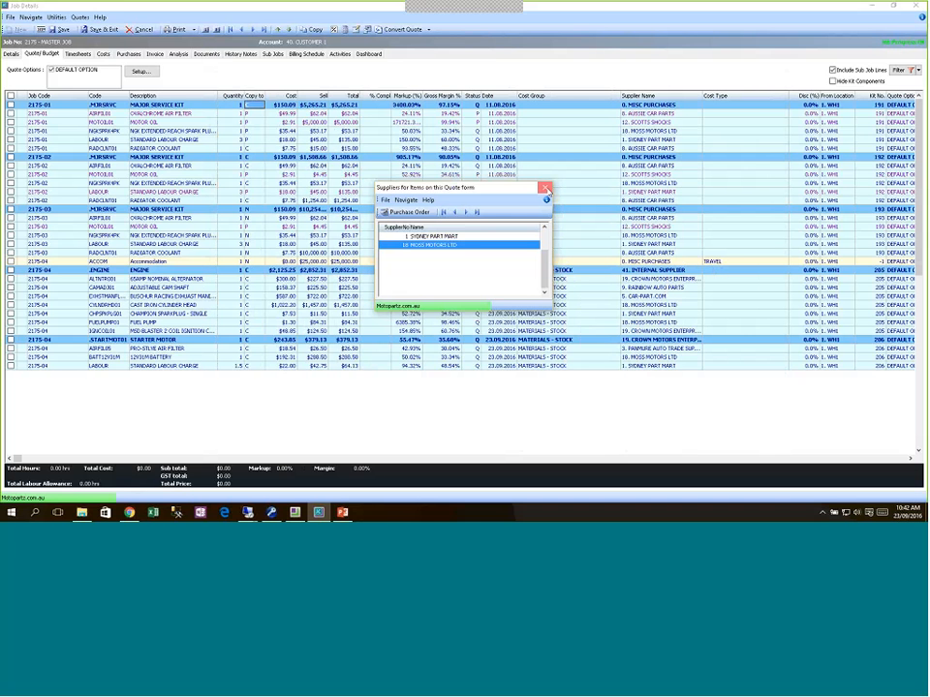
click(546, 189)
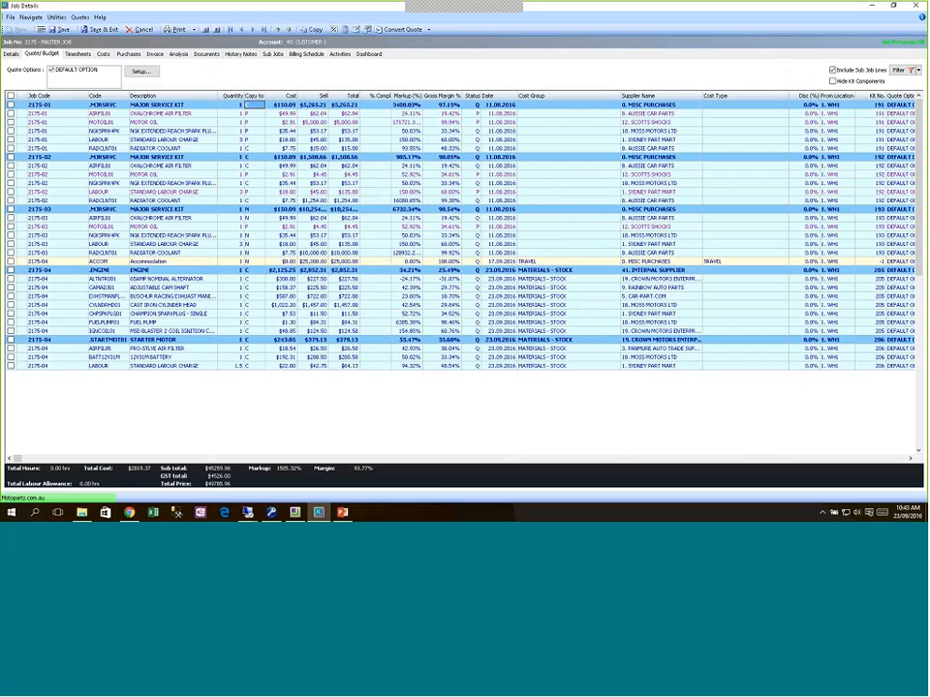
Step: Check the 2175-01 and 2175-02 spark plug lines, then save and close job 2175
click(164, 132)
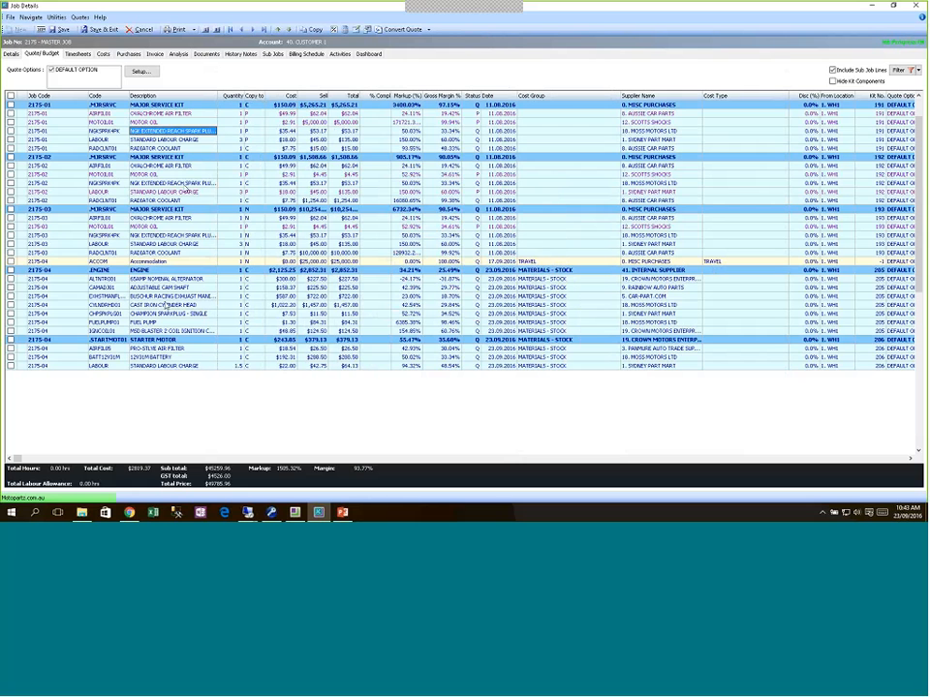
click(196, 183)
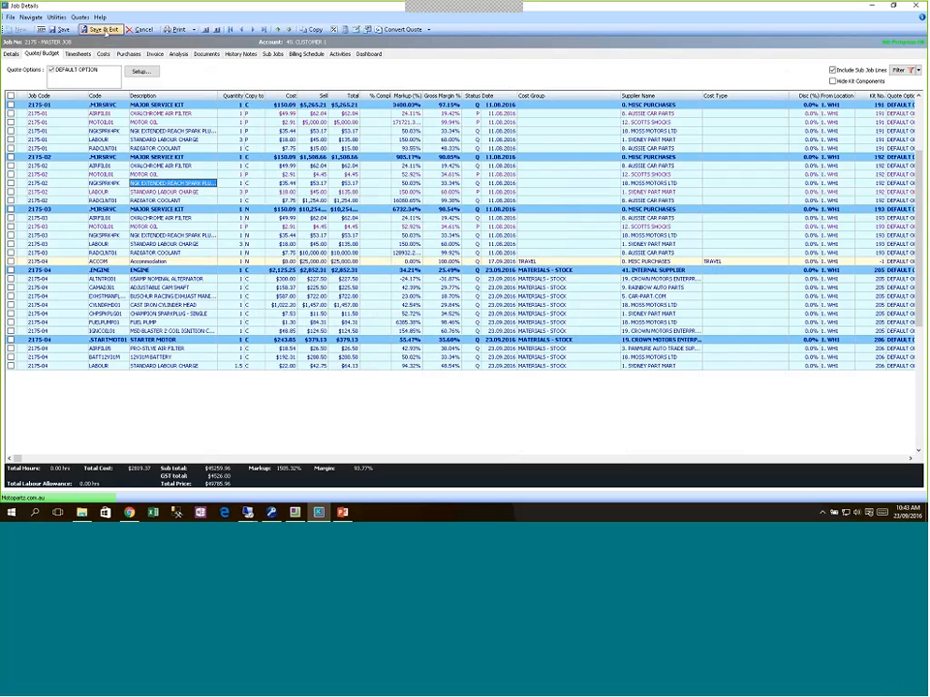
click(103, 30)
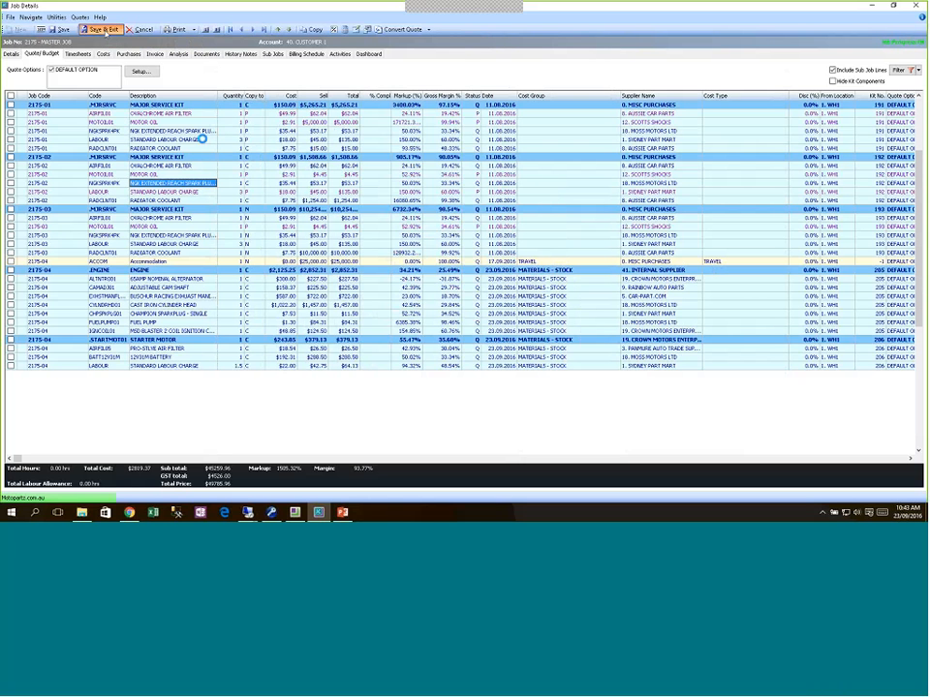
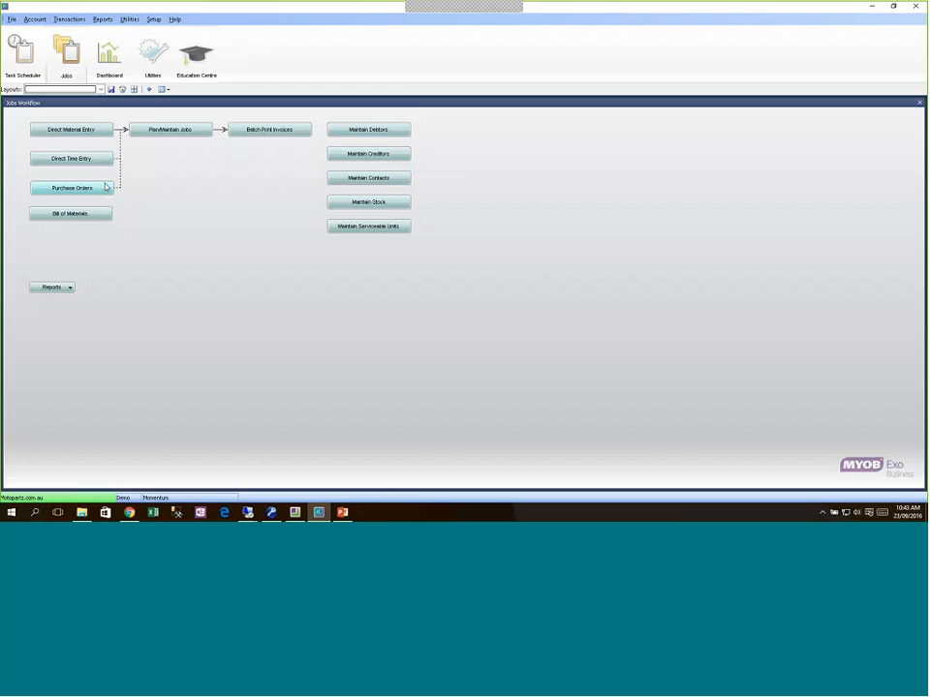
Step: Inspect purchase order 12244 for AUSSIE CAR PARTS, then cancel it without saving changes
click(107, 187)
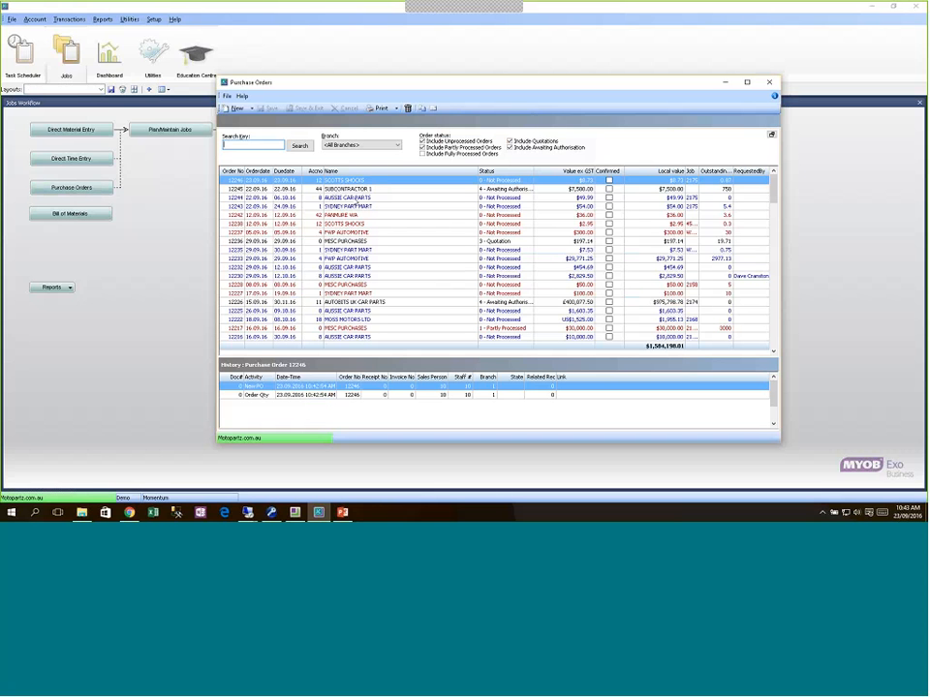
double_click(354, 200)
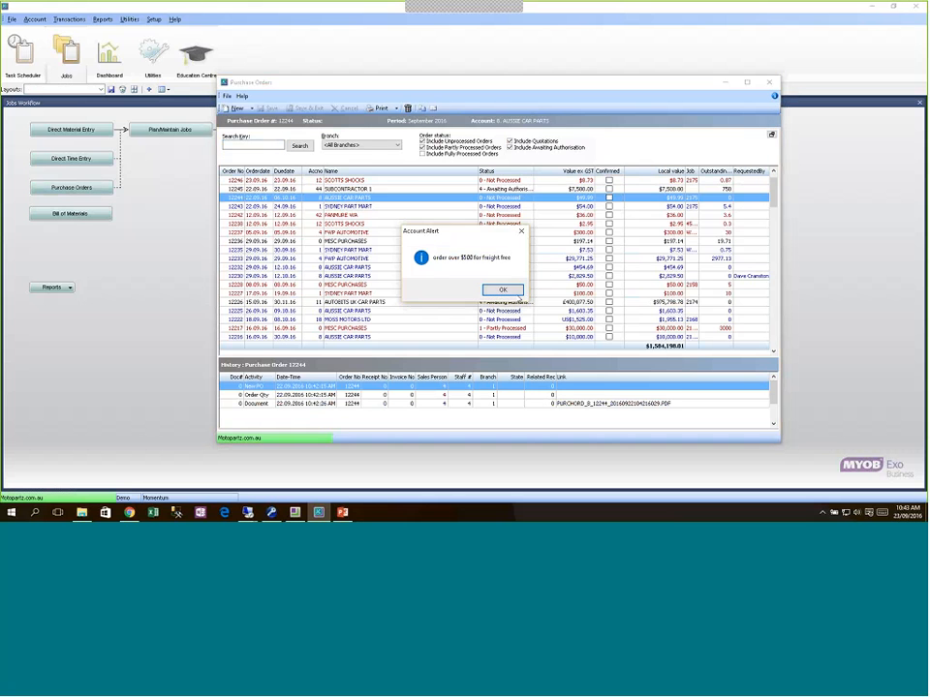
key(Return)
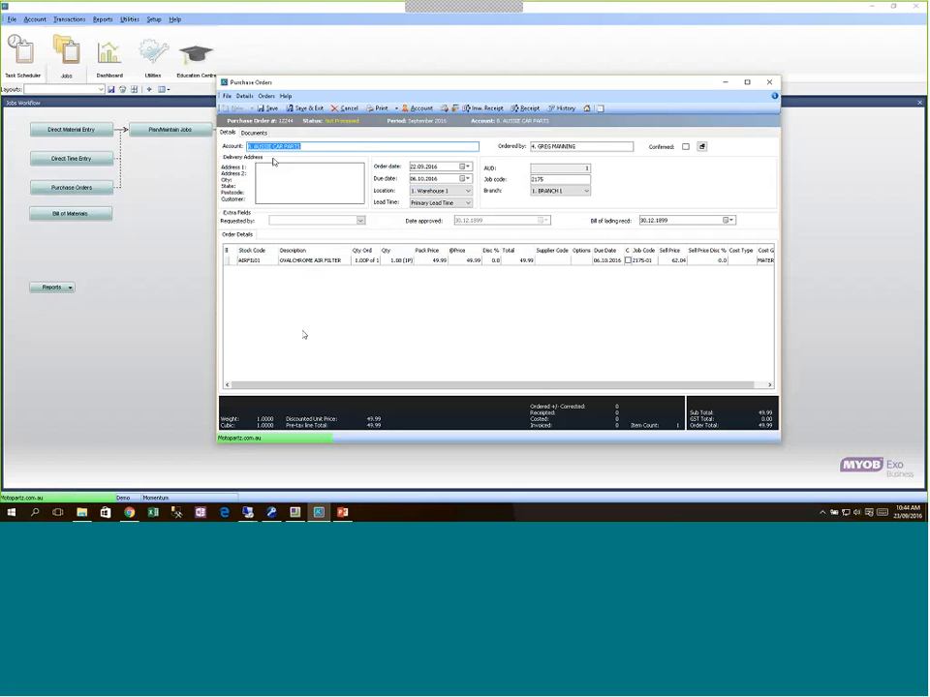
click(348, 108)
click(445, 291)
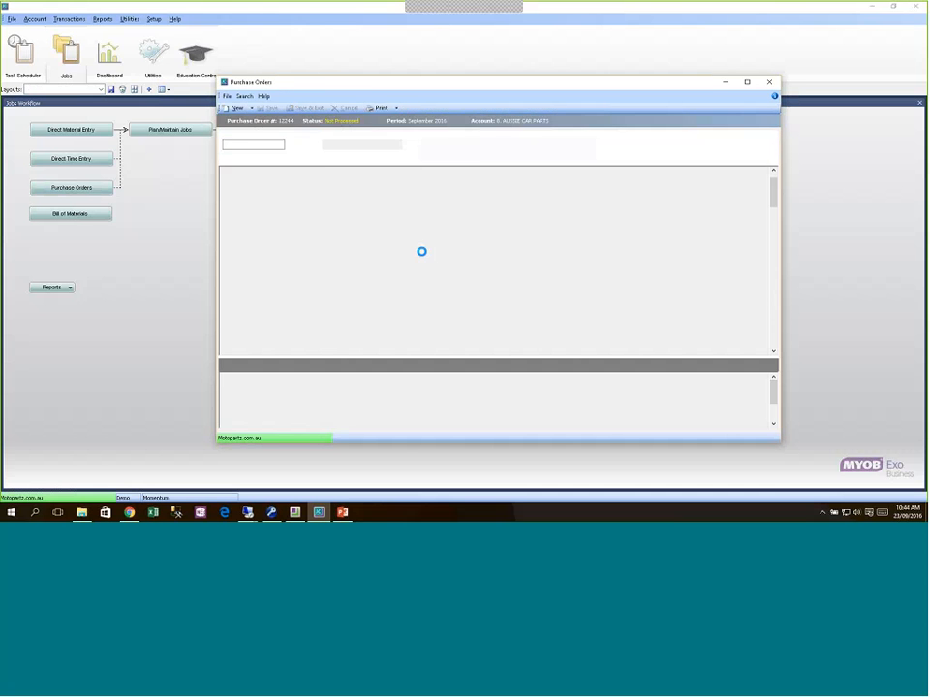
click(250, 108)
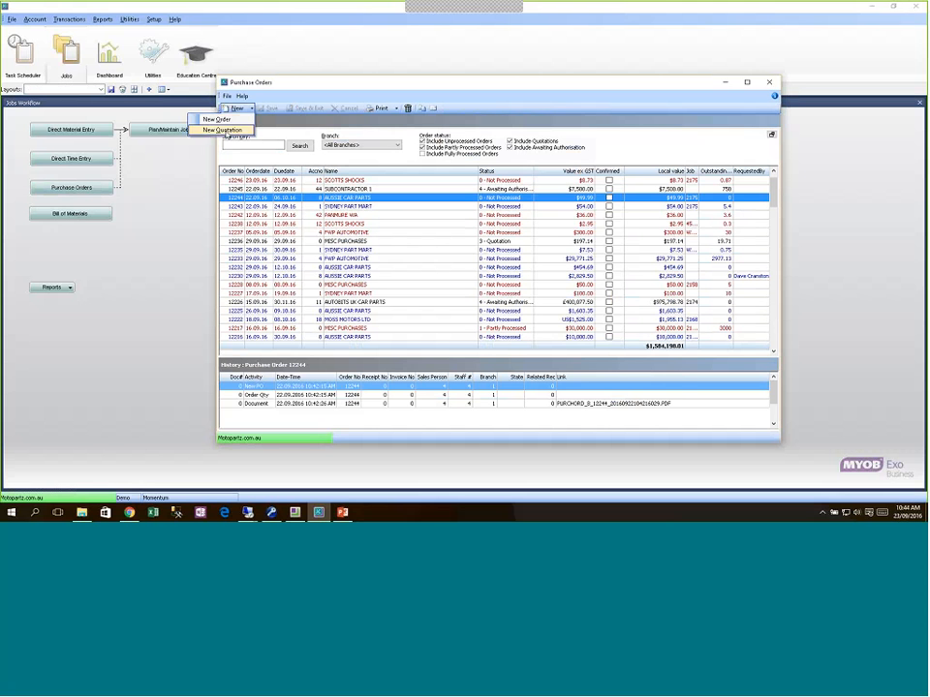
Step: Browse orders 12244, 12242 and 12246 in the list, then close the Purchase Orders window
right_click(284, 199)
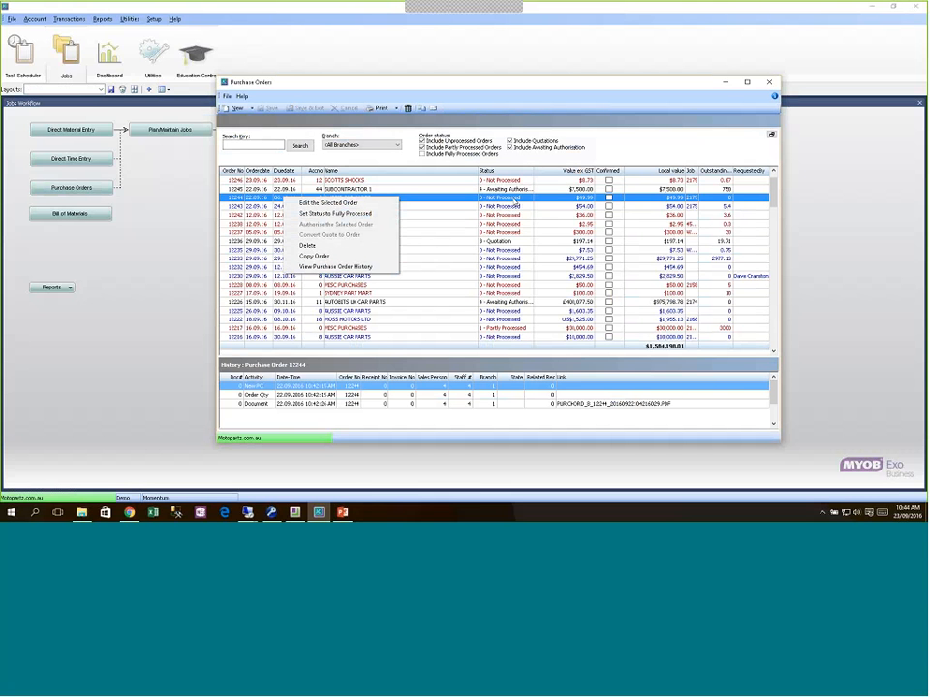
click(448, 222)
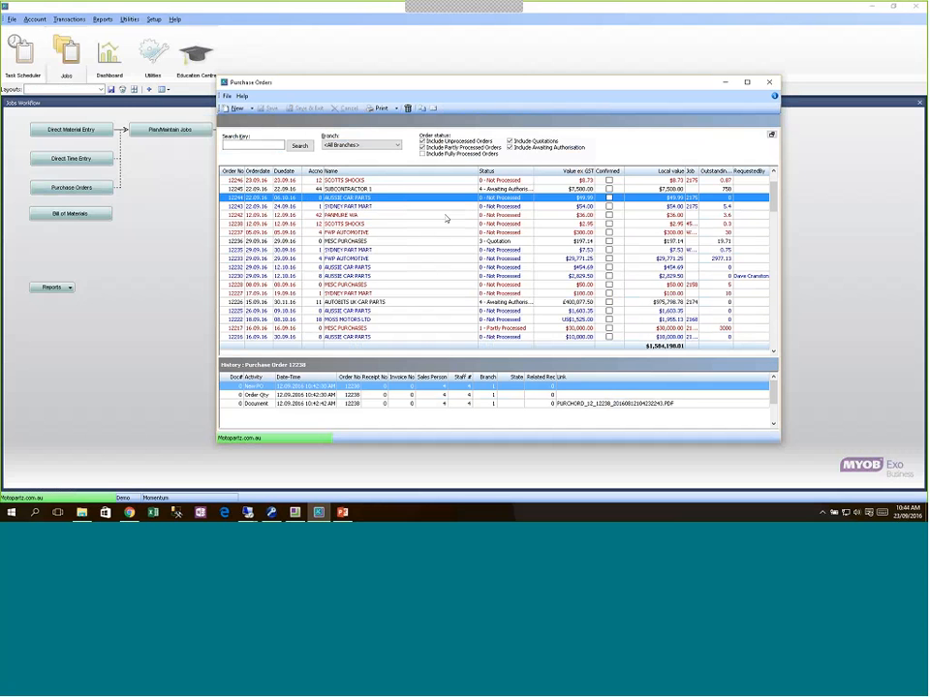
click(450, 200)
click(235, 108)
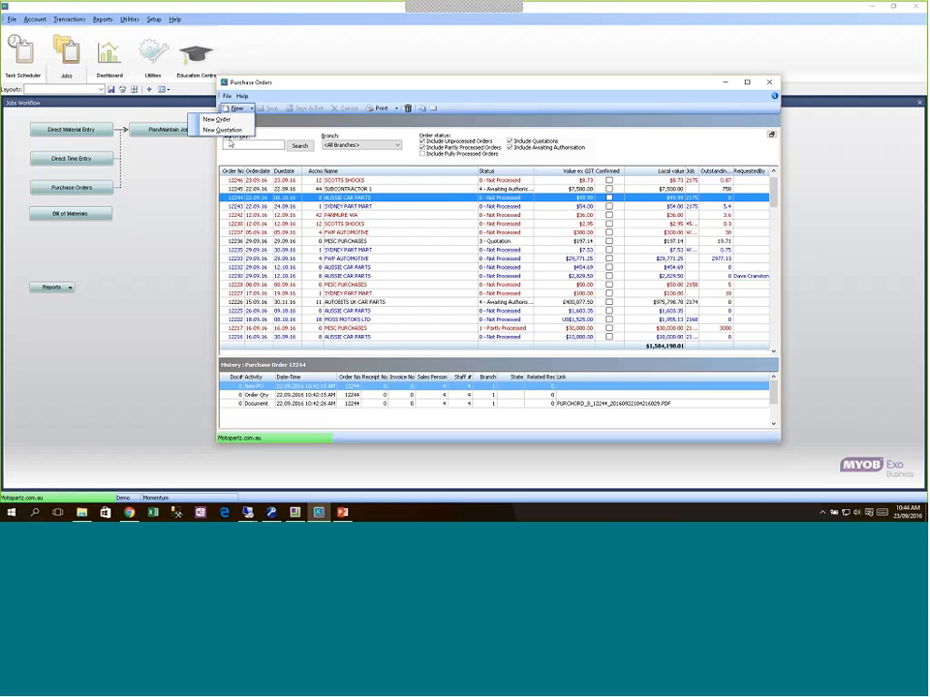
click(481, 216)
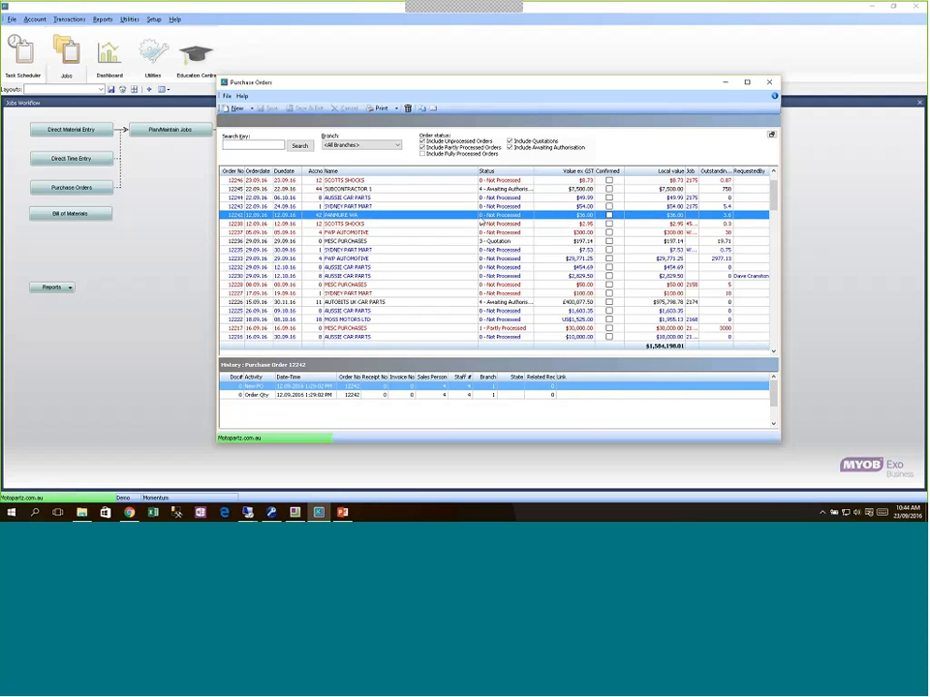
key(Up)
key(Up)
key(Up)
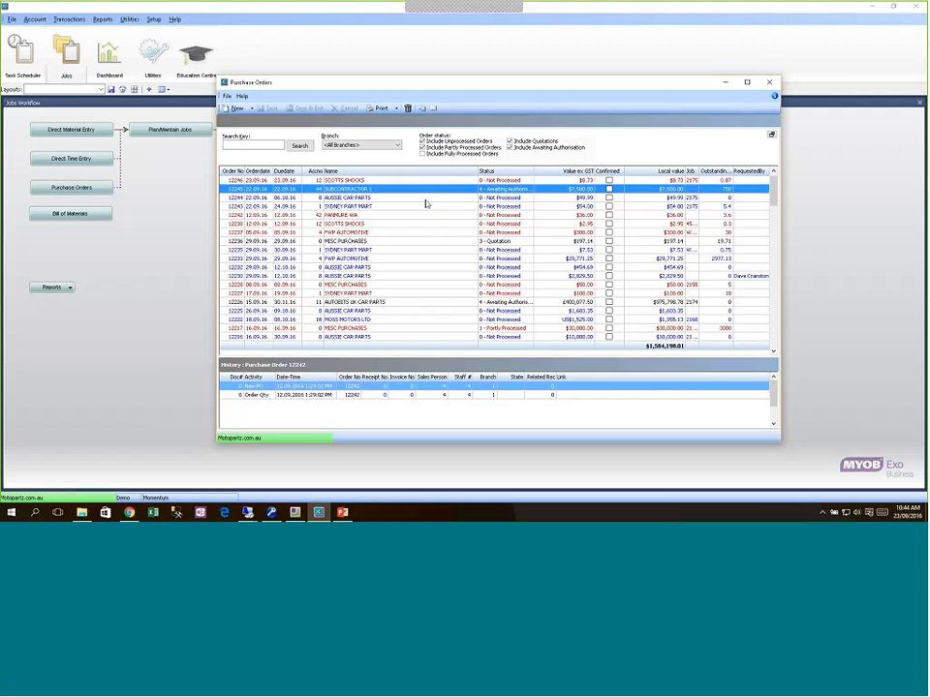
key(Up)
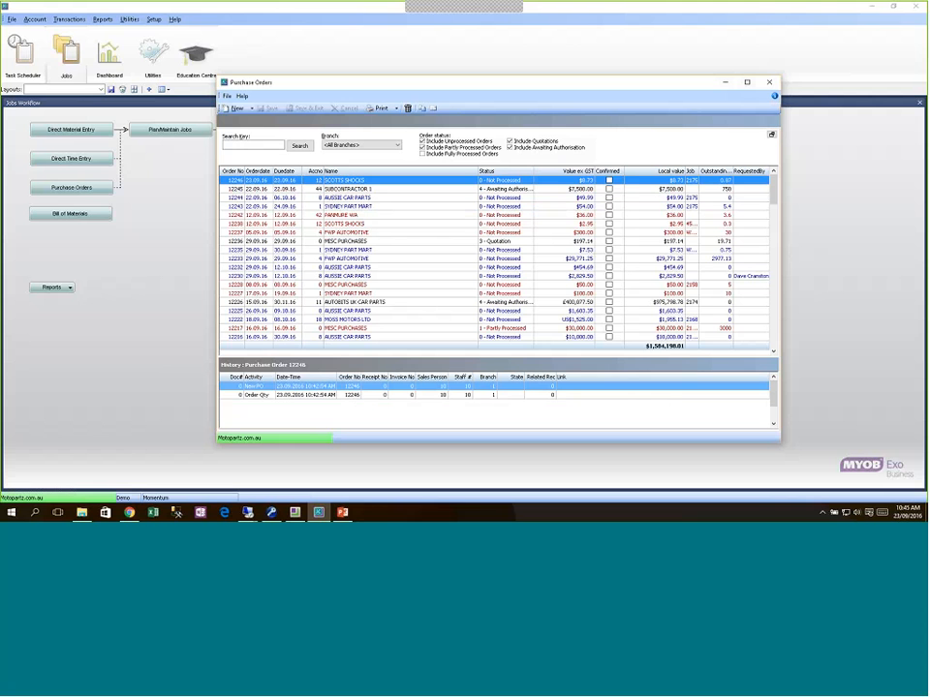
click(776, 83)
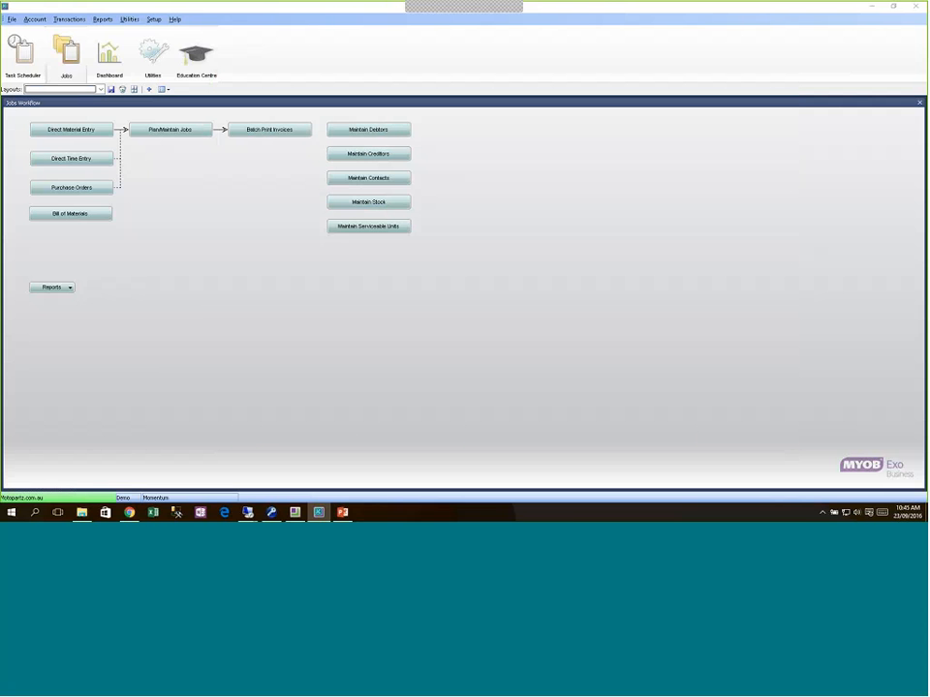
Step: Switch to Employee Information and exit the open Employee Maintenance record
click(295, 512)
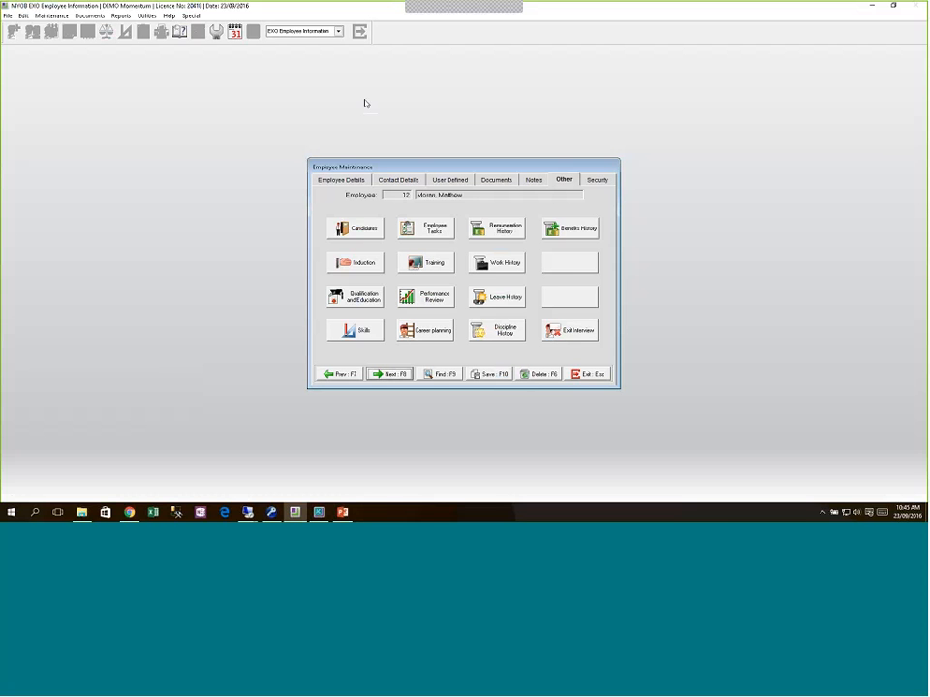
click(586, 376)
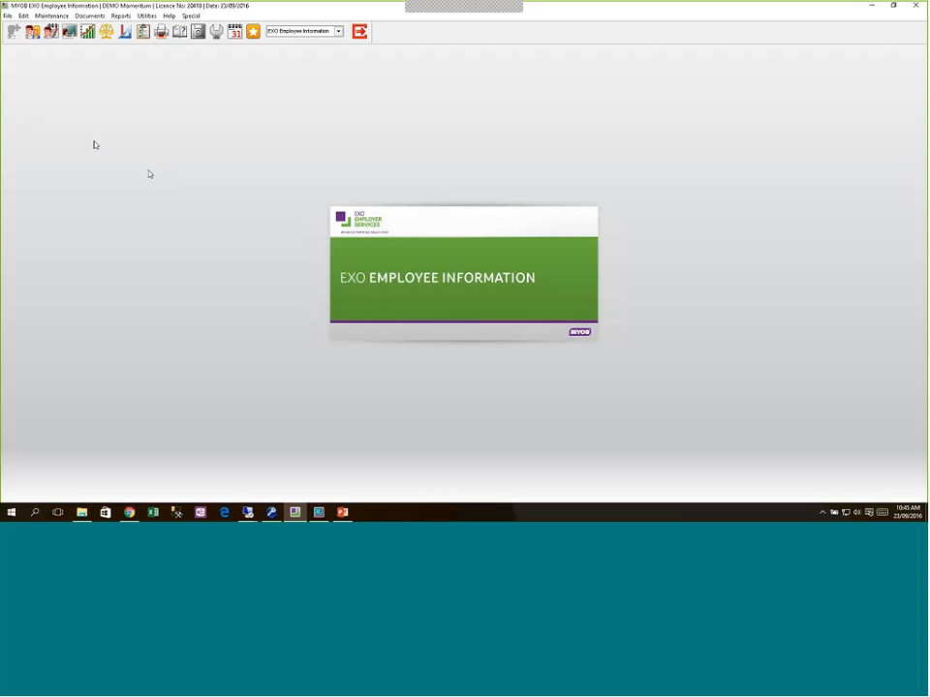
Step: Look up the full staff list and open employee 1's record
click(31, 31)
click(460, 294)
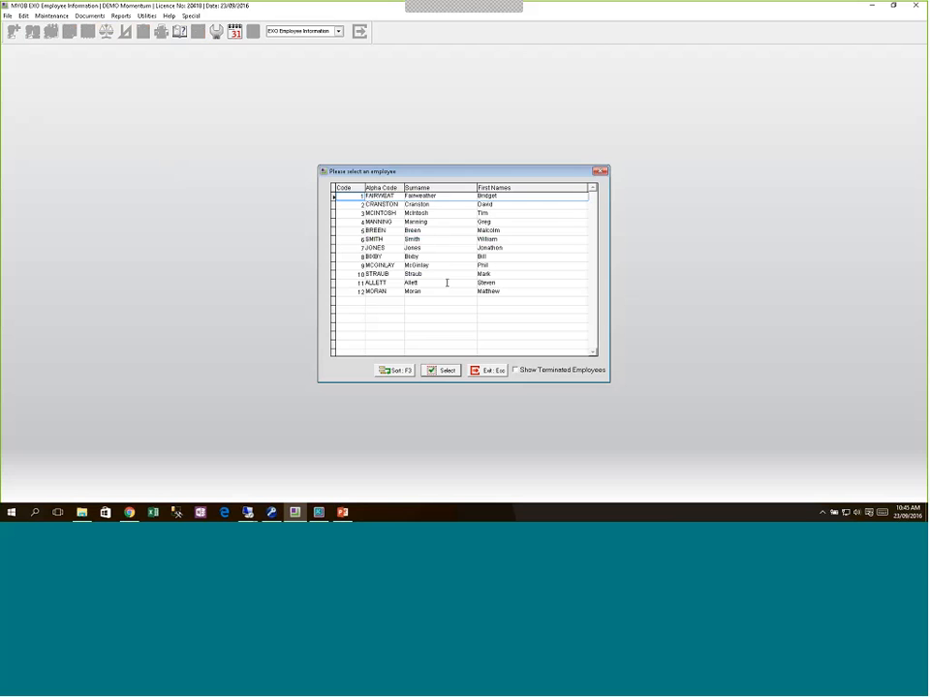
double_click(403, 195)
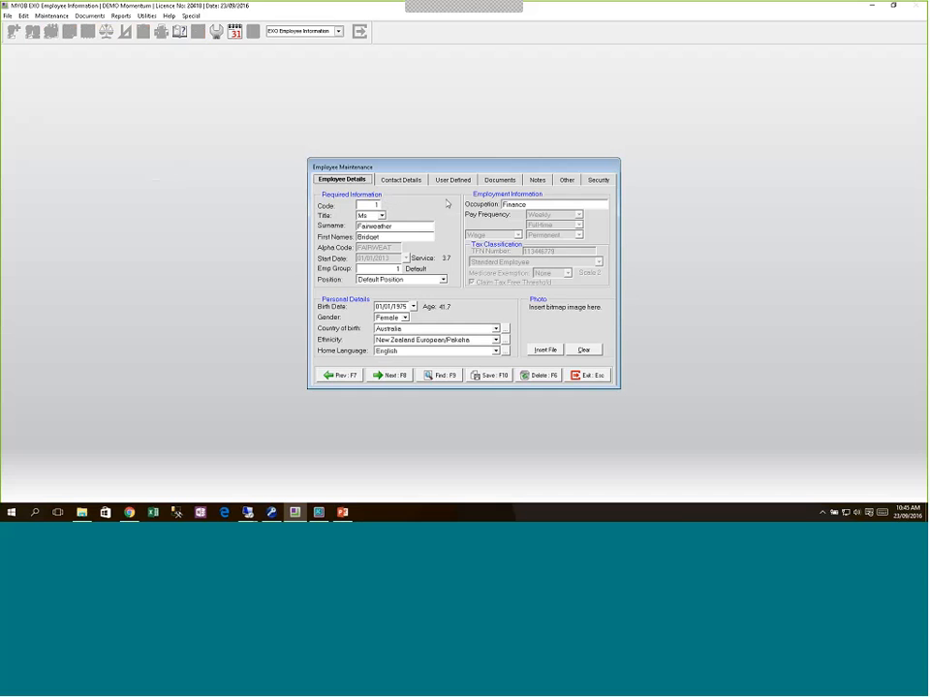
Step: View and close employee 1's Induction sites and Skills lists on the Other tab
click(562, 181)
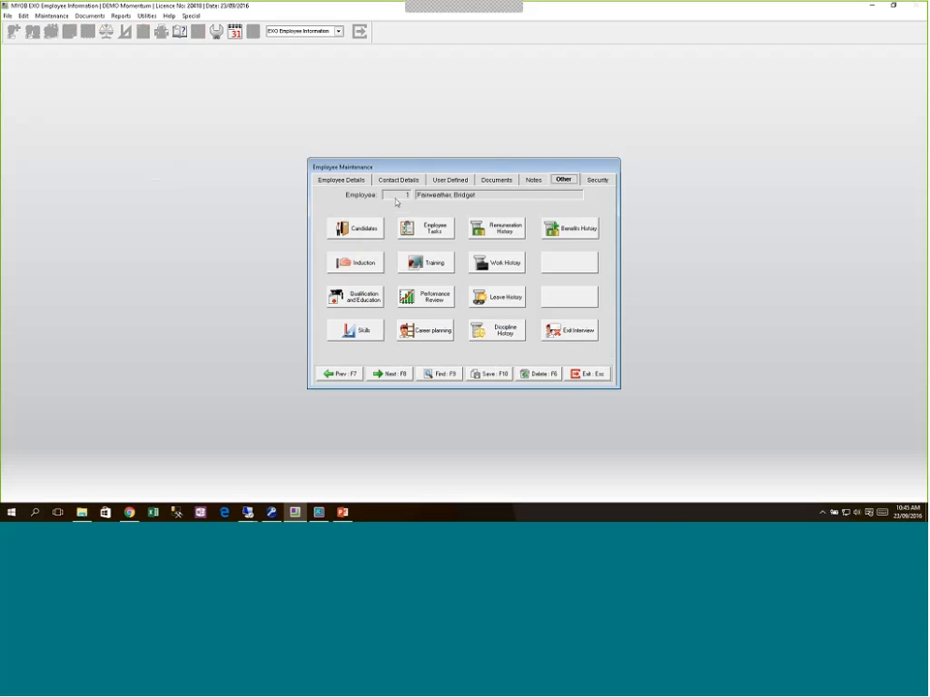
click(365, 268)
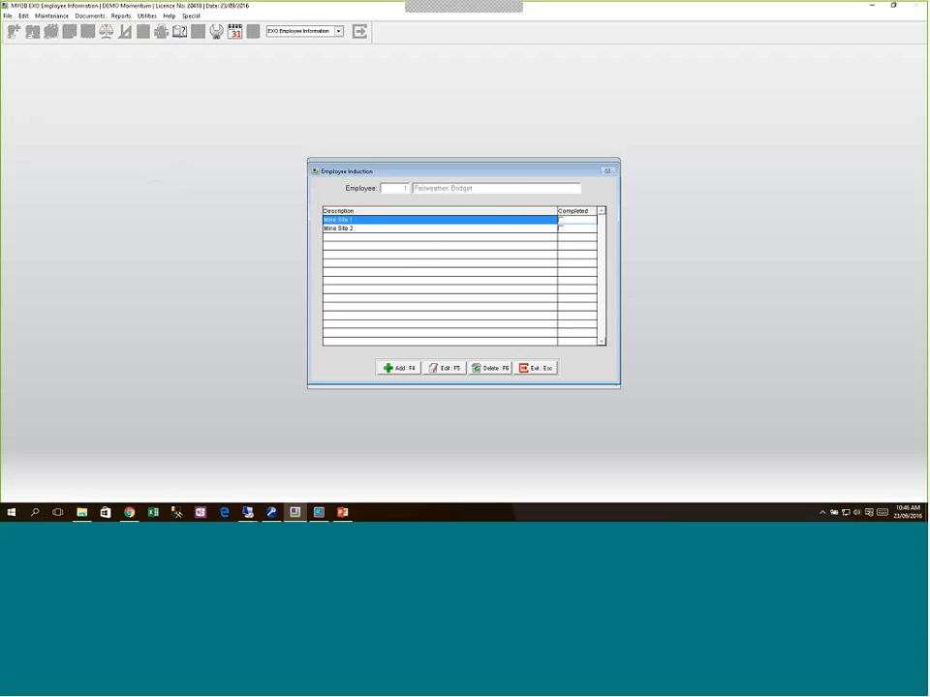
click(539, 372)
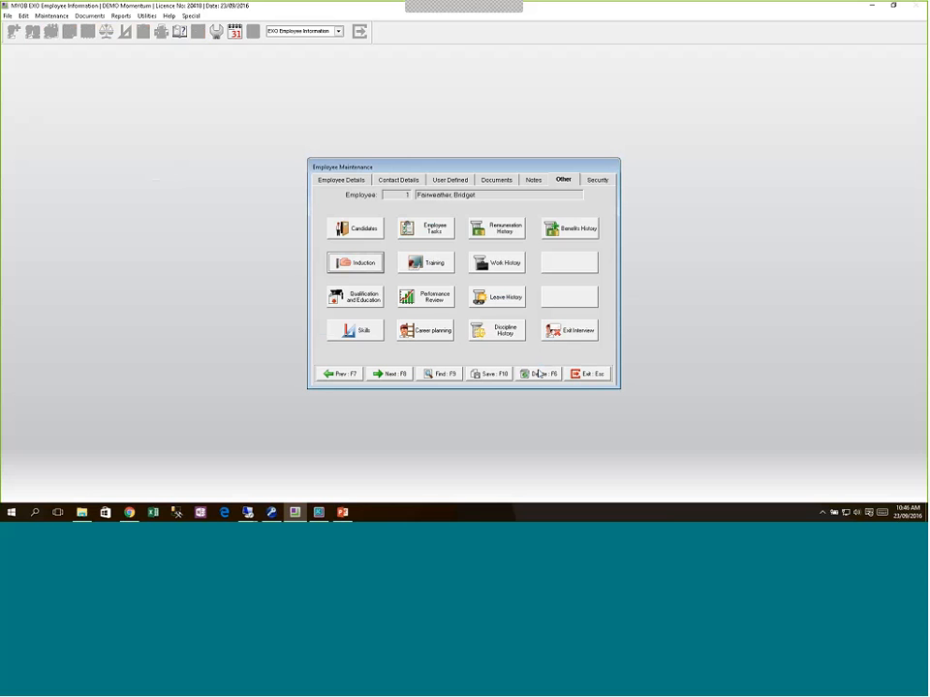
click(349, 330)
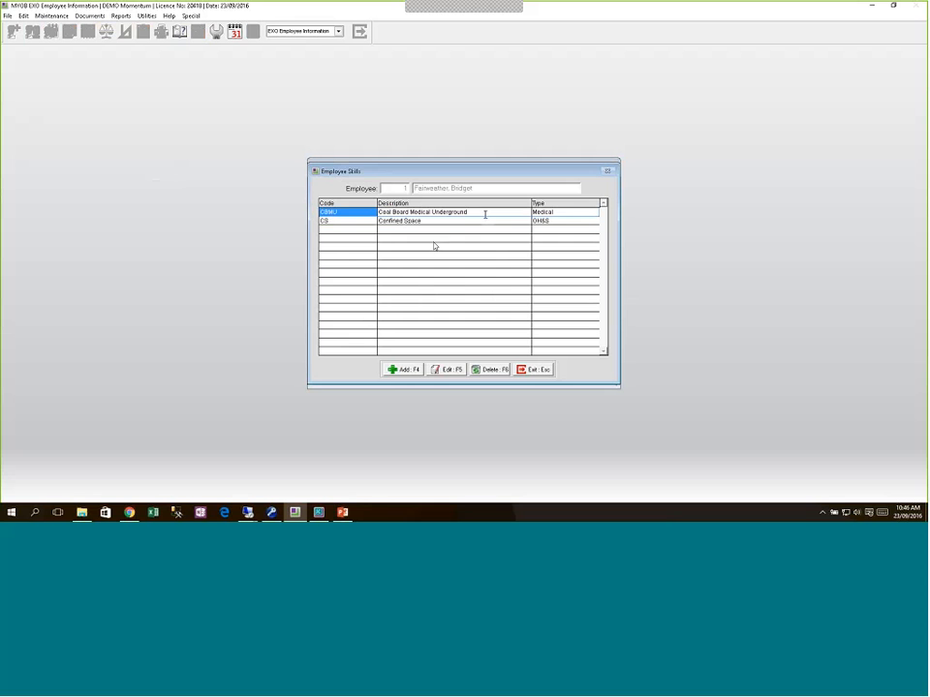
click(533, 369)
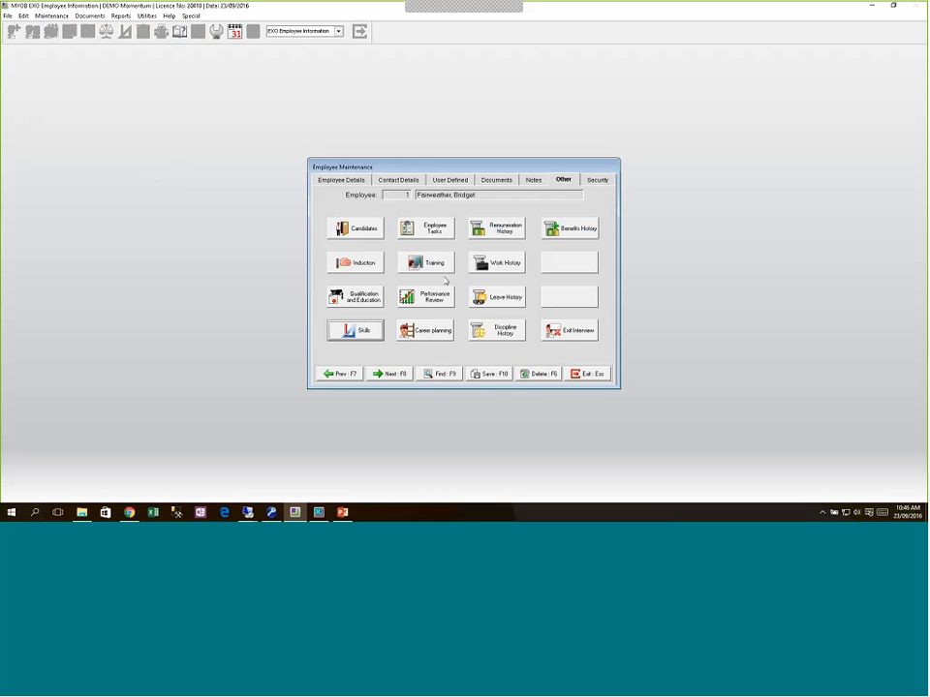
Step: Start a training entry with a selected course, discard it, and close the Training list
click(440, 267)
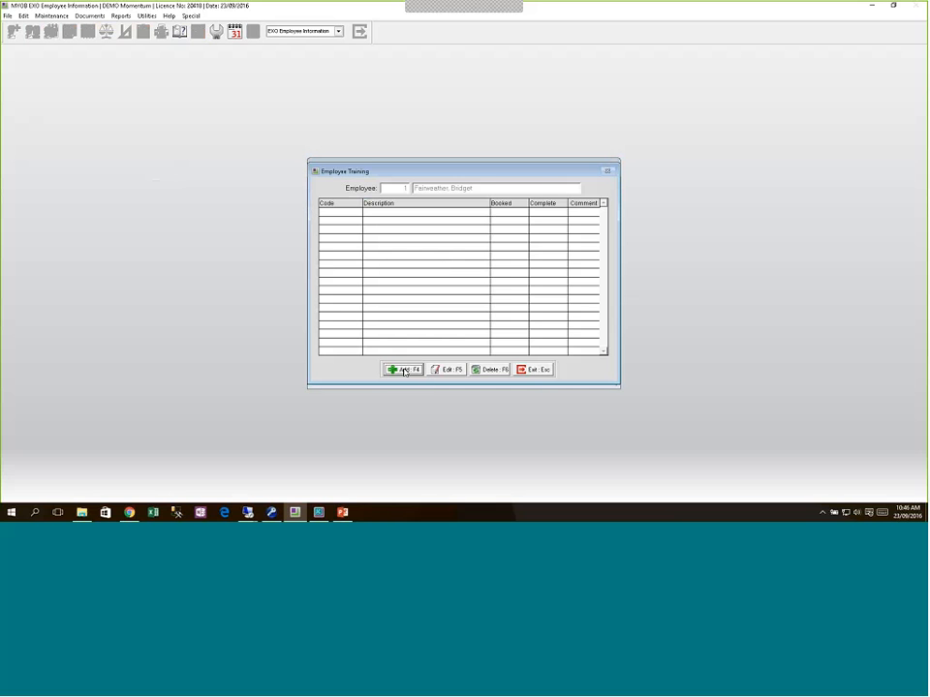
click(397, 369)
click(434, 367)
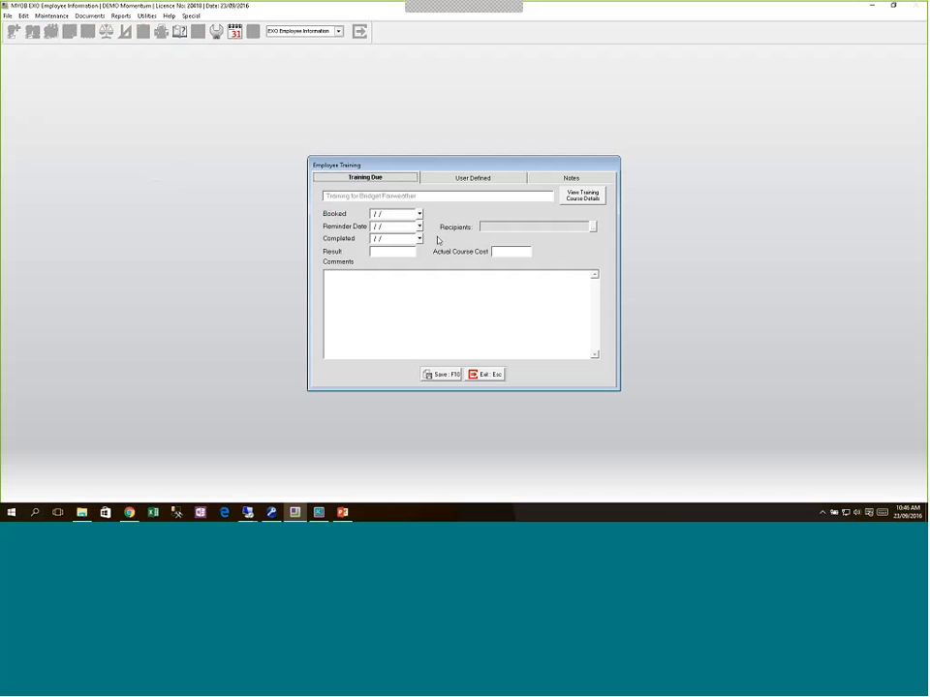
click(494, 375)
click(536, 290)
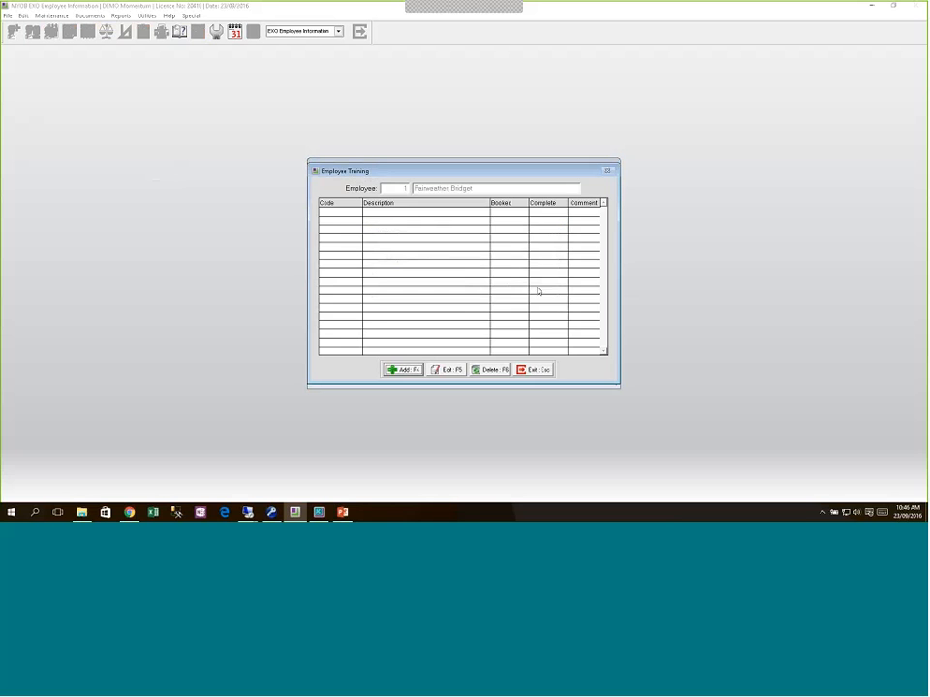
click(534, 374)
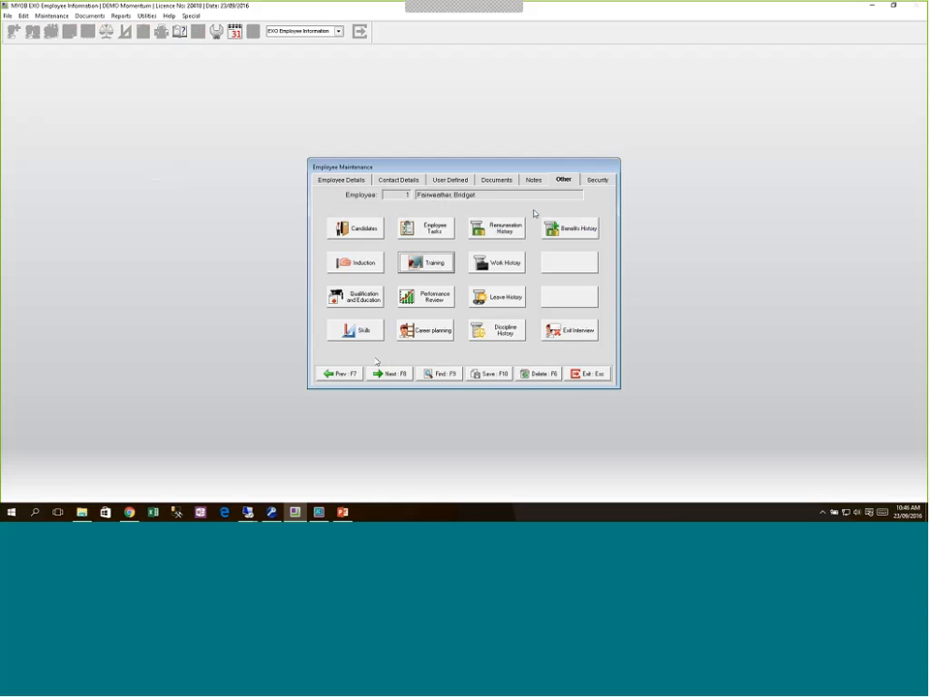
Step: Abandon a blank new qualification after the Invalid Type warning, leaving the list empty
click(368, 302)
click(428, 369)
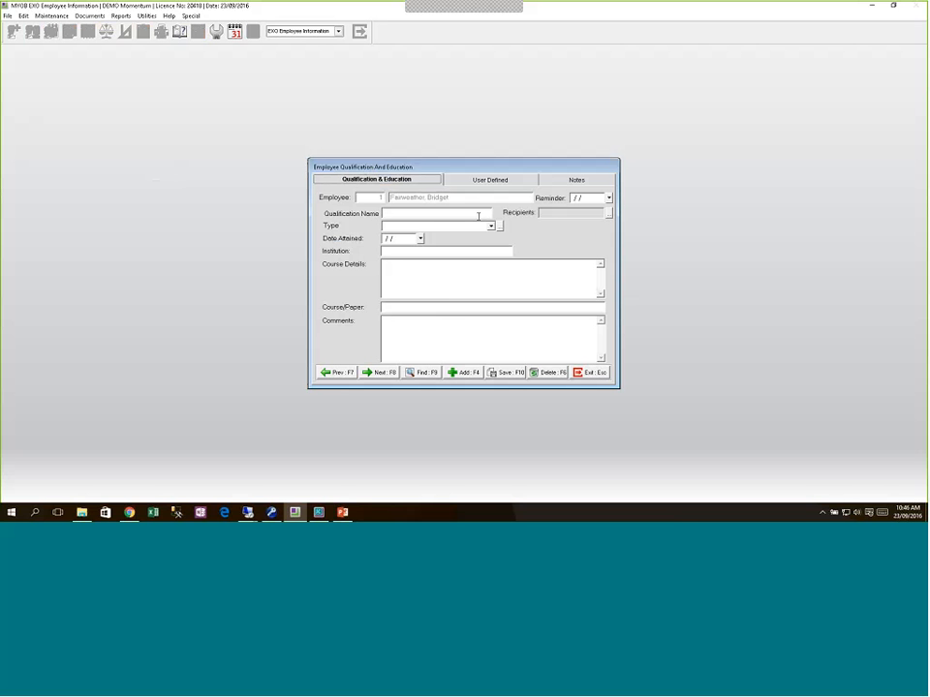
click(586, 372)
click(500, 291)
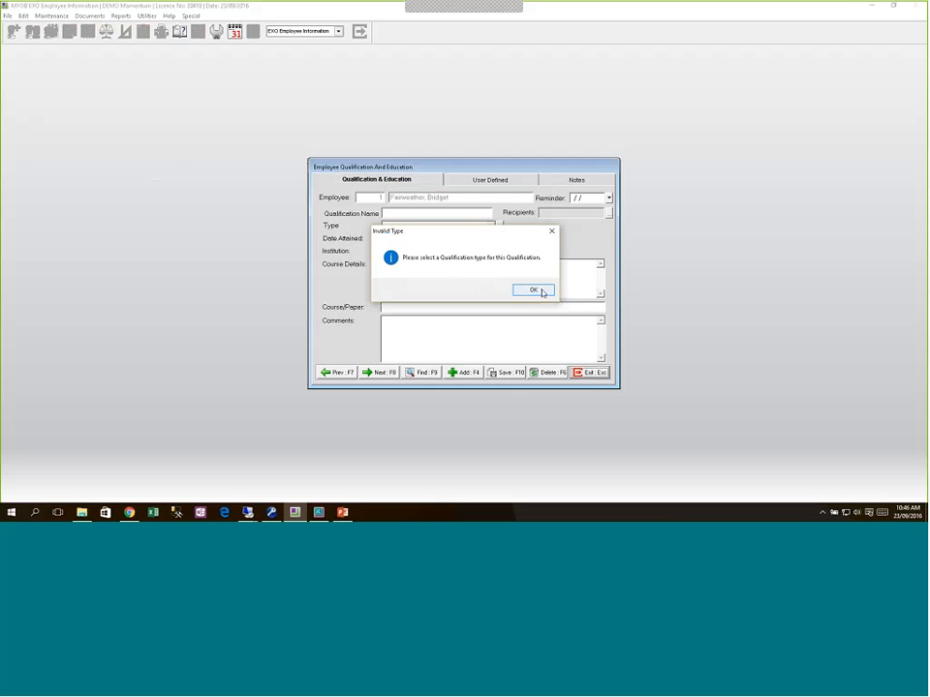
click(534, 291)
key(Escape)
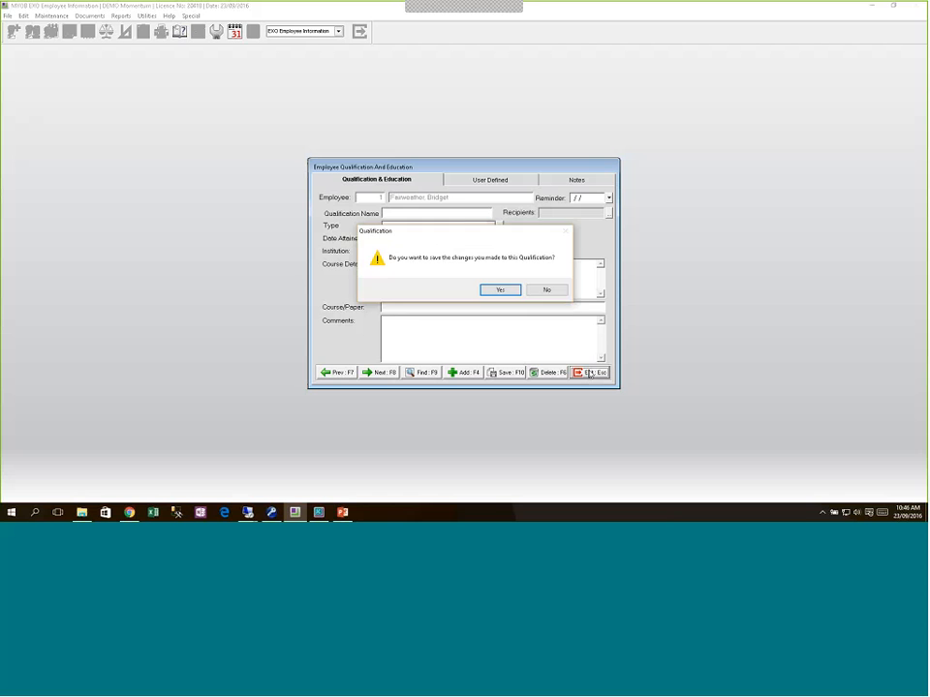
click(545, 292)
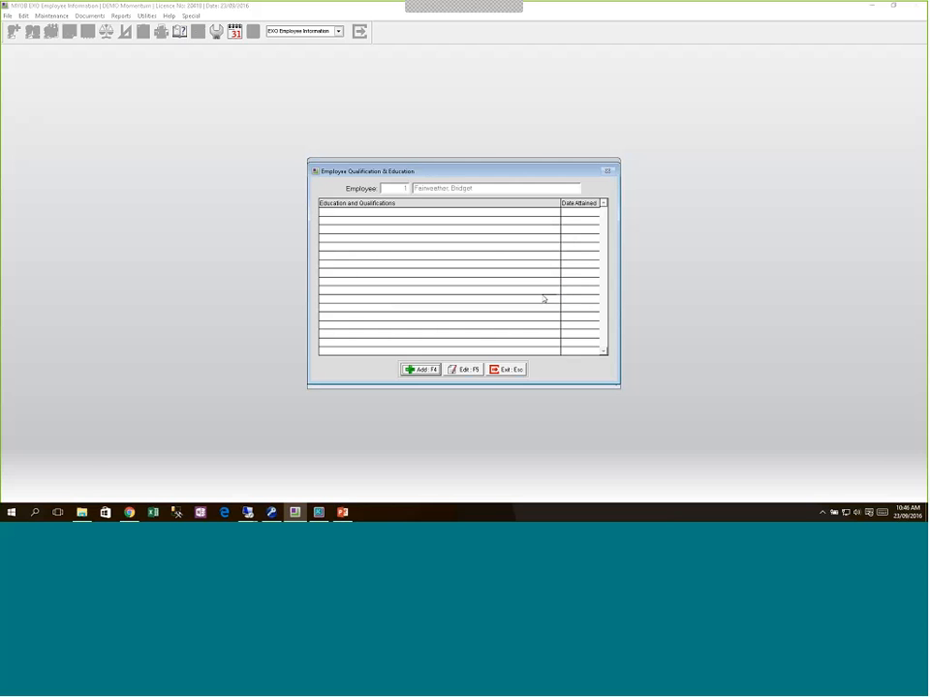
Step: Back in EXO Business, search all jobs and open job 2174 NEW BOAT SALES
click(319, 512)
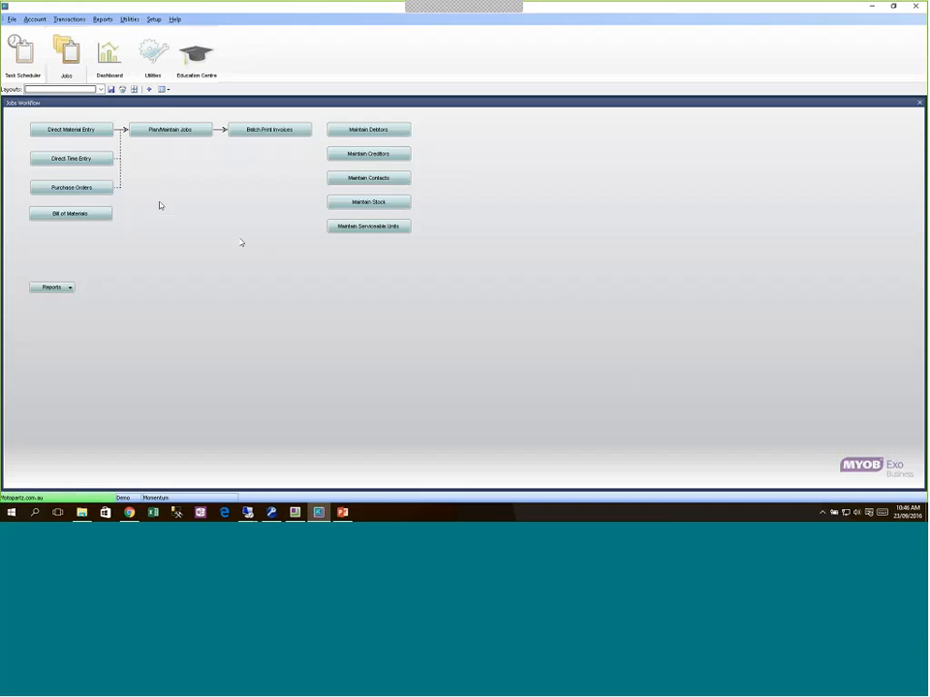
click(176, 132)
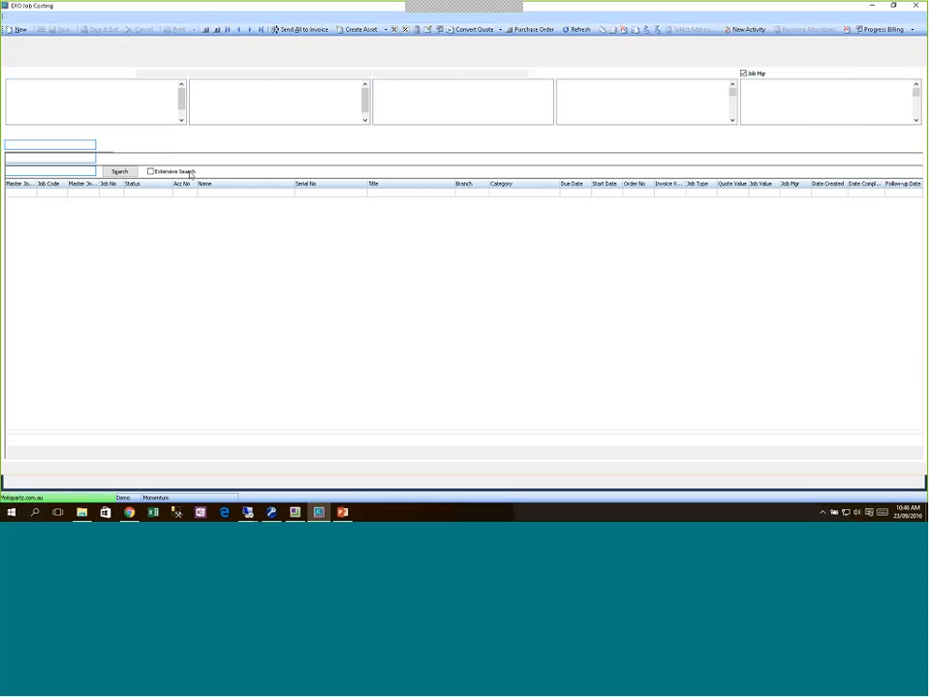
click(122, 138)
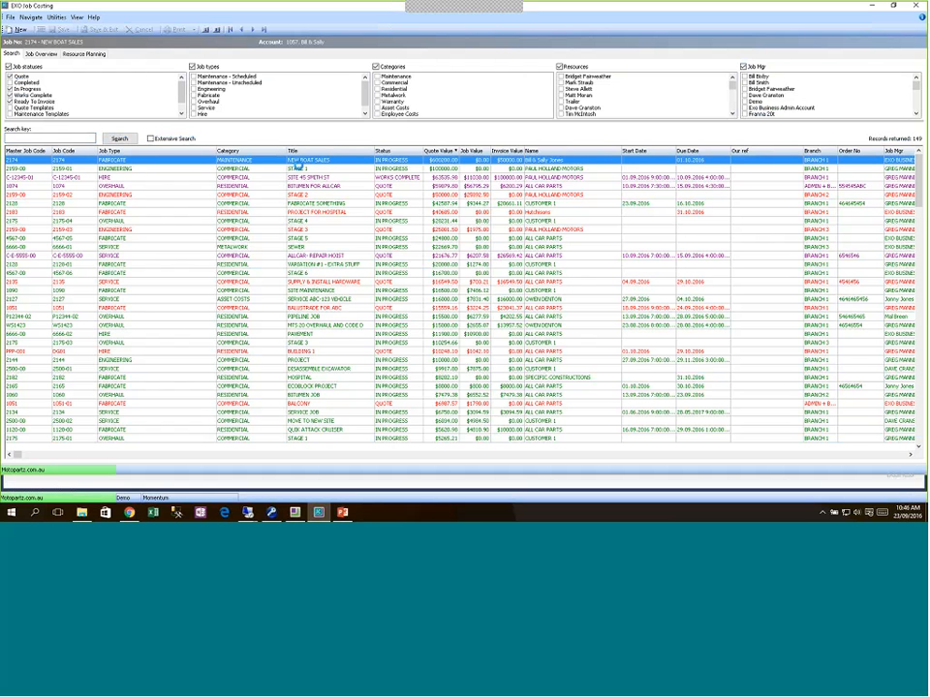
double_click(282, 165)
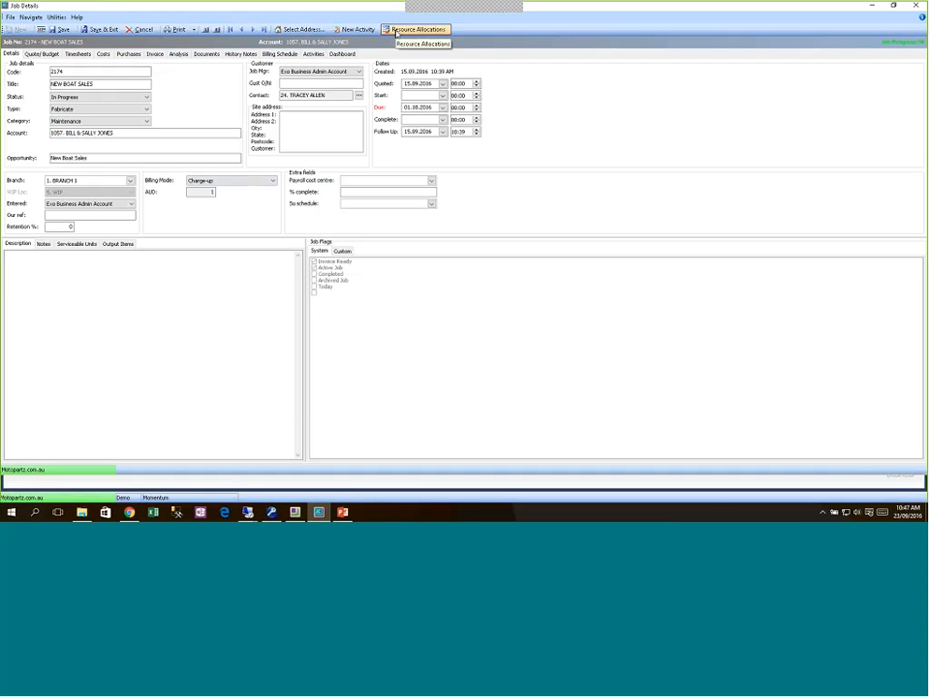
click(396, 30)
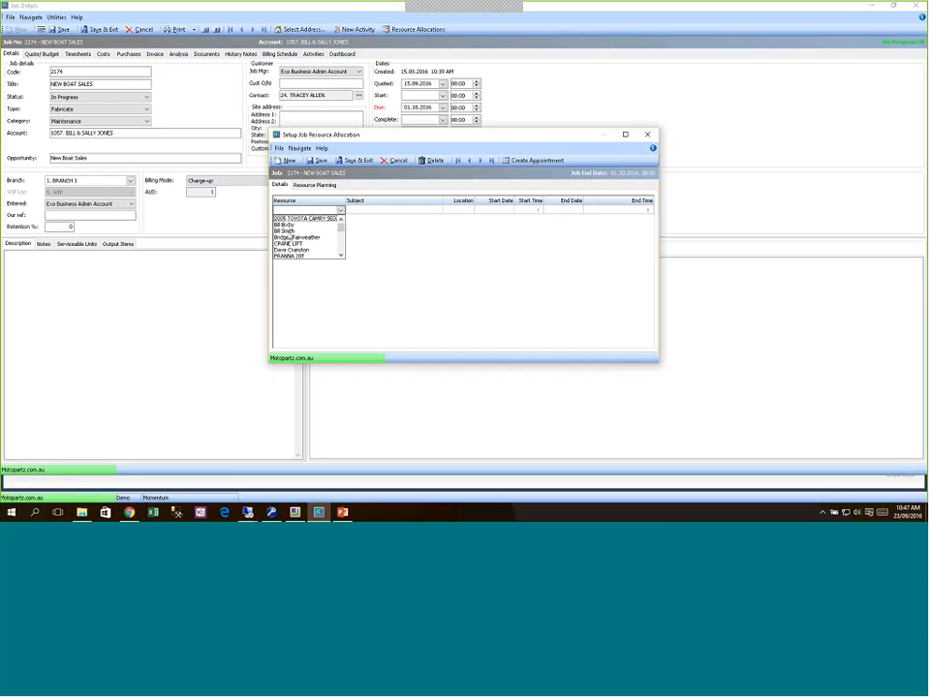
click(319, 231)
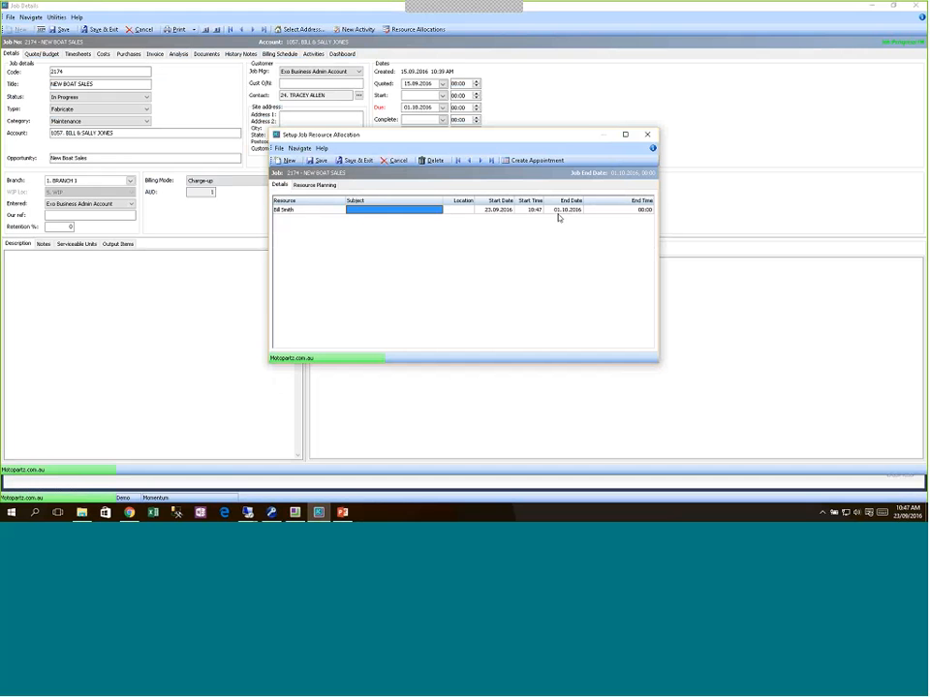
click(325, 211)
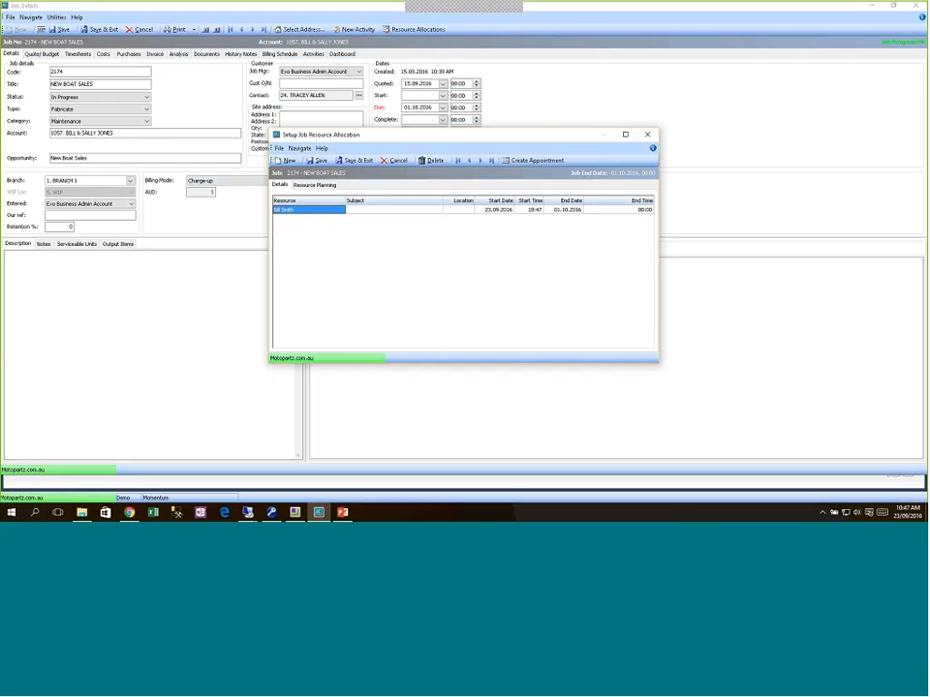
click(396, 161)
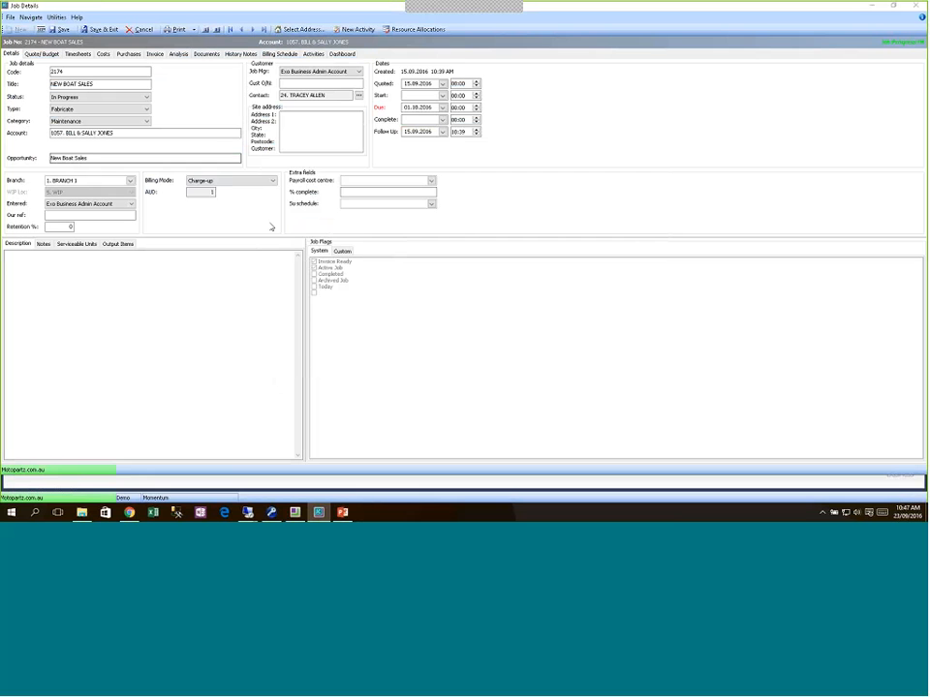
Step: Launch Momentum Job Cost Advantage and open Resource Allocation for job 2174
click(205, 30)
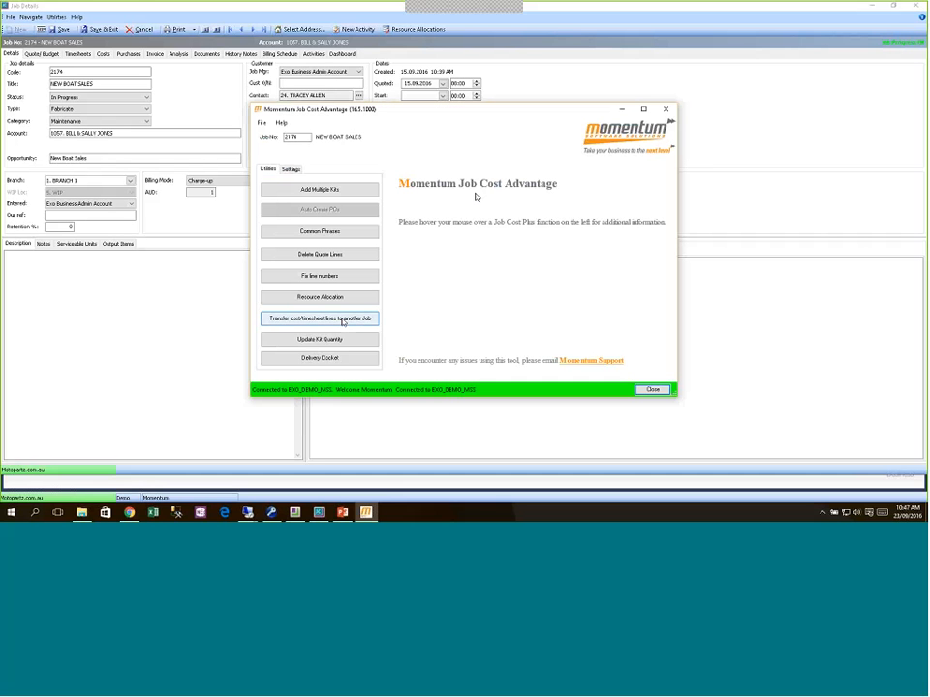
click(333, 296)
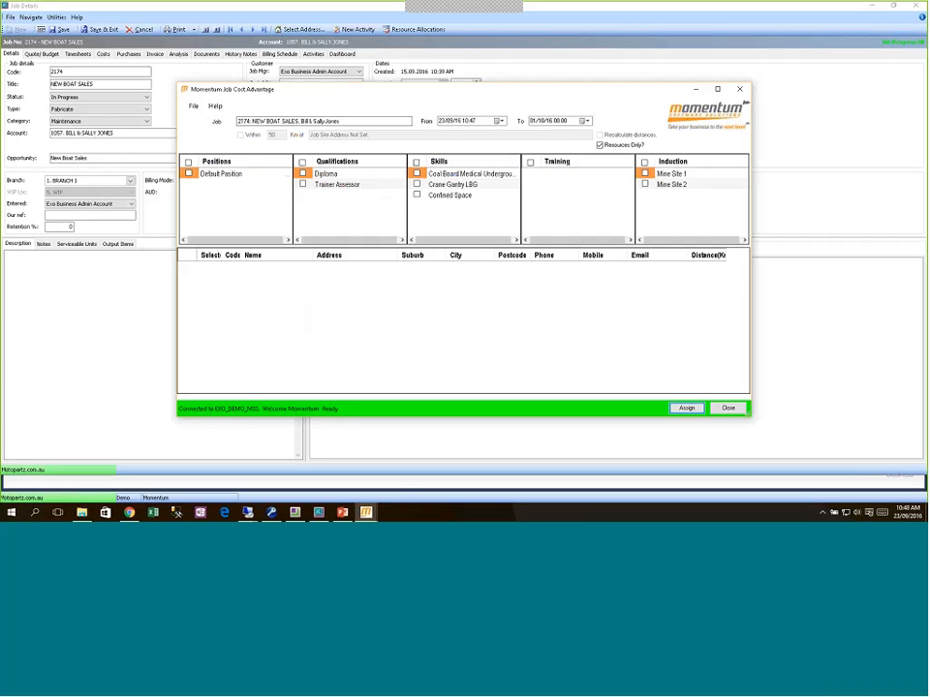
Step: Filter by Coal Board Medical, Confined Space and Mine Site 2, then assign both matching resources
click(418, 174)
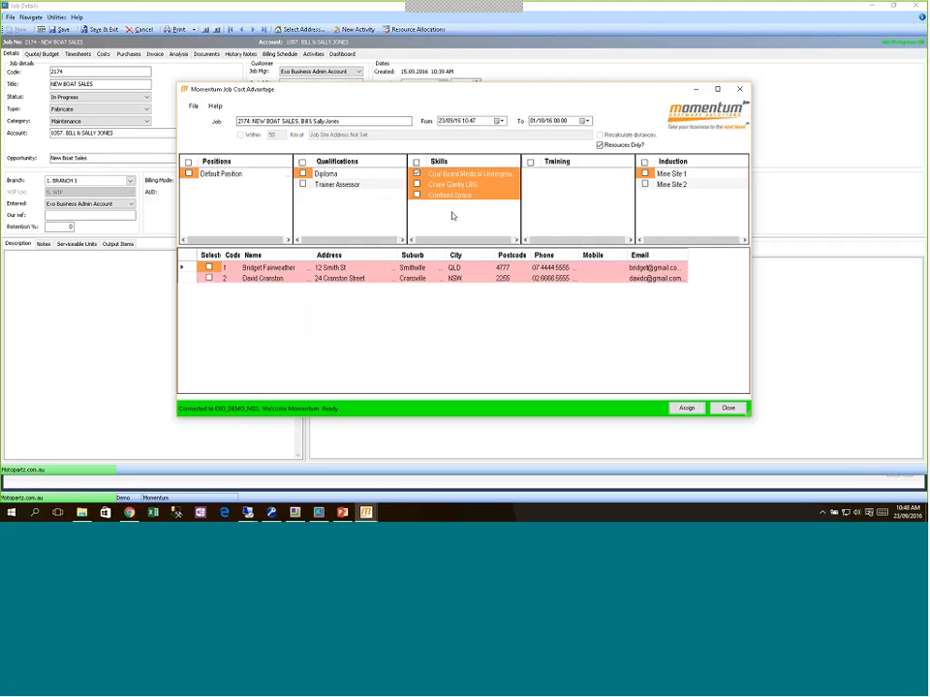
click(645, 184)
click(417, 195)
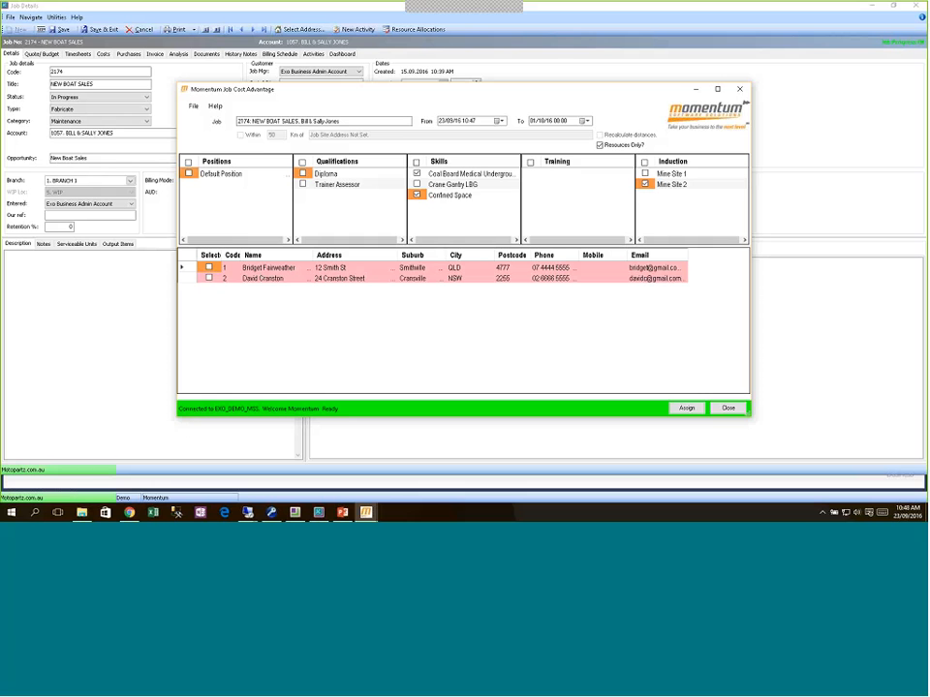
click(209, 267)
click(209, 278)
click(687, 409)
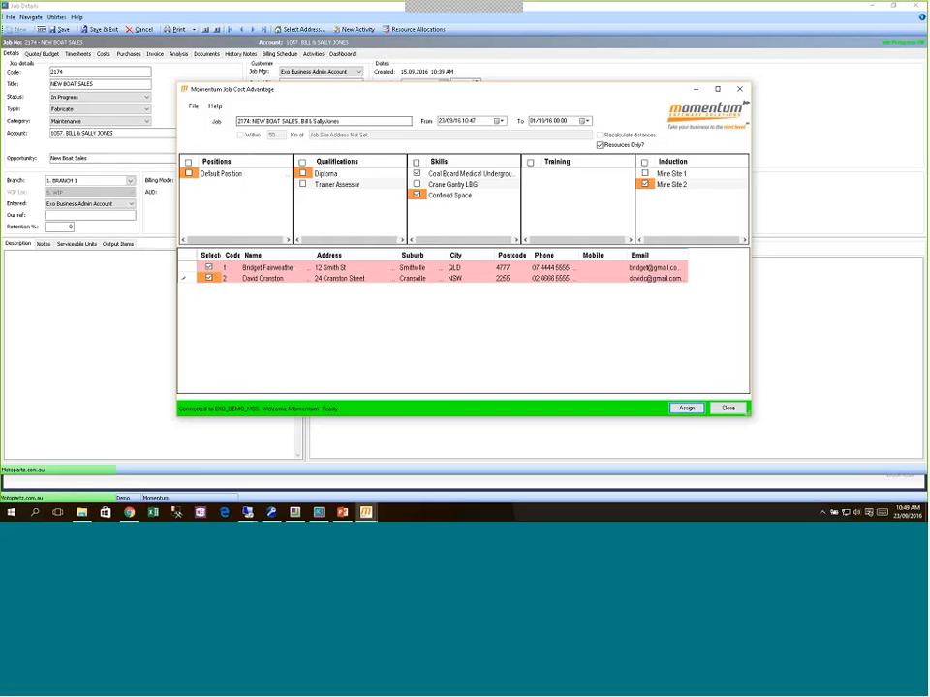
click(736, 409)
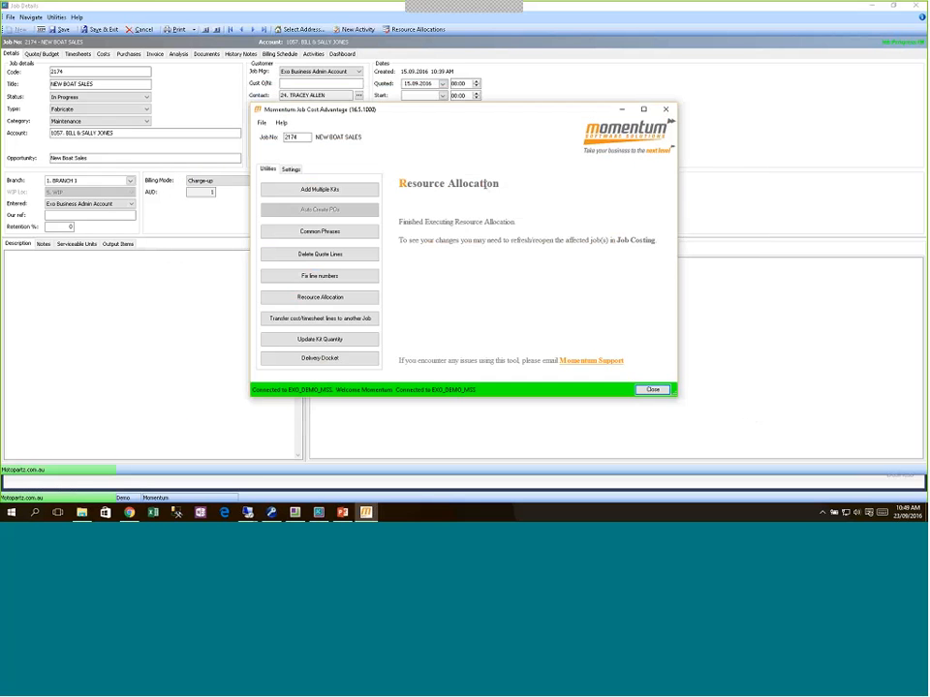
Step: Save job 2174's resource allocations, accept the over-allocation warning, and close the qualifications list
click(652, 388)
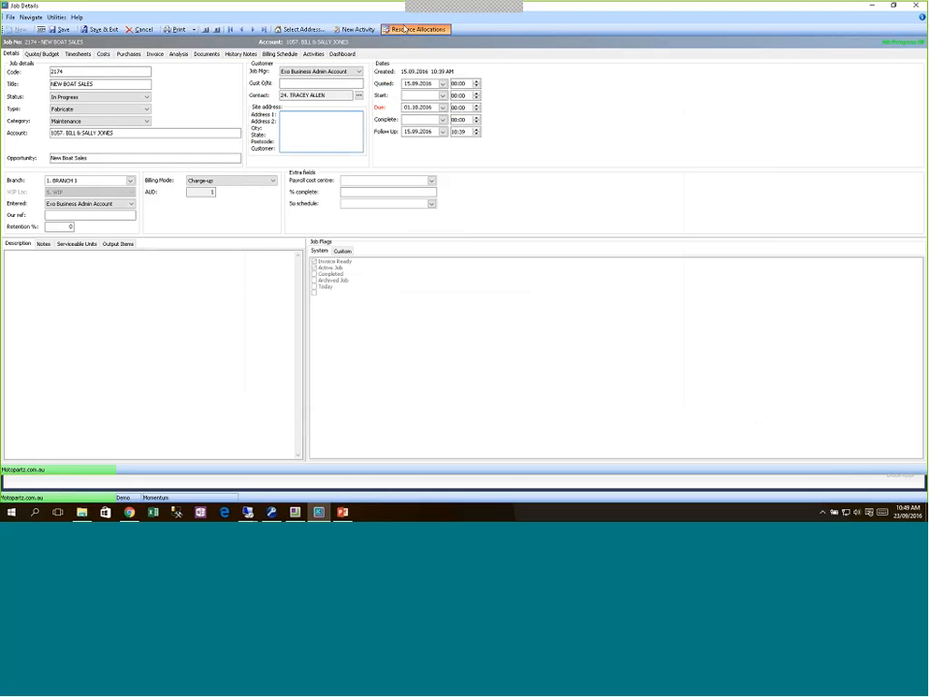
click(404, 30)
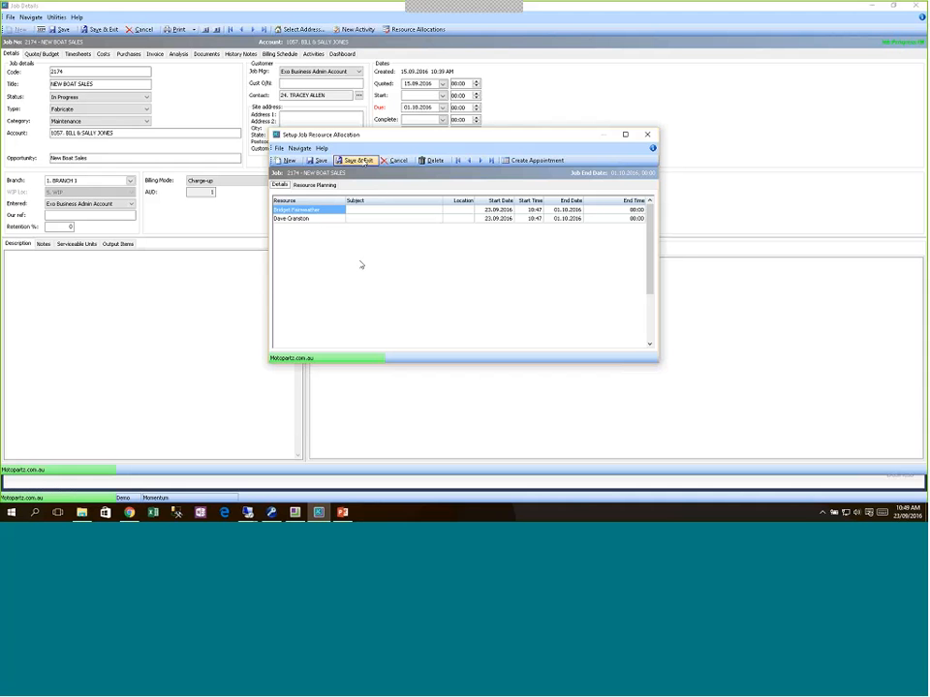
click(355, 160)
click(505, 300)
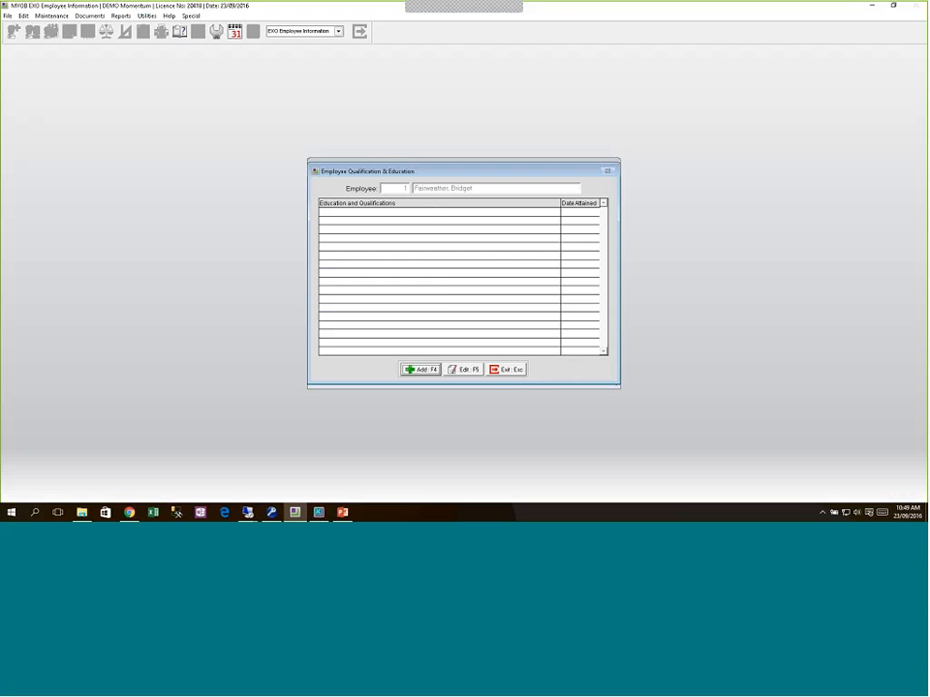
click(505, 369)
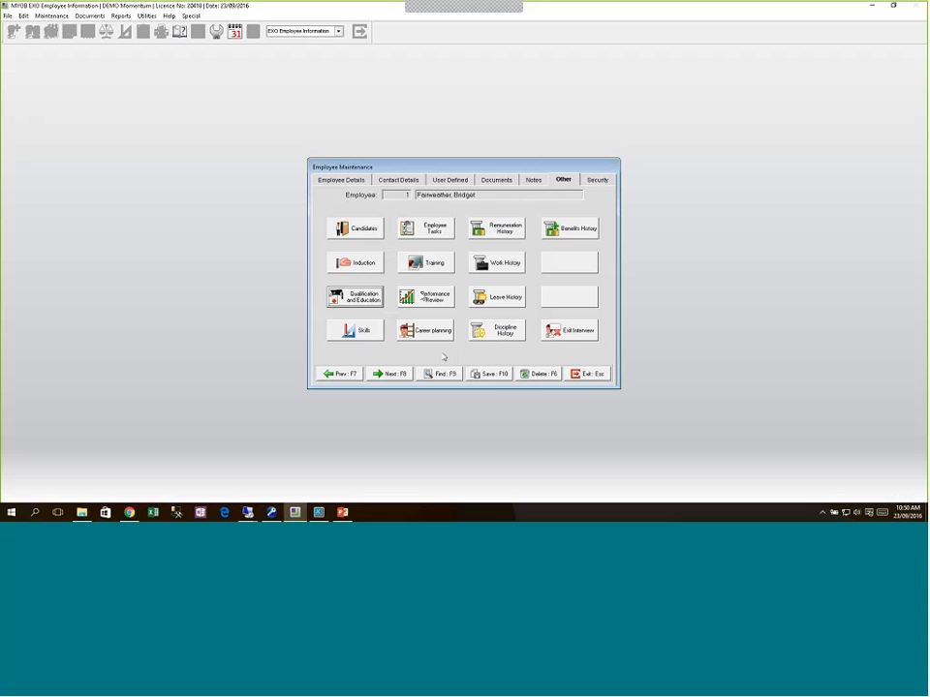
Step: Open the Confined Space skill's notes and start a new note with reminder date 31/01/2017
click(365, 299)
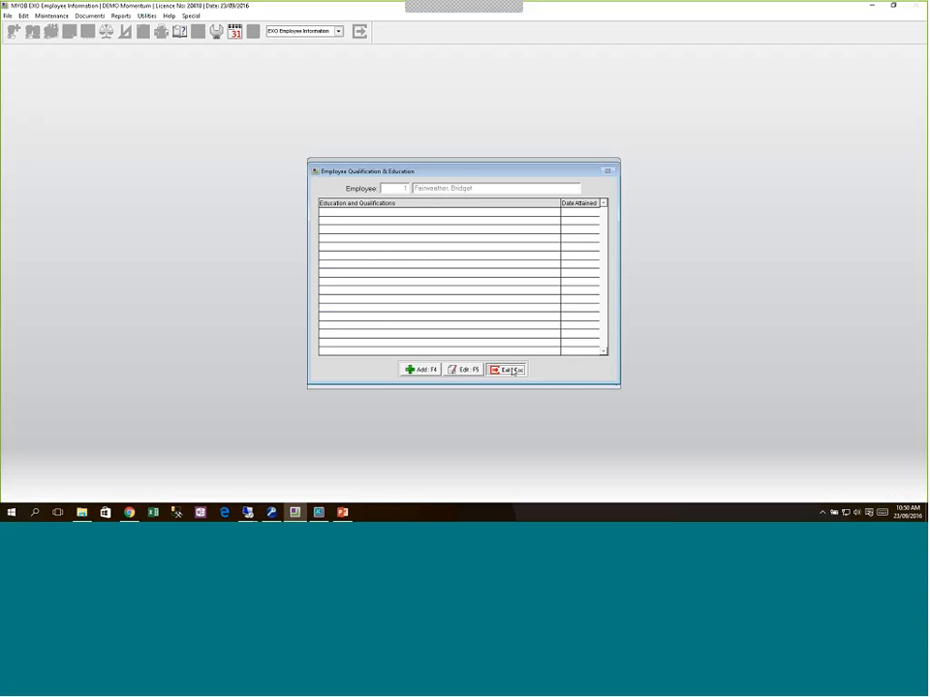
click(511, 370)
click(356, 326)
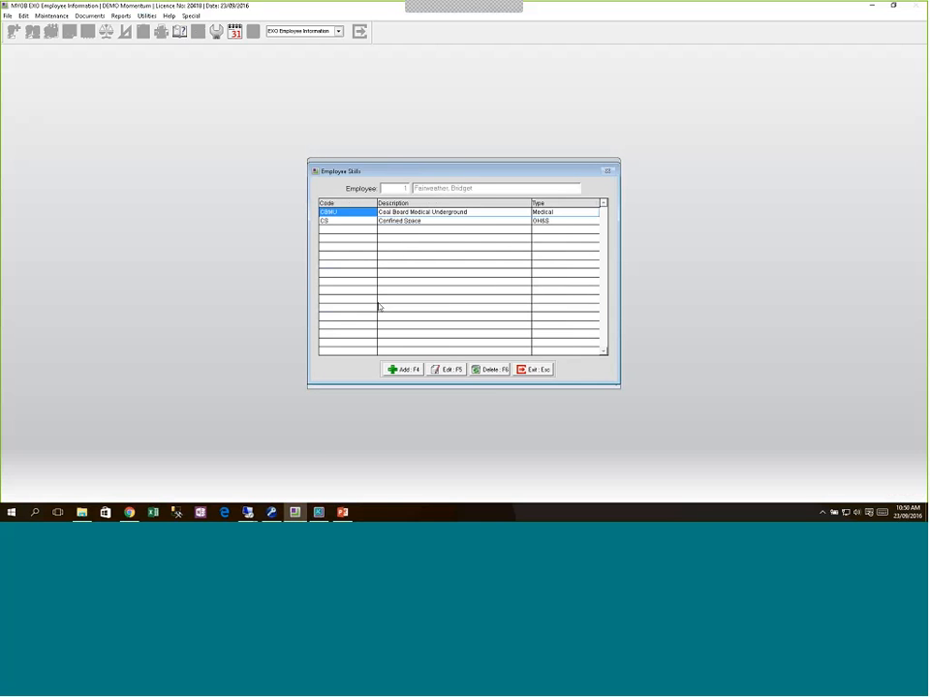
double_click(407, 221)
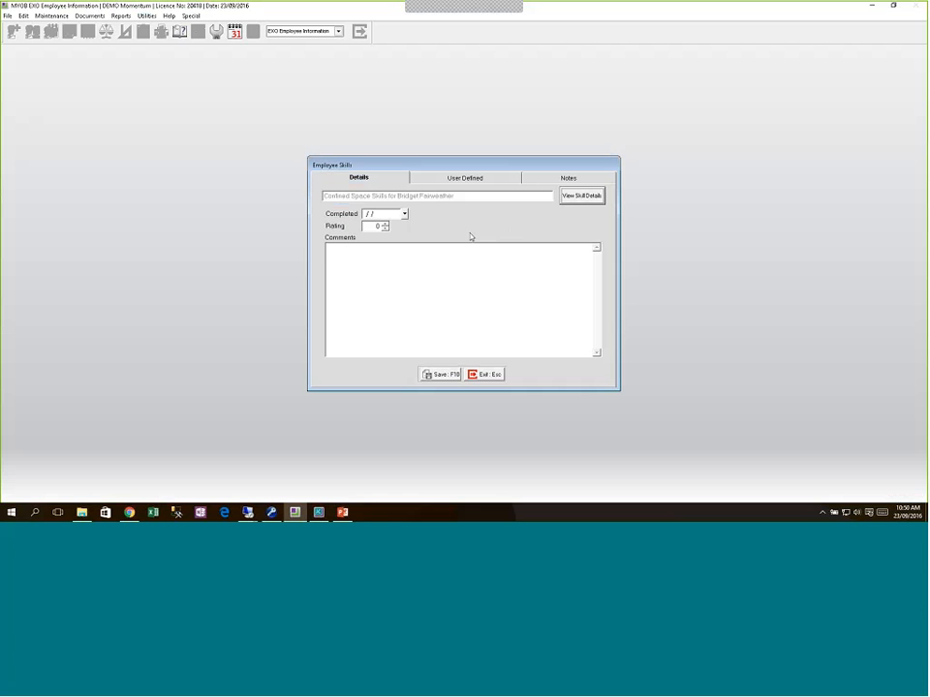
click(575, 179)
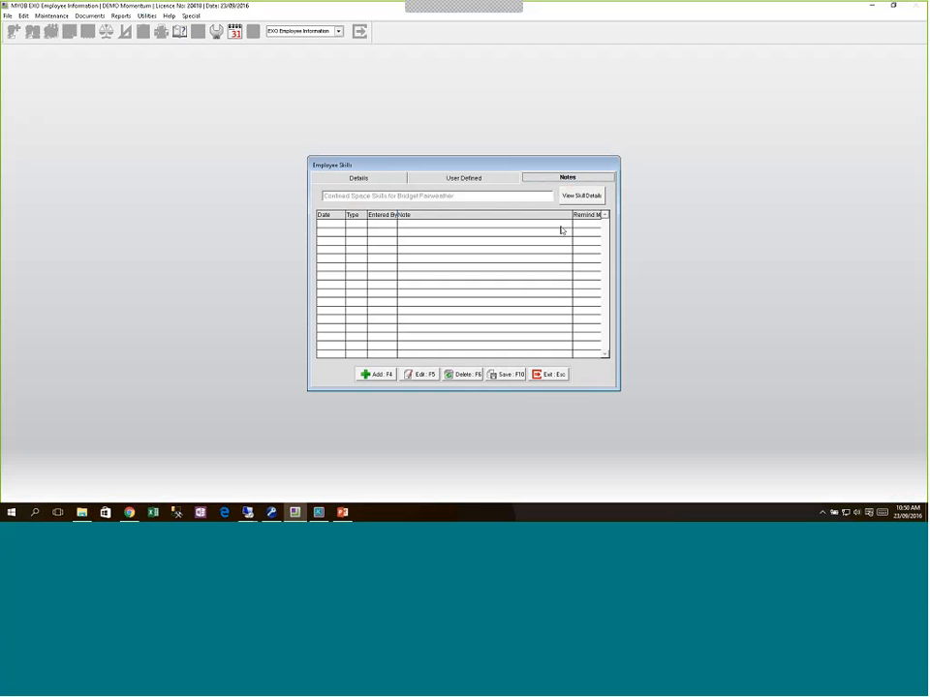
click(373, 375)
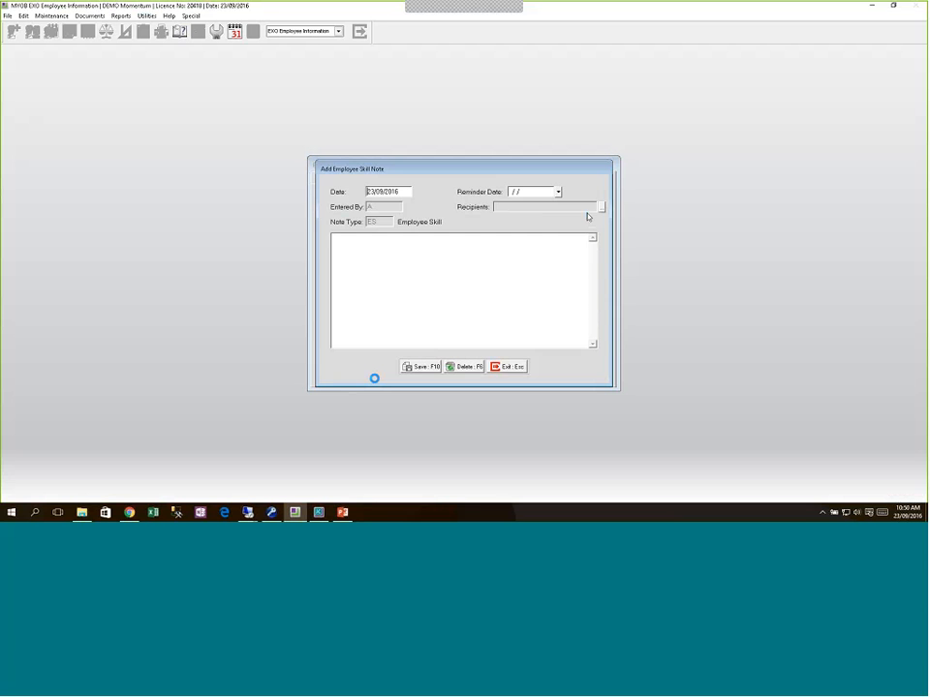
click(557, 192)
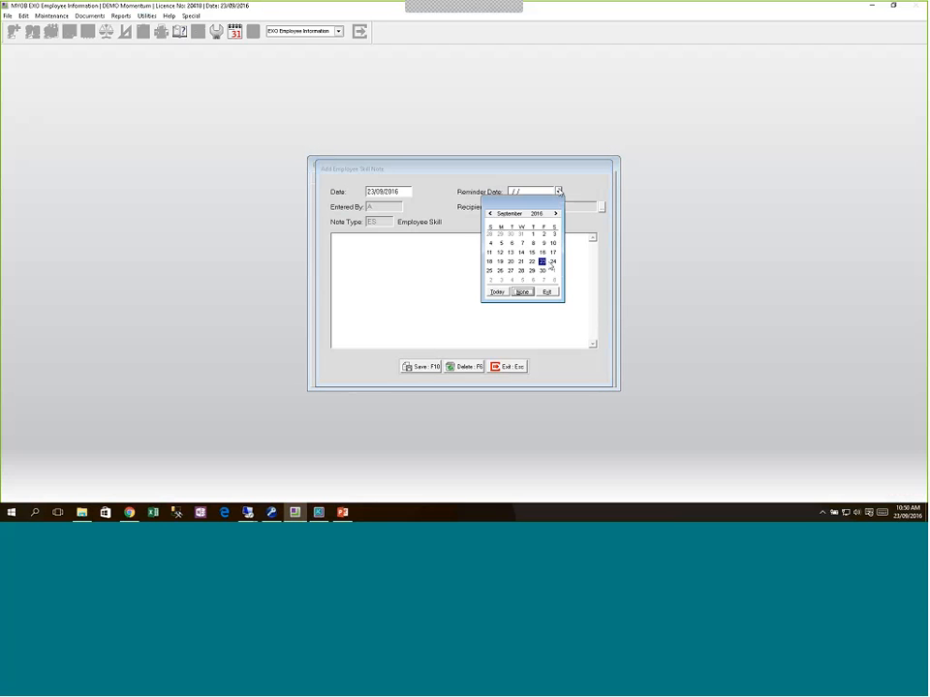
click(556, 213)
click(556, 214)
click(556, 213)
click(556, 213)
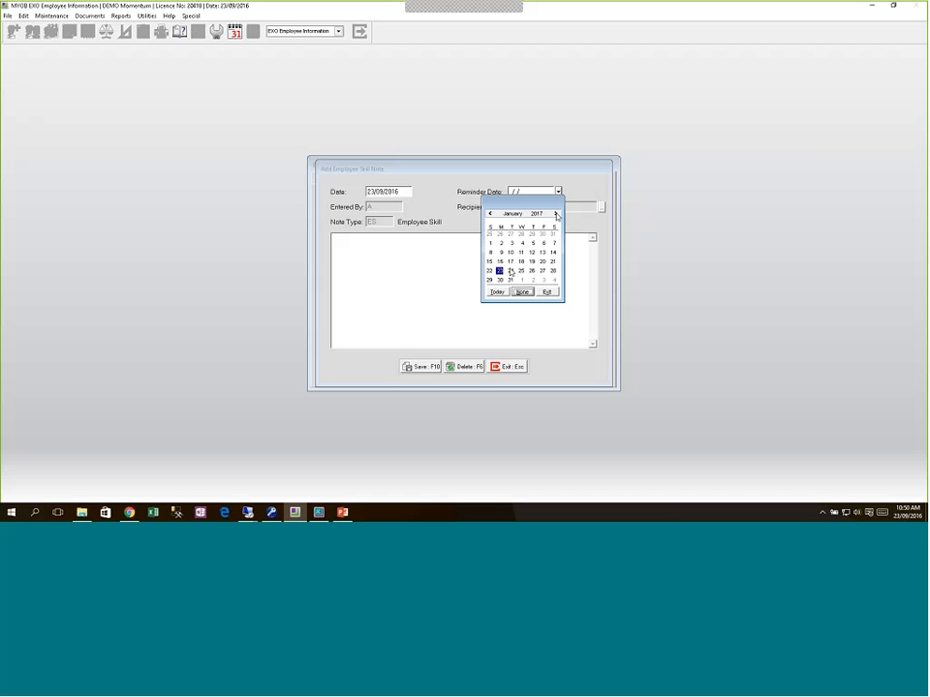
click(510, 281)
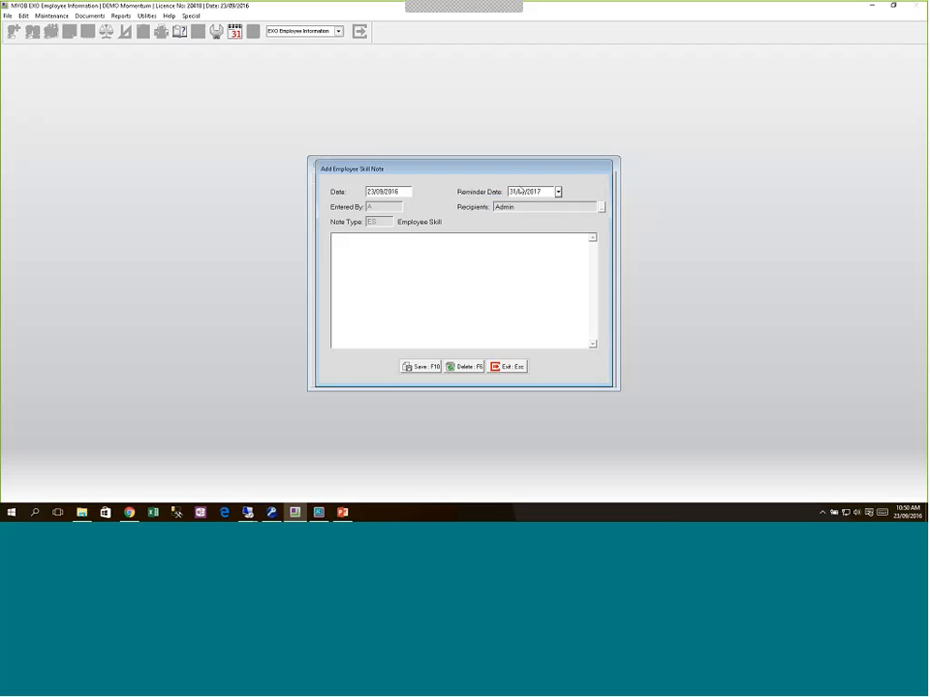
Step: Write the note 'Expiring - requires renewal', set Admin as reminder recipient, and save
click(357, 245)
text(Expiring - requires renewal)
key(Tab)
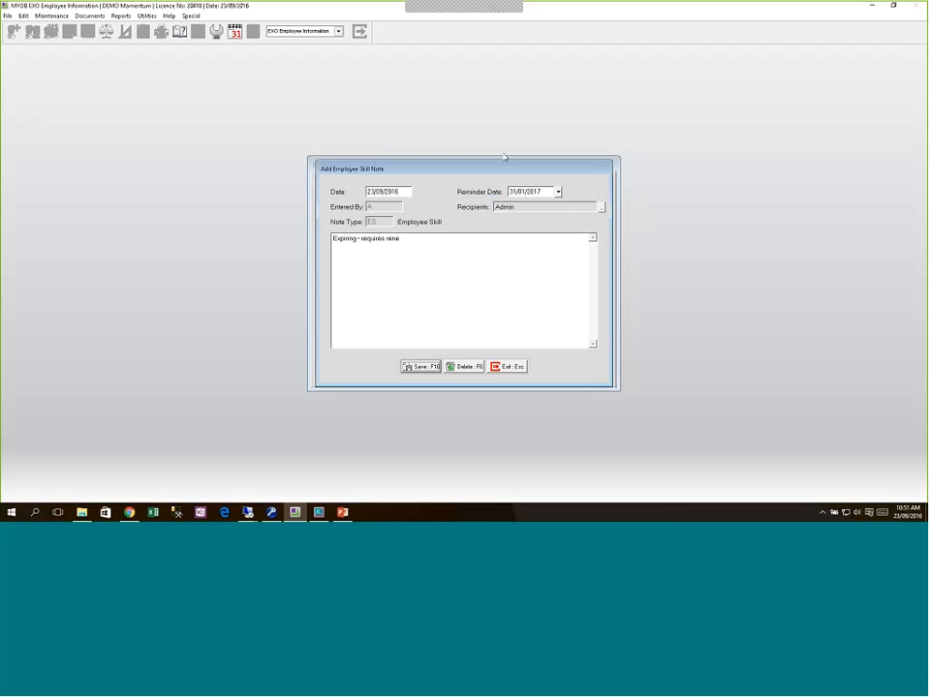
click(600, 207)
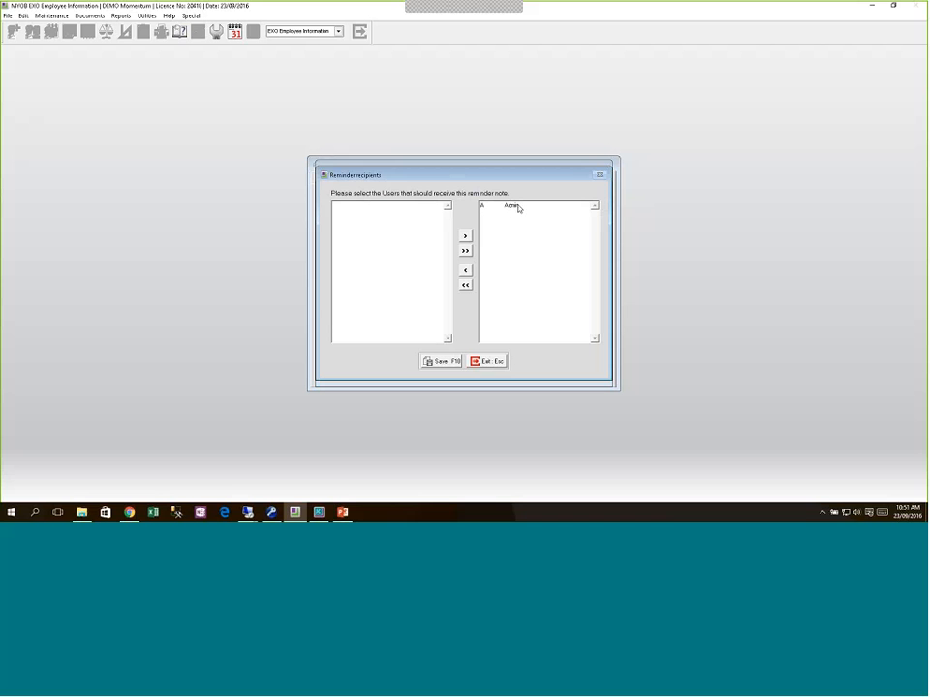
click(454, 360)
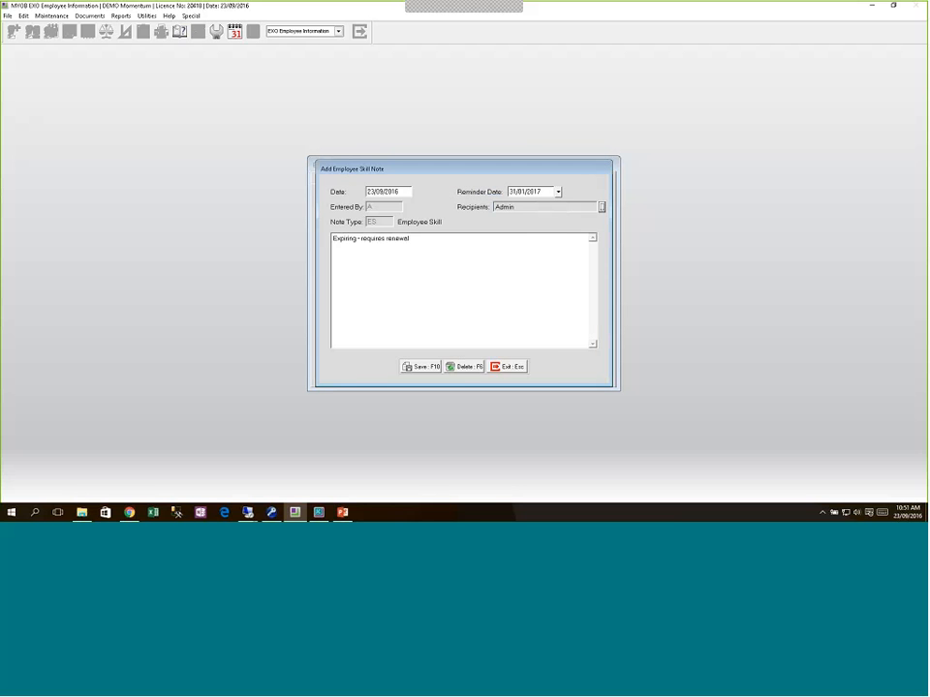
key(F10)
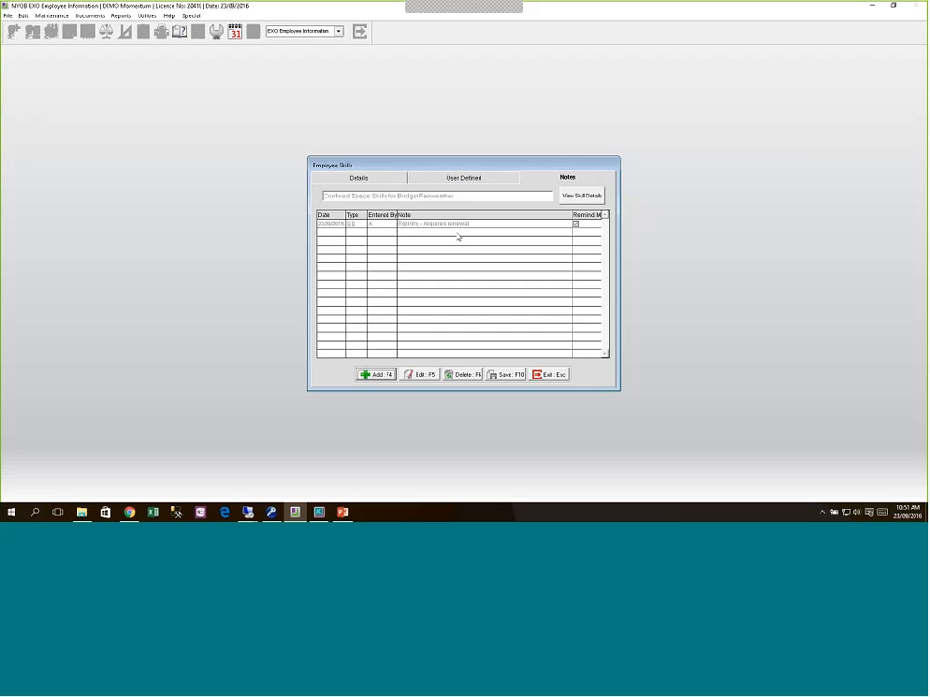
click(504, 375)
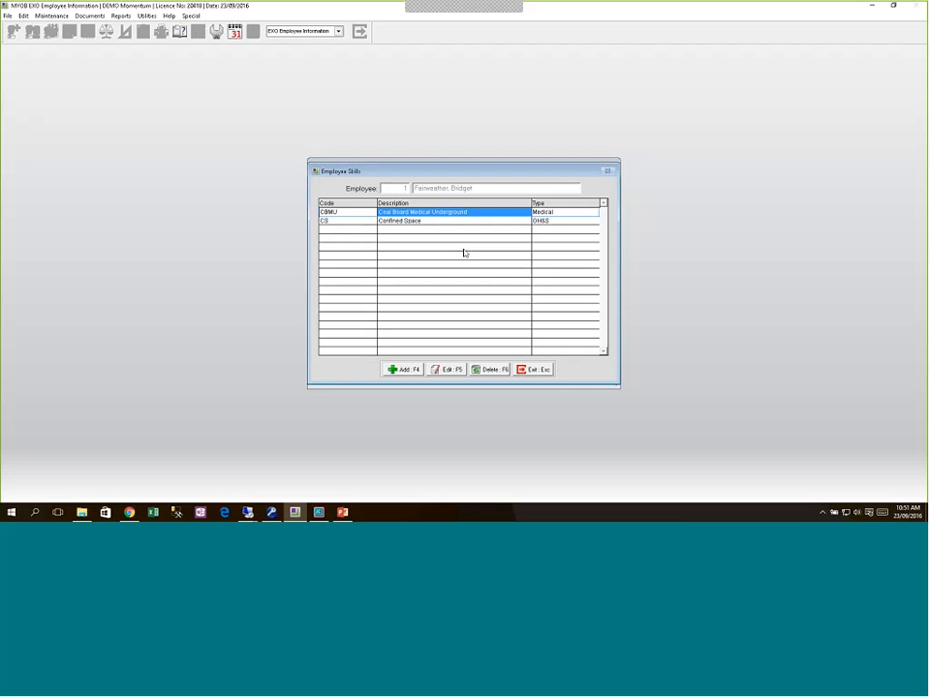
Step: Close the employee skills list, then save and close job 2174 NEW BOAT SALES
key(Escape)
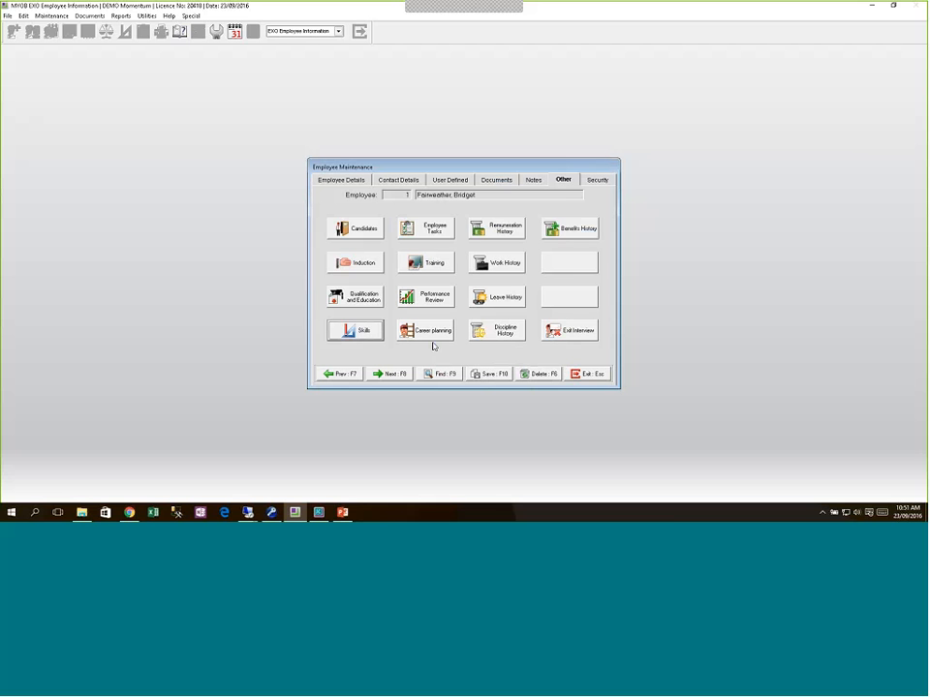
mouse_move(316, 513)
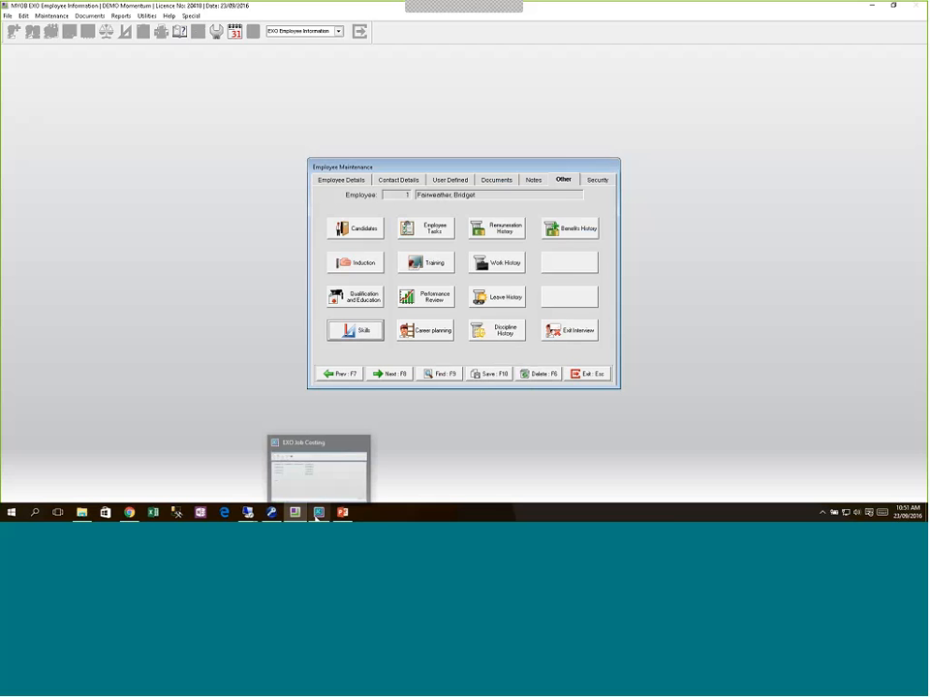
click(326, 514)
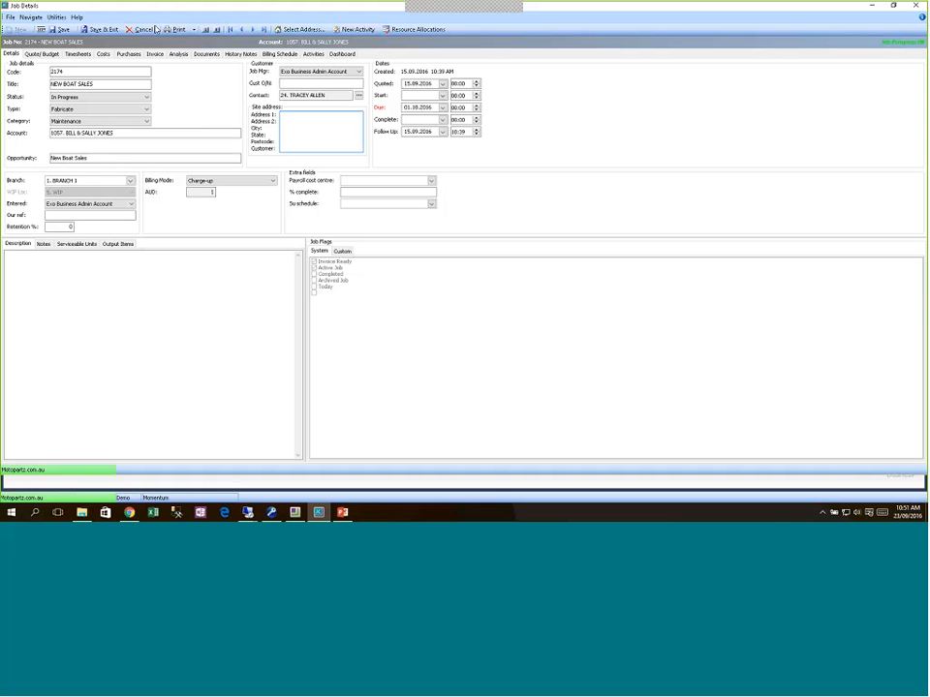
click(109, 30)
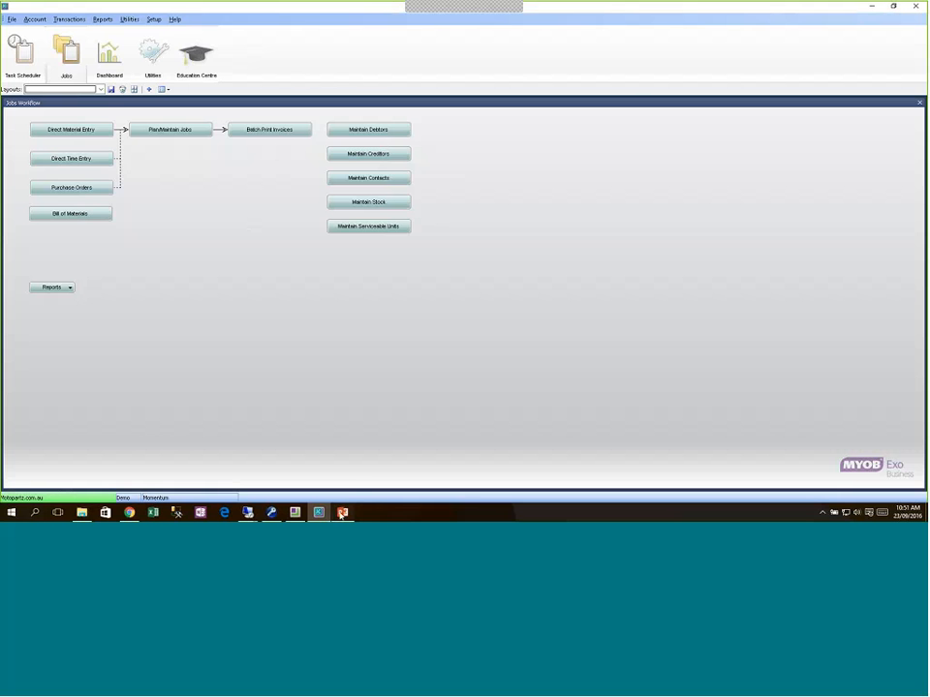
click(340, 515)
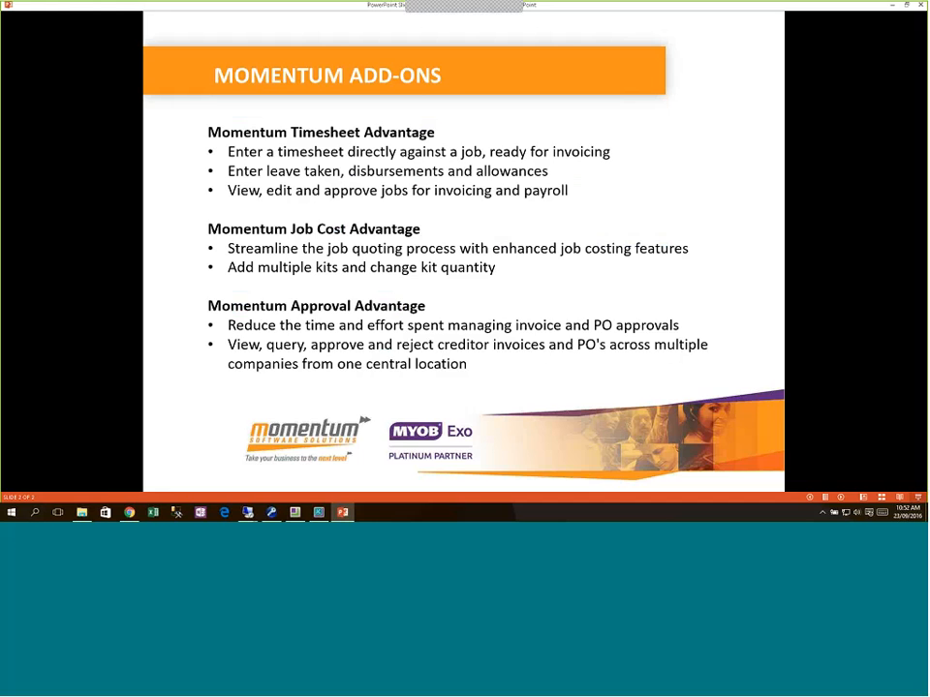
key(alt+Tab)
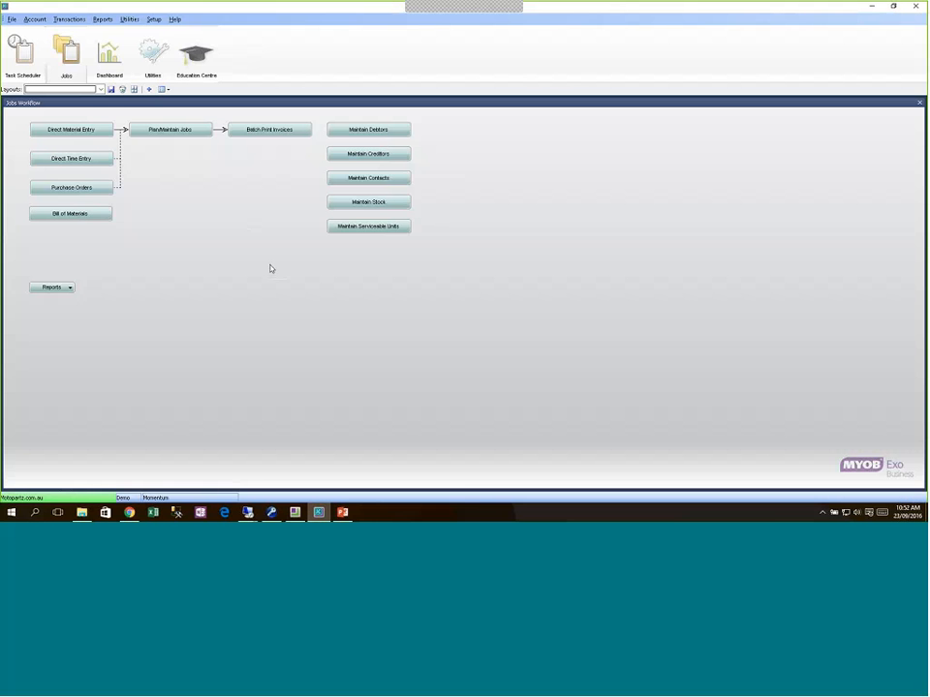
Step: Open Direct Time Entry full-screen for job 2175 and add the Staff Name column
click(92, 159)
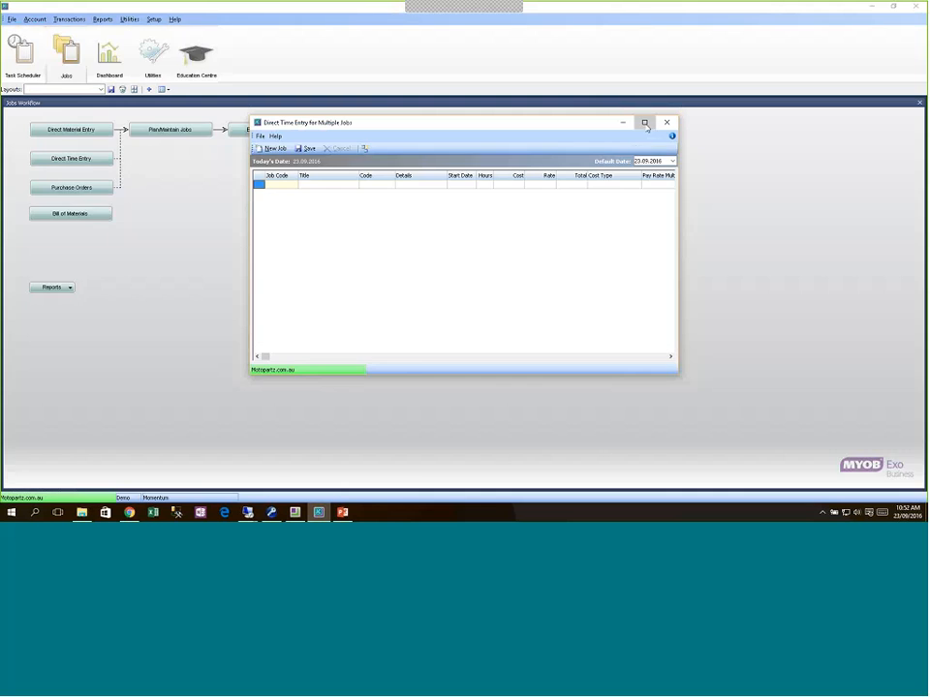
click(645, 123)
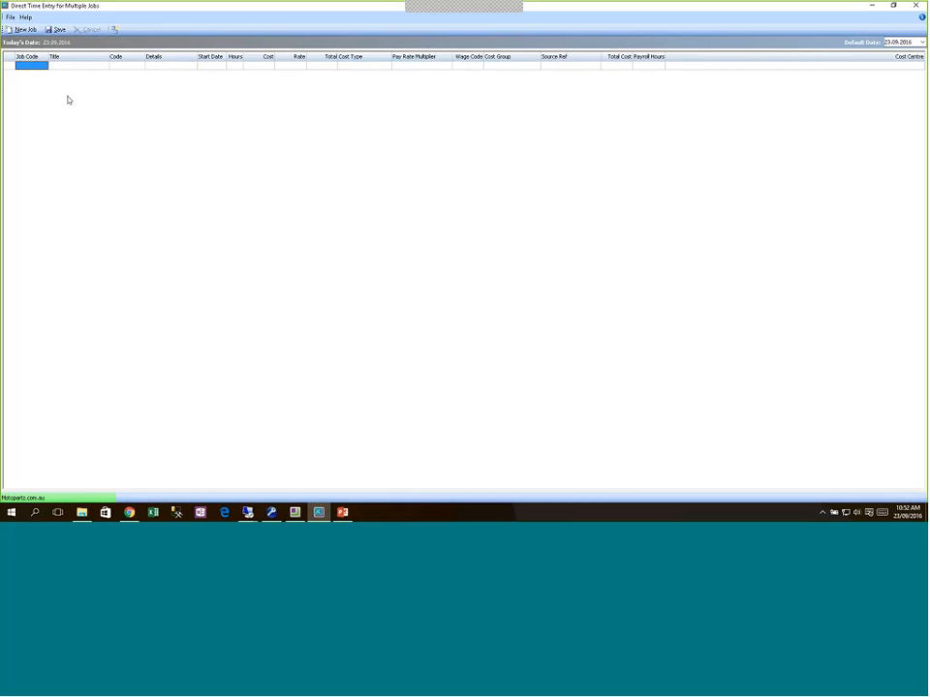
text(2175)
key(Tab)
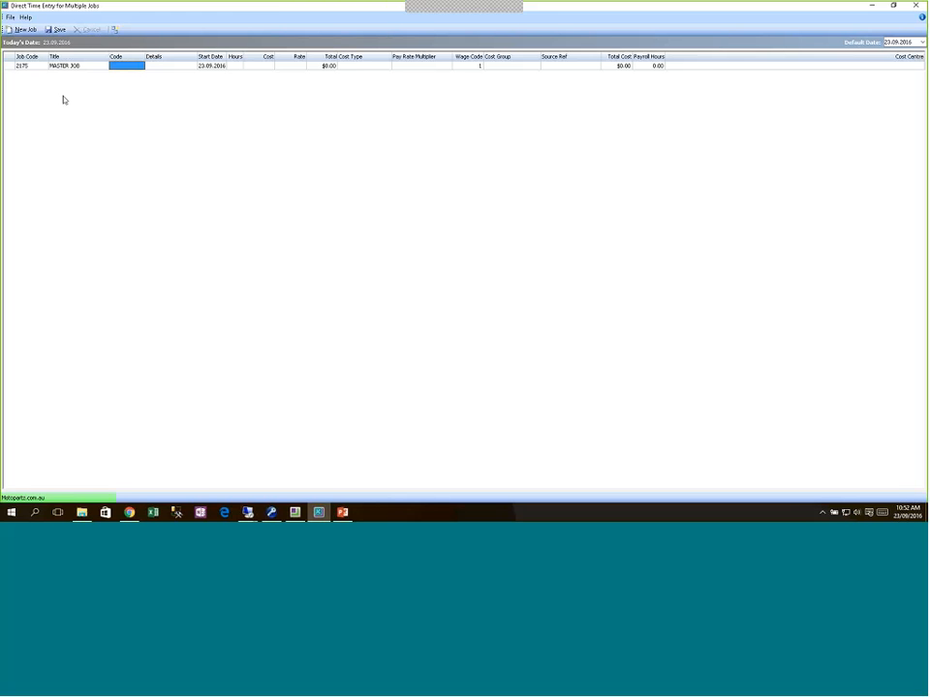
right_click(128, 61)
click(155, 93)
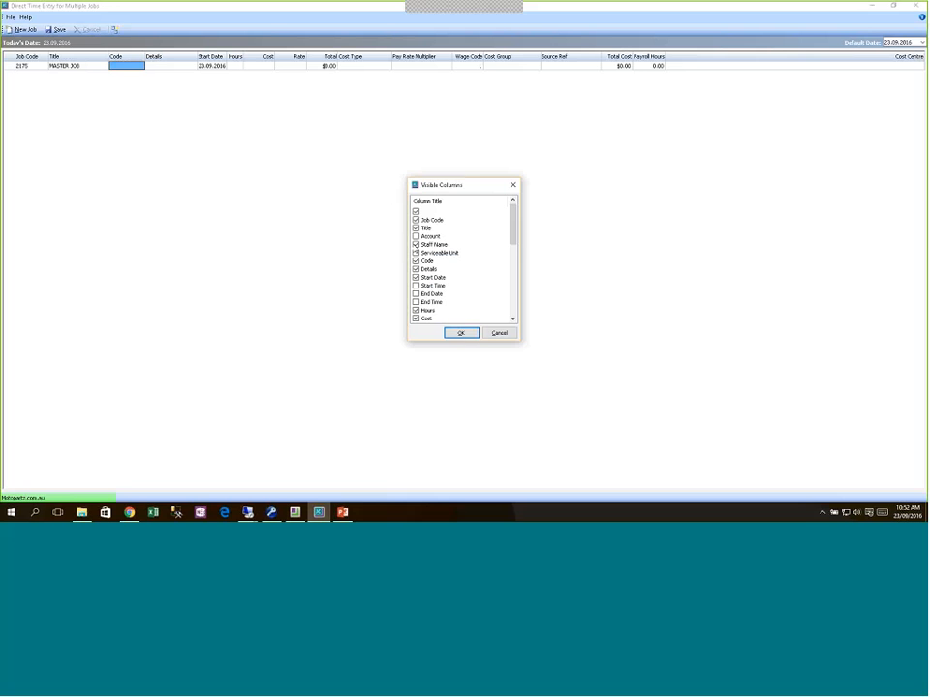
click(461, 334)
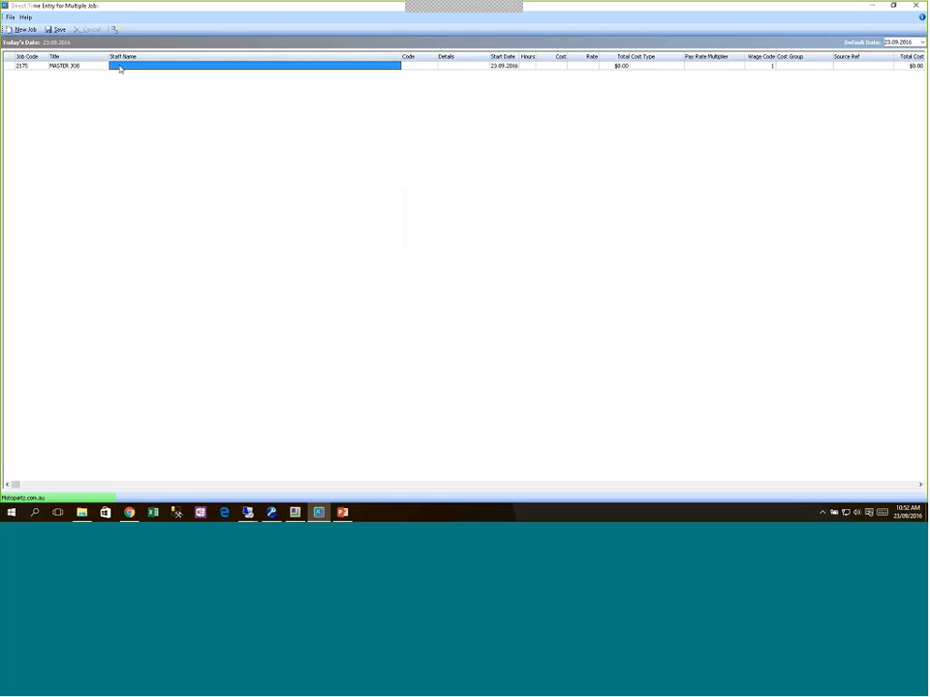
Step: Enter 7 Ordinary hours for the chosen staff member with wage code 2
text(DAV)
key(Return)
key(Return)
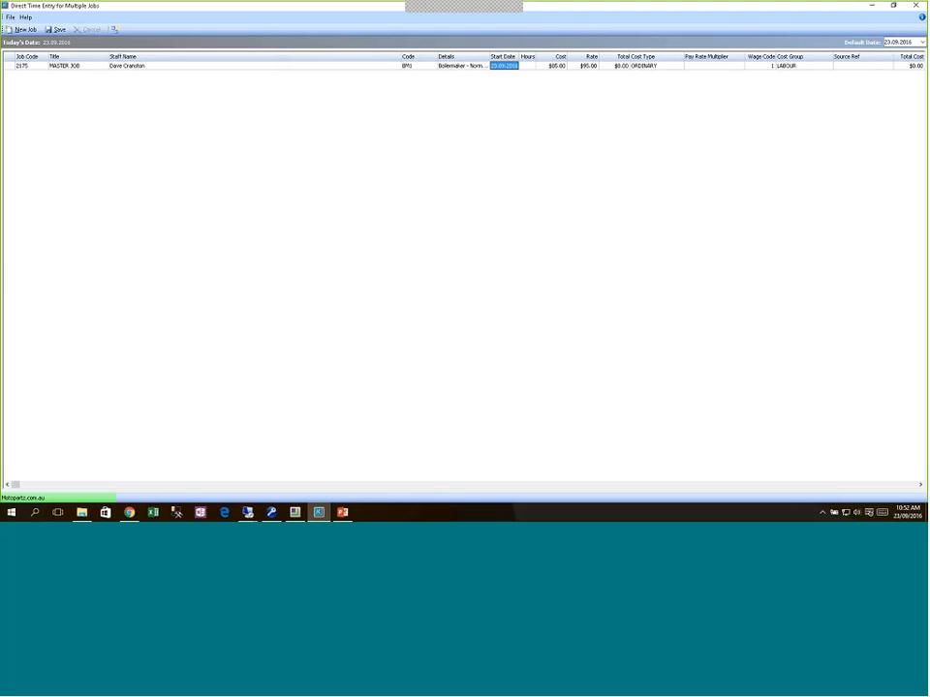
key(Tab)
text(7)
key(Tab)
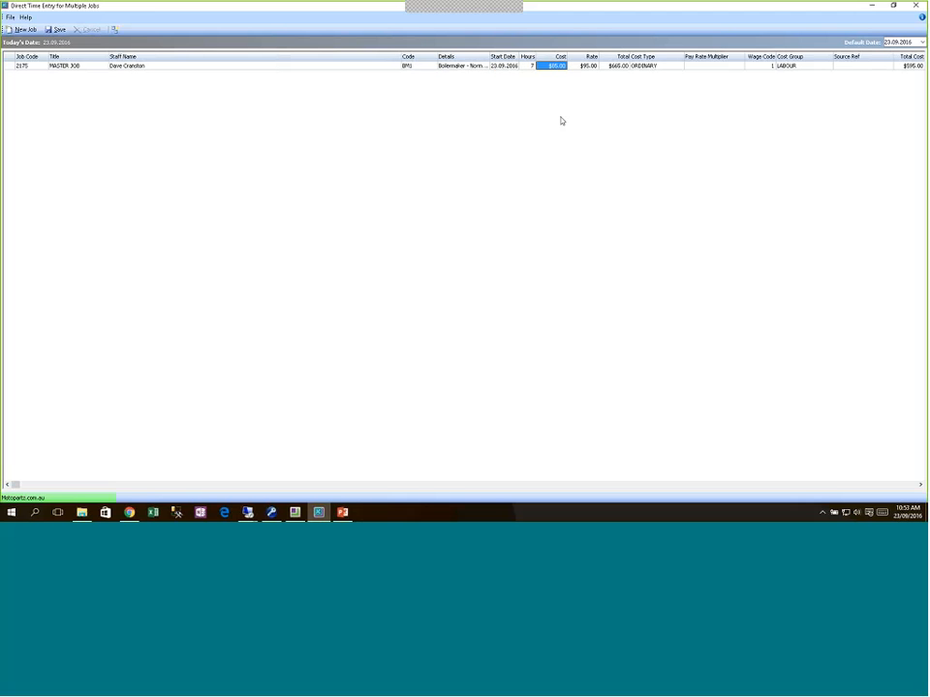
key(Tab)
key(Tab)
click(739, 65)
click(729, 73)
key(Tab)
text(2)
key(Tab)
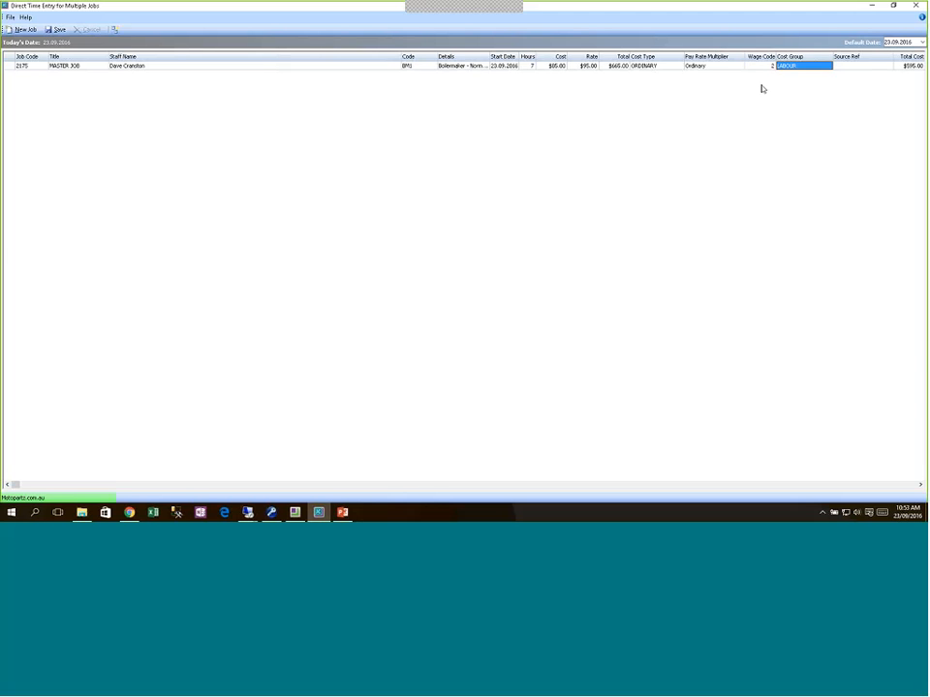
key(Tab)
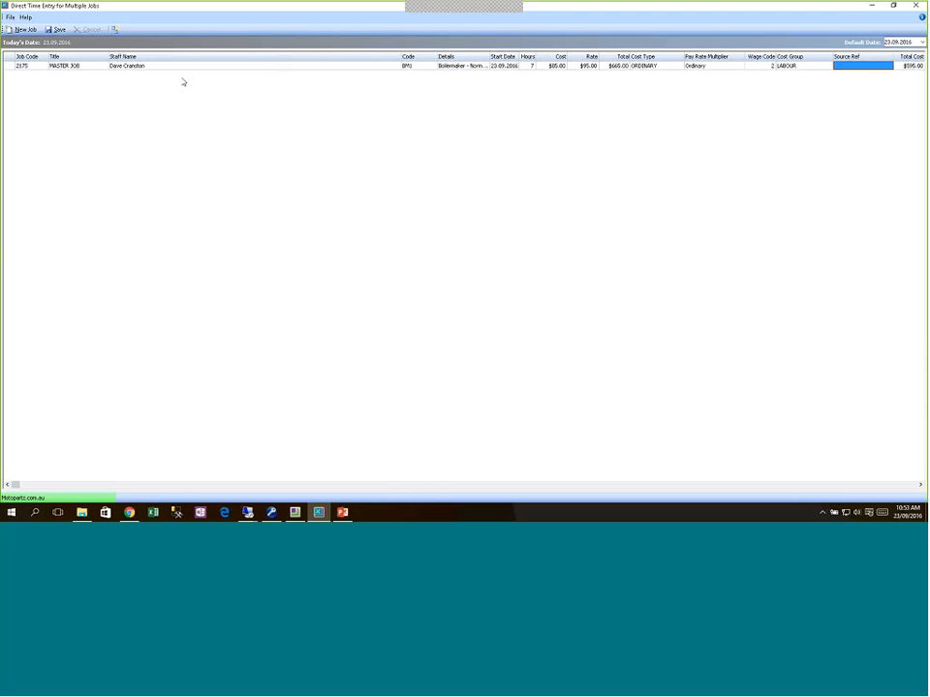
Step: Save the 7-hour time entry on job 2175 MASTER JOB
click(56, 29)
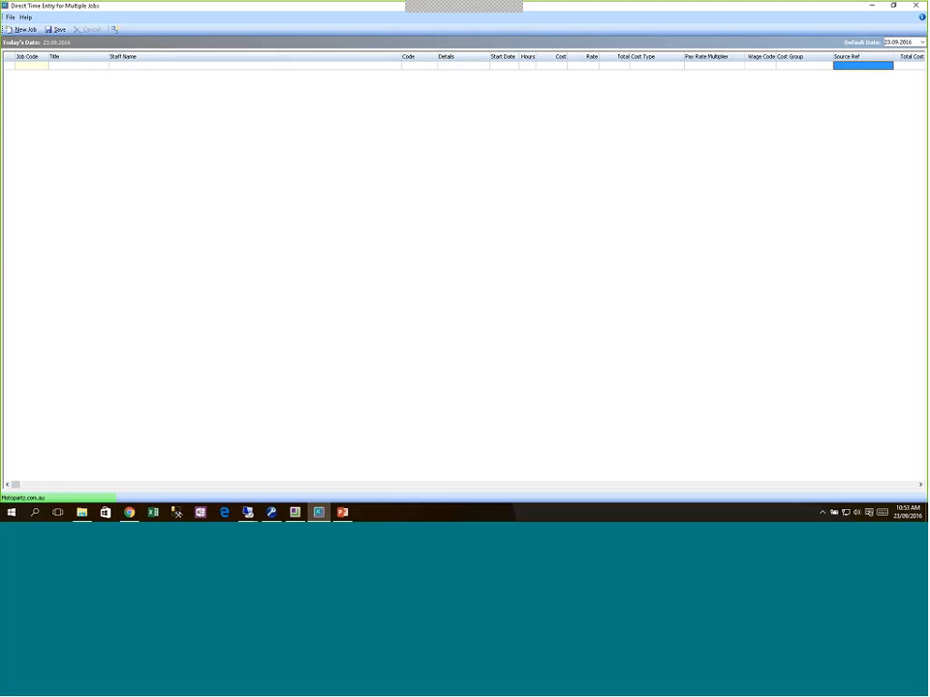
click(710, 66)
click(756, 66)
Step: Close Direct Time Entry and open the Timesheet Advantage - Manager setup
click(914, 7)
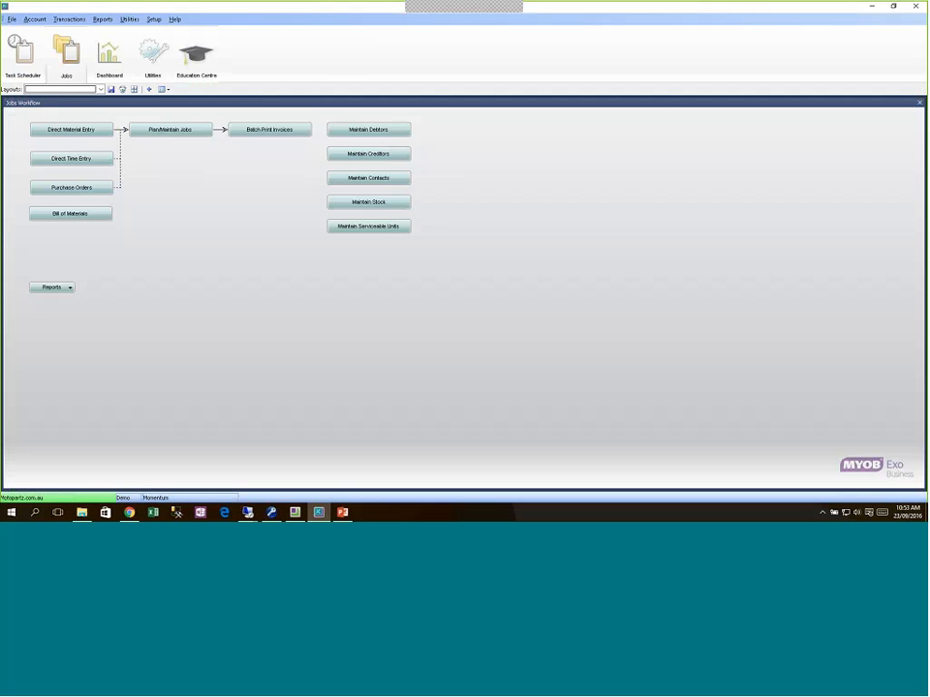
click(81, 20)
mouse_move(85, 31)
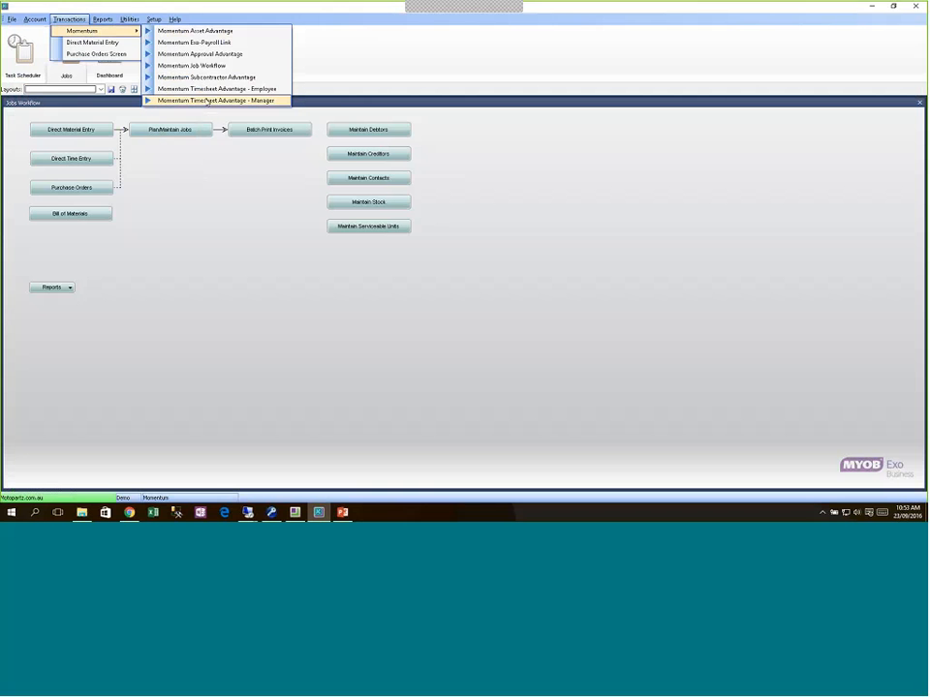
click(208, 101)
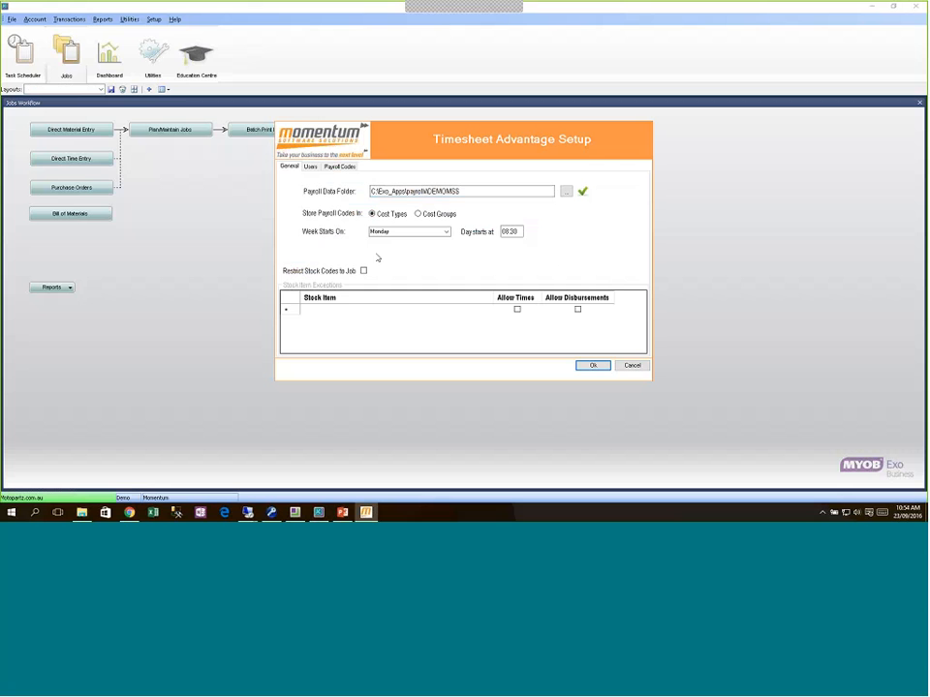
Step: Review the manager users with their staff and the payroll codes, then cancel unchanged
click(310, 166)
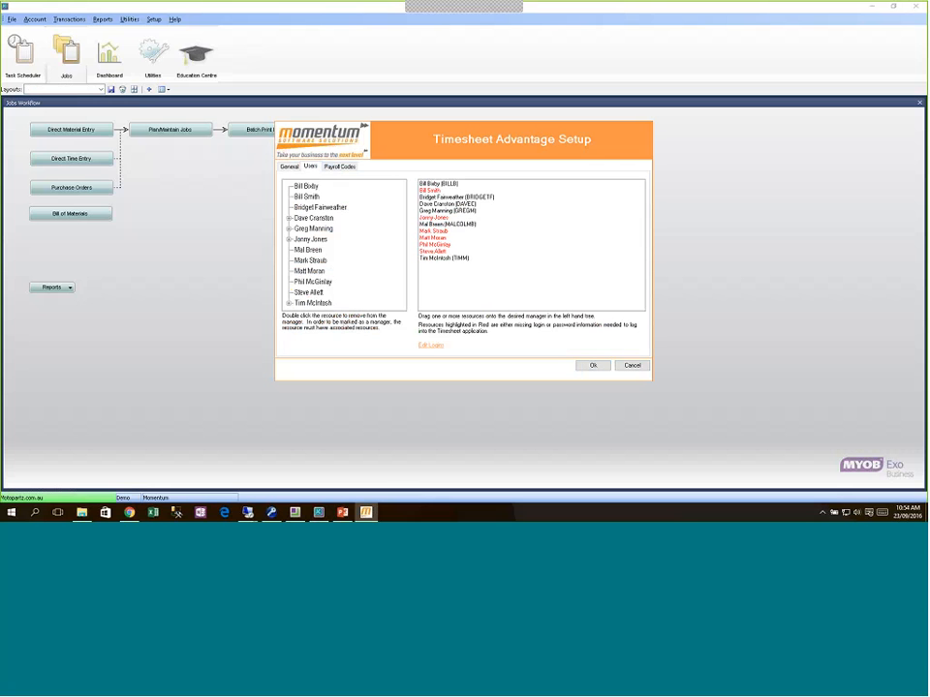
double_click(314, 218)
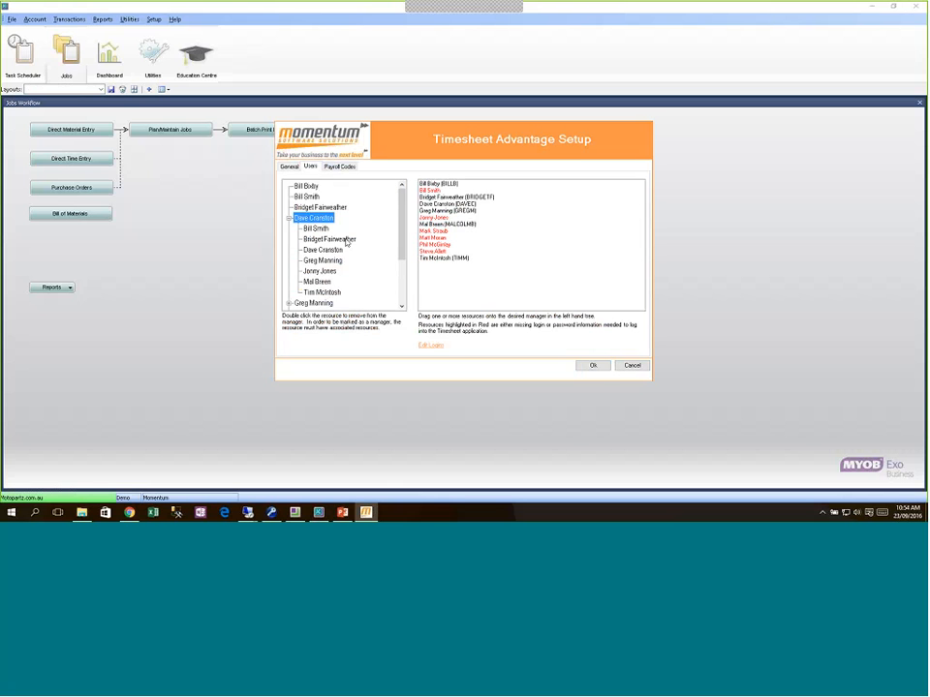
click(340, 166)
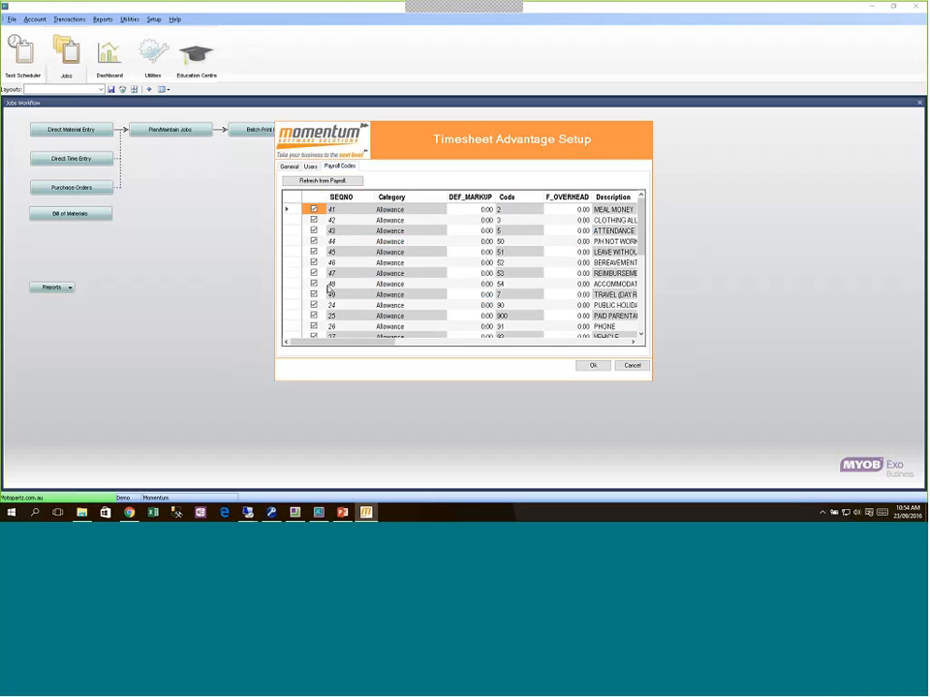
click(631, 366)
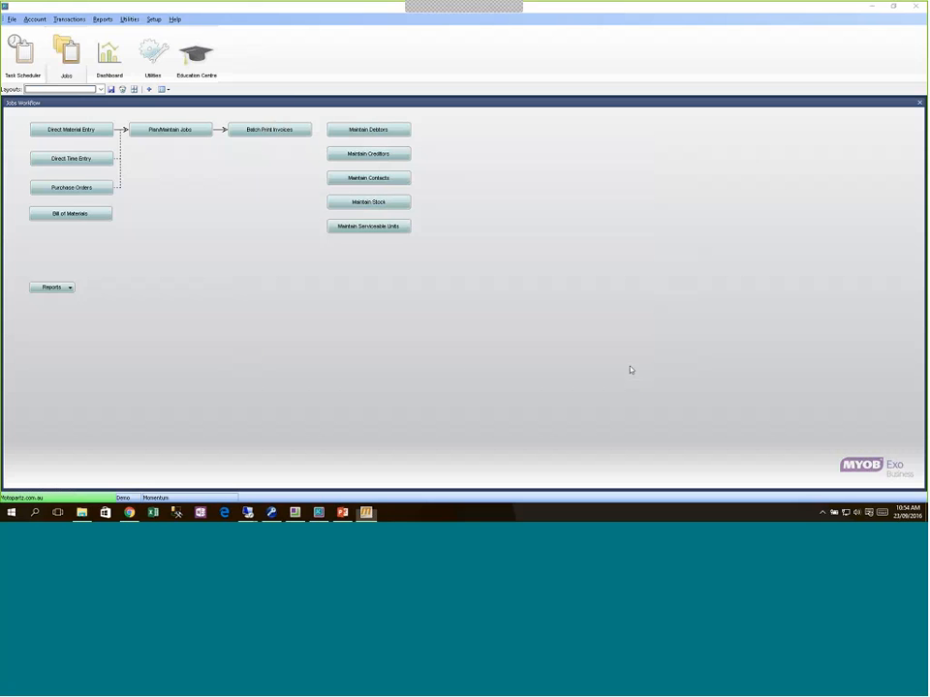
click(68, 18)
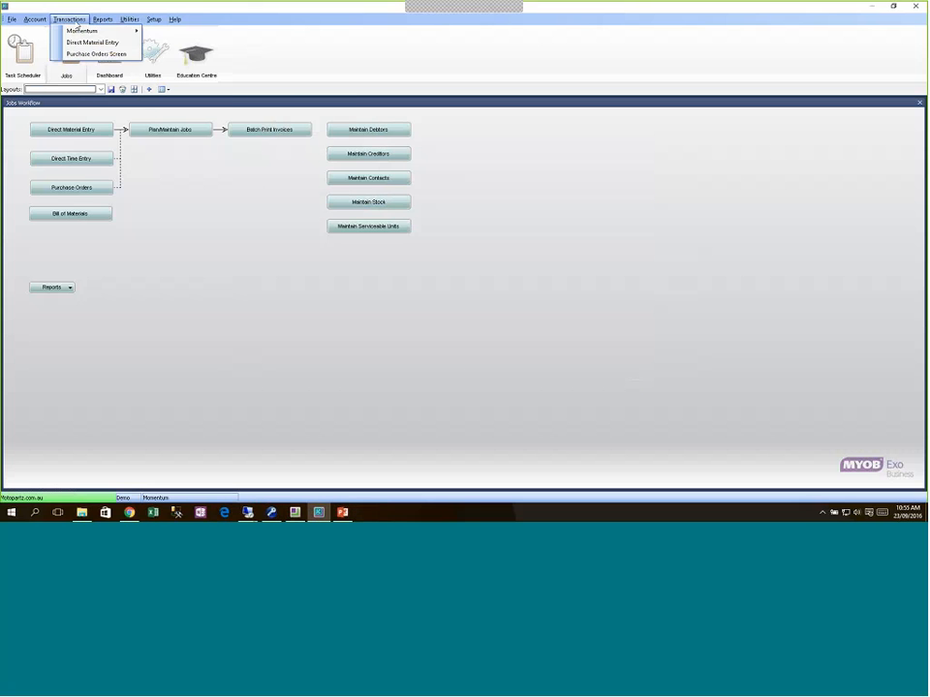
mouse_move(102, 31)
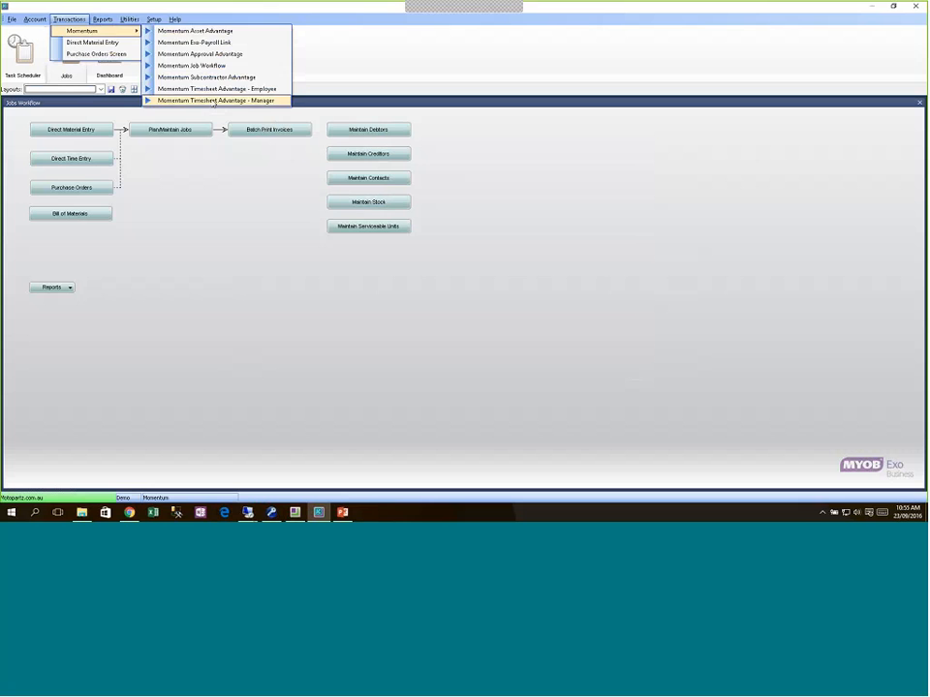
click(215, 100)
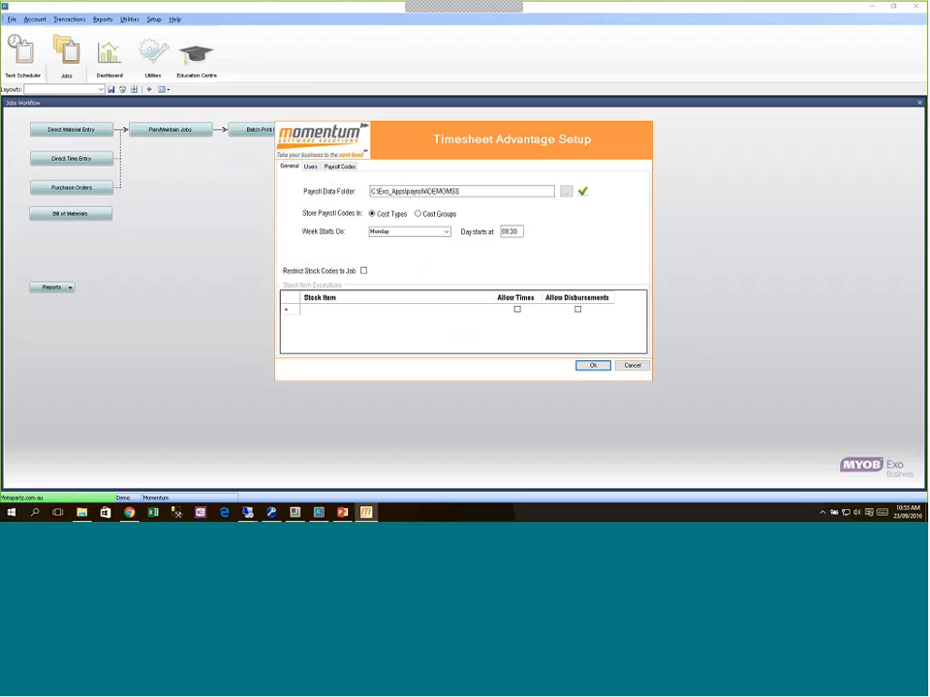
click(594, 365)
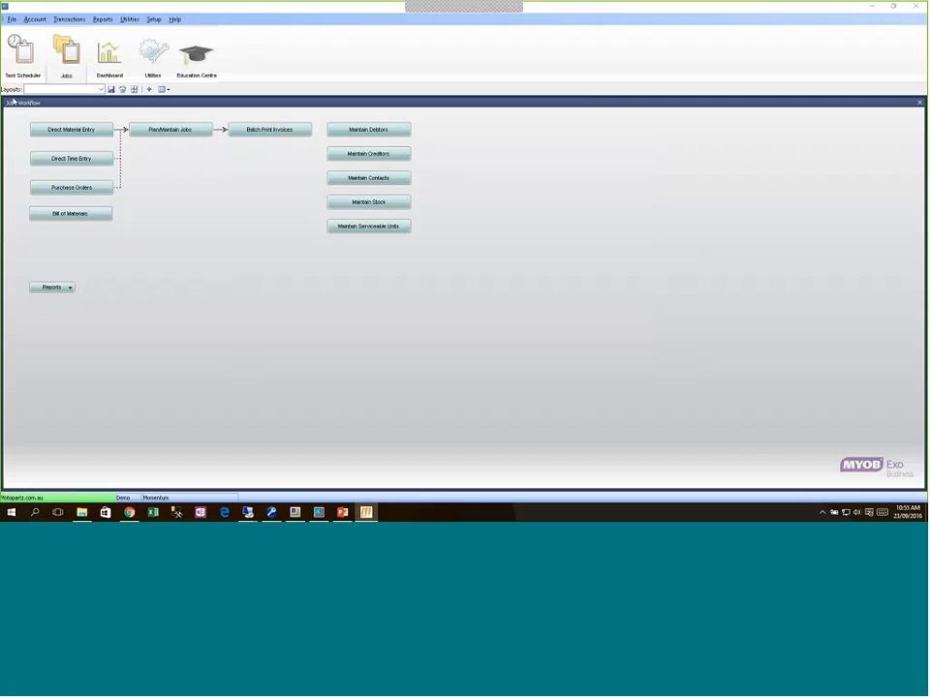
Step: Change the logged-in EXO Business user to another user account
click(14, 20)
click(42, 45)
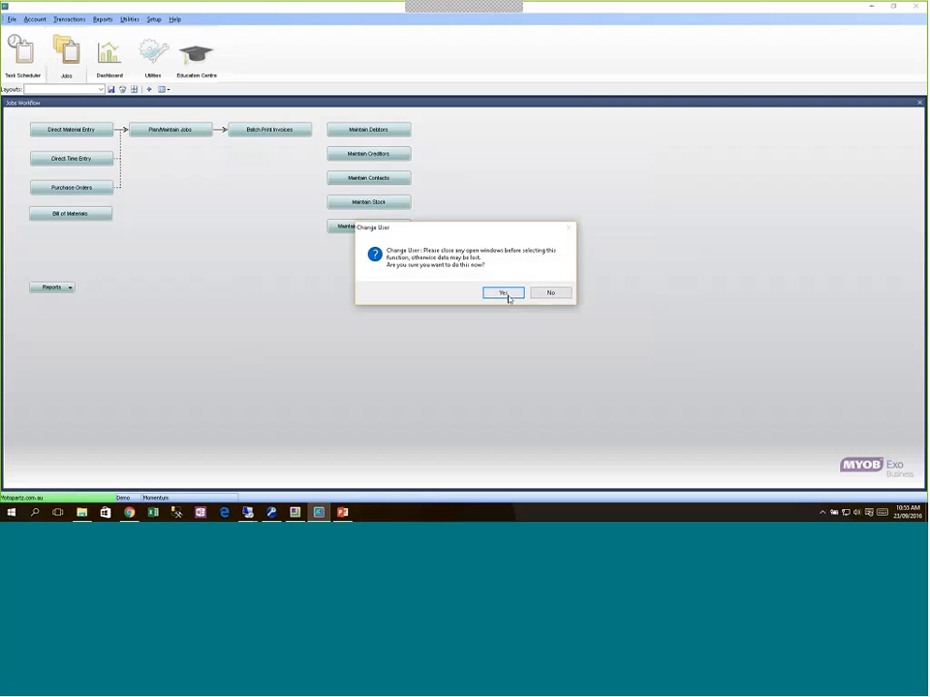
click(503, 293)
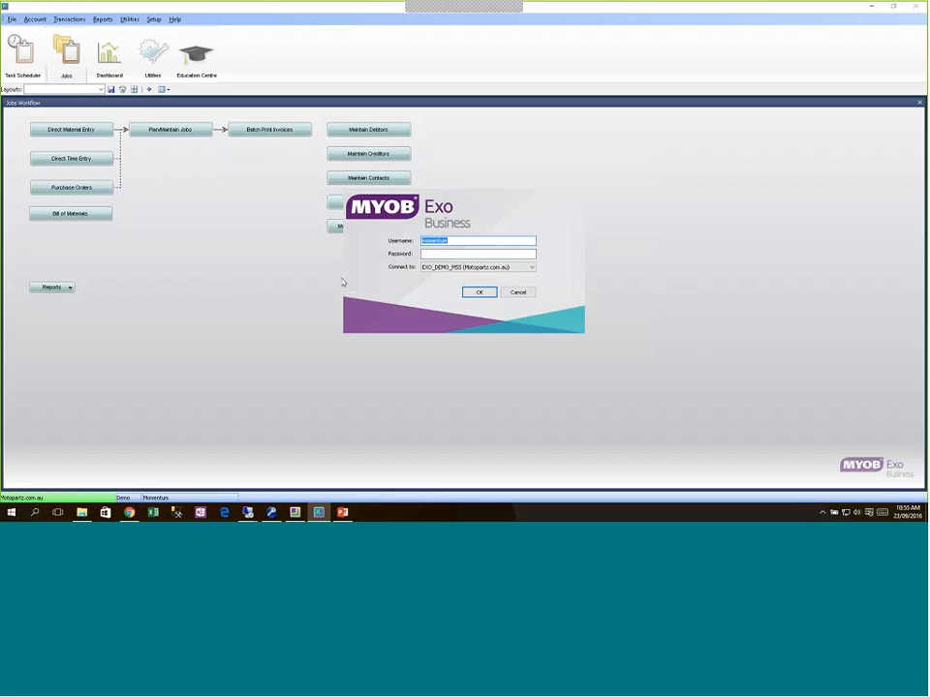
text(gregm)
key(Tab)
key(Return)
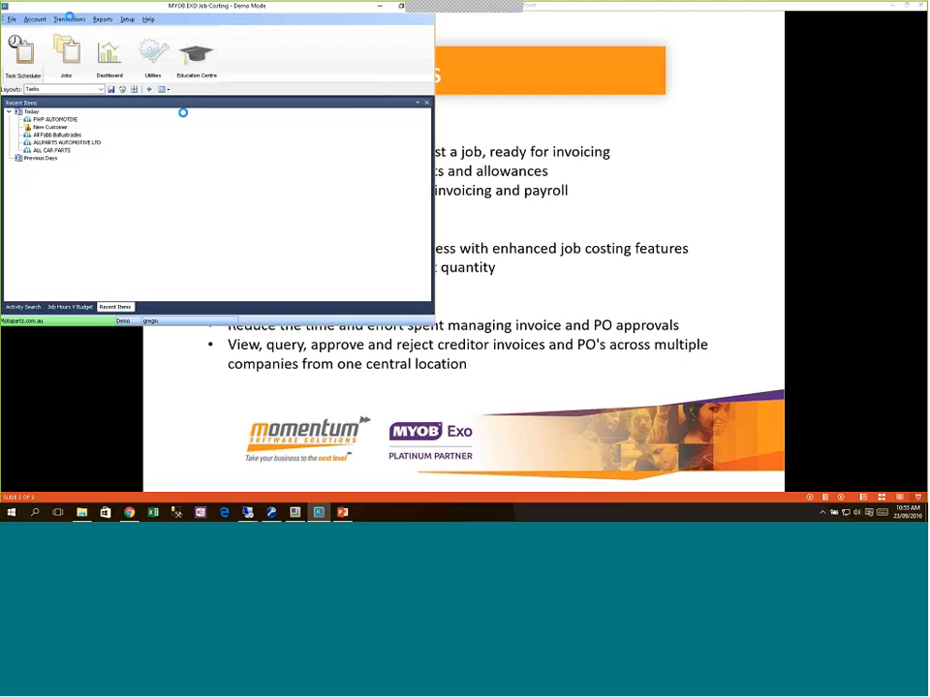
Step: Bring up the Windows taskbar context menu
click(72, 19)
click(72, 21)
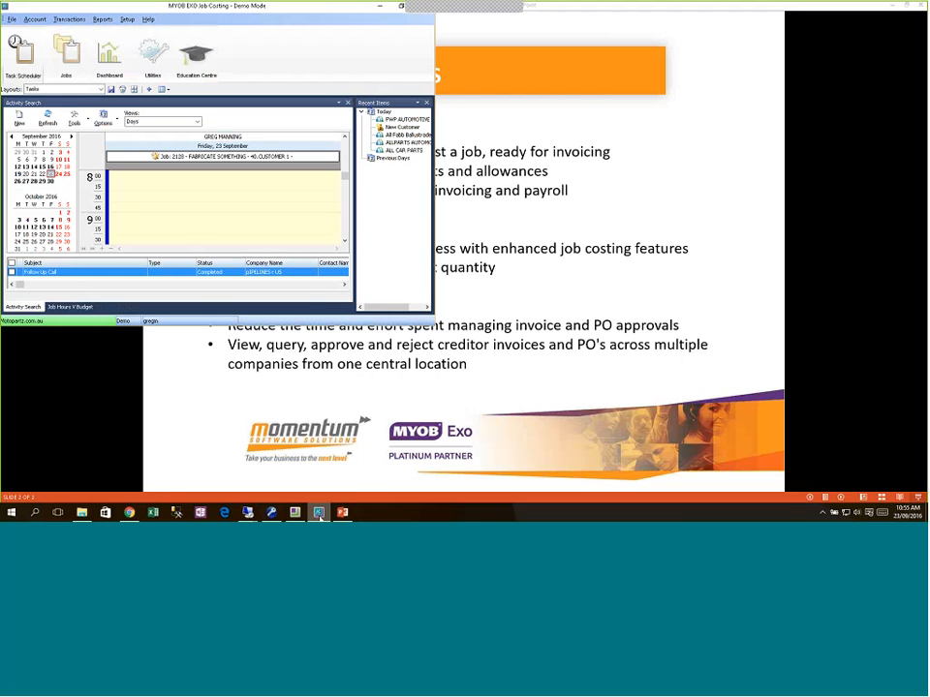
right_click(378, 513)
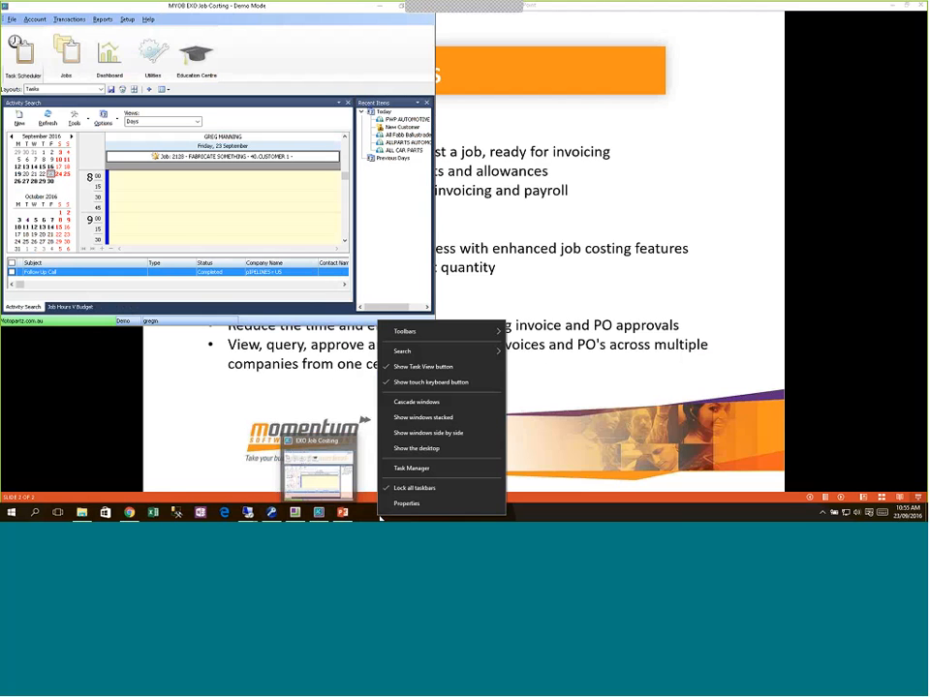
Step: Launch EXO Configurator from the desktop and log in with the configurator user's credentials
click(413, 449)
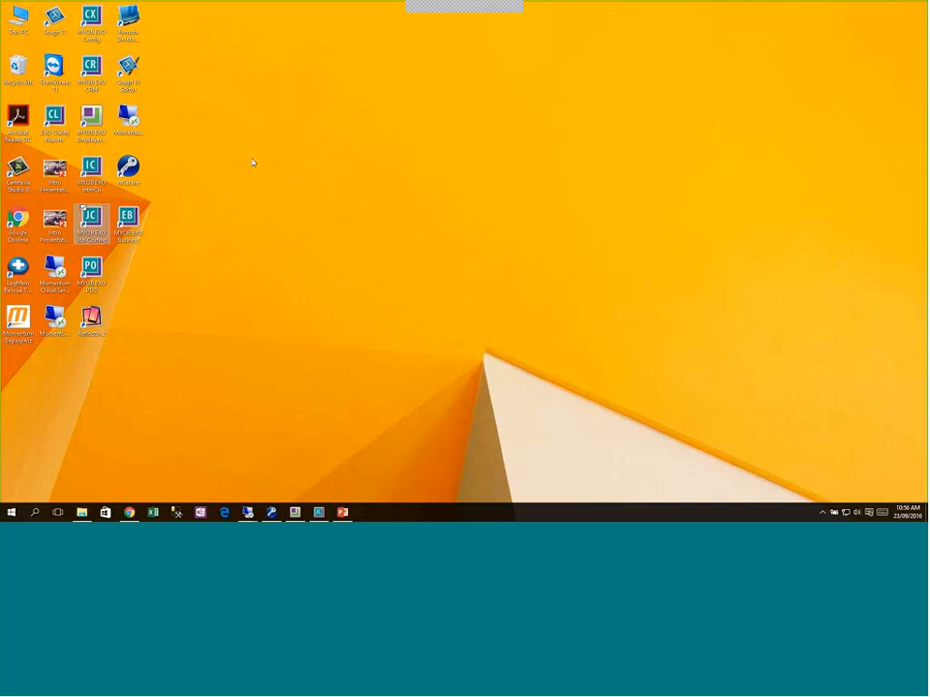
double_click(87, 14)
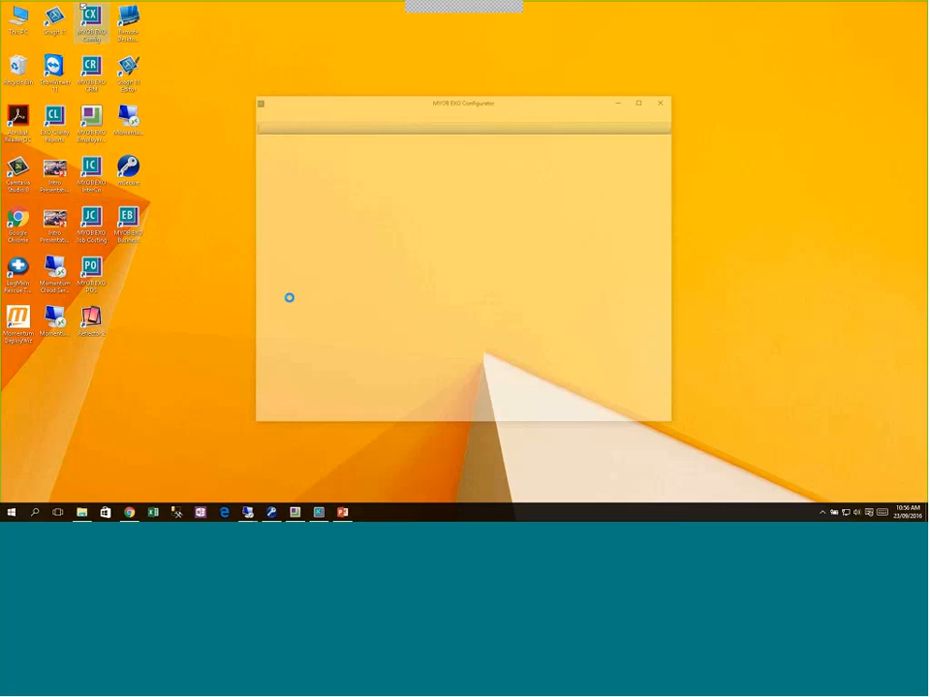
text(*****)
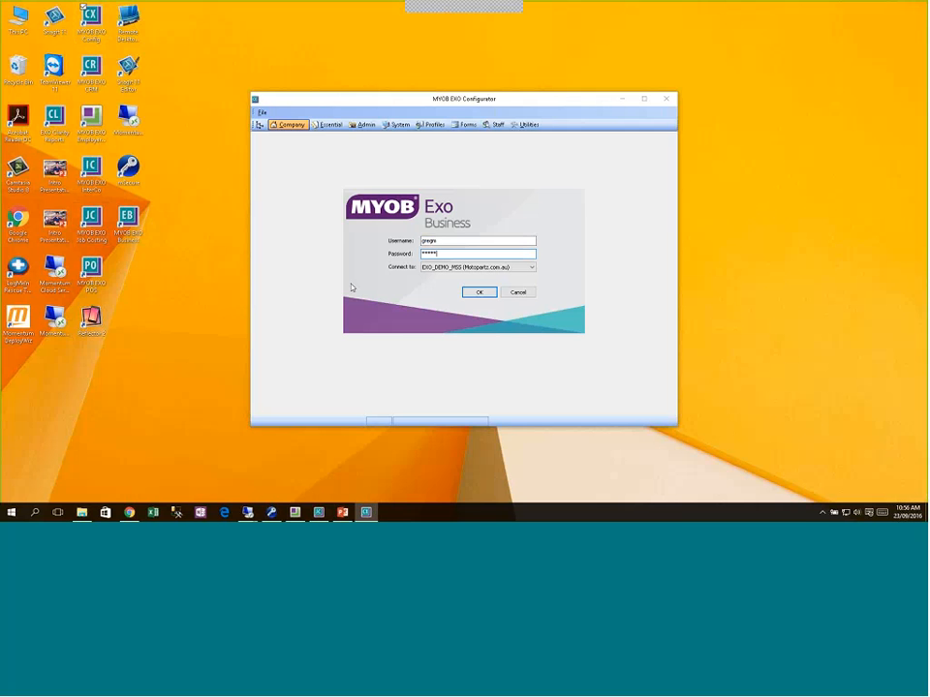
key(shift+Tab)
text(Monentum)
key(Tab)
text(*****)
key(Return)
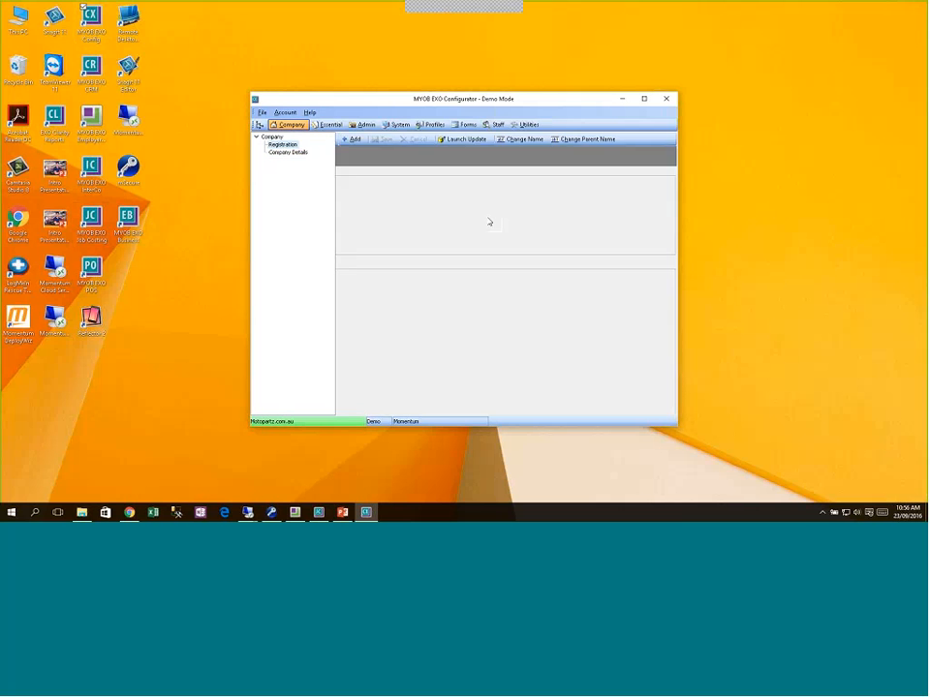
Step: Replace the staff member's SALES ONLY menu with FINANCIAL CONTROLLER / ADMINISTRATOR and save
click(493, 124)
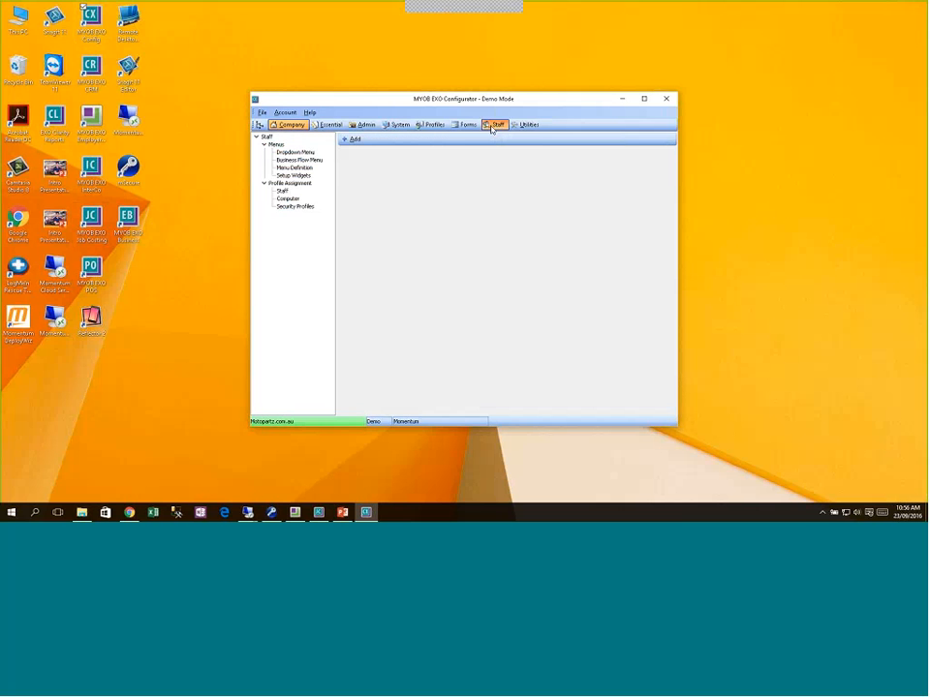
click(281, 191)
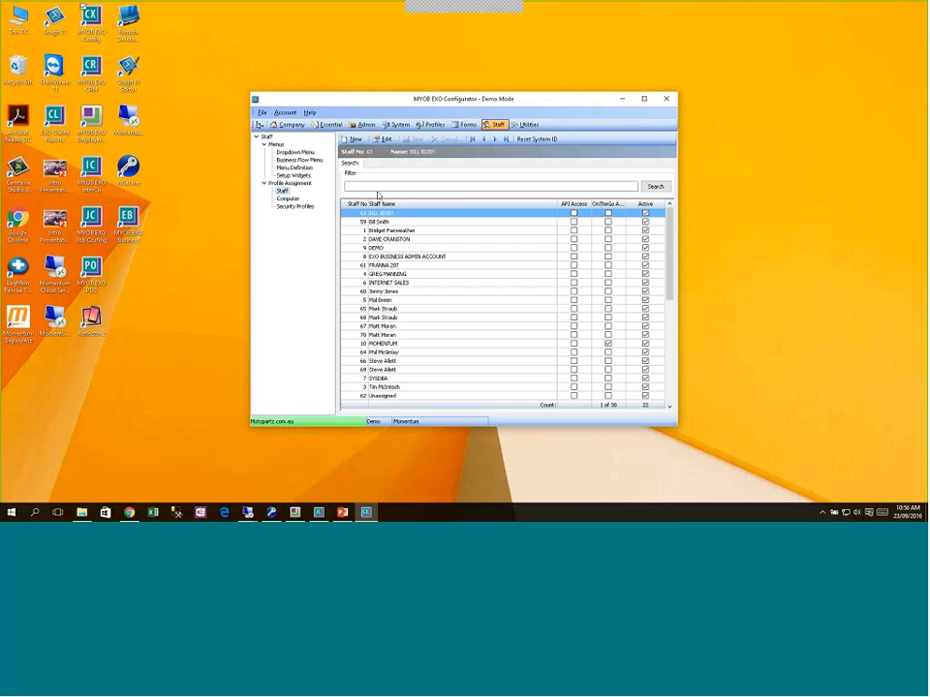
click(378, 187)
click(407, 273)
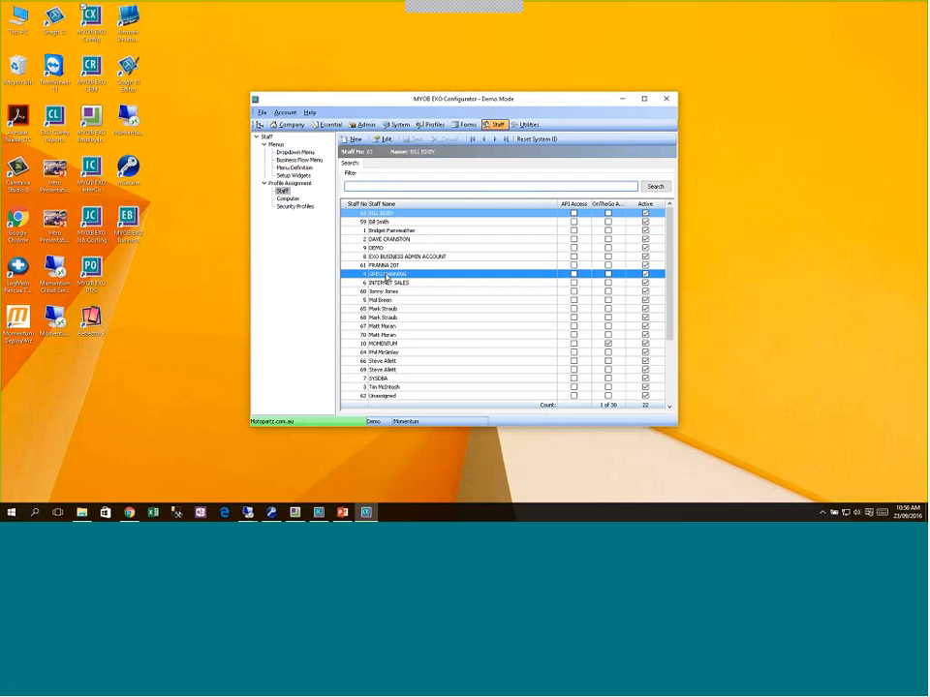
double_click(407, 274)
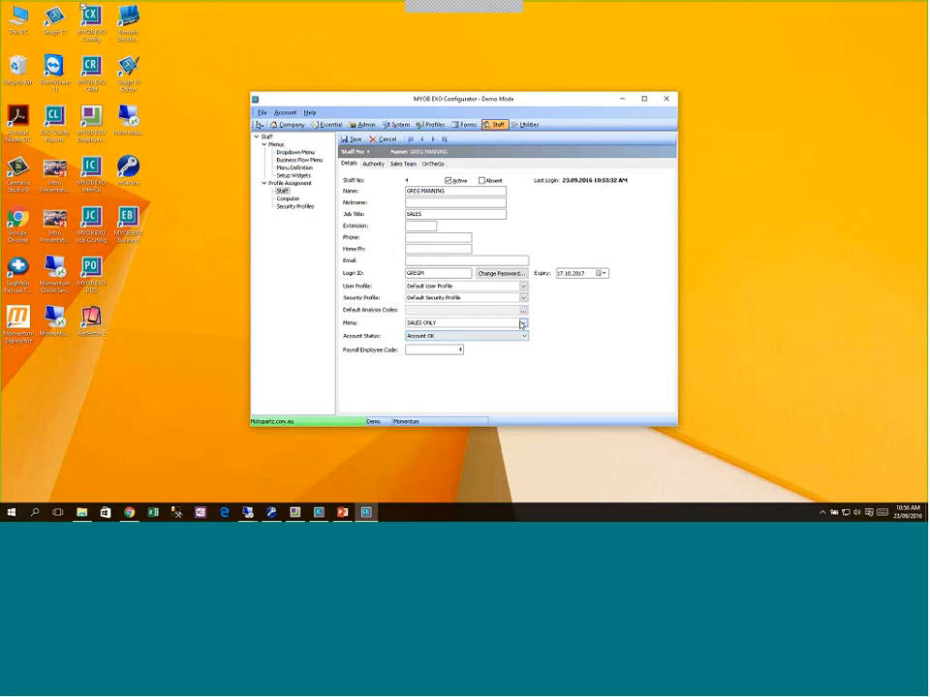
click(517, 324)
scroll(438, 346, up, 3)
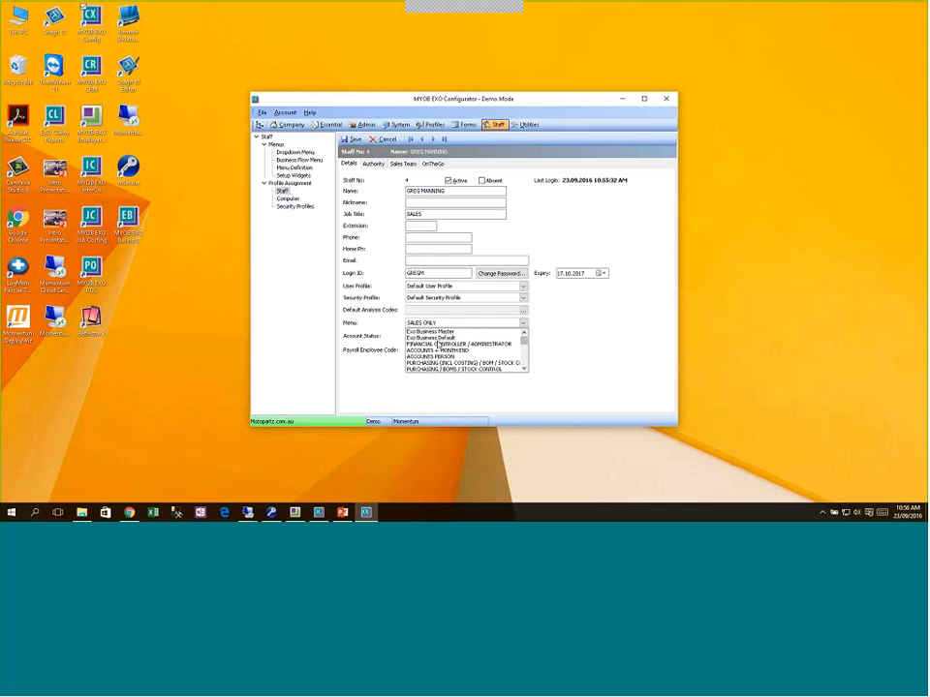
click(439, 345)
click(353, 139)
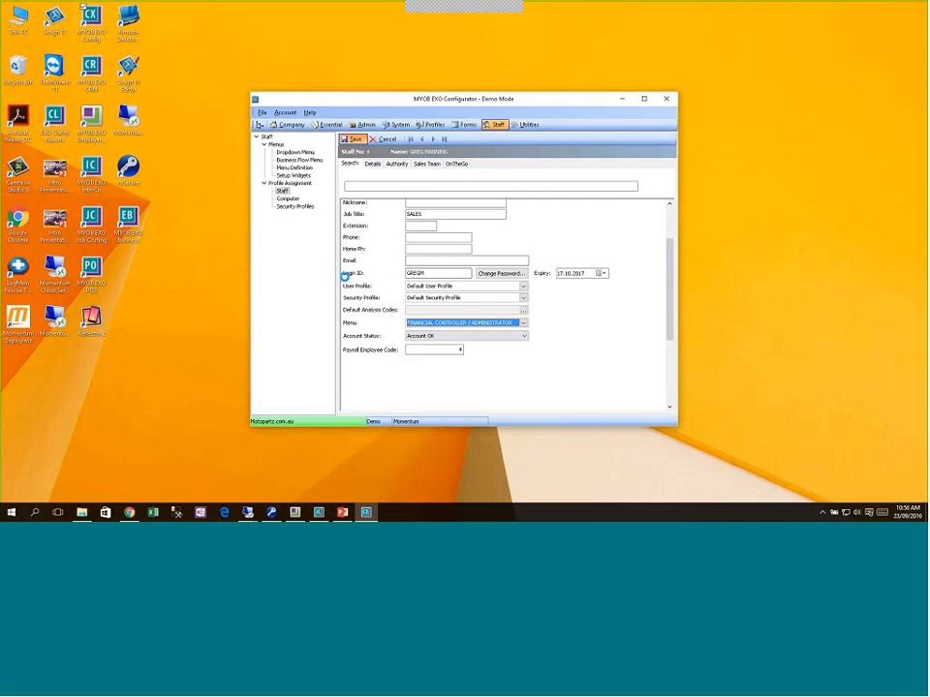
Step: Refresh settings in EXO Business so the new menu profile applies
click(318, 512)
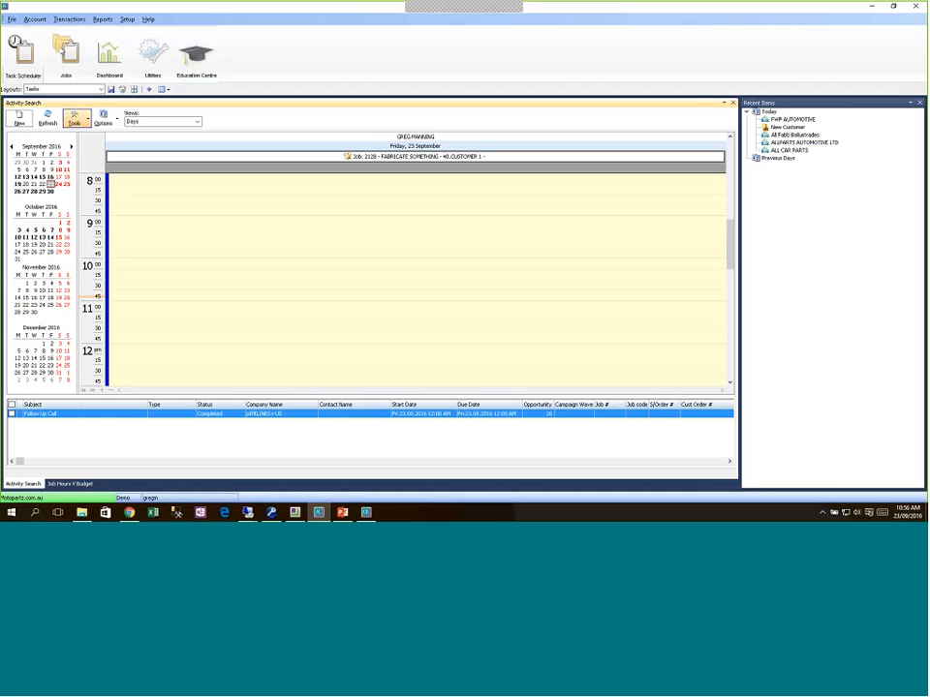
click(11, 19)
click(13, 34)
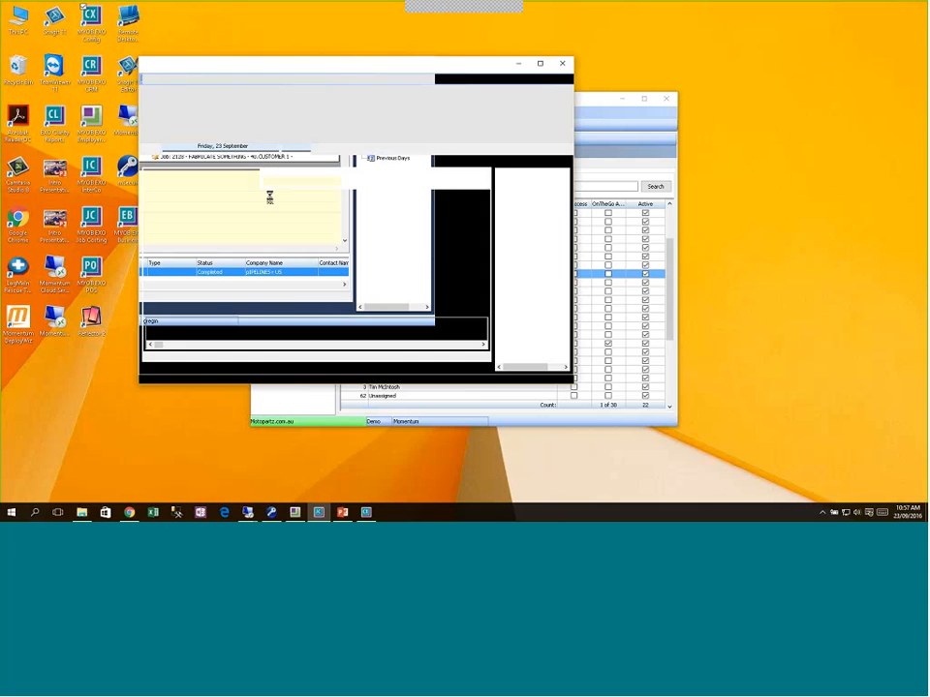
Step: Maximise the window and launch Timesheet Advantage Manager from Transactions
click(540, 63)
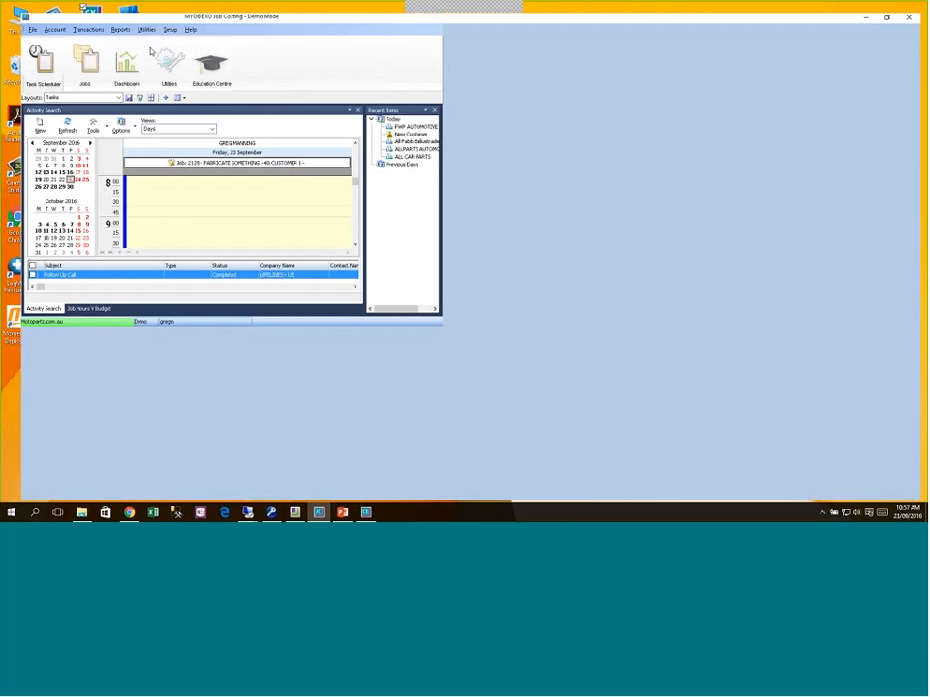
click(70, 19)
mouse_move(87, 31)
click(198, 102)
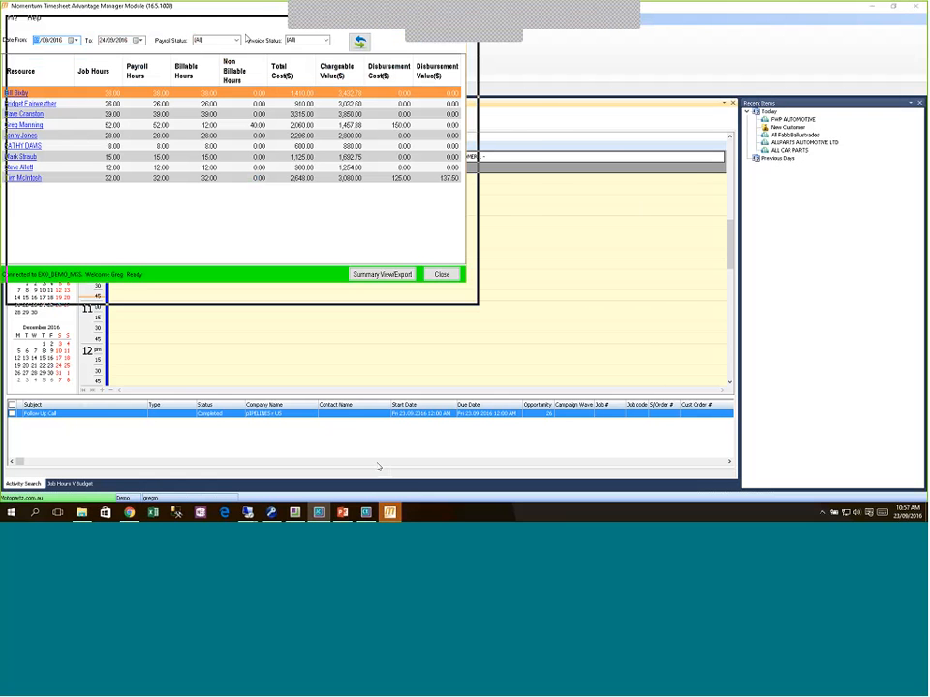
Step: Reposition and resize the timesheet summary window
drag(246, 39, 308, 48)
click(506, 45)
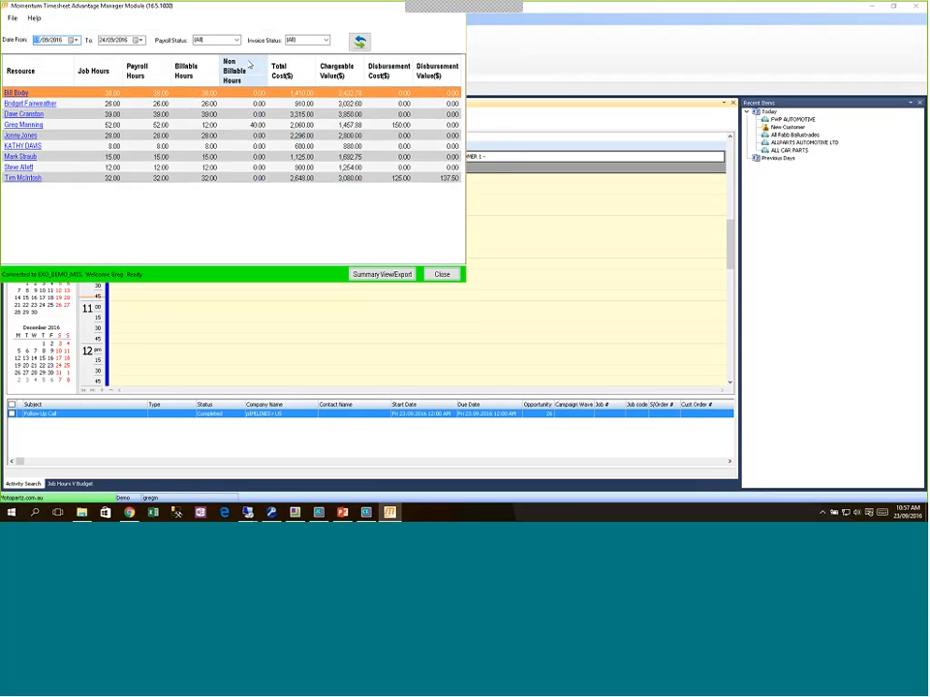
drag(235, 7, 256, 37)
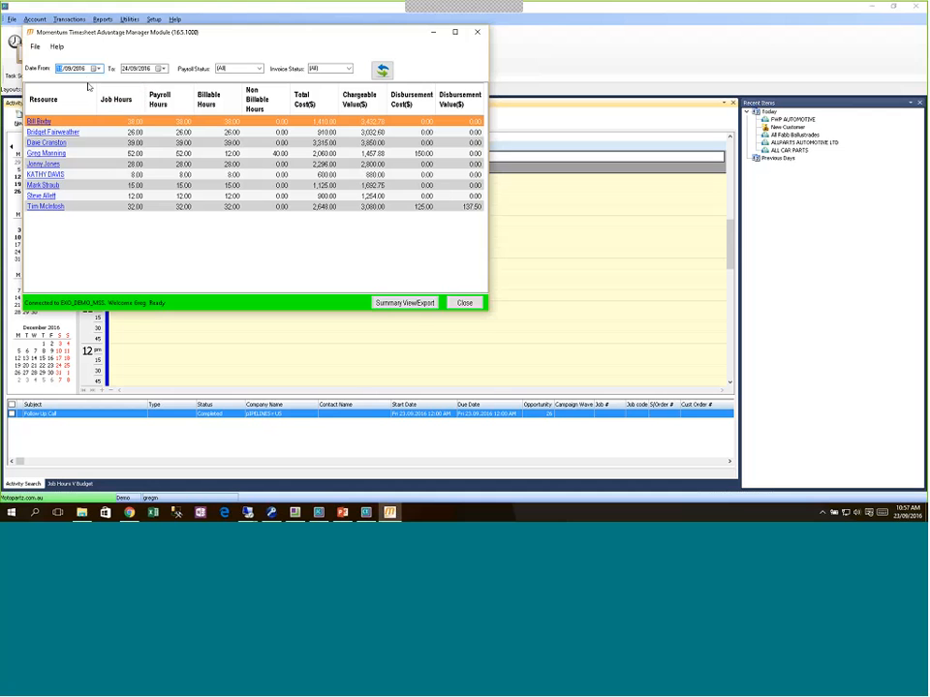
Step: Check the To date calendar, keeping 24/09/2016, and bring up the File menu
click(163, 69)
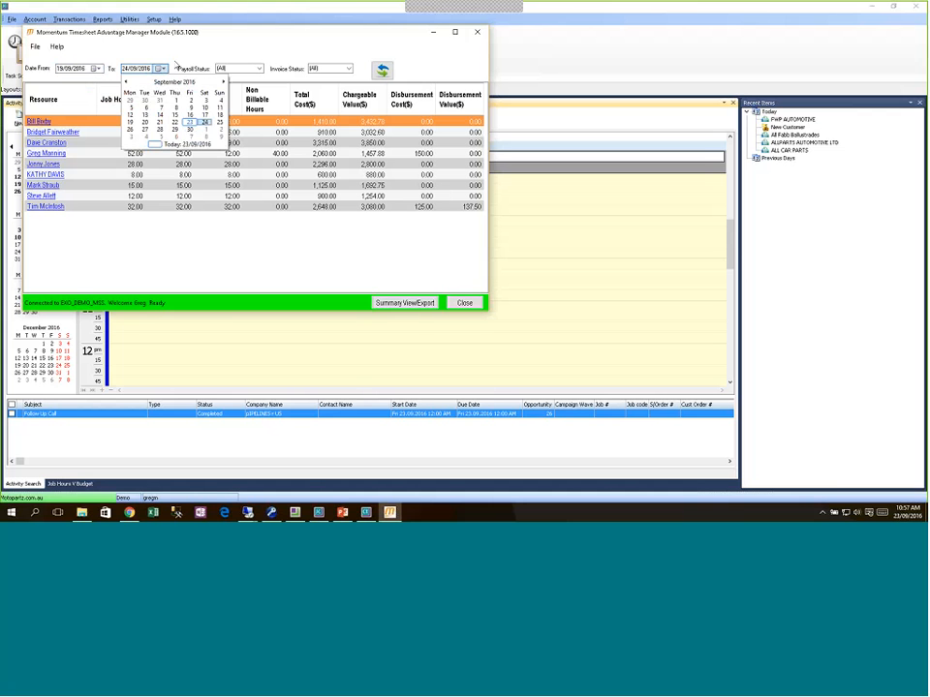
click(205, 41)
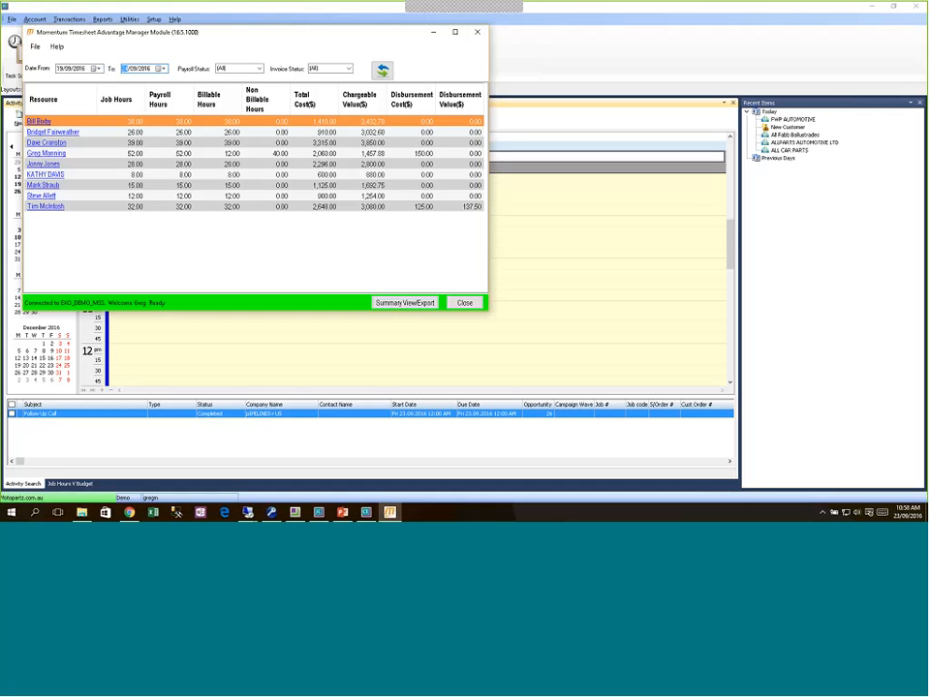
click(35, 46)
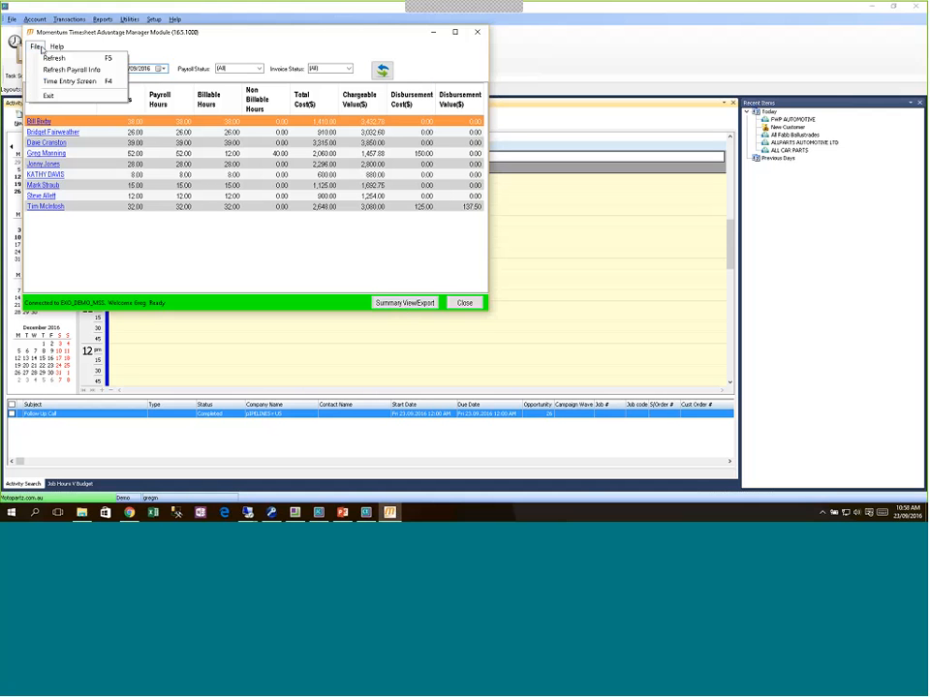
Step: Open the Time Entry Screen for the employee's week starting 18/09/2016
click(88, 82)
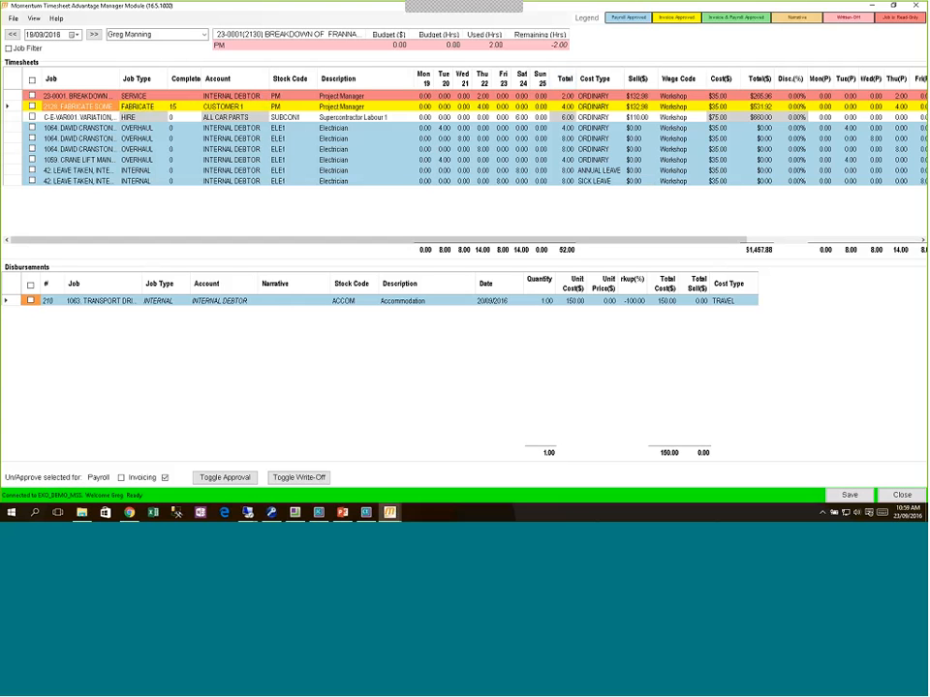
Step: Select the ANNUAL LEAVE line to show its budget, 79.50 hours used on LEAVE TAKEN
click(592, 171)
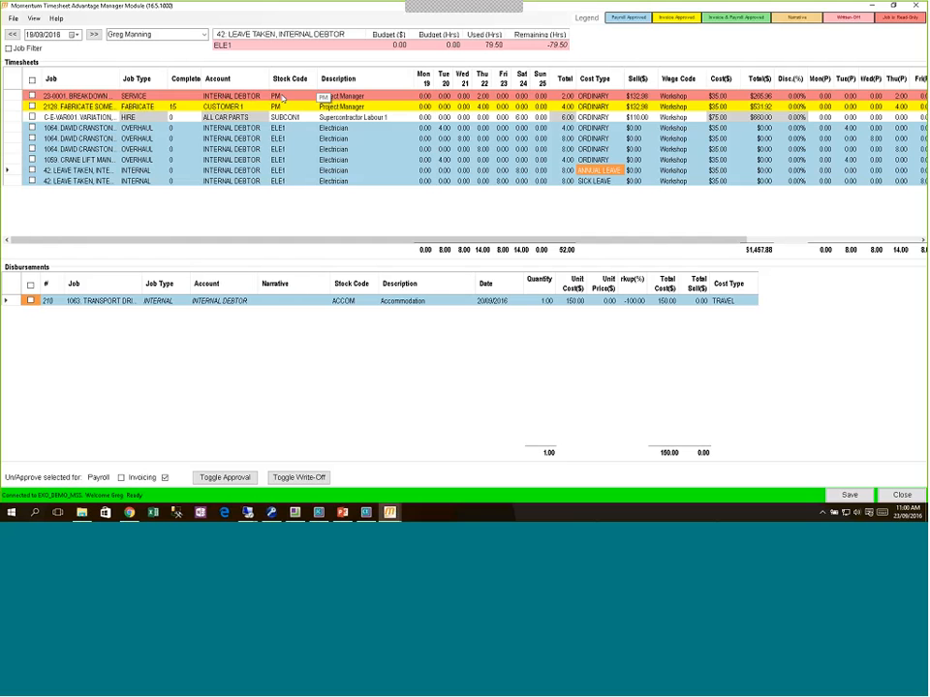
Step: Re-pick the same employee to reload their timesheet
click(203, 34)
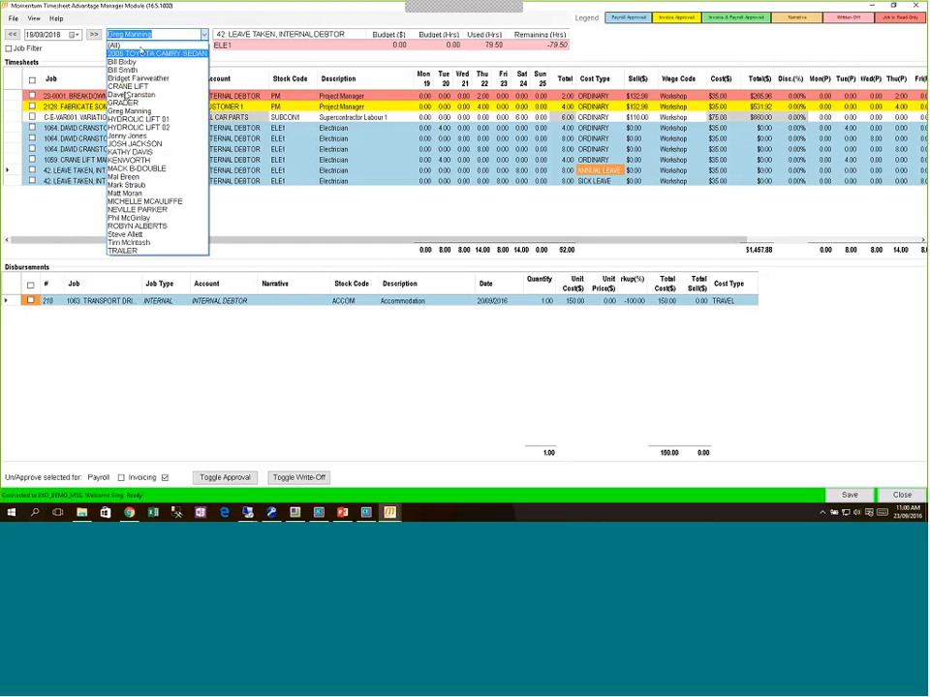
click(136, 111)
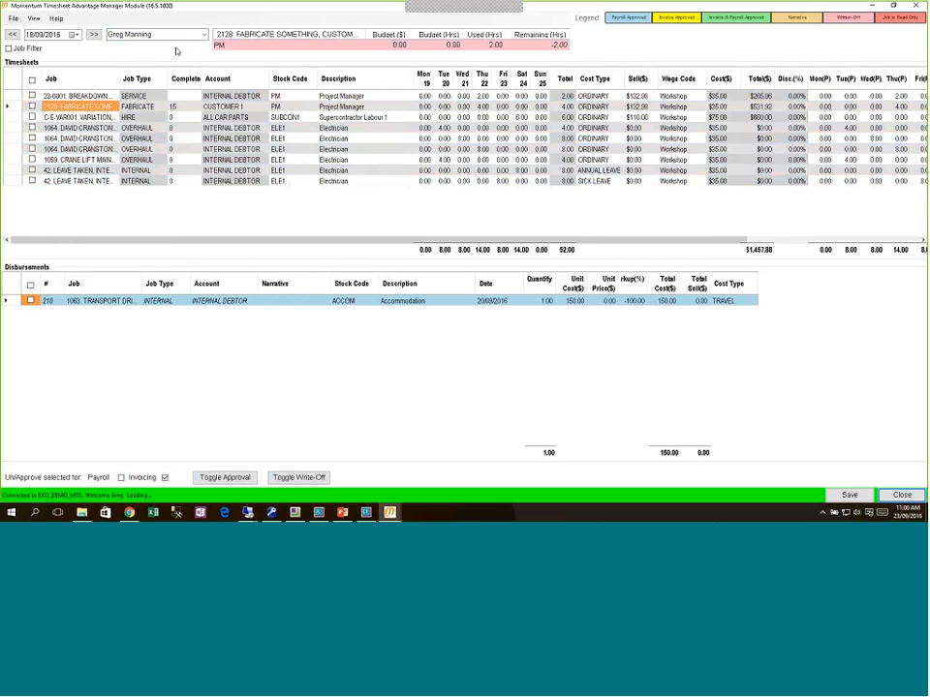
click(203, 35)
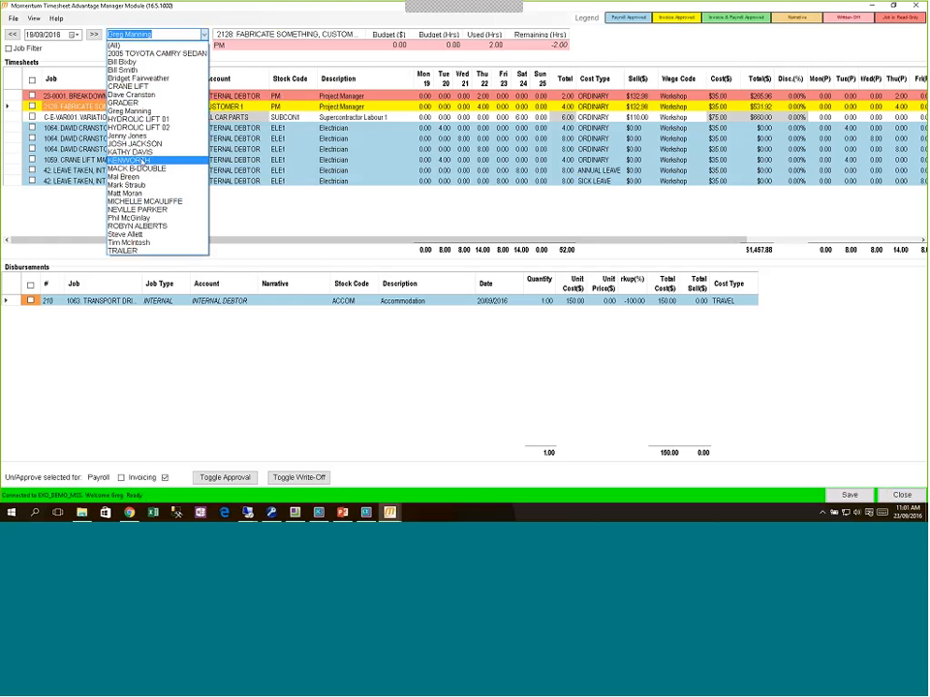
click(287, 205)
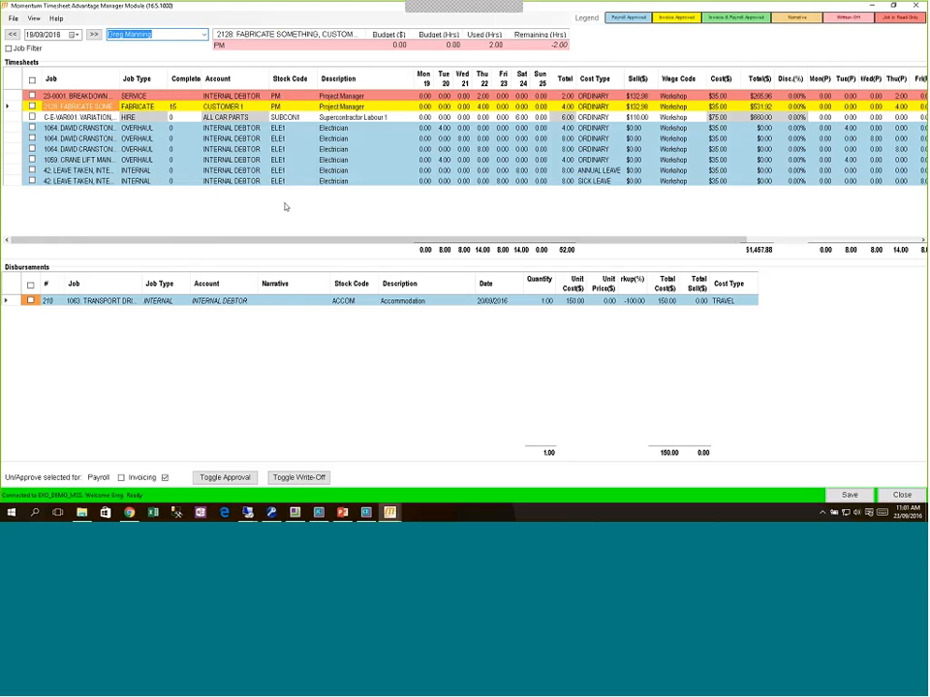
Step: Select the crane lift maintenance line and switch timesheets to Daily View
click(224, 163)
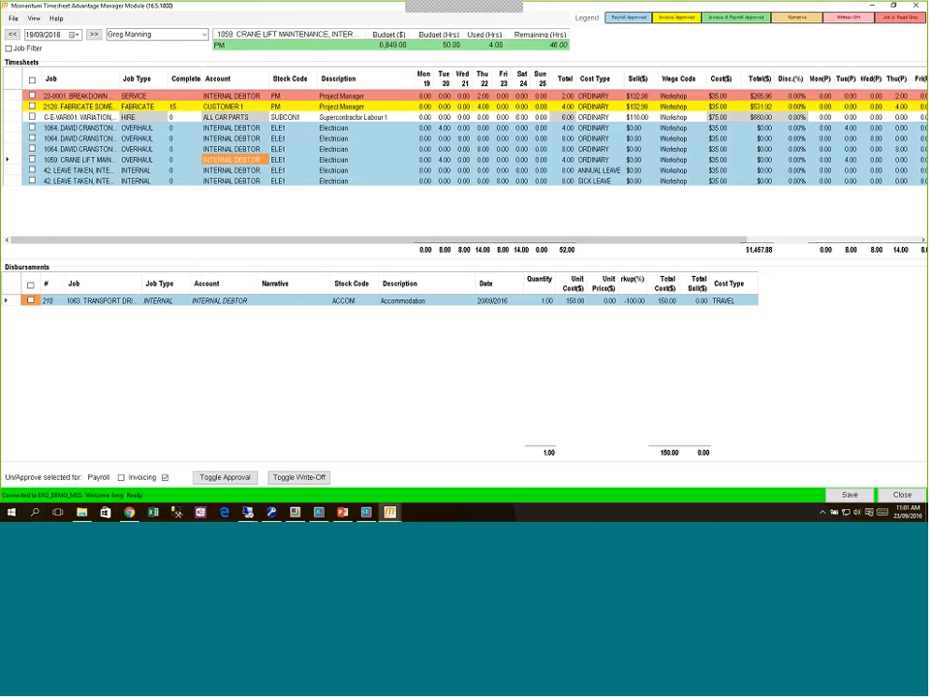
click(34, 19)
click(49, 40)
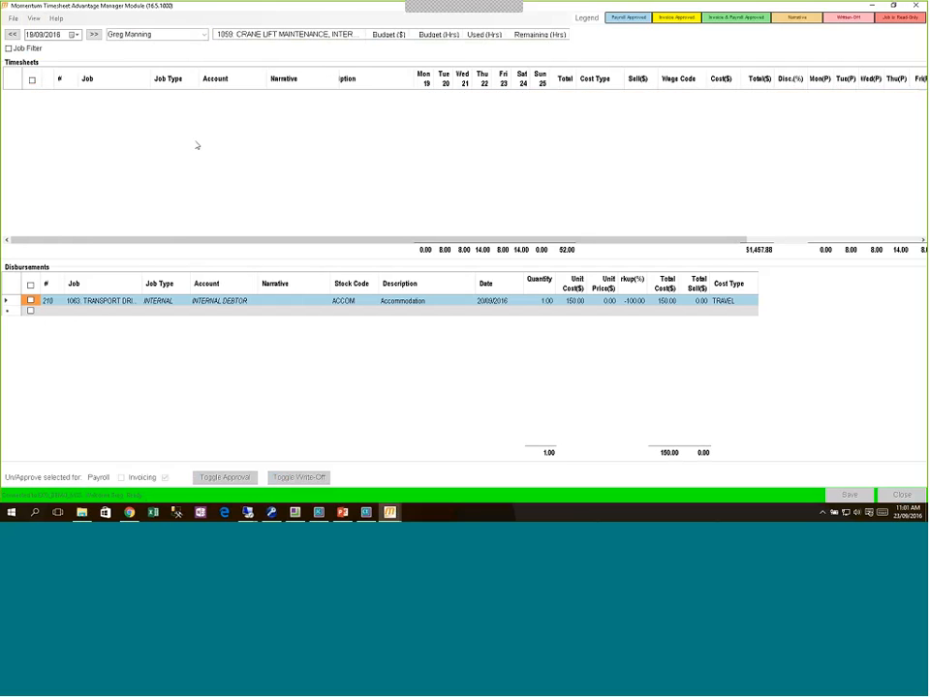
Step: Start a new timesheet line for job 217 and step through its start, finish and decimal times
click(89, 99)
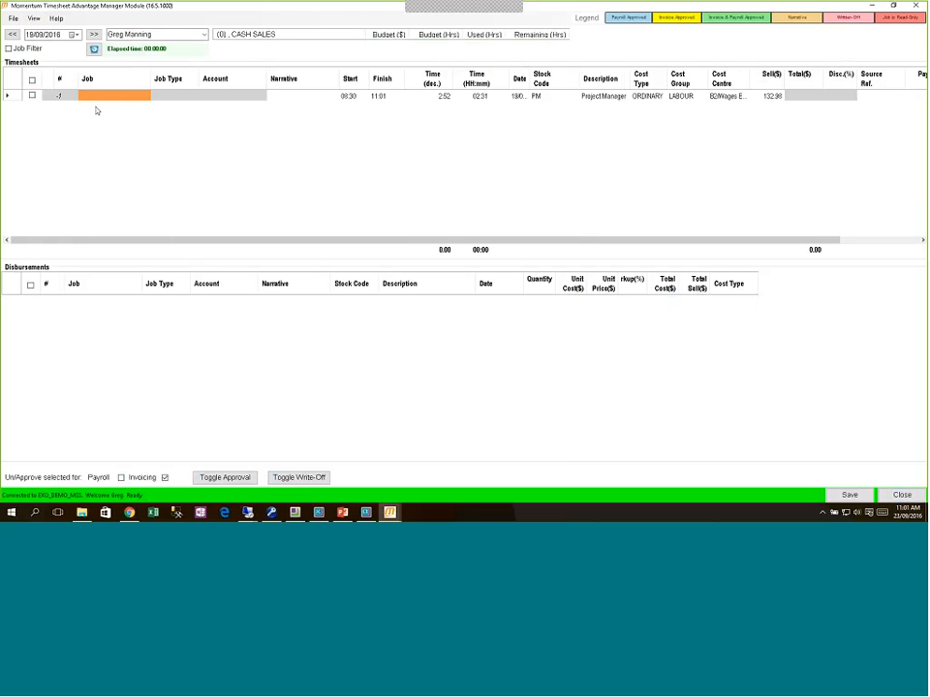
click(99, 100)
text(217)
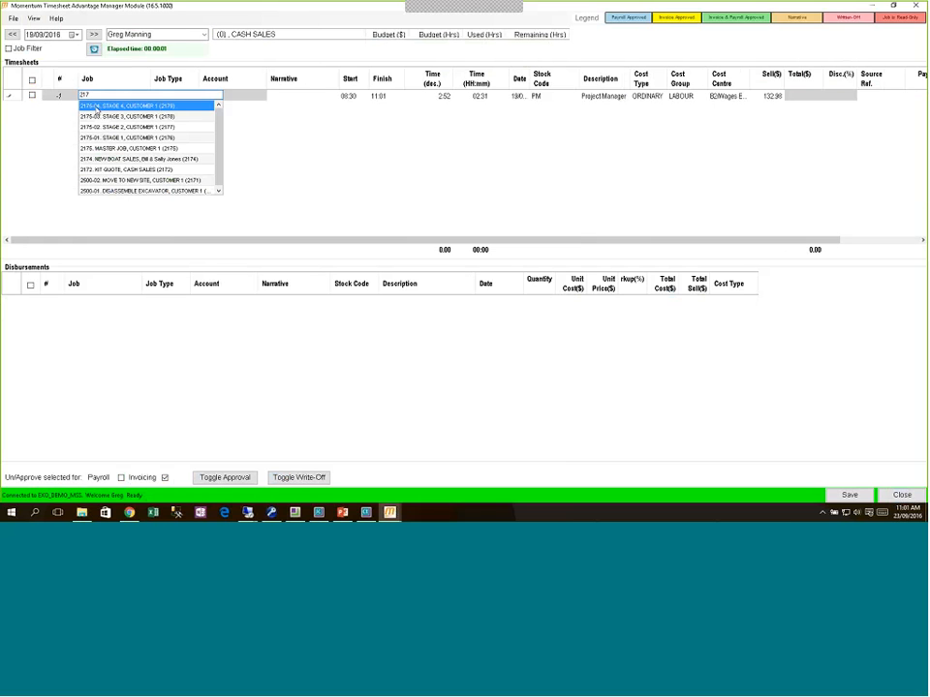
click(110, 106)
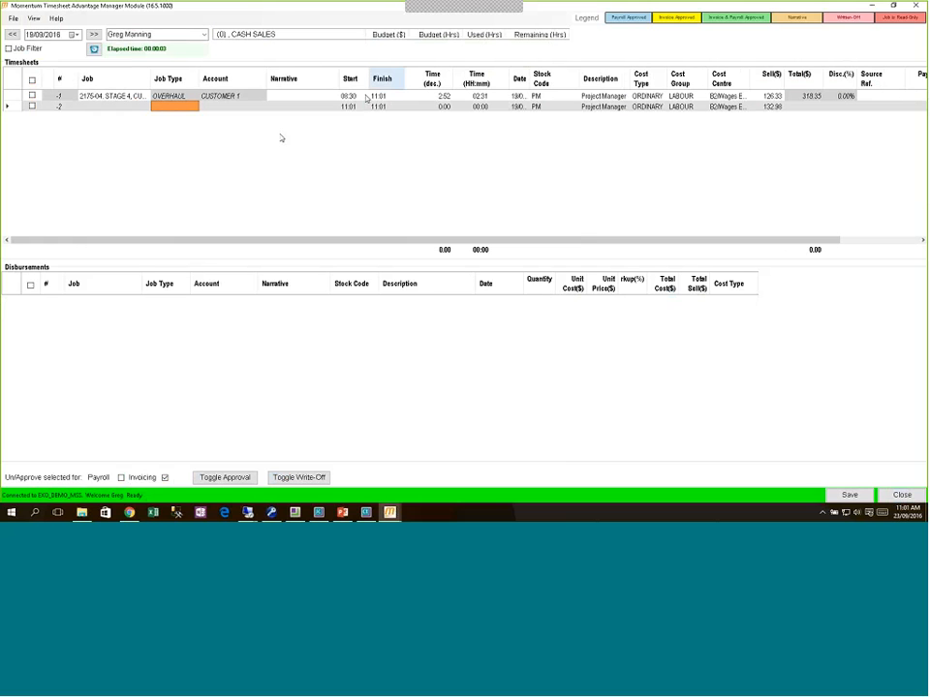
click(224, 96)
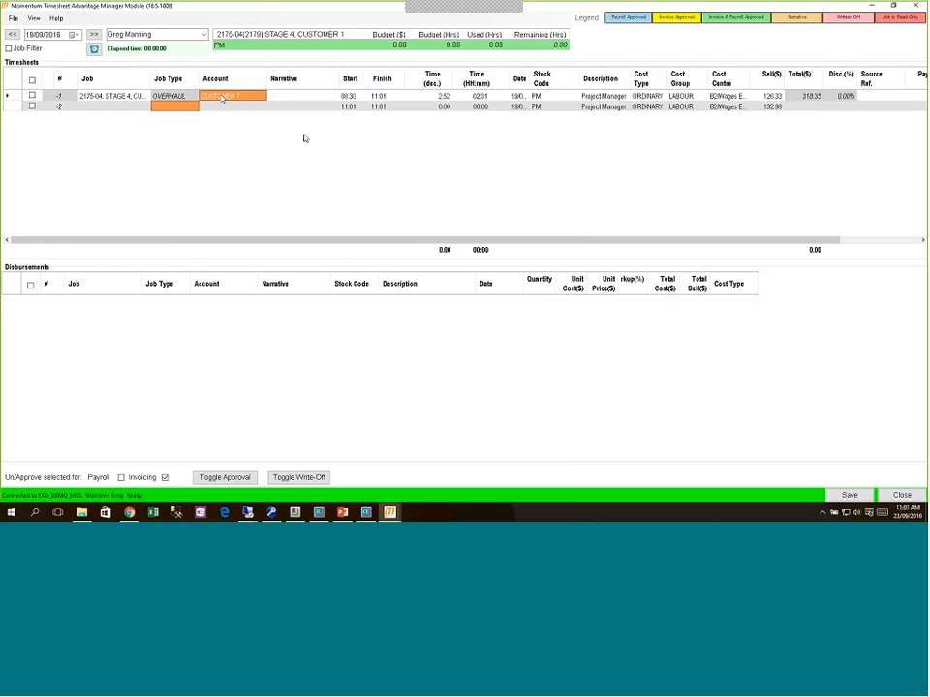
click(302, 96)
key(Tab)
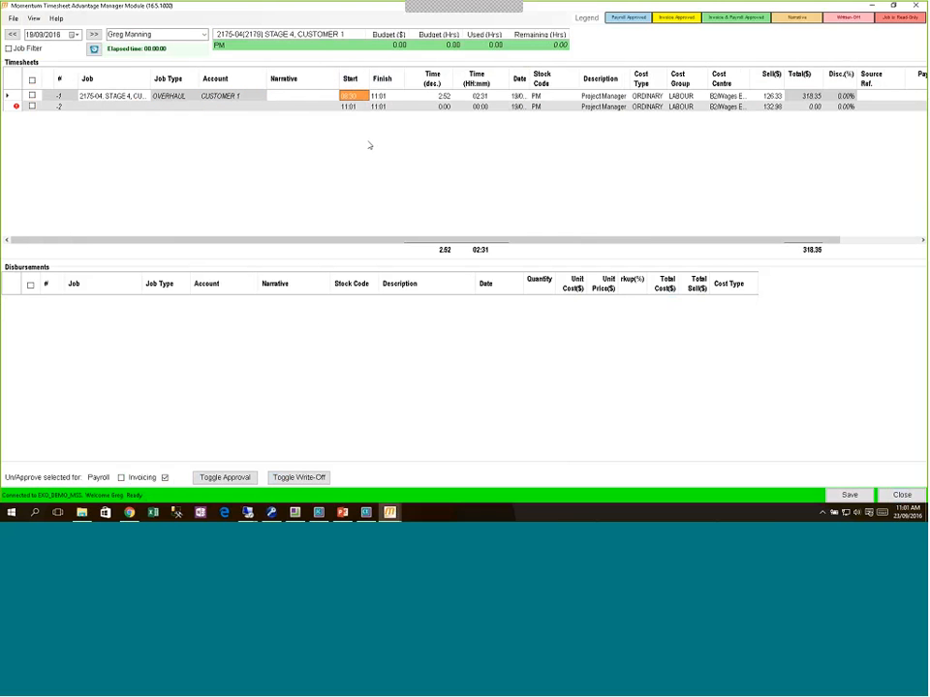
key(Tab)
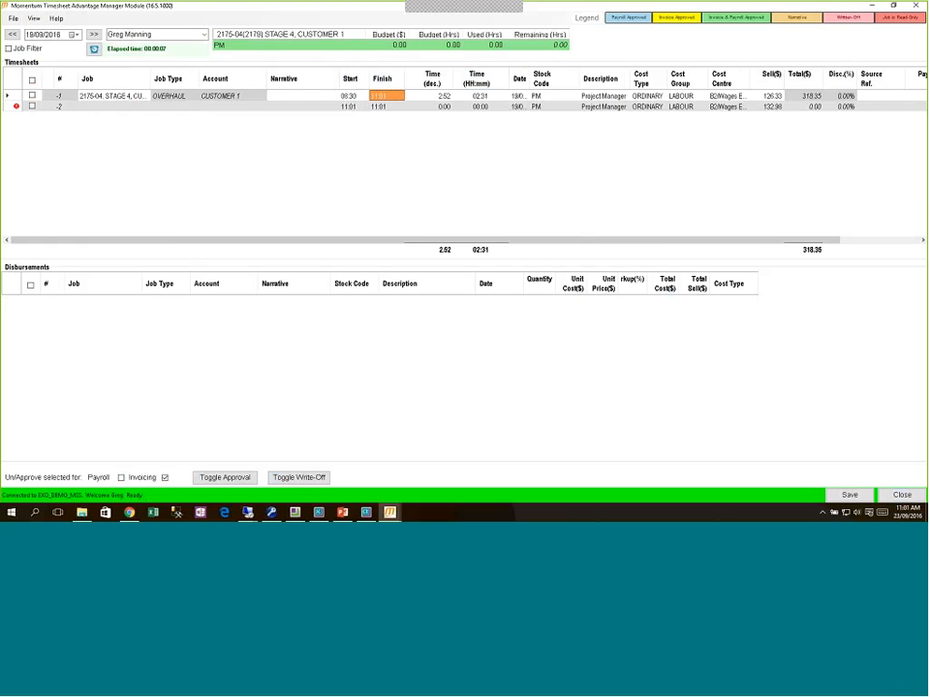
key(Tab)
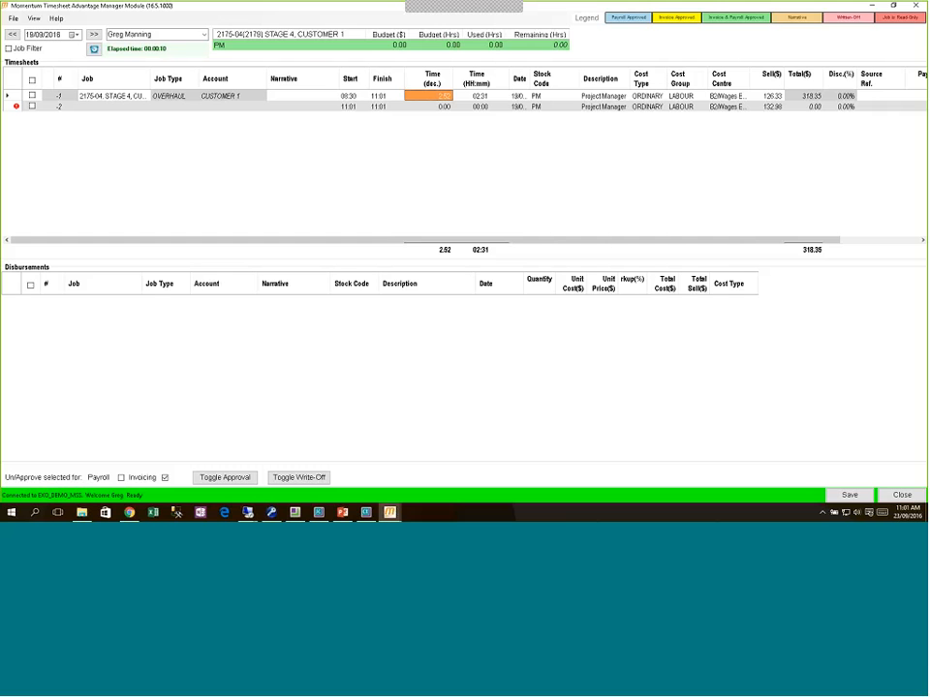
Step: Delete the empty second timesheet line and close the entry without saving changes
click(11, 107)
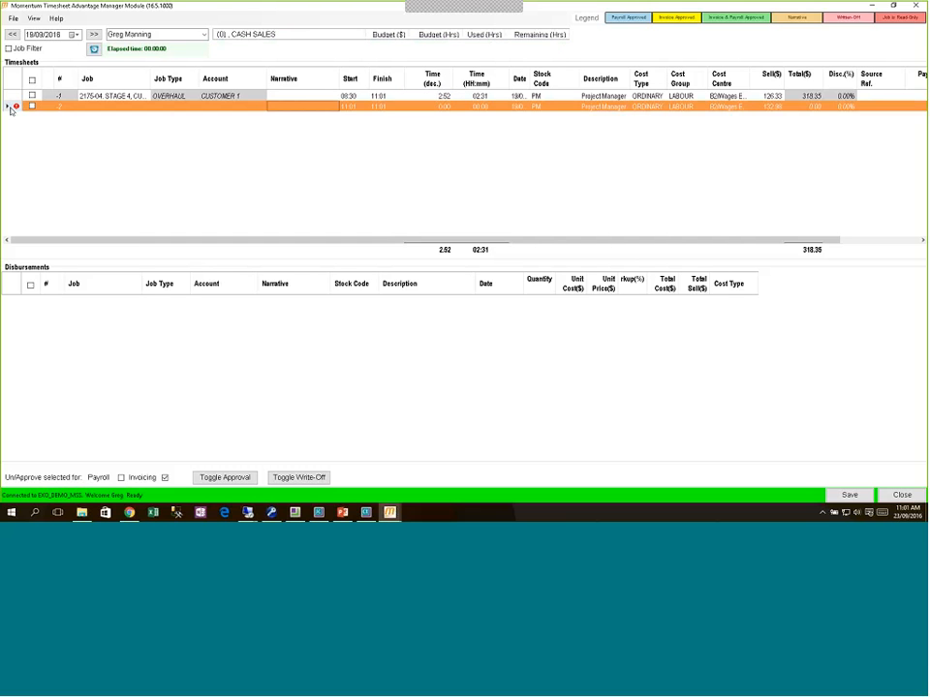
key(Delete)
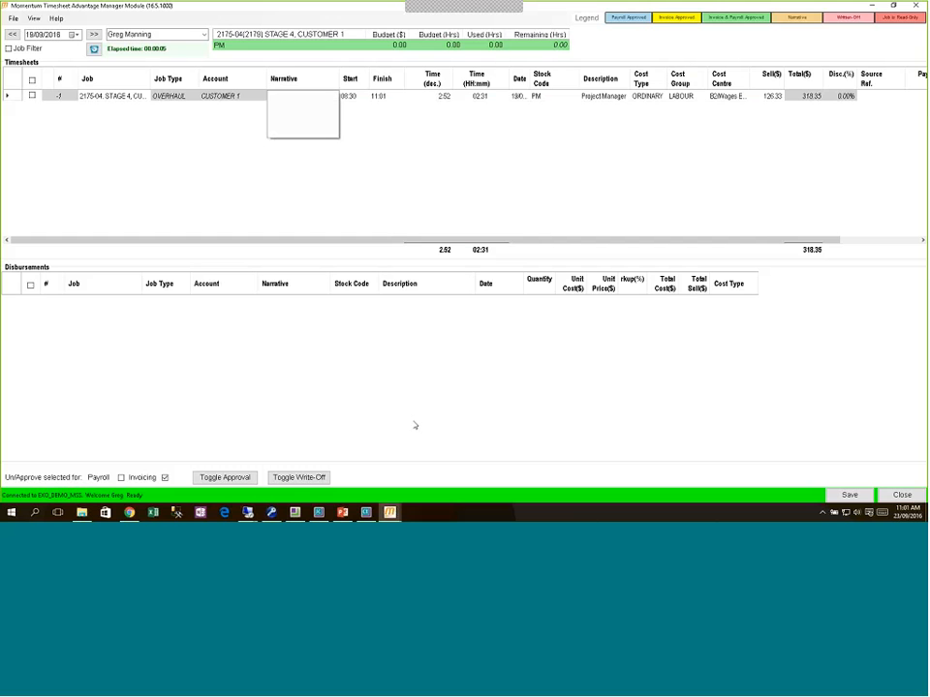
click(898, 499)
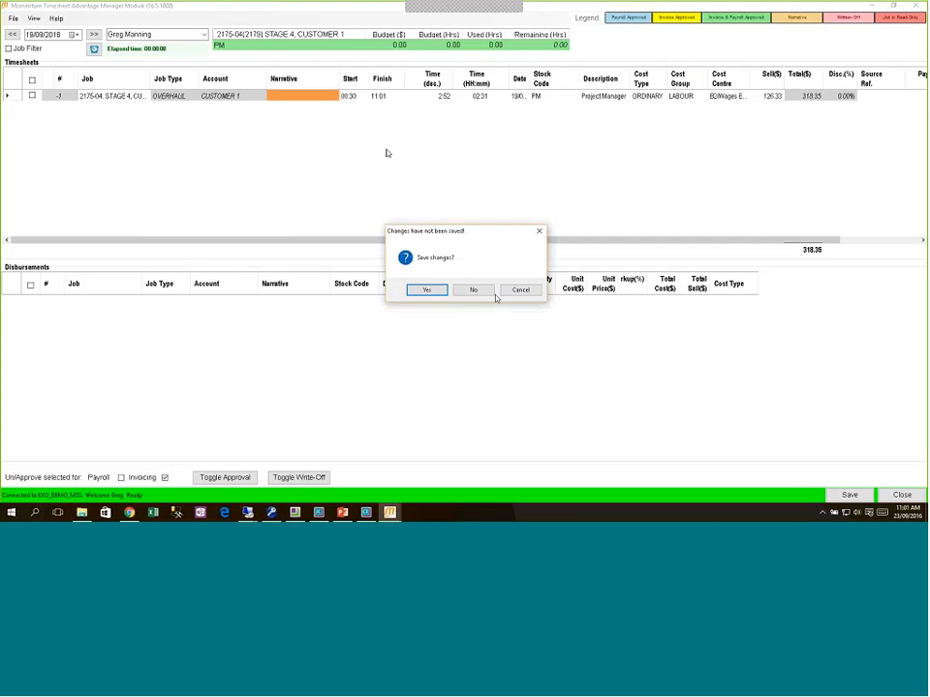
click(482, 292)
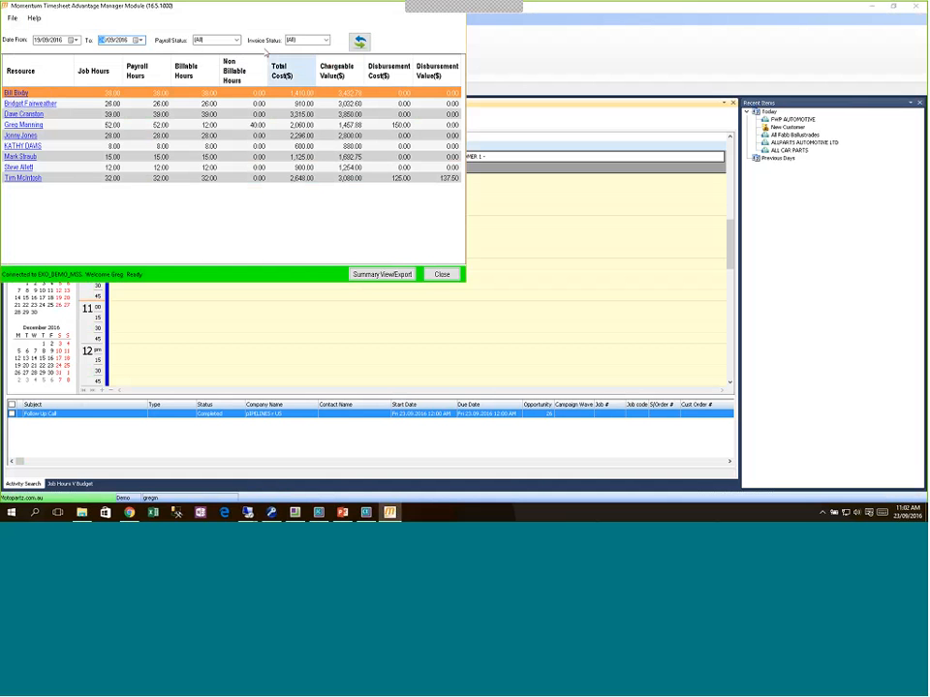
Step: Filter the resource hours to UnApproved payroll status and open Summary View/Export
click(215, 40)
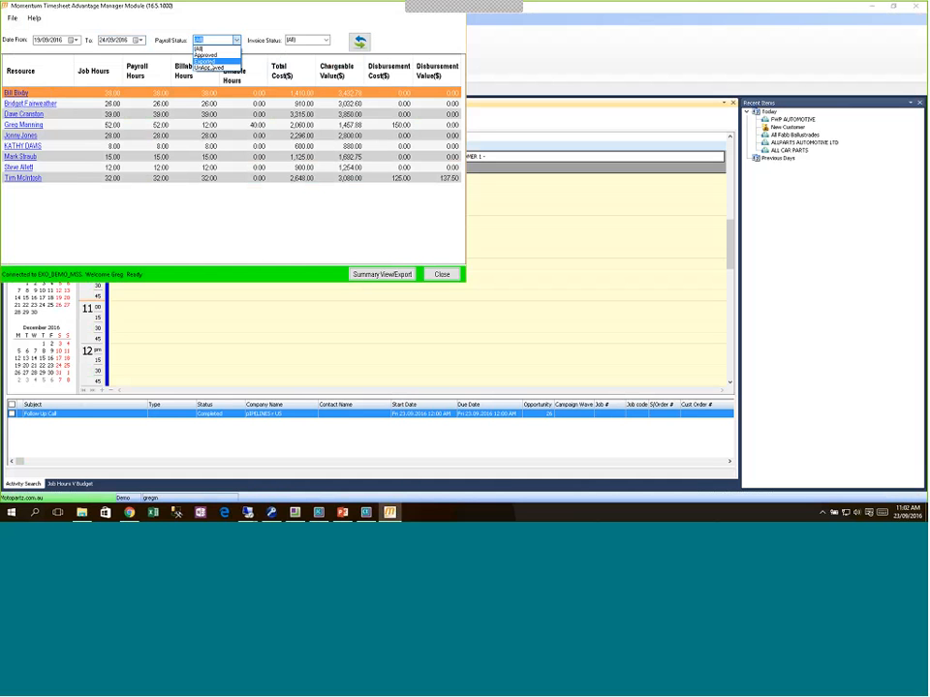
click(208, 67)
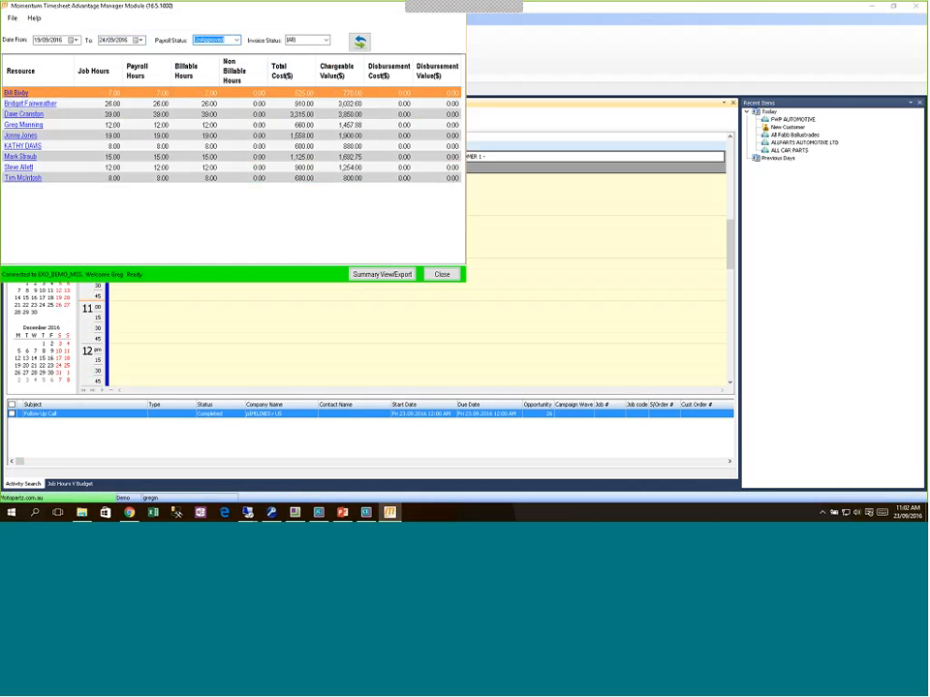
click(381, 275)
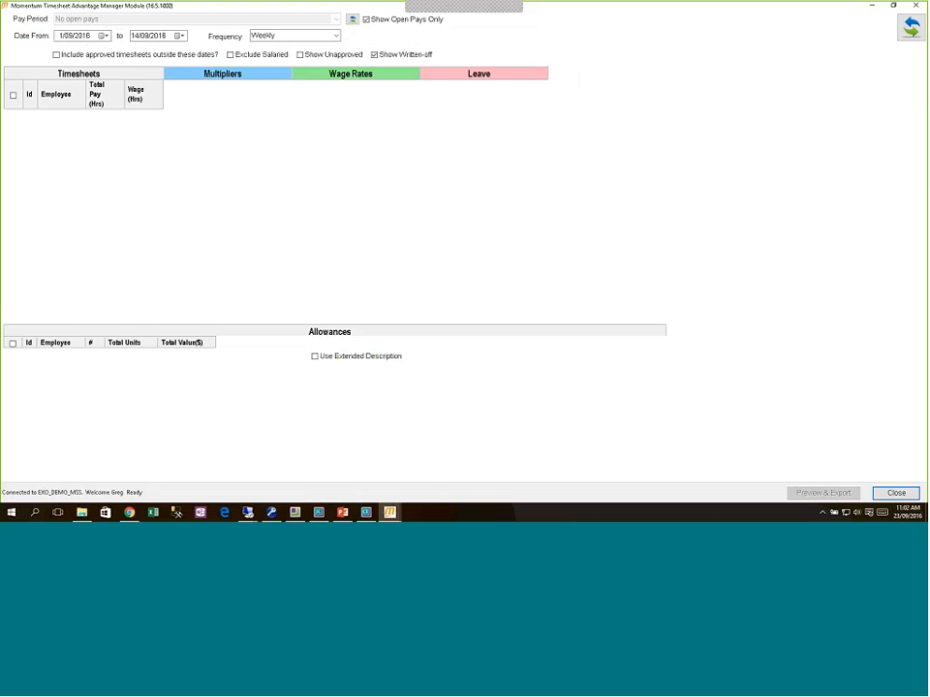
Step: Tick Show Unapproved in the payroll summary and bring up EXO Payroll's weekly Current Pay details
click(301, 55)
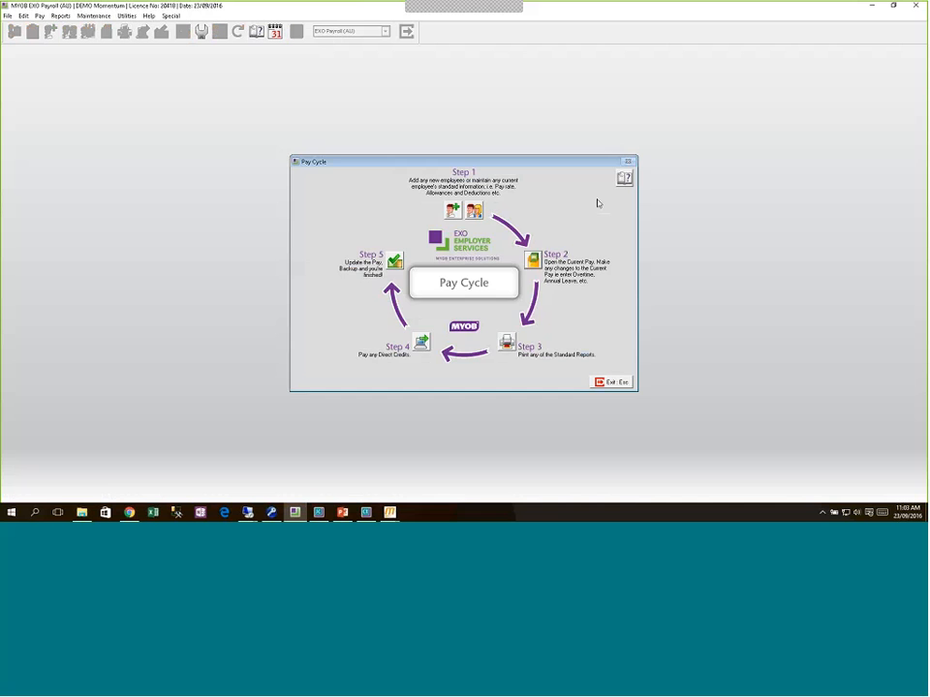
click(533, 260)
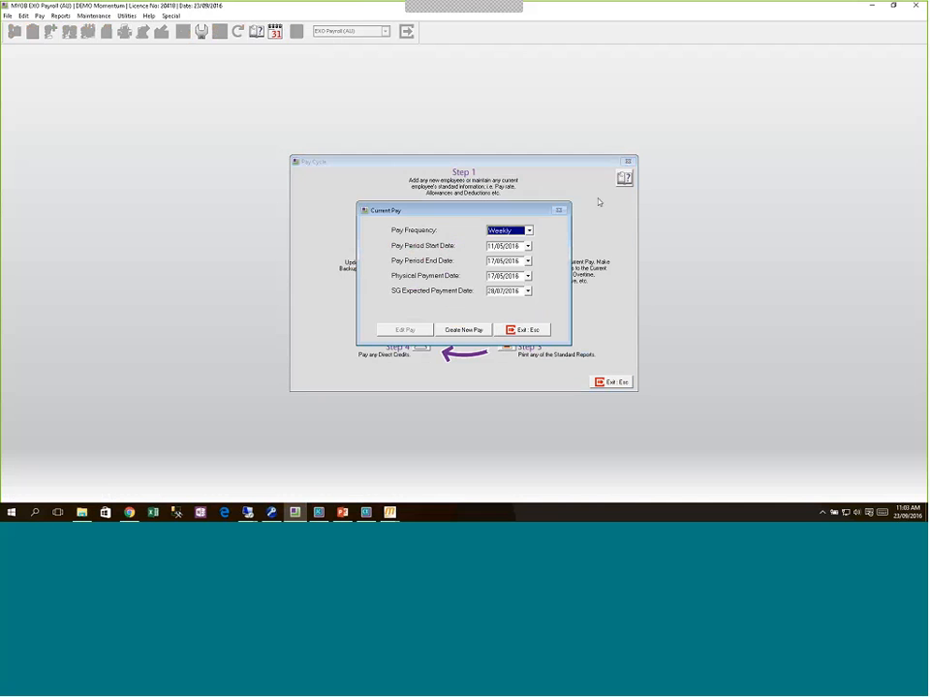
click(389, 511)
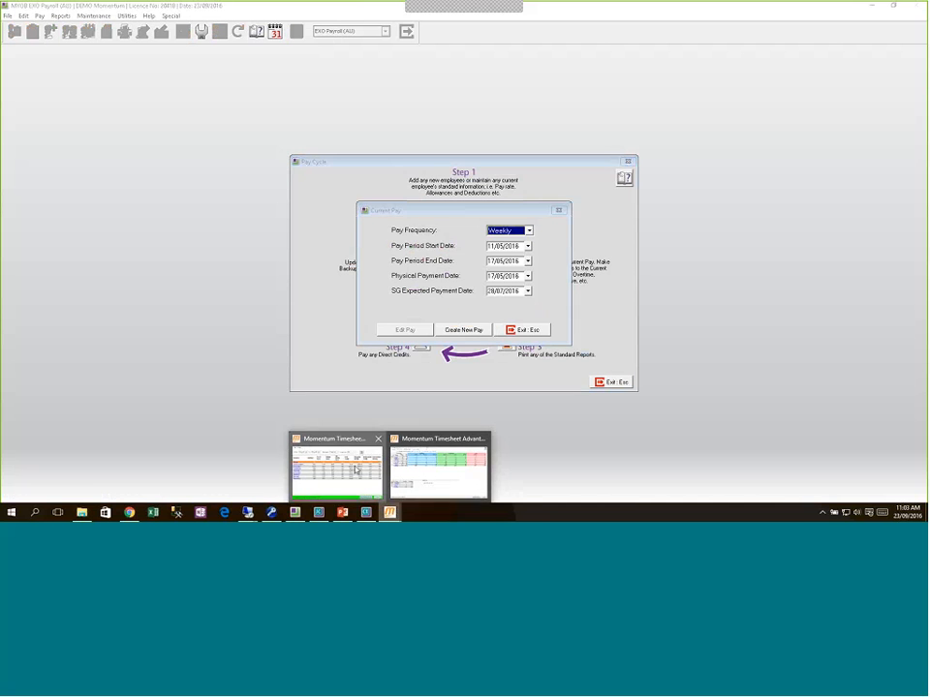
Step: In the timesheet payroll summary, pick 19 September 2016 as Date From and 25 September as To
click(417, 472)
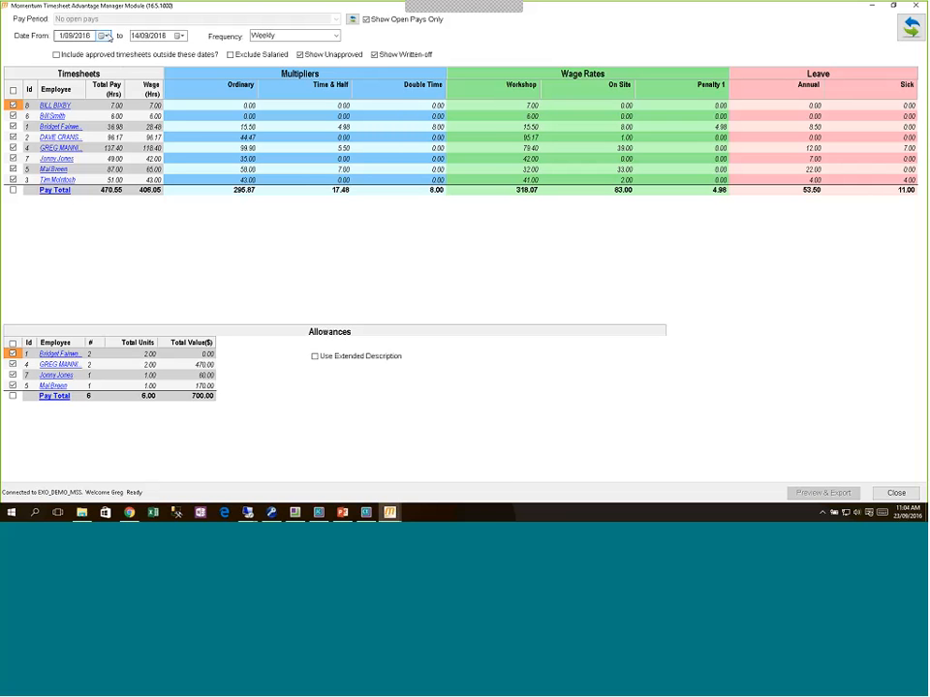
click(103, 35)
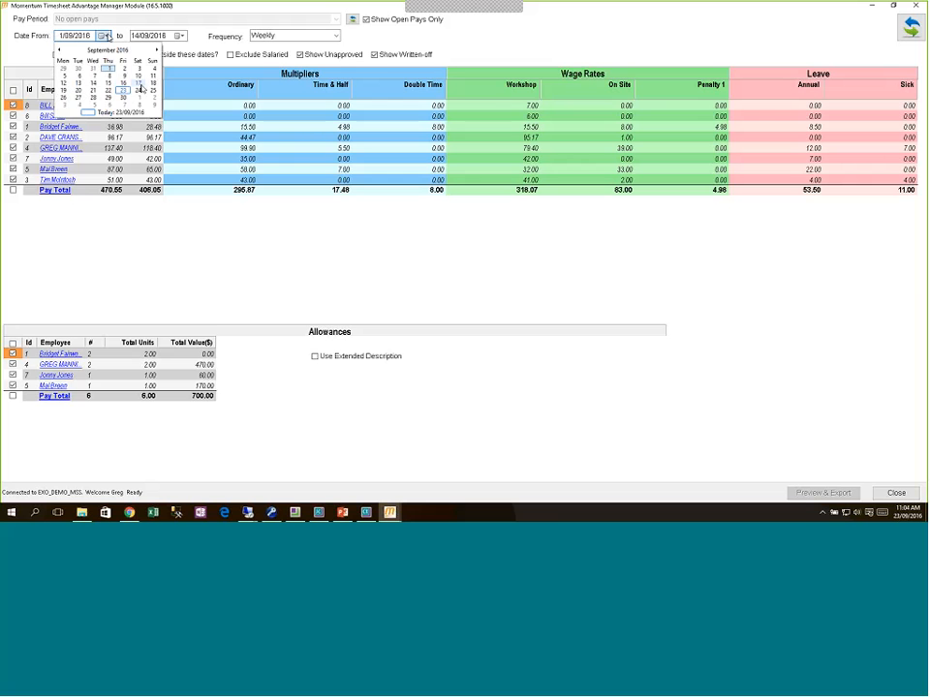
click(64, 92)
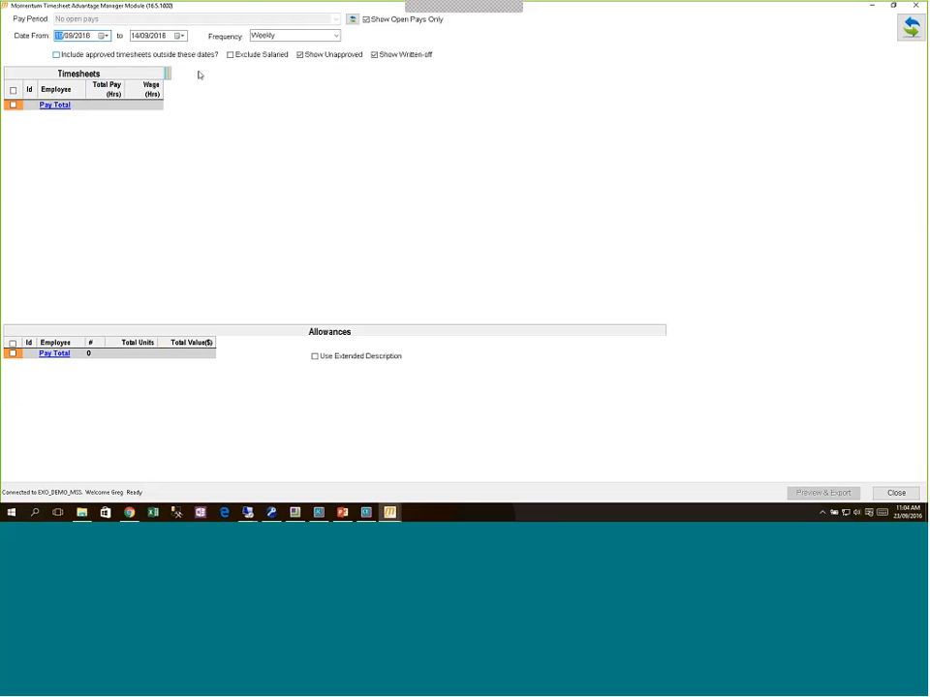
click(180, 35)
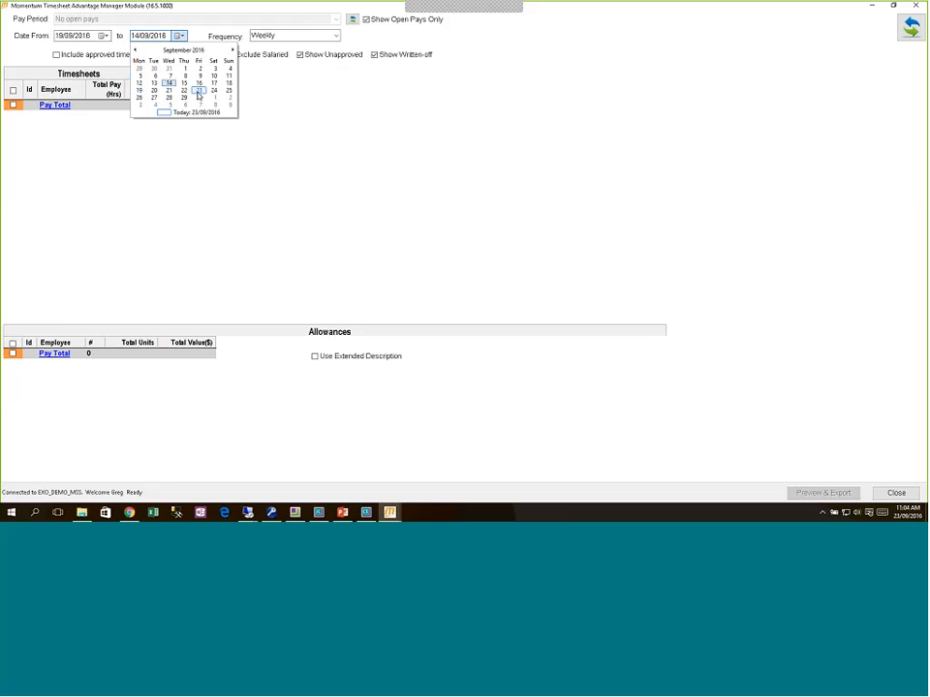
click(229, 90)
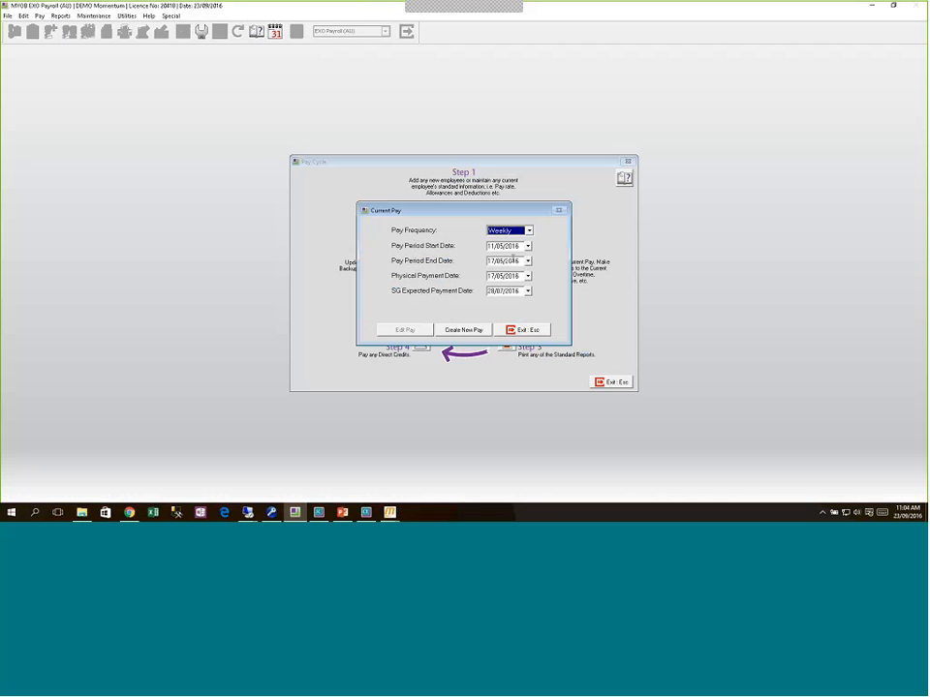
Step: Set the pay period start to 19/09/2016 and create the new weekly pay, confirming Yes
click(528, 246)
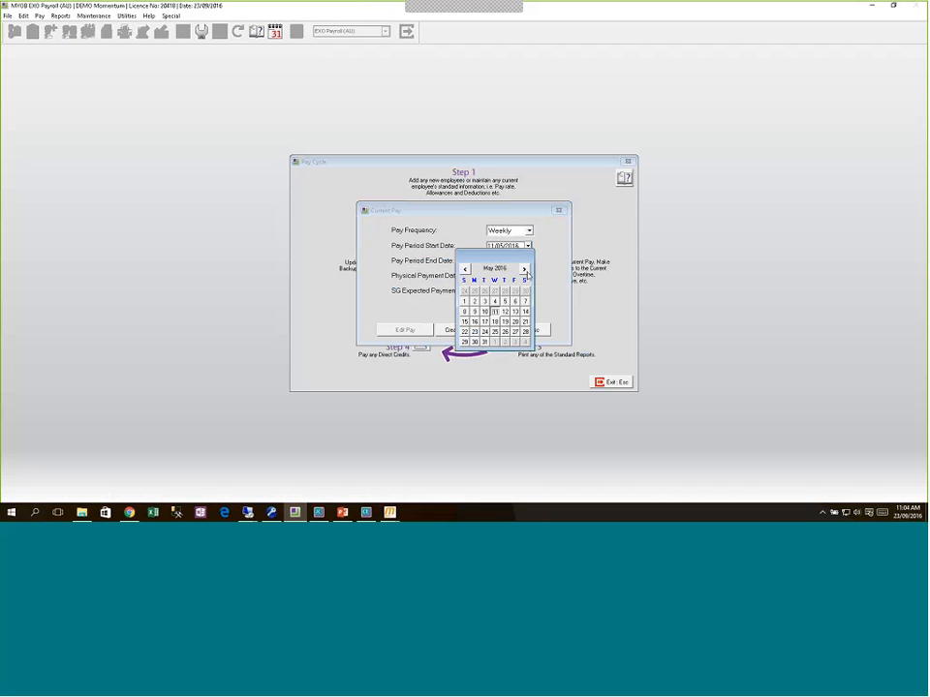
click(524, 269)
click(525, 270)
click(525, 270)
click(525, 270)
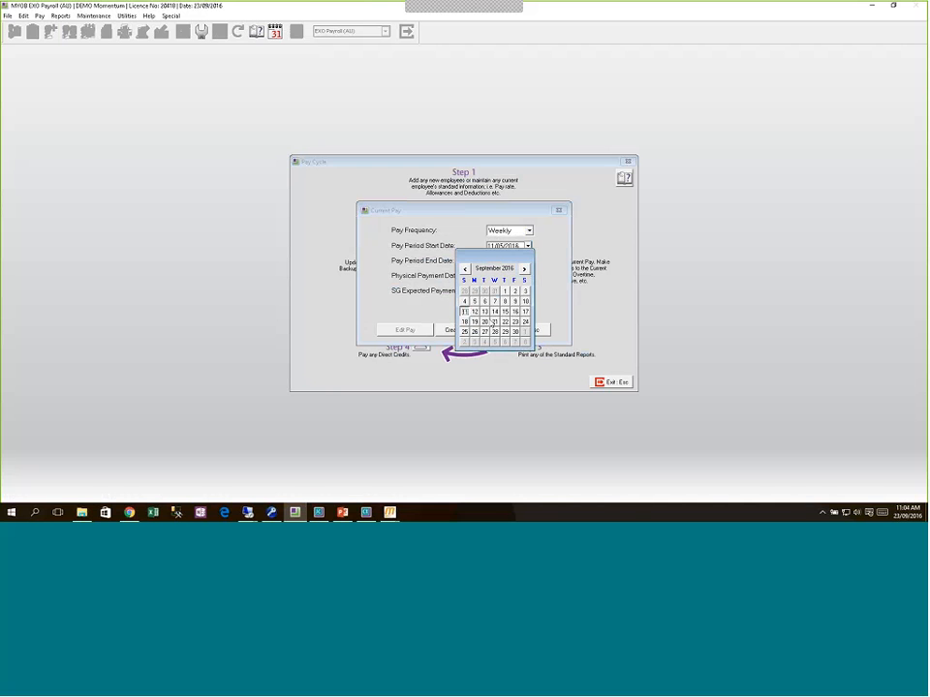
click(474, 322)
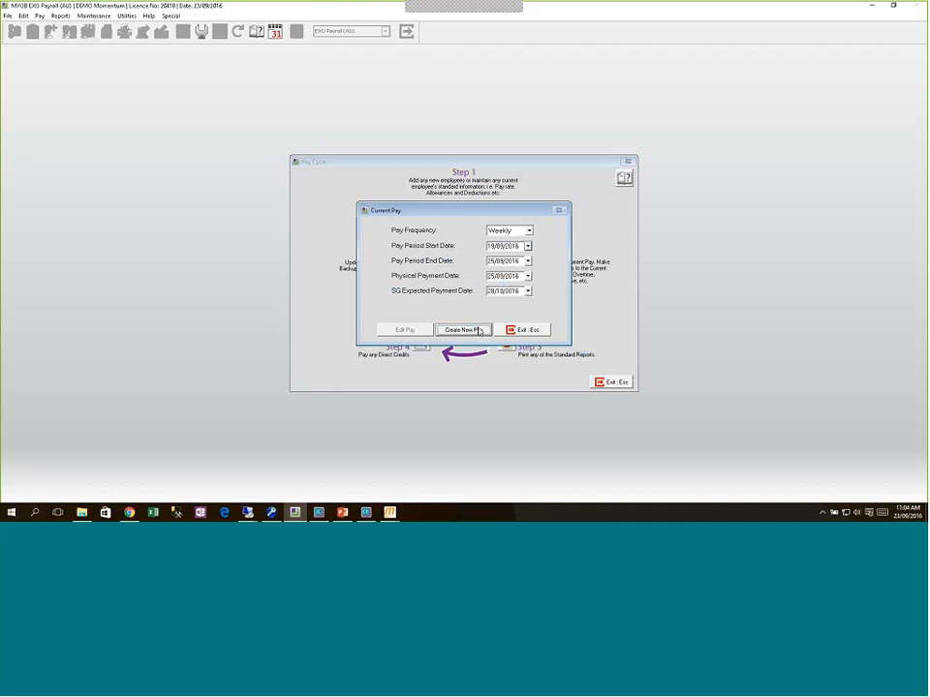
click(478, 330)
click(490, 290)
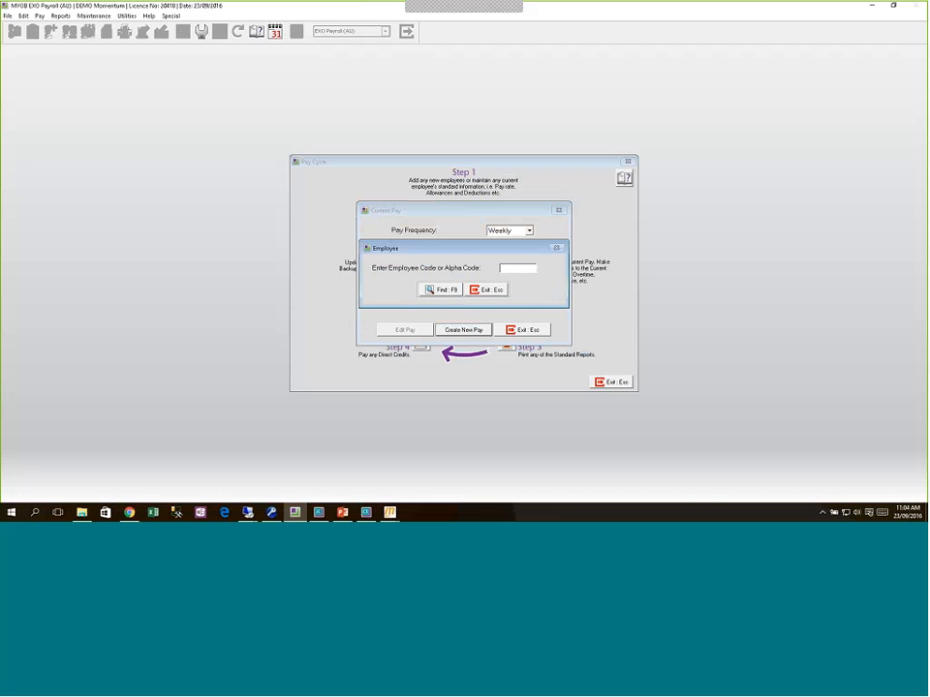
Step: Refresh Show Unapproved and tick Include approved timesheets outside these dates
mouse_move(390, 512)
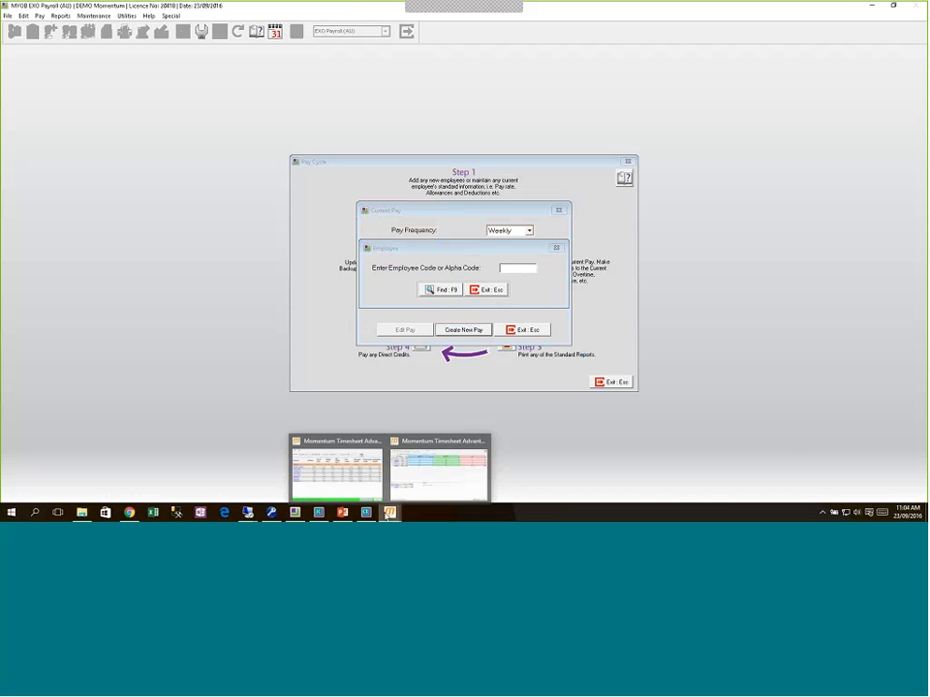
click(440, 485)
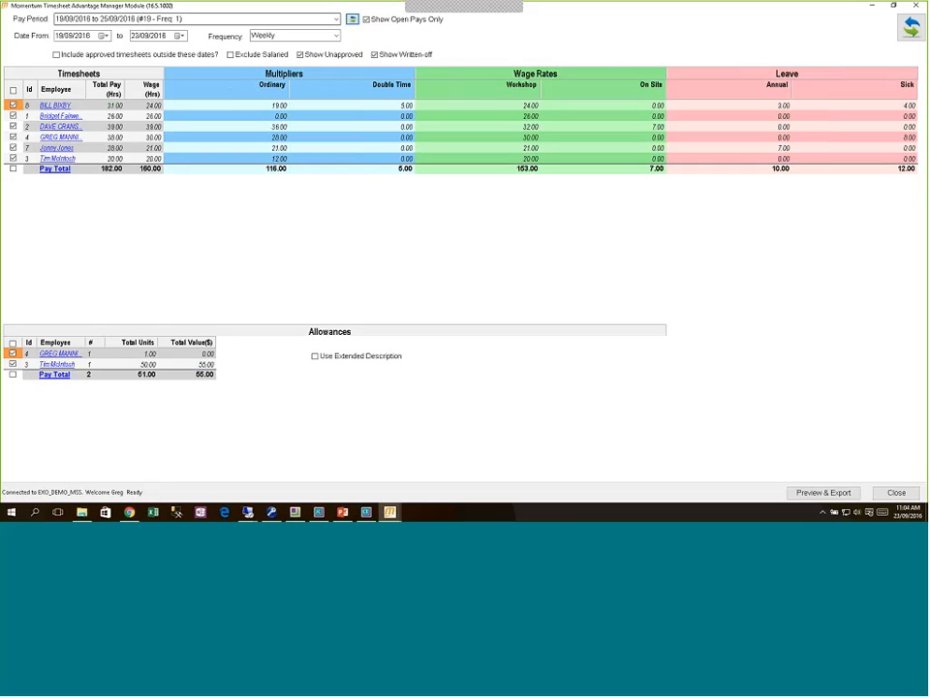
click(301, 55)
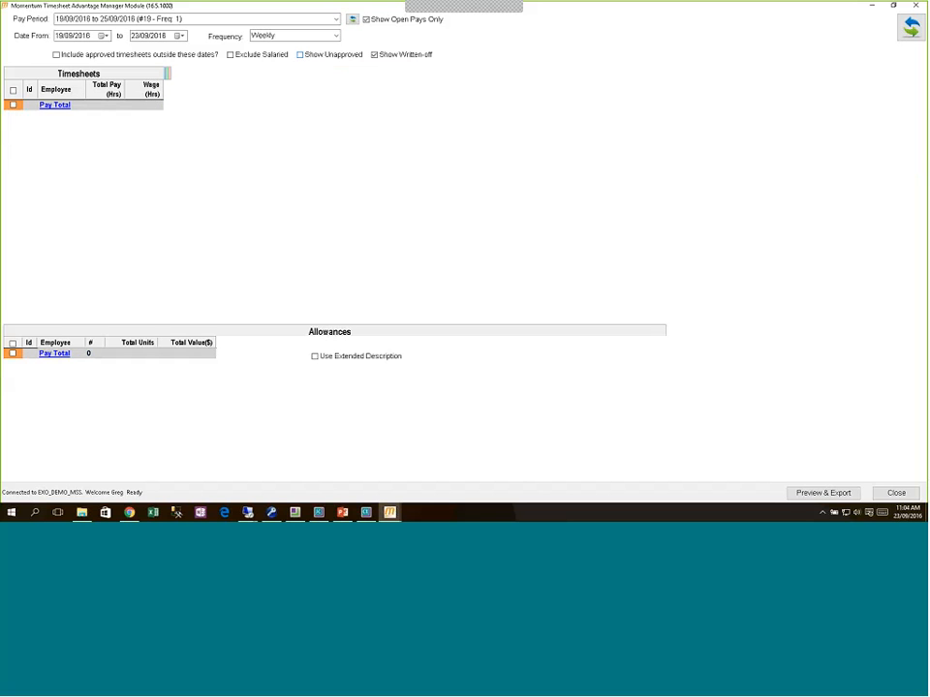
click(300, 55)
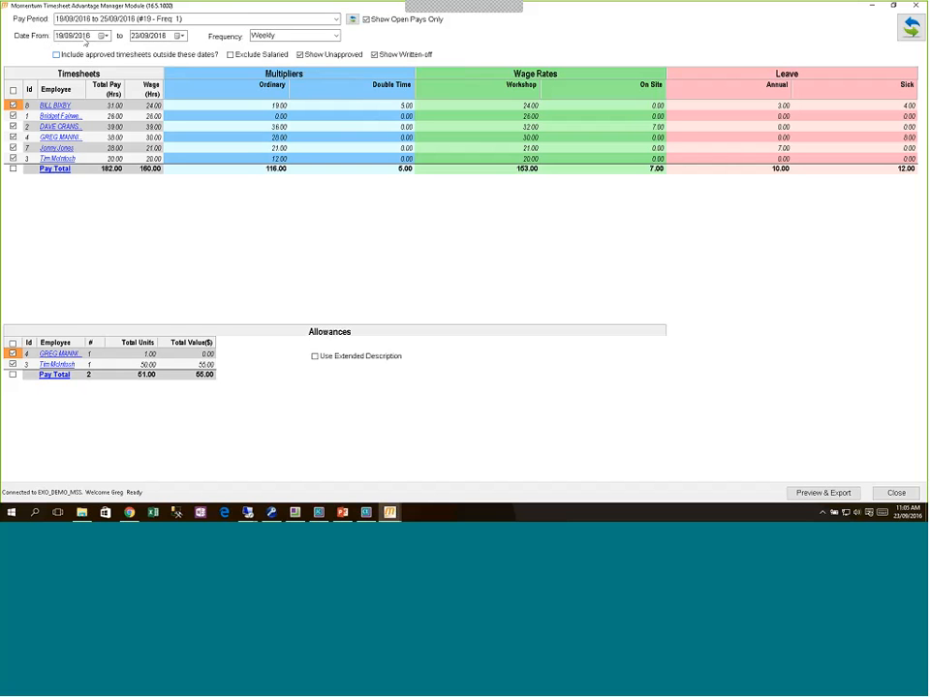
click(55, 54)
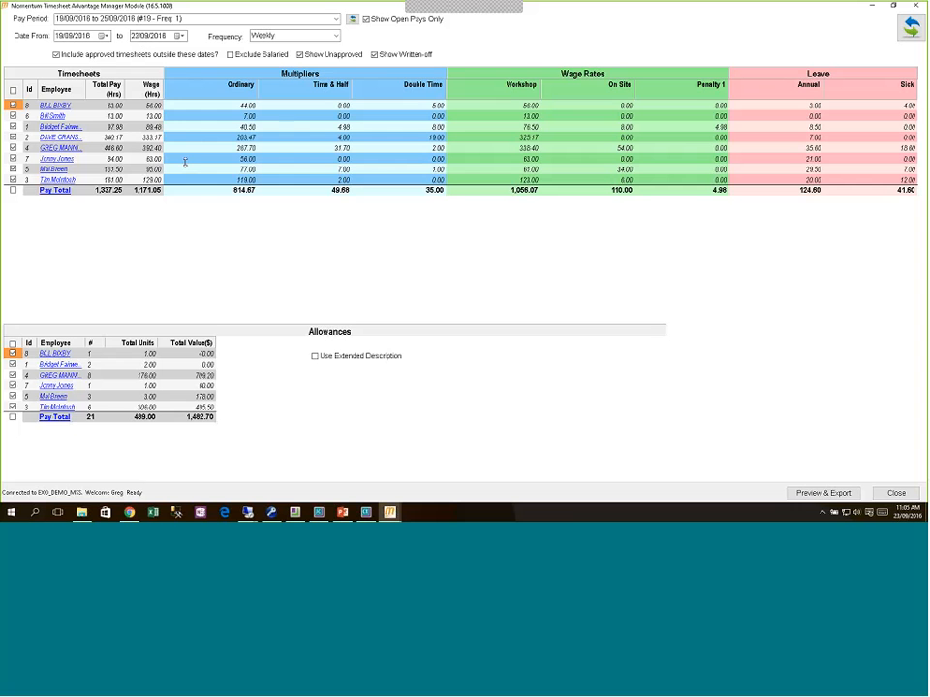
Step: Preview and accept the export, saving the timetran CSV in Exo_Apps\Payroll, then return to EXO Payroll
click(815, 487)
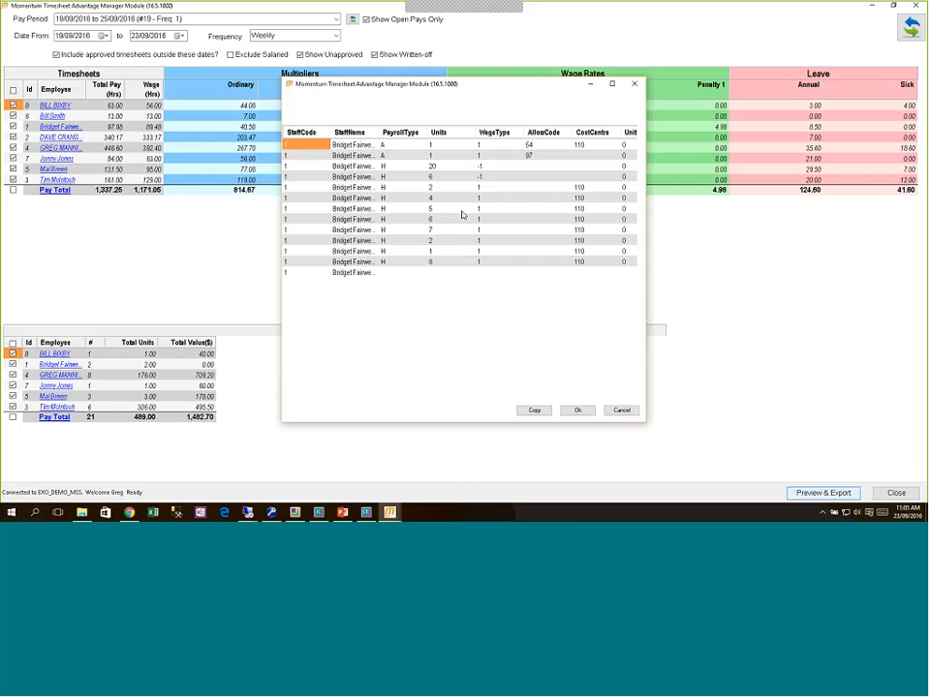
click(577, 412)
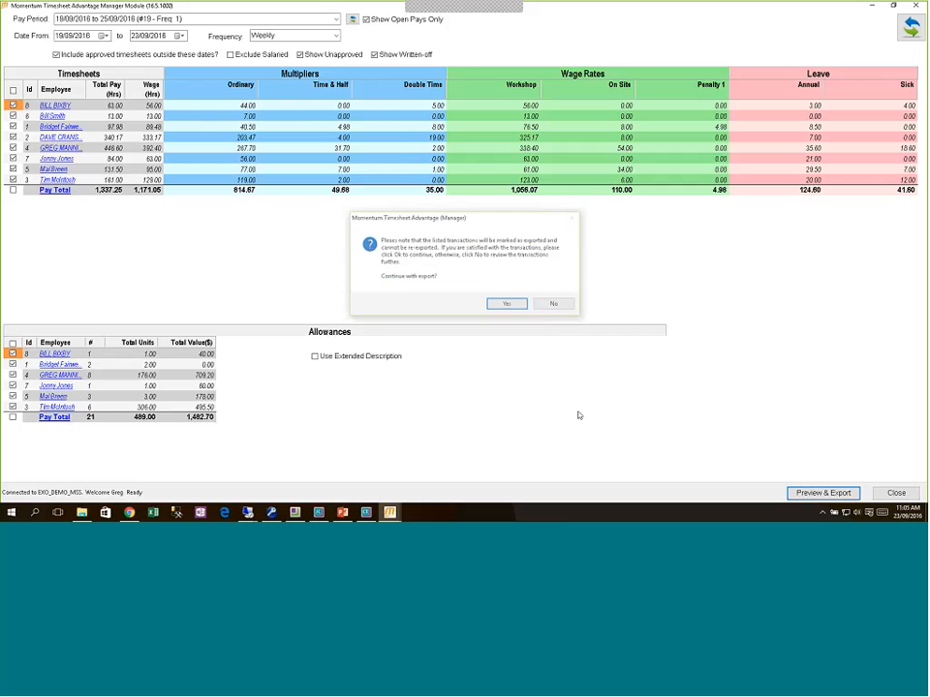
click(509, 305)
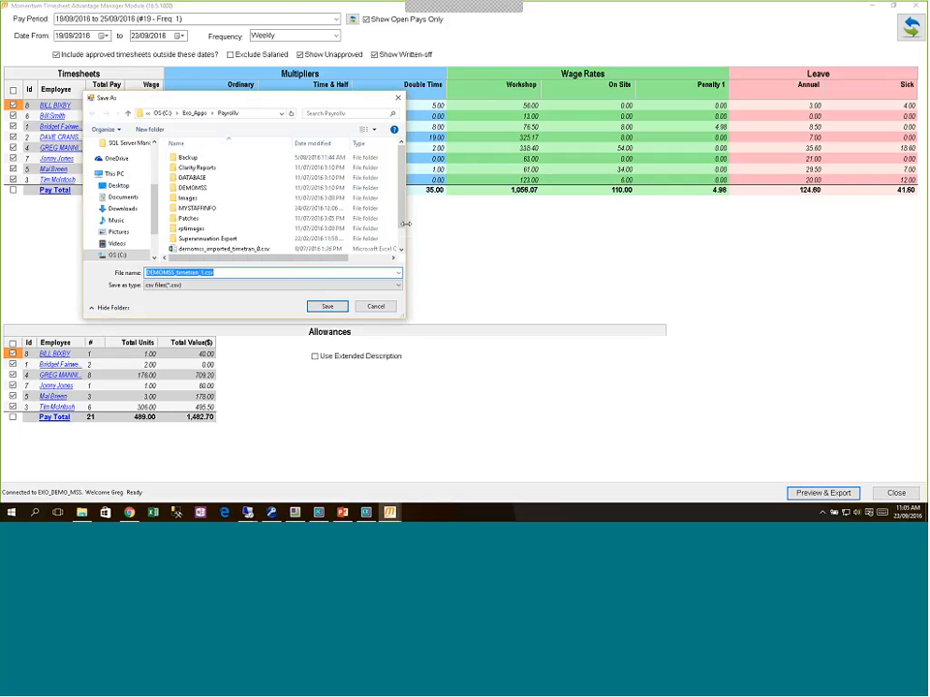
click(328, 307)
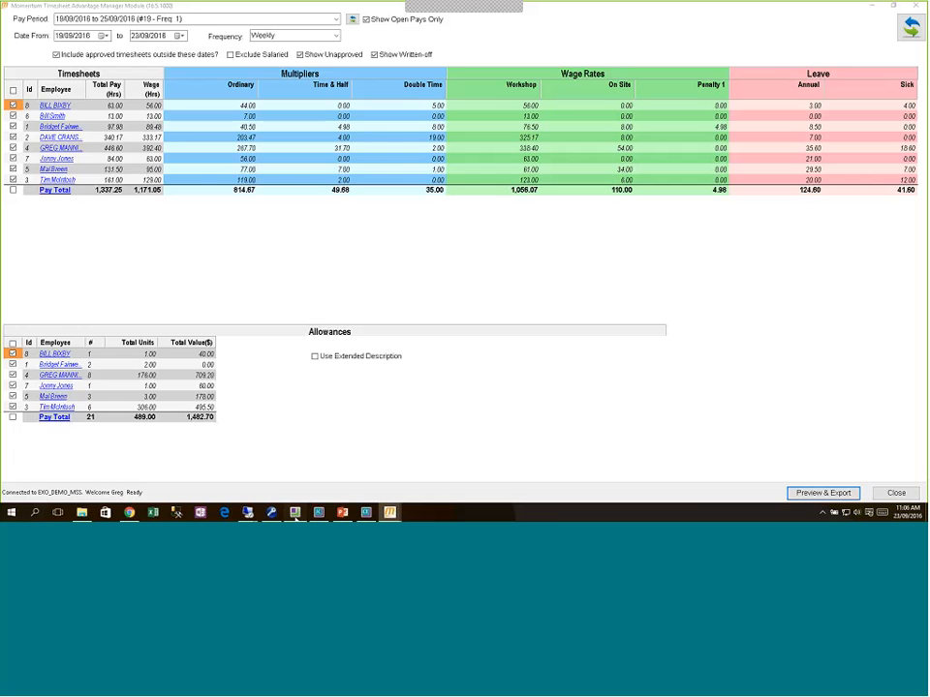
click(295, 516)
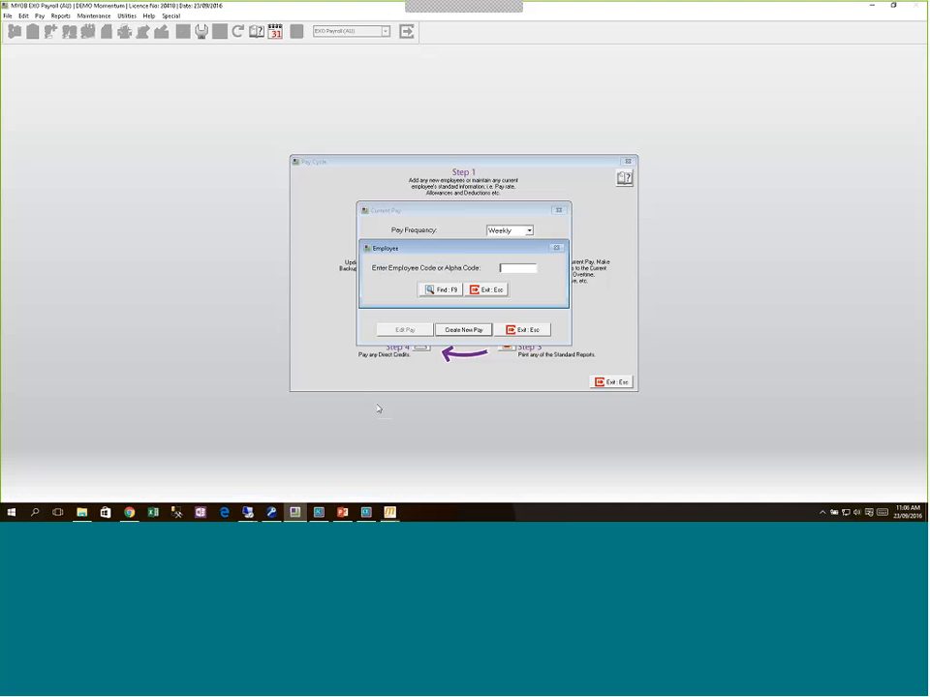
Step: Close the pending pay dialogs and select the exported CSV in Pay > Import Time Transactions
click(497, 291)
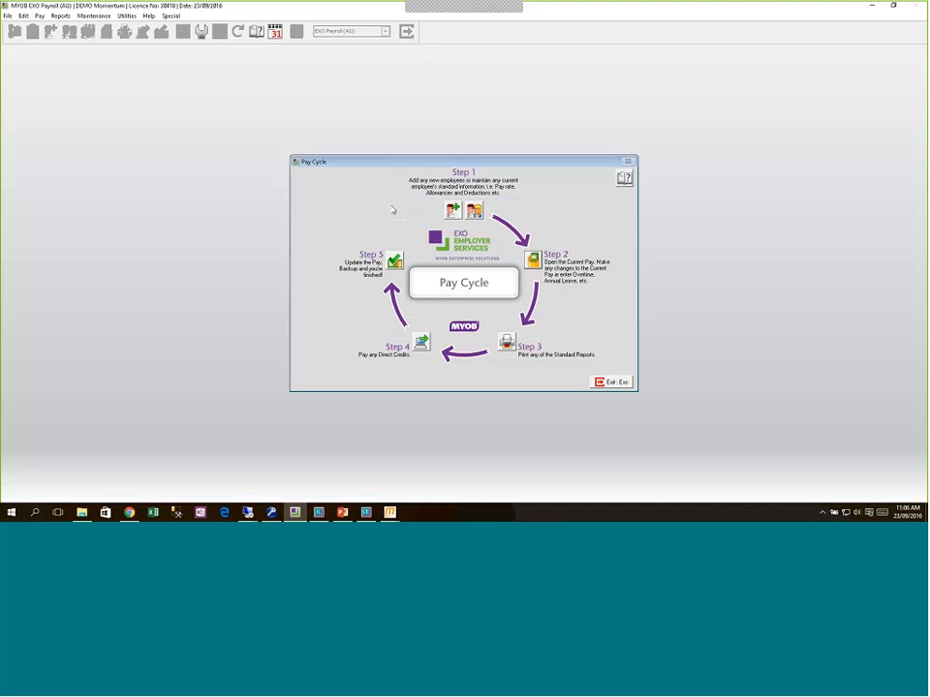
click(615, 384)
click(40, 16)
click(43, 93)
double_click(373, 220)
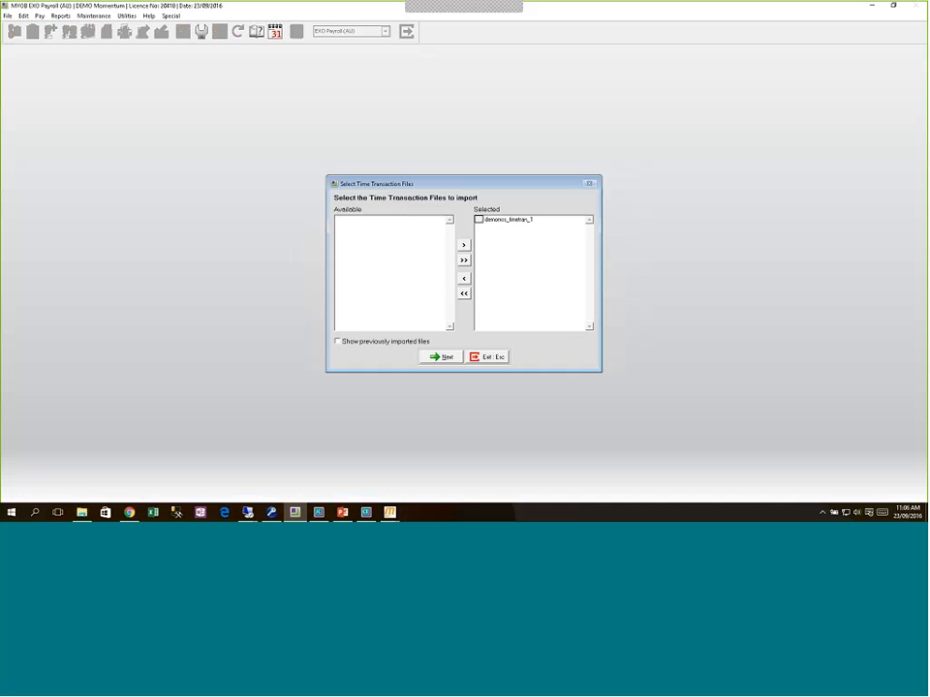
click(444, 358)
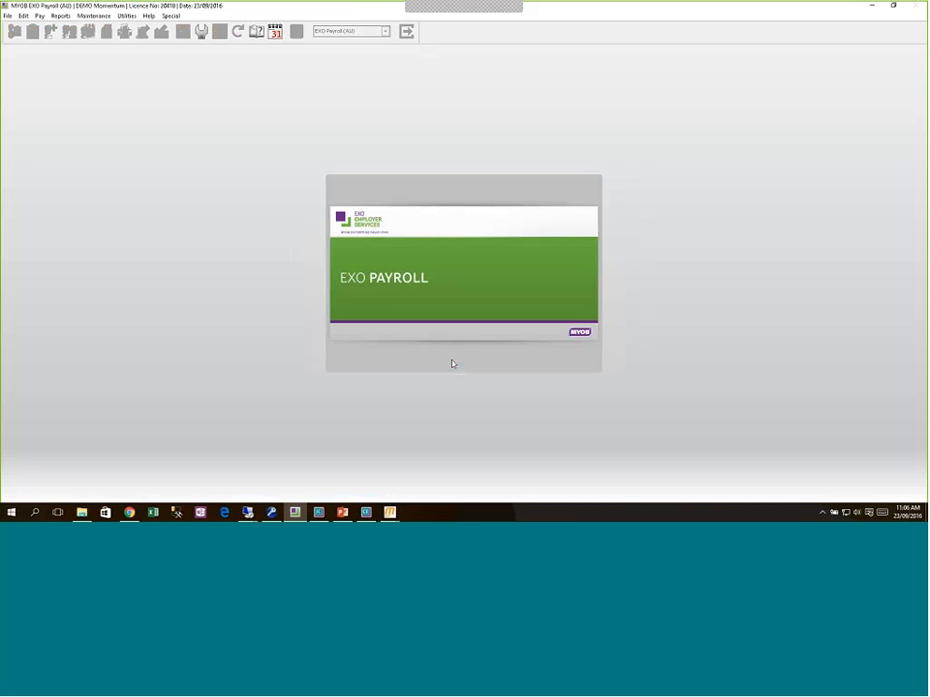
Step: Import the transactions into the weekly pay ending 25/09/2016 and review the audit report
click(447, 311)
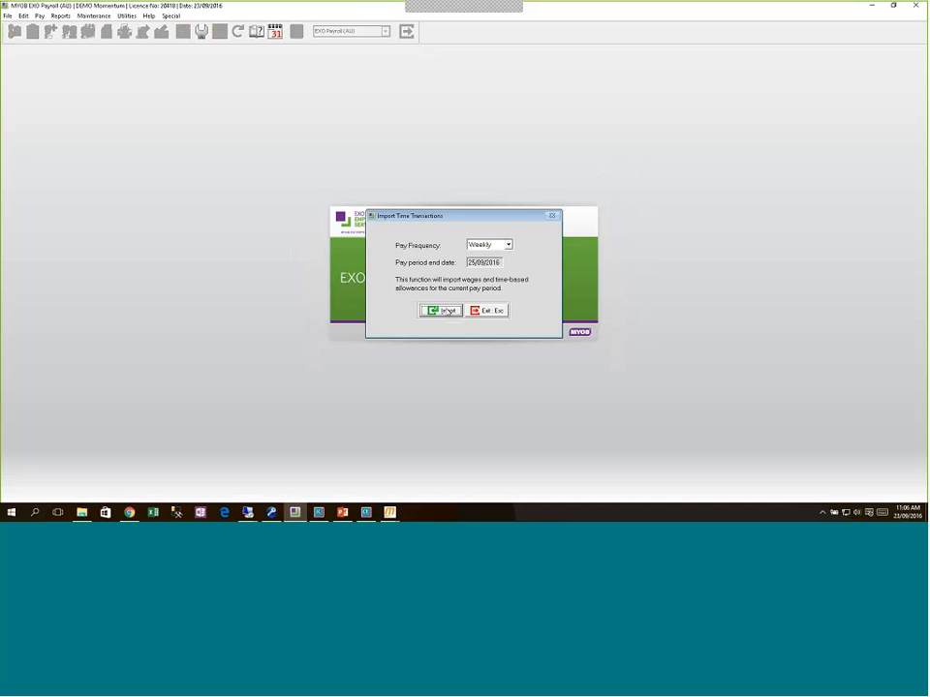
click(449, 293)
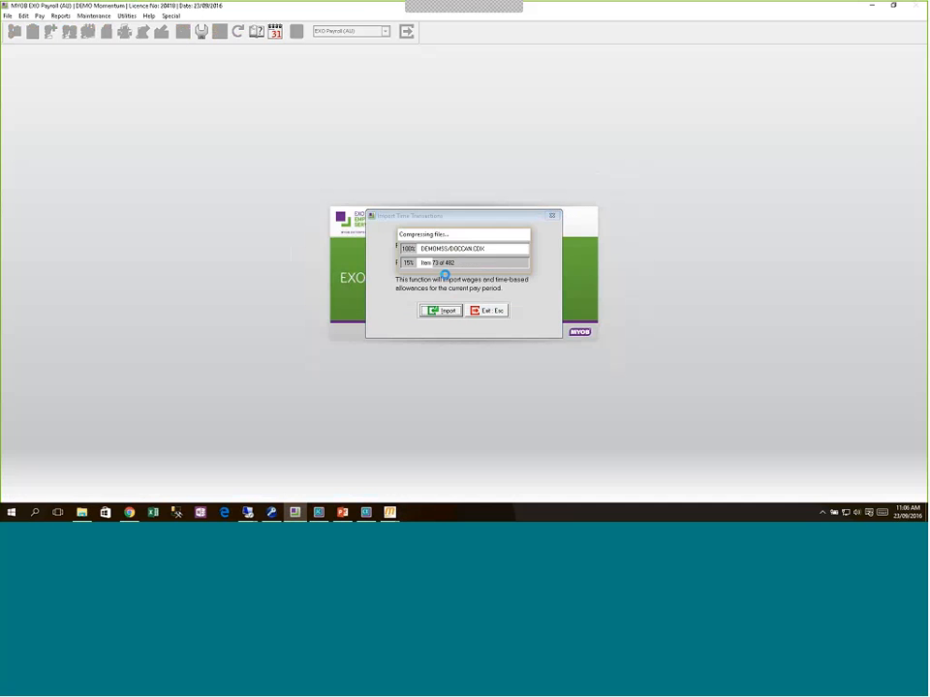
click(437, 306)
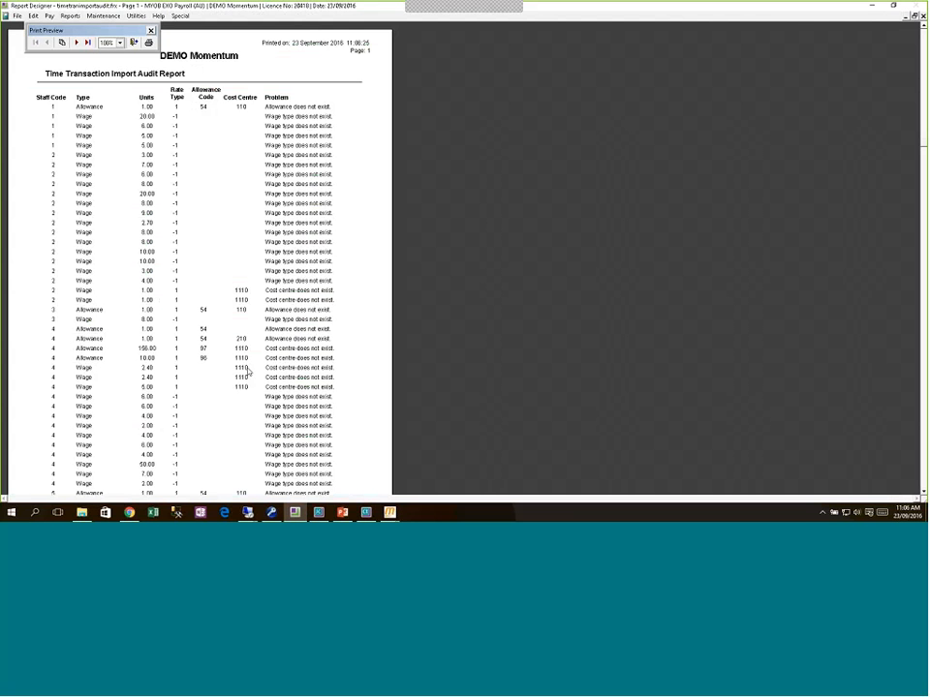
key(Escape)
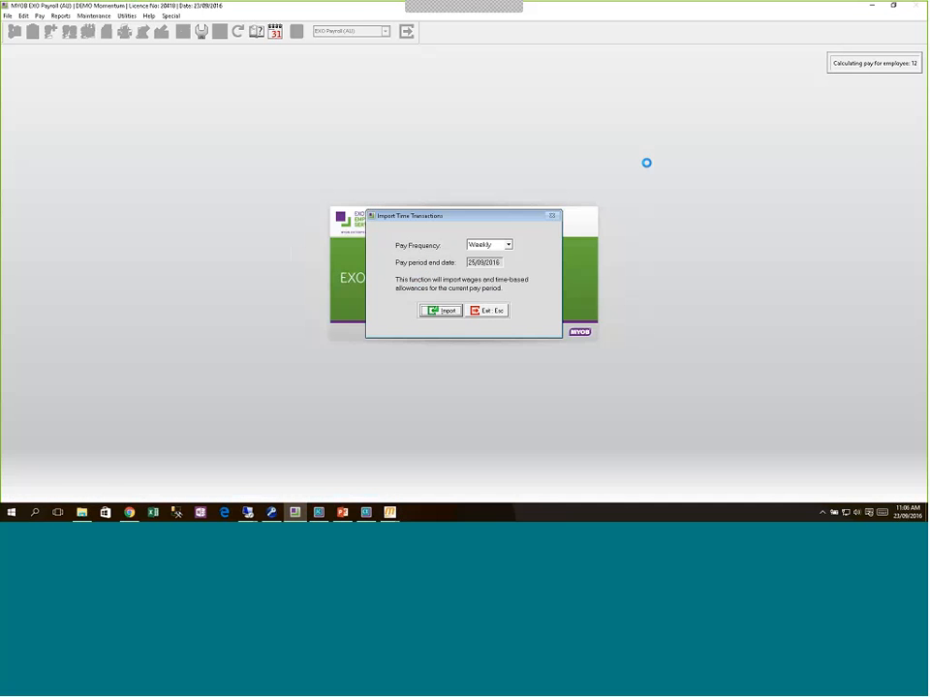
click(492, 289)
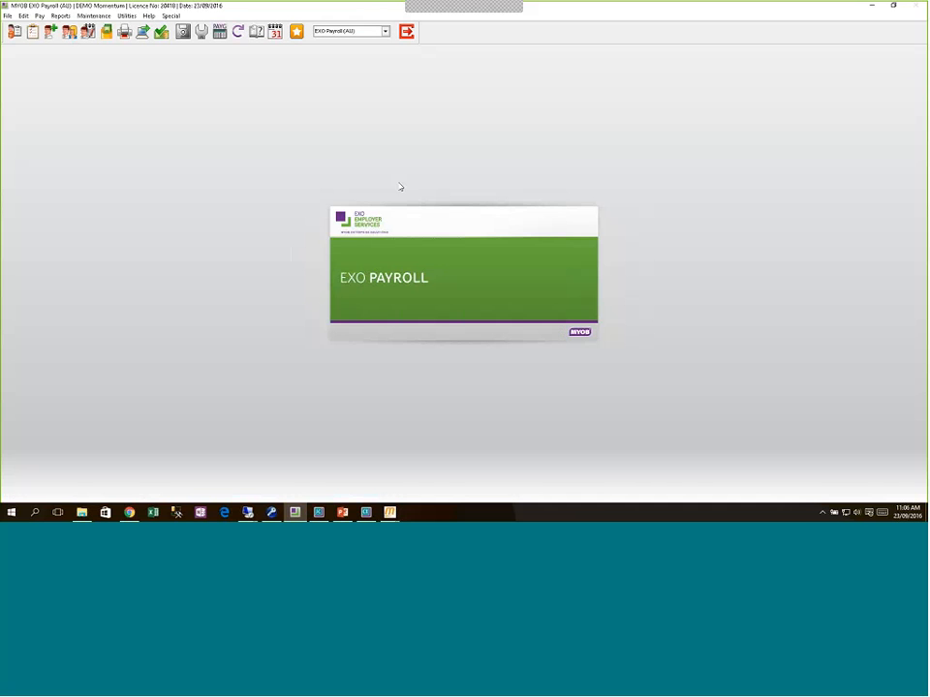
Step: Edit employee 2's current pay and view its wage lines (224.47 hours) and allowances
click(529, 261)
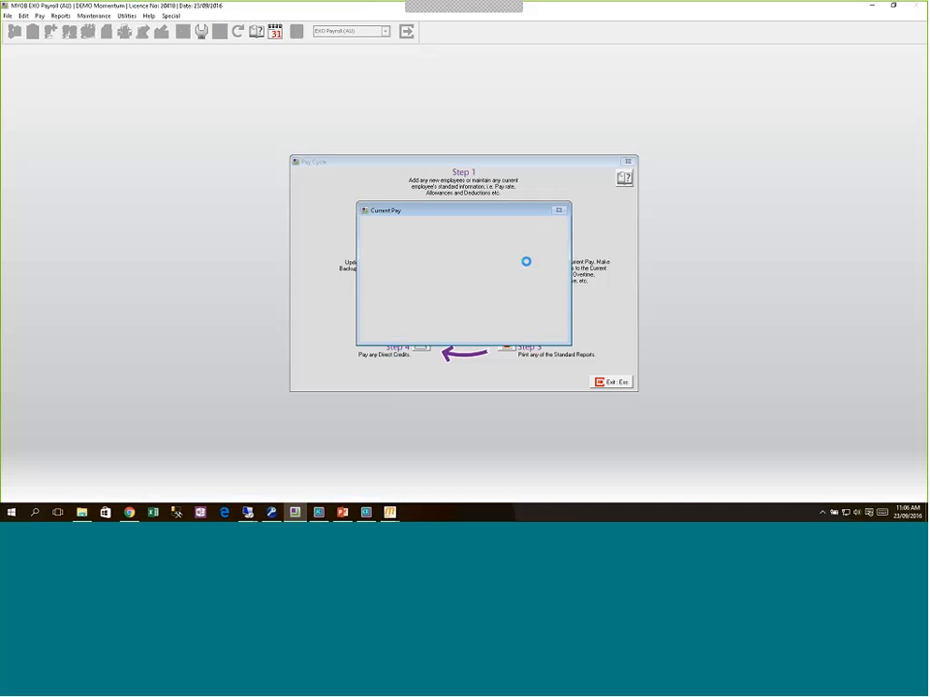
click(421, 330)
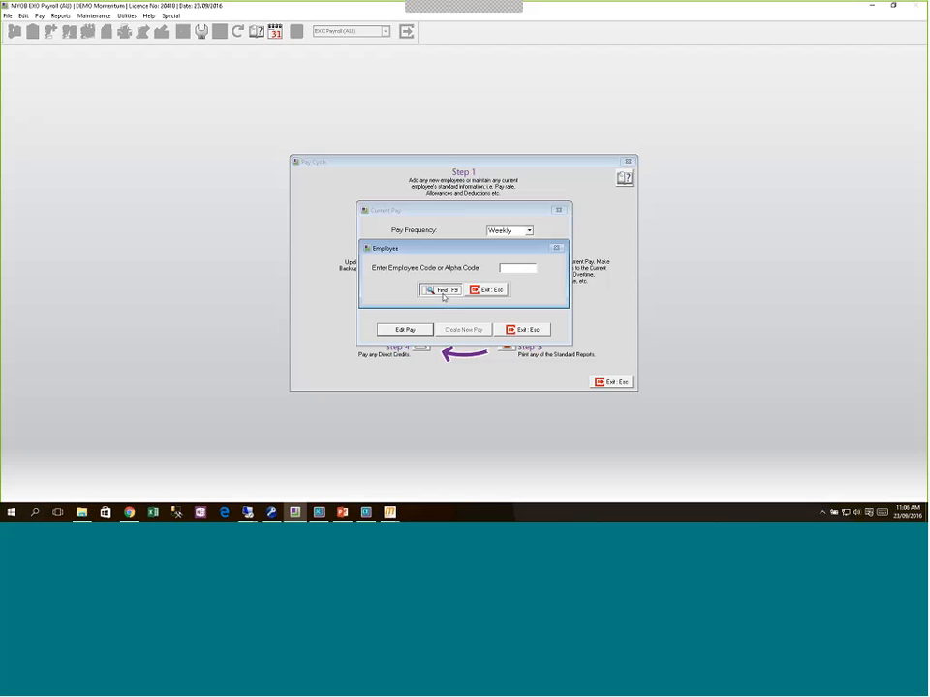
click(441, 291)
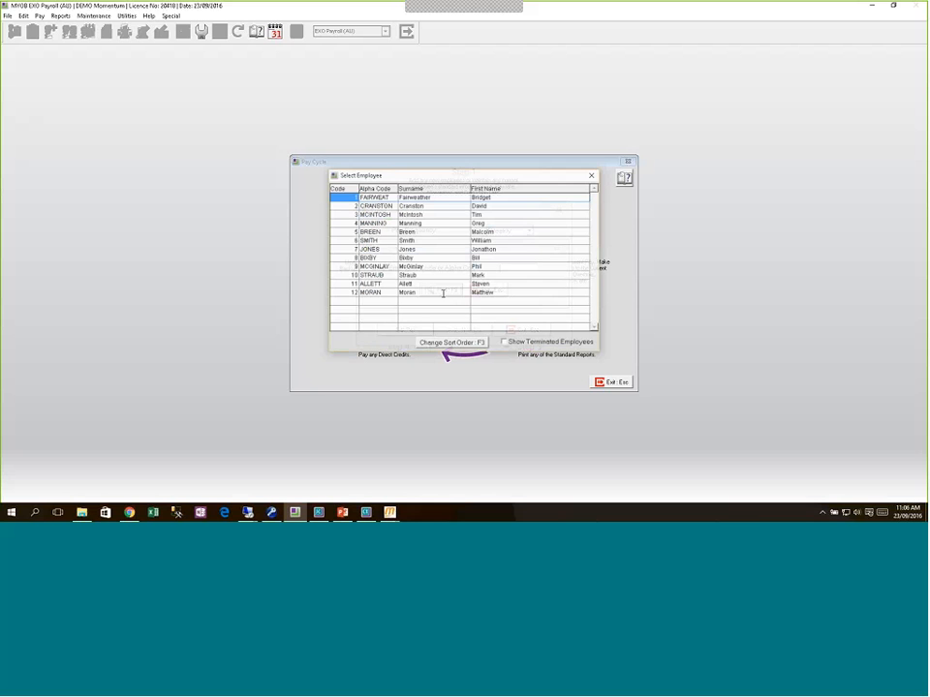
double_click(418, 206)
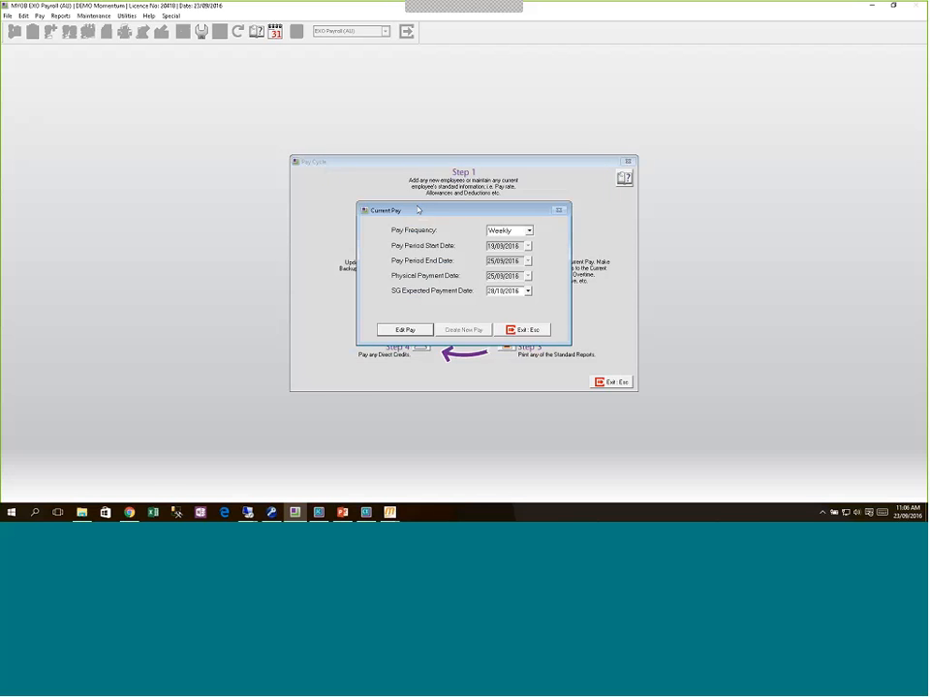
click(387, 204)
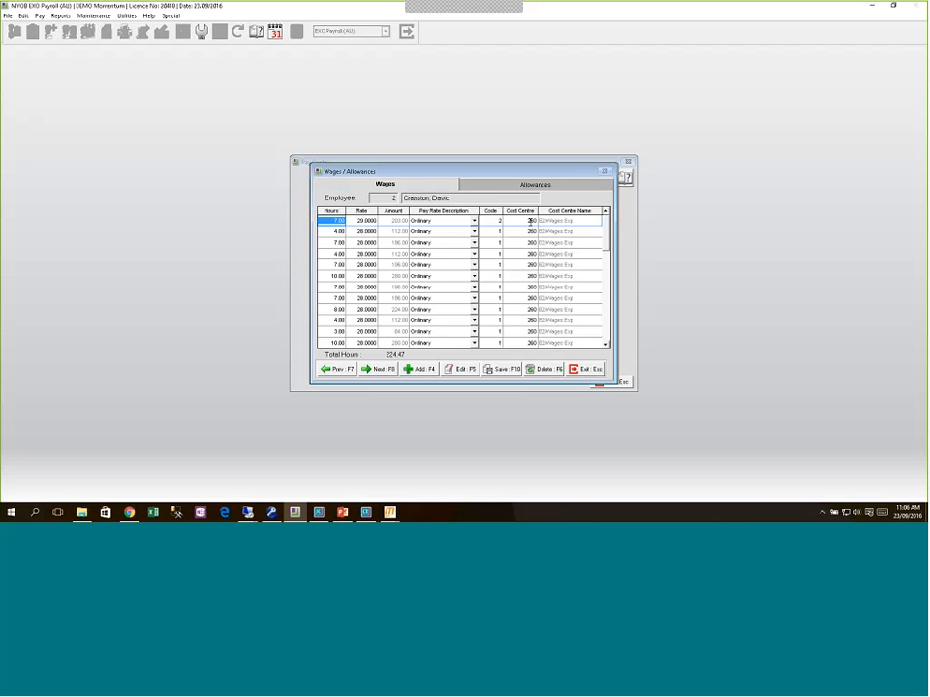
click(535, 184)
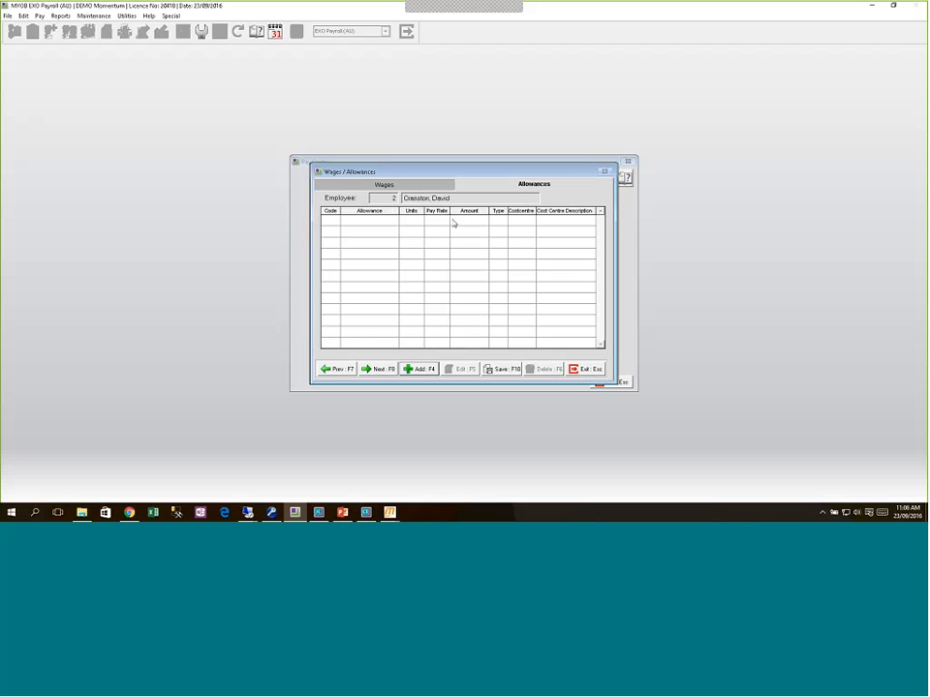
Step: Review employee 2's annual leave and its dates taken, then close the leave windows
key(Escape)
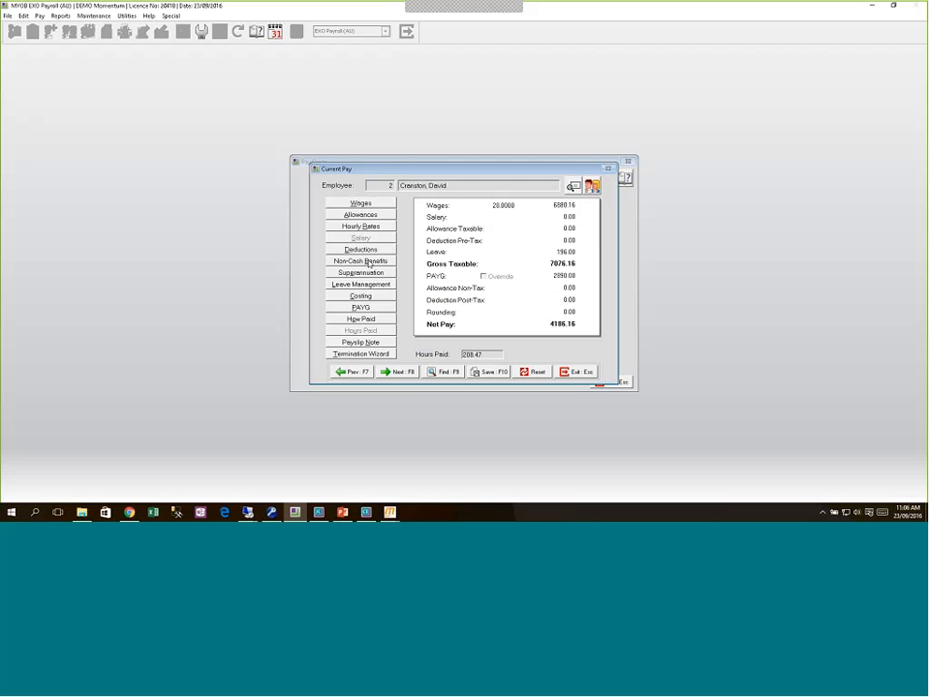
click(361, 286)
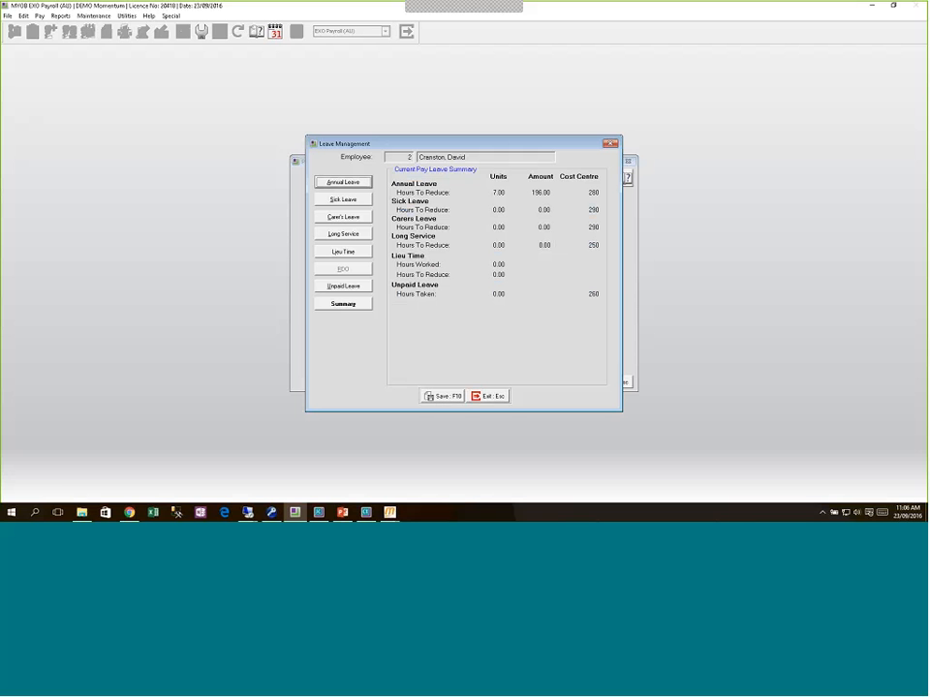
click(358, 184)
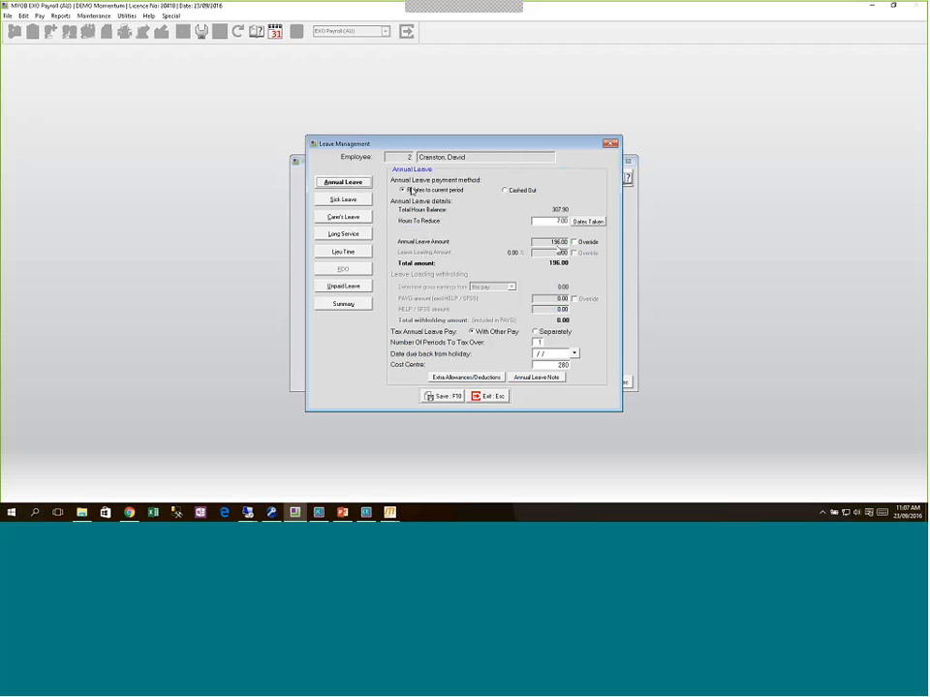
click(588, 221)
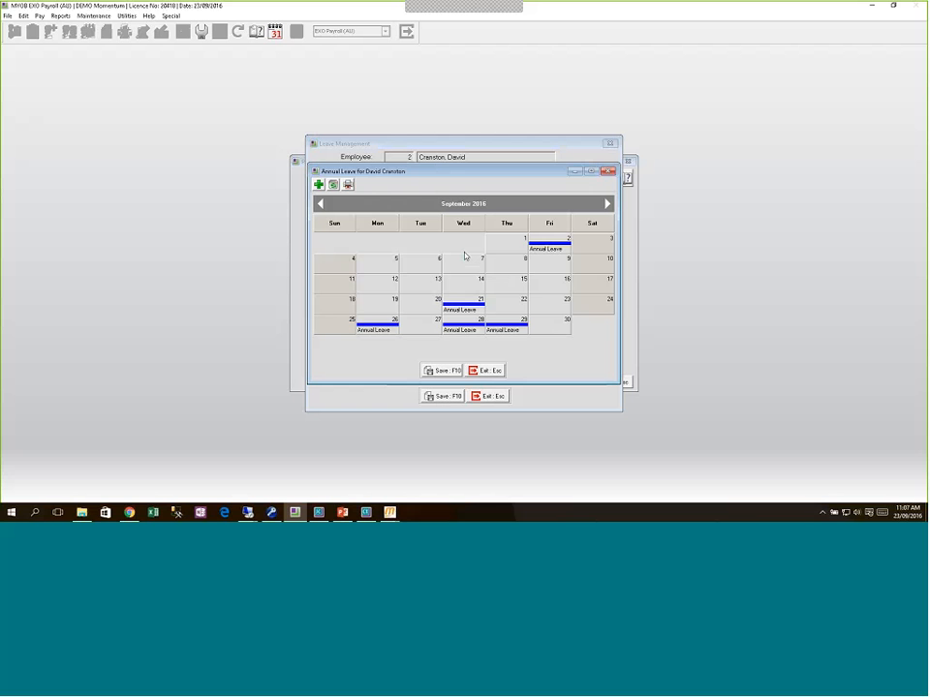
click(495, 373)
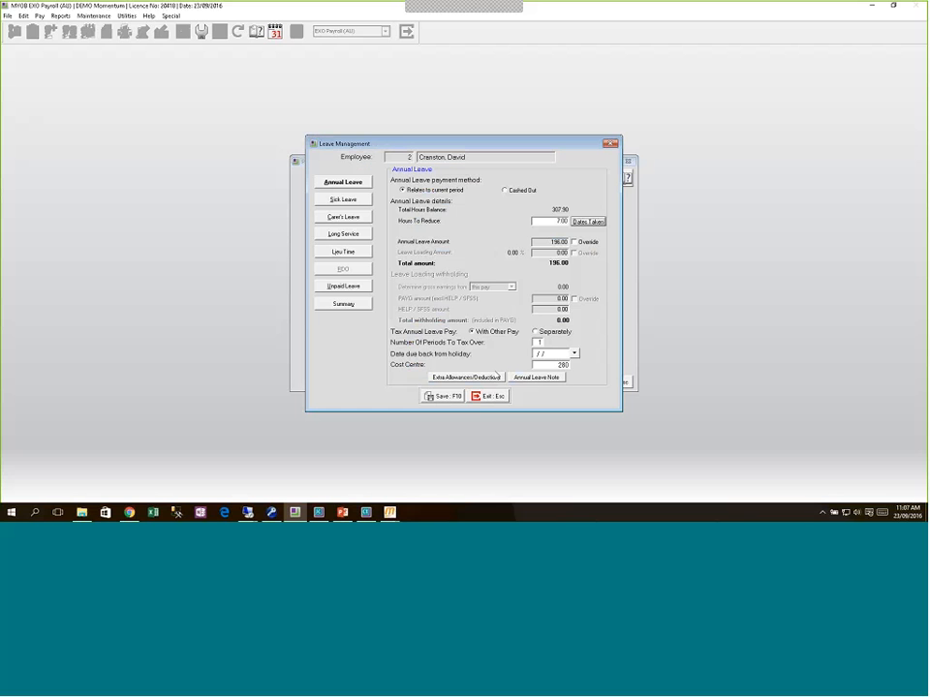
click(490, 396)
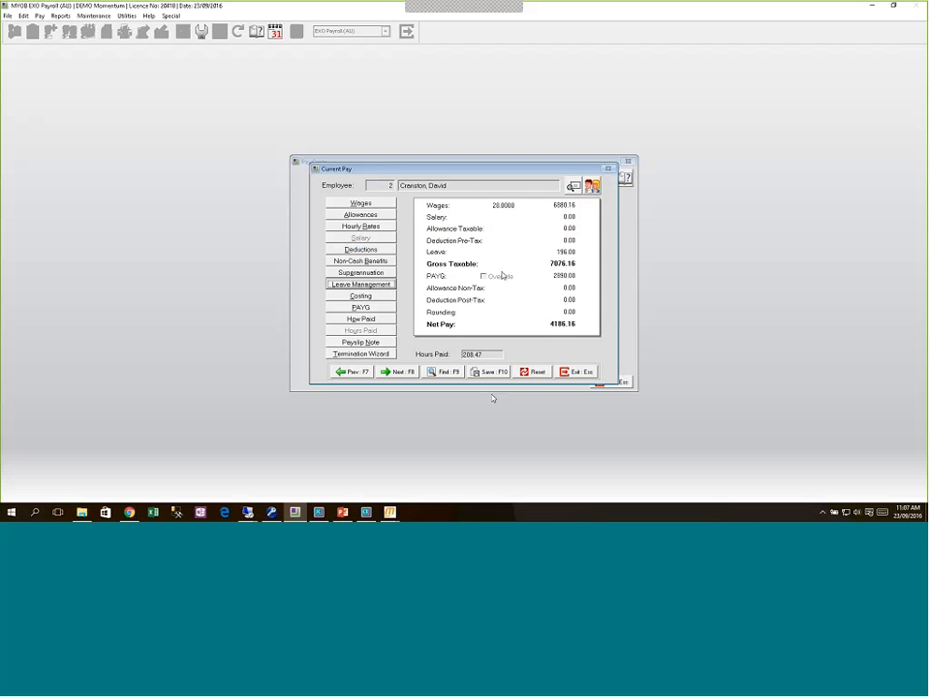
Step: Move on to employee 3's pay and bring the PowerPoint 'MOMENTUM ADD-ONS' slide back up
click(397, 372)
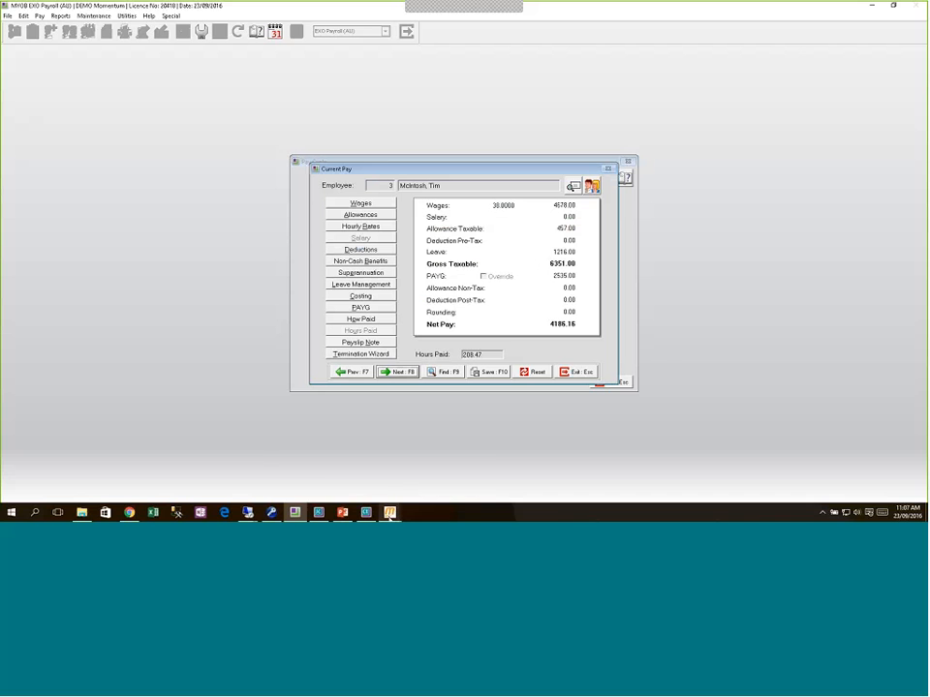
mouse_move(390, 513)
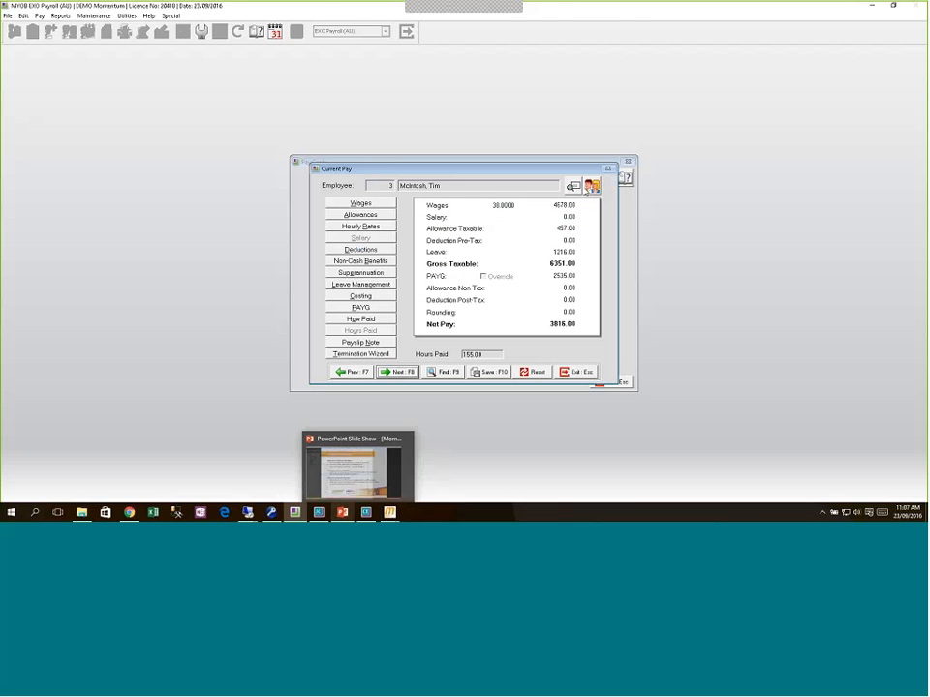
click(342, 512)
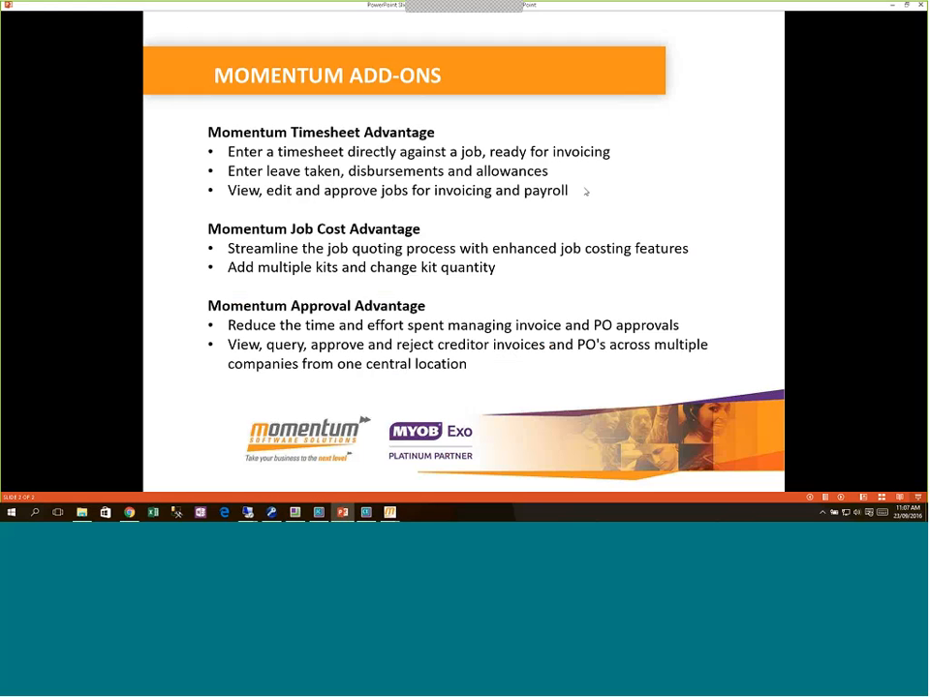